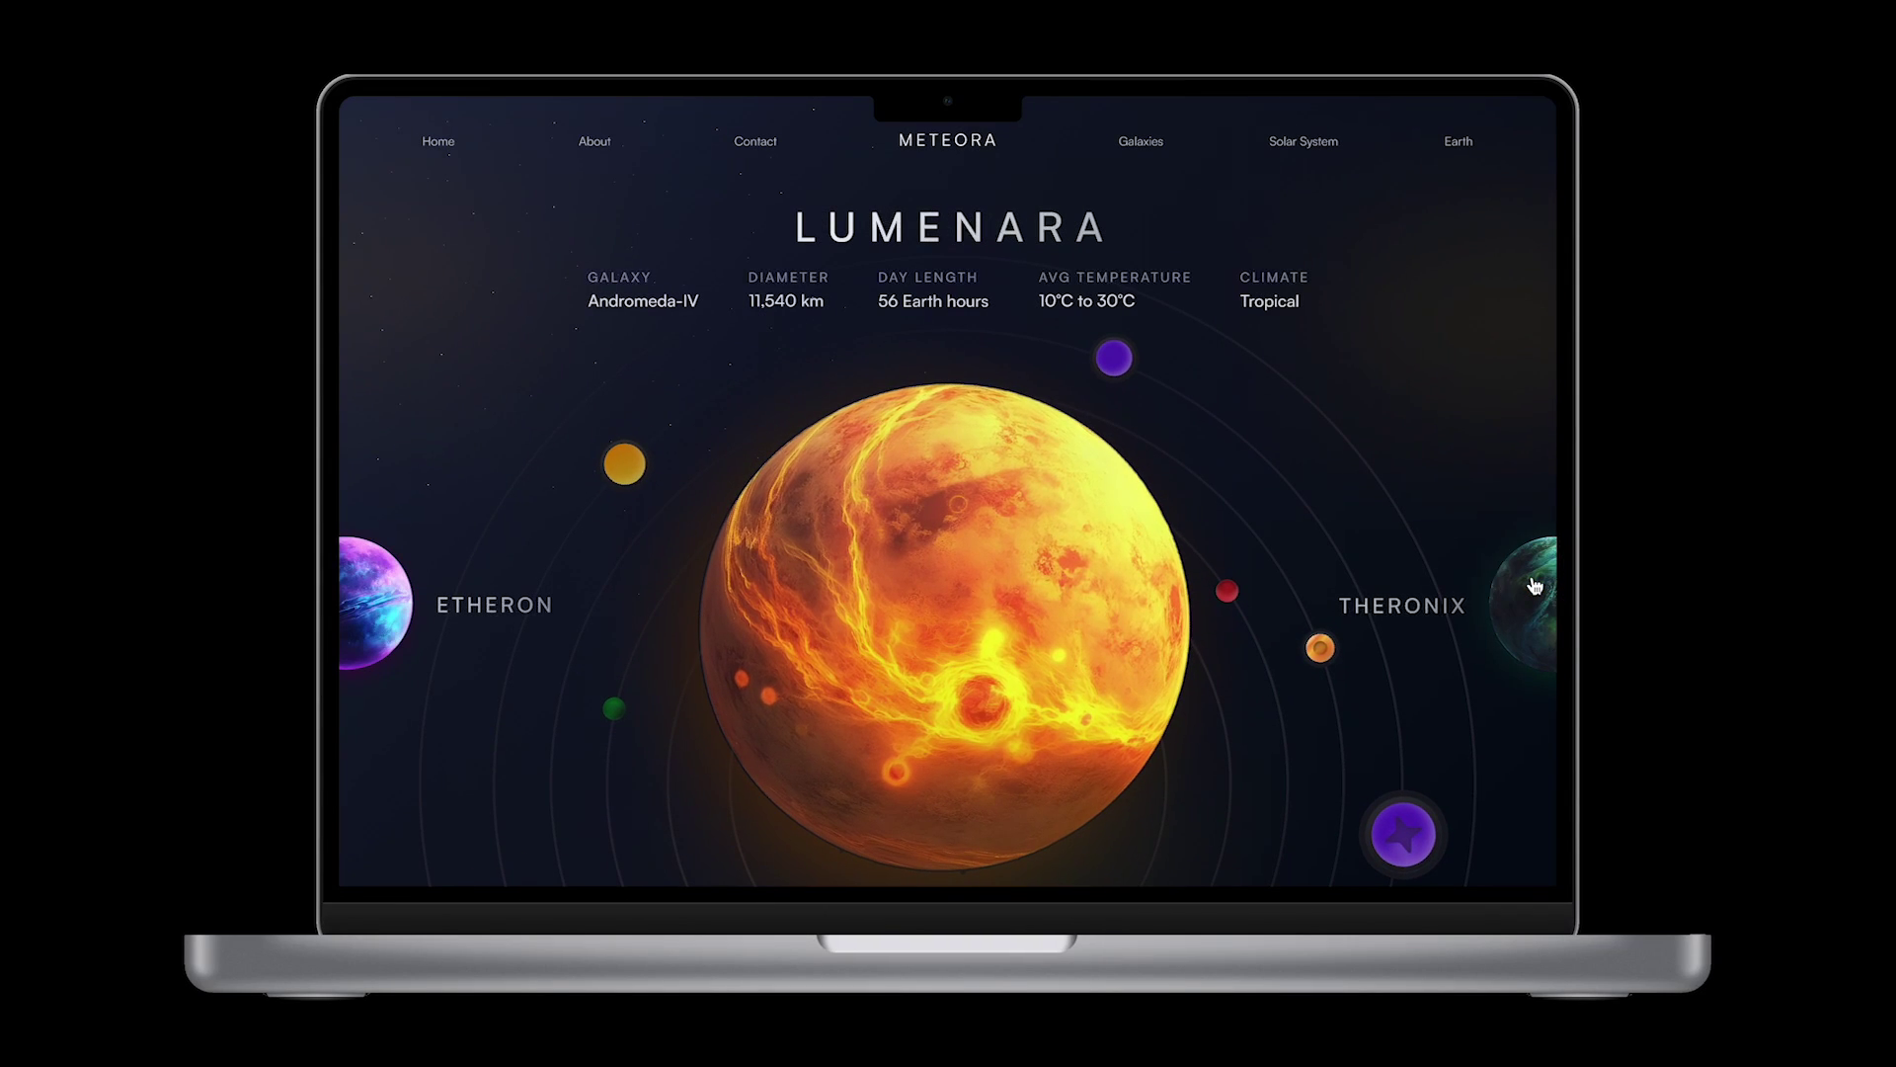
Preview the planet carousel prototype by navigating forward from Lumenara to Orionis and back through Theronix.
{"action": "left_click", "coordinate": [1534, 586]}
{"action": "left_click", "coordinate": [1534, 585]}
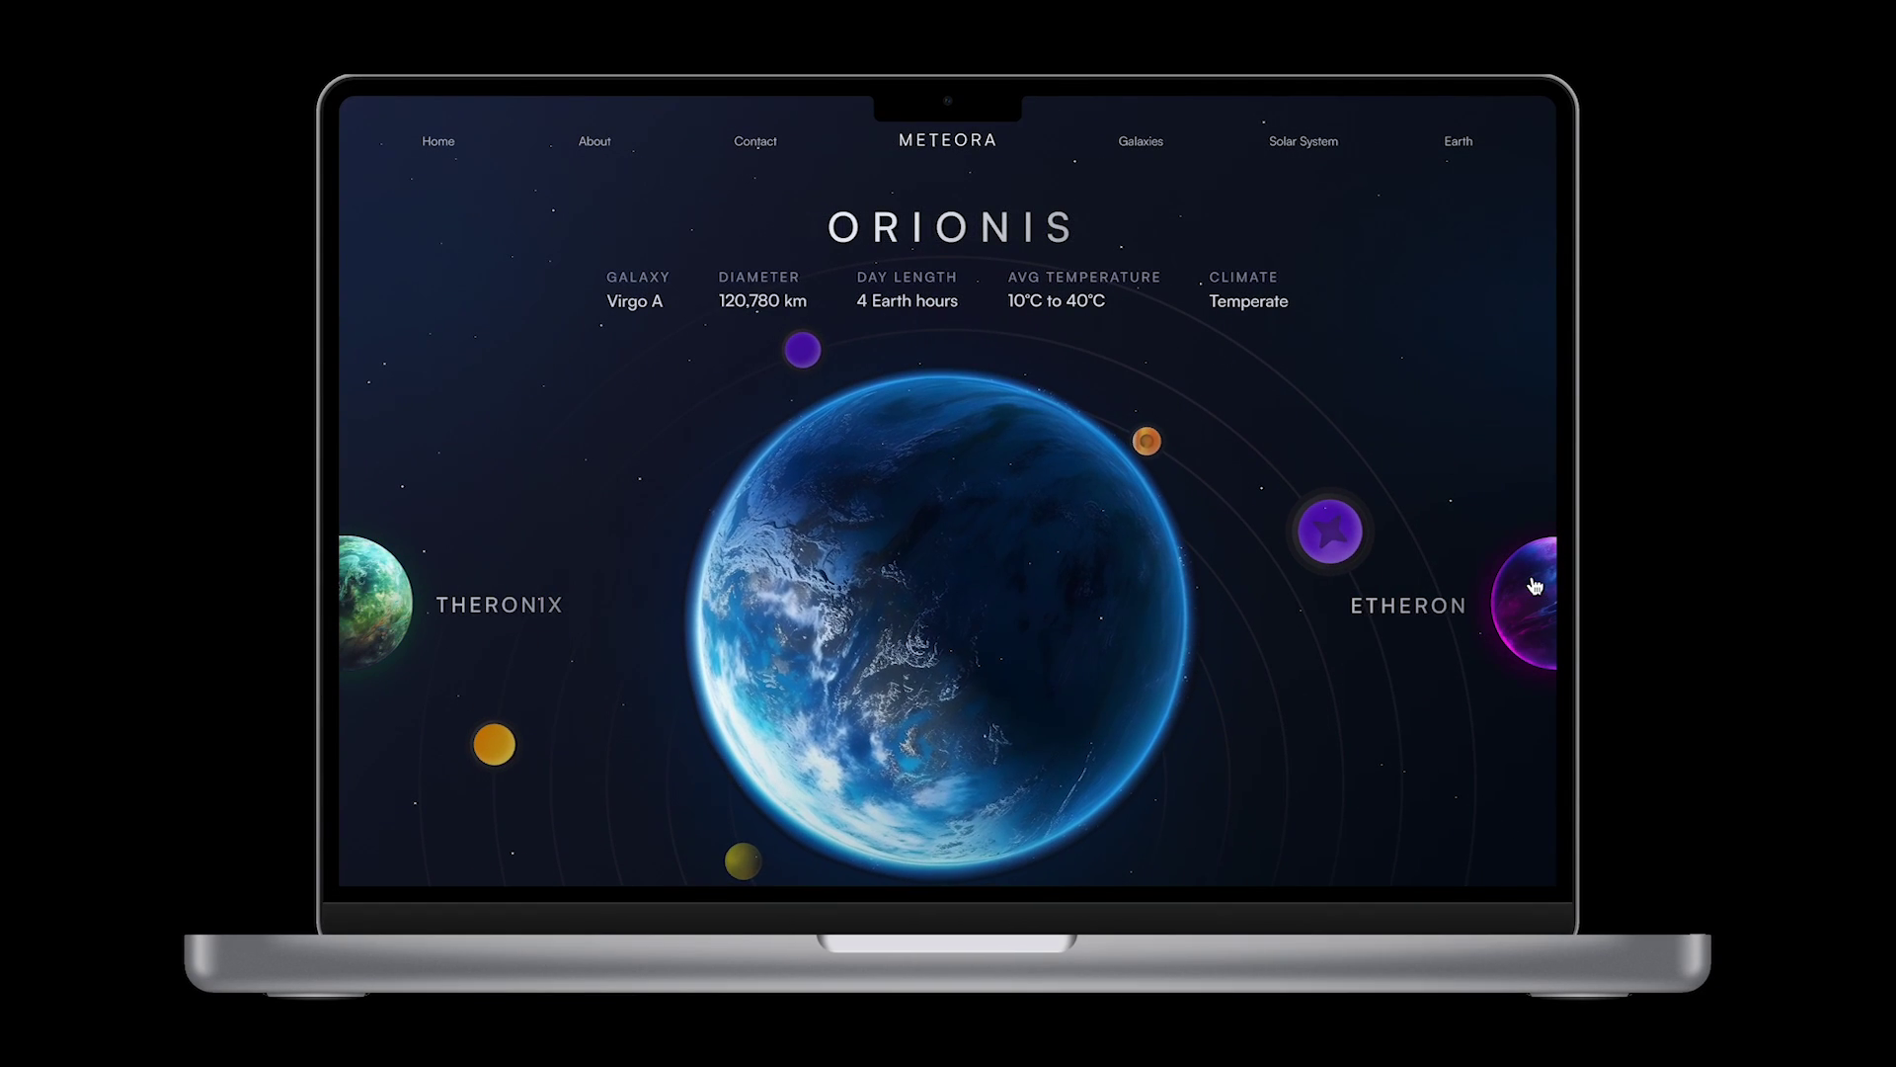
{"action": "left_click", "coordinate": [375, 604]}
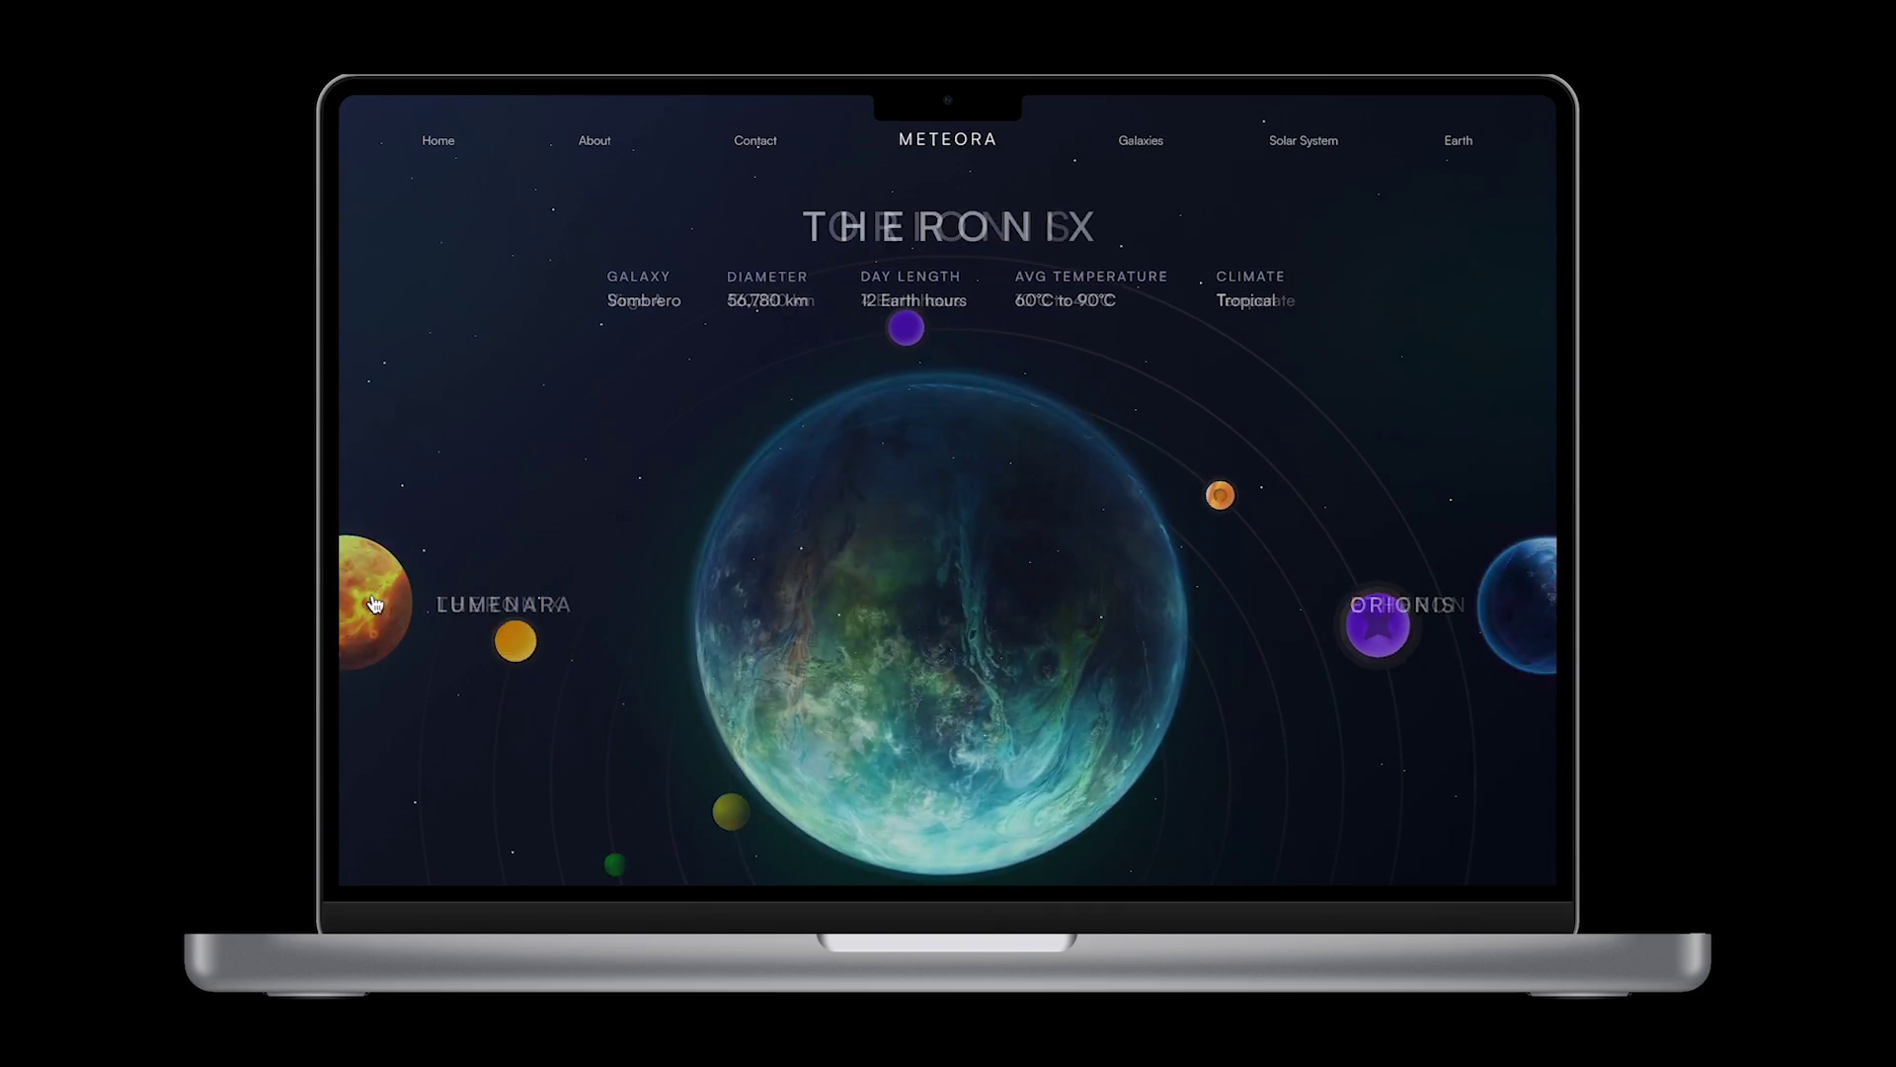
{"action": "left_click", "coordinate": [376, 604]}
{"action": "left_click", "coordinate": [376, 604]}
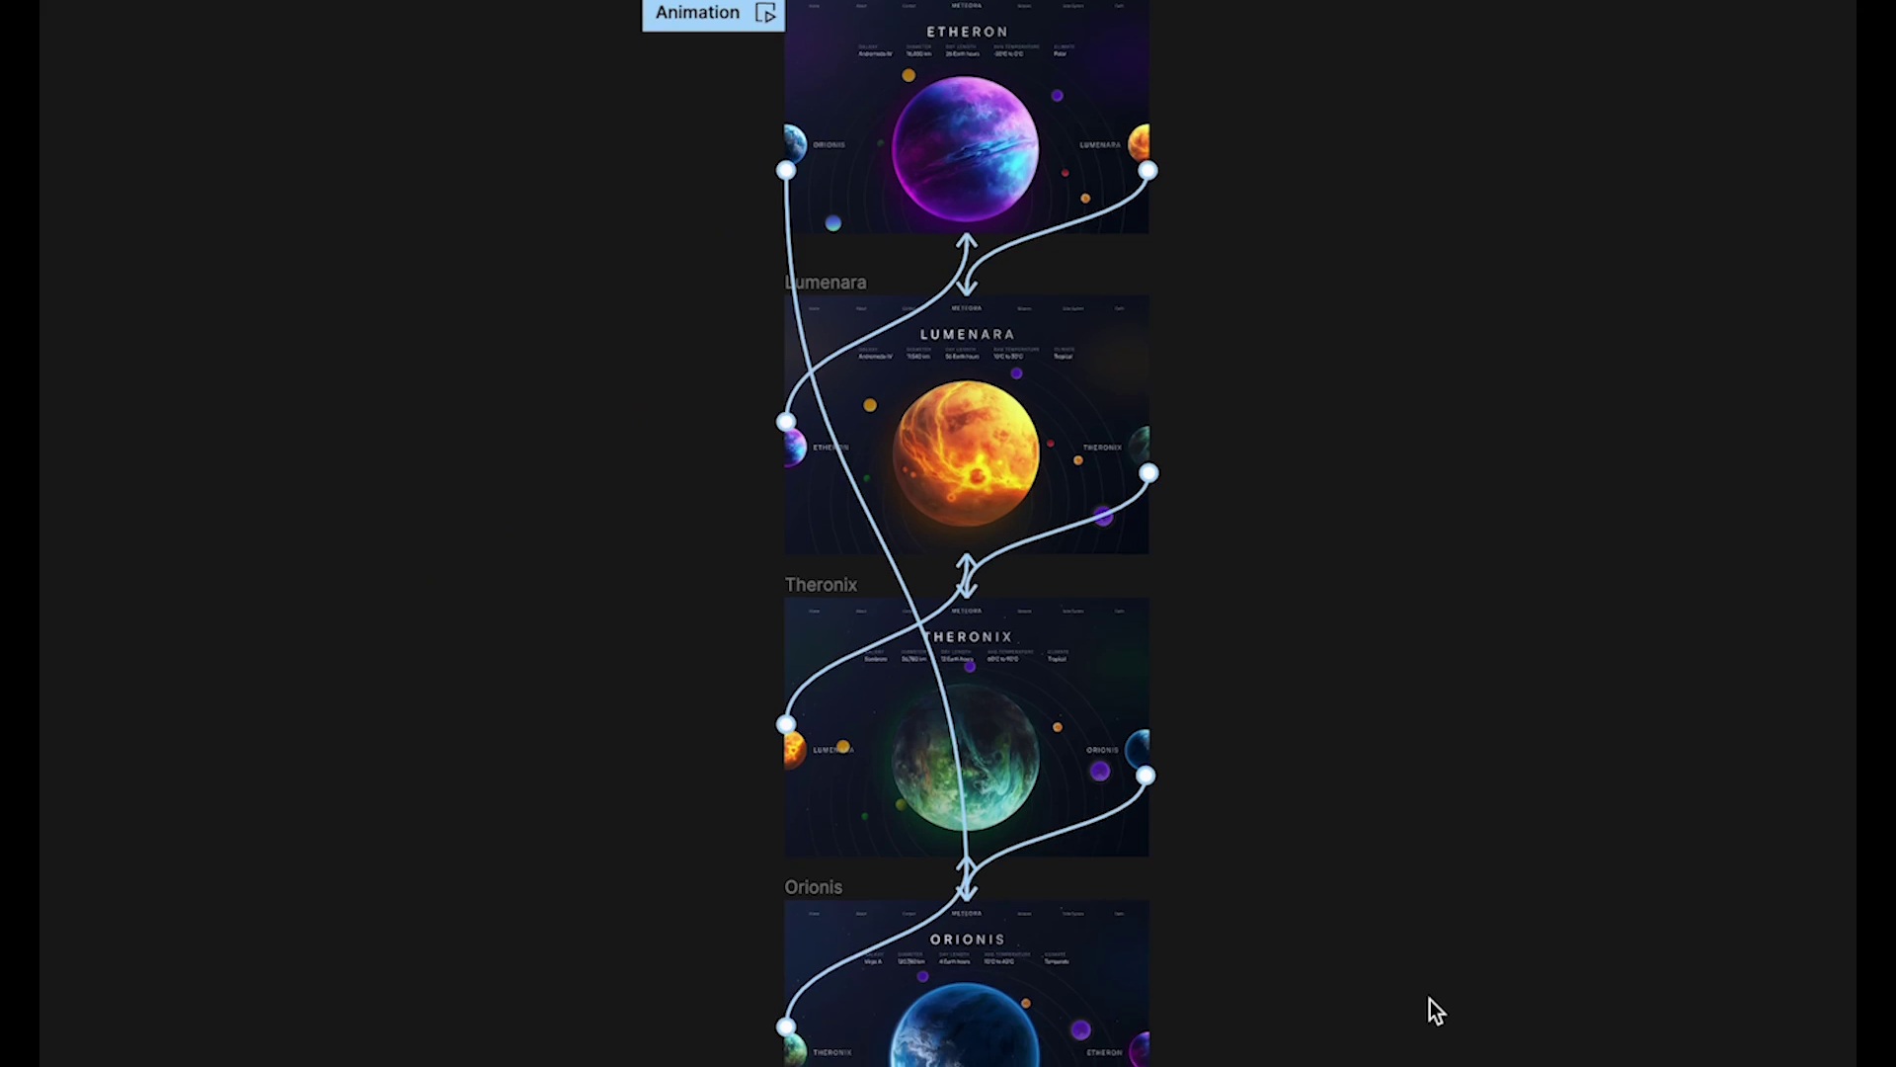
Review the click interaction that links the Orionis planet in the Etheron frame to the Orionis frame.
{"action": "scroll", "coordinate": [1431, 1007], "scroll_direction": "down", "scroll_amount": 1}
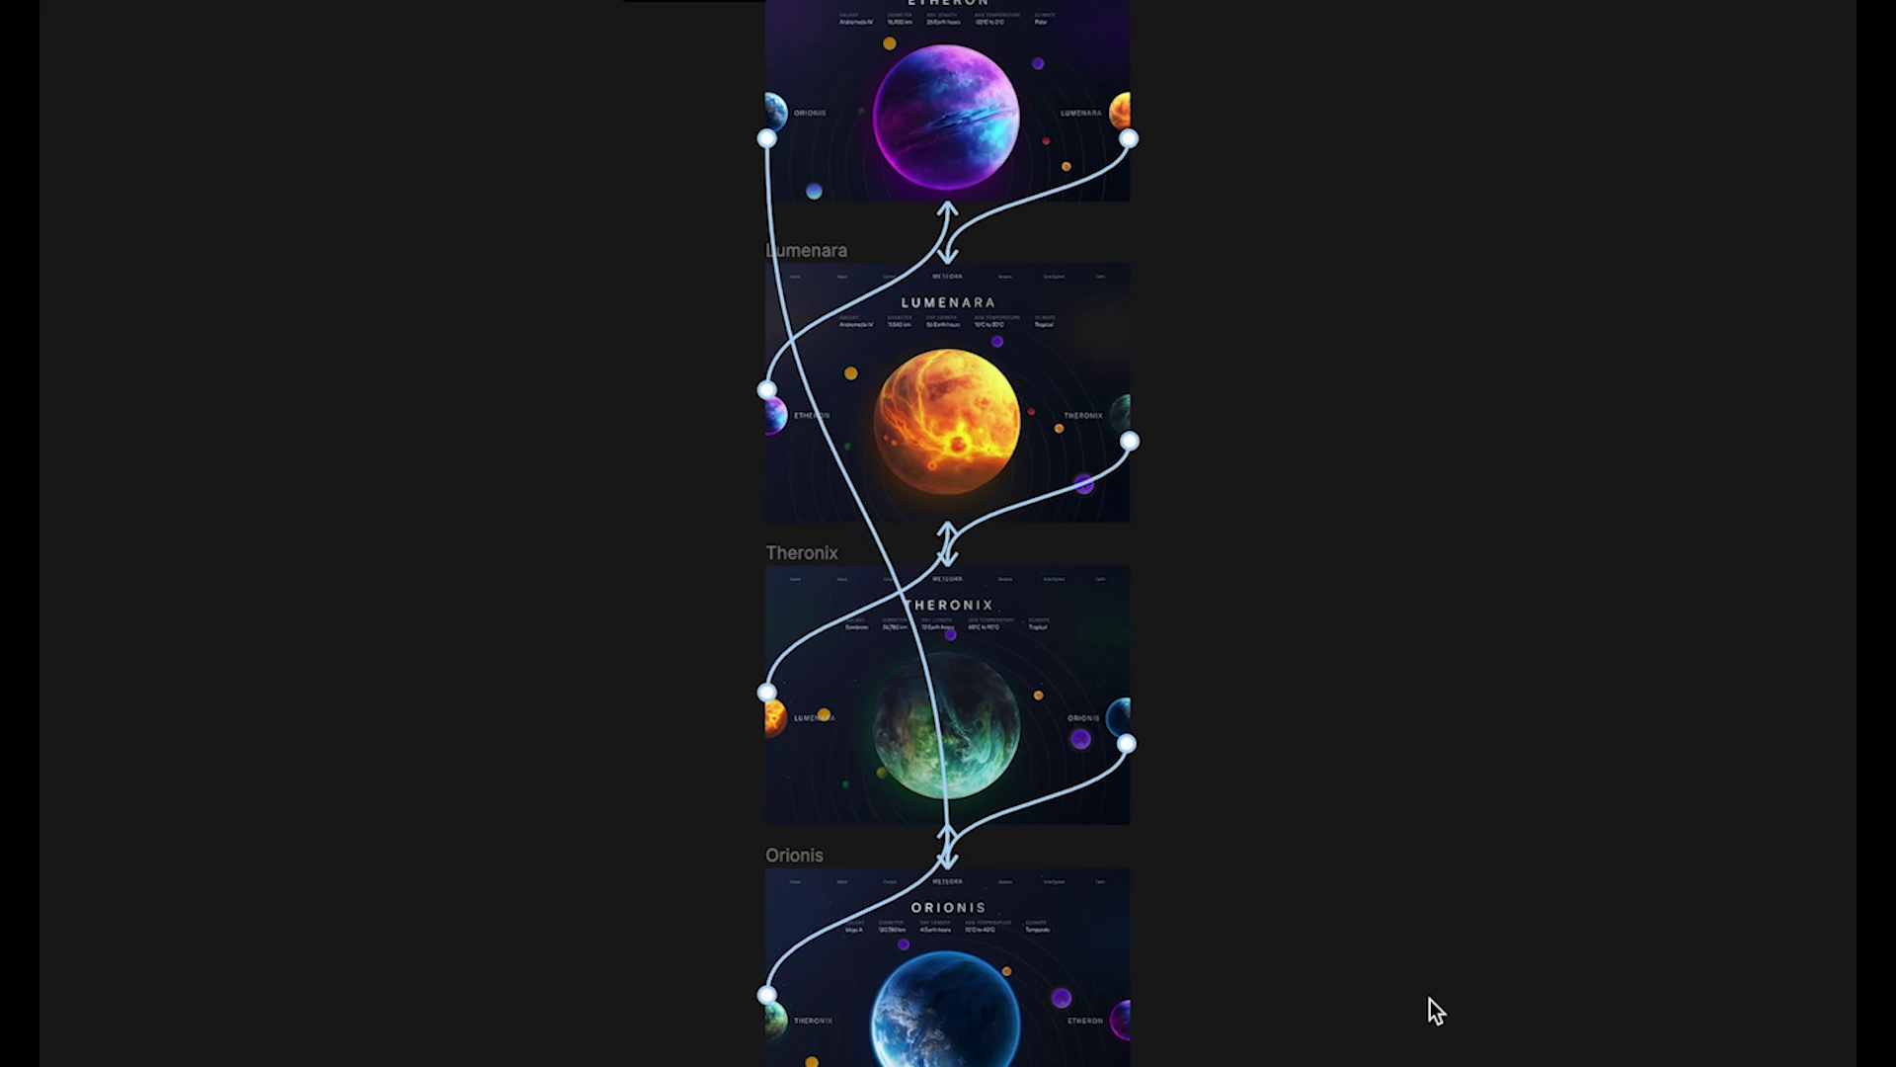
{"action": "scroll", "coordinate": [933, 162], "scroll_direction": "up", "scroll_amount": 3}
{"action": "scroll", "coordinate": [934, 162], "scroll_direction": "up", "scroll_amount": 3}
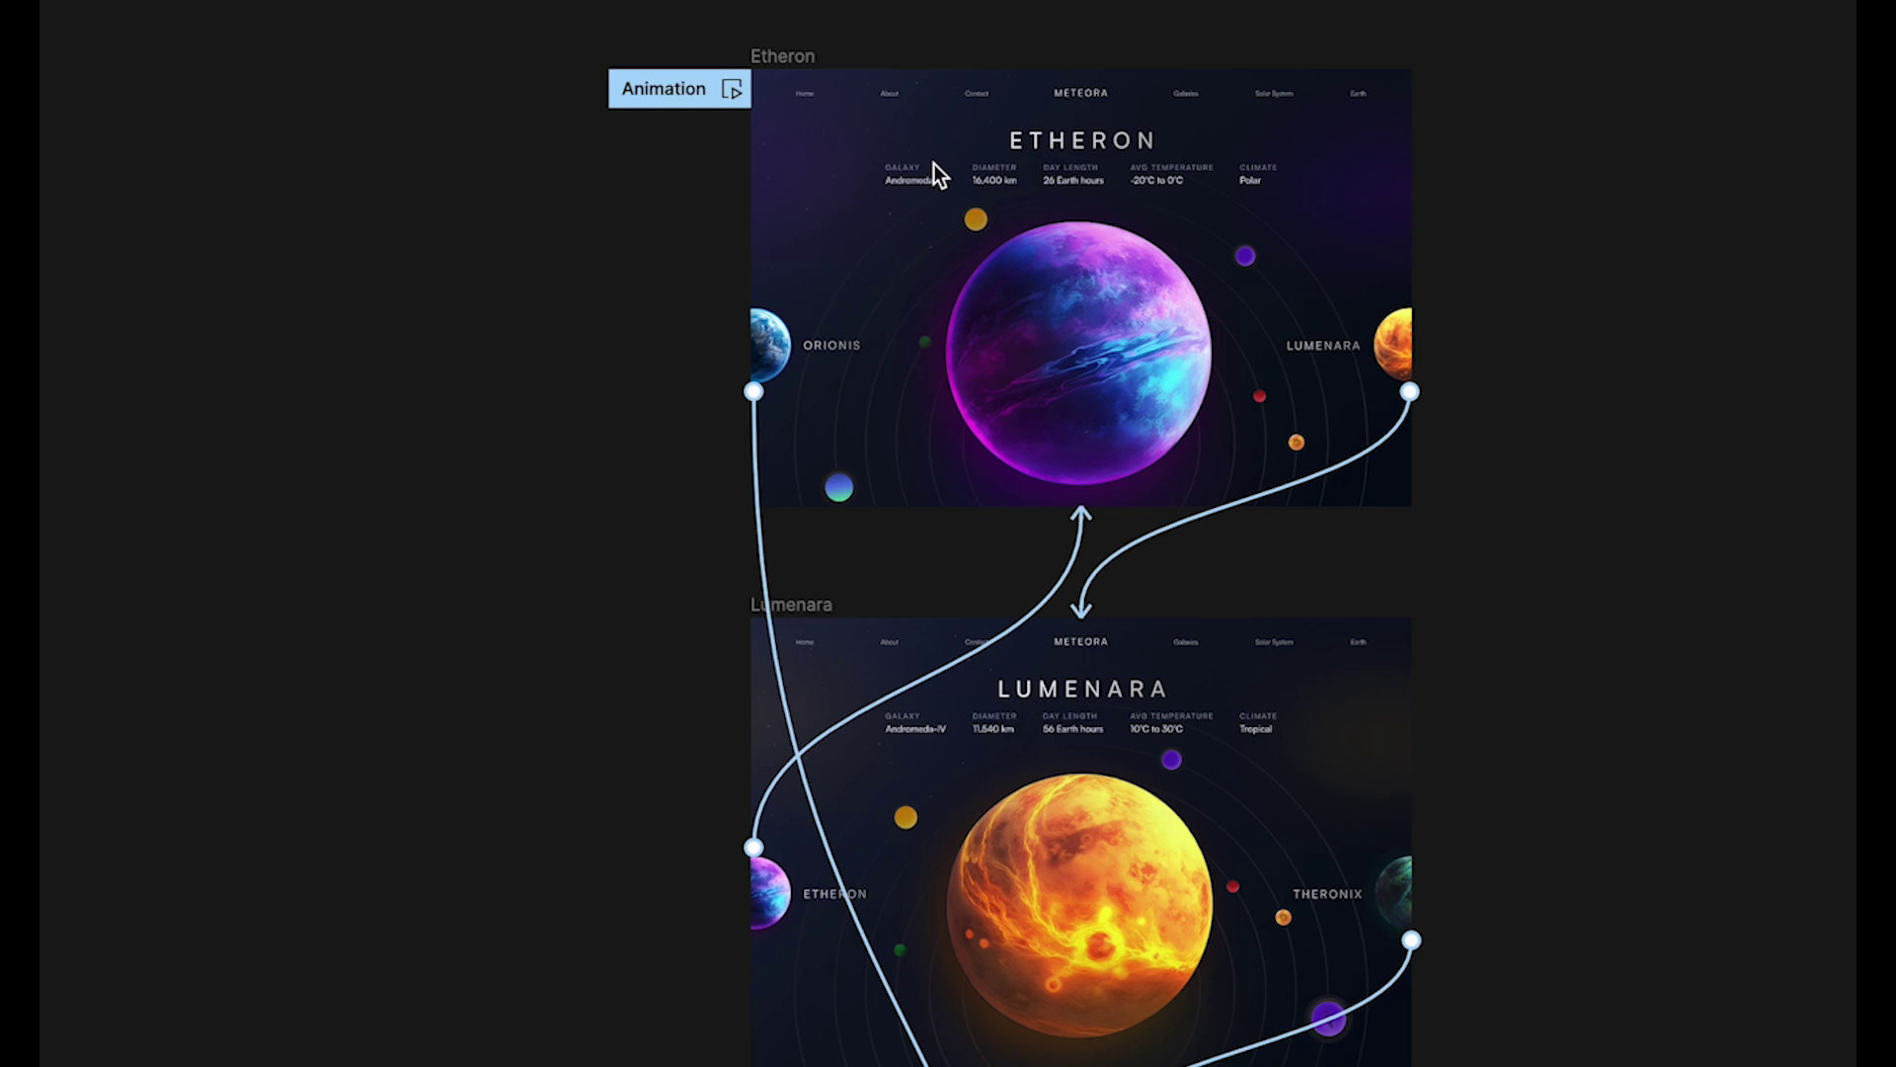
{"action": "left_click", "coordinate": [764, 552]}
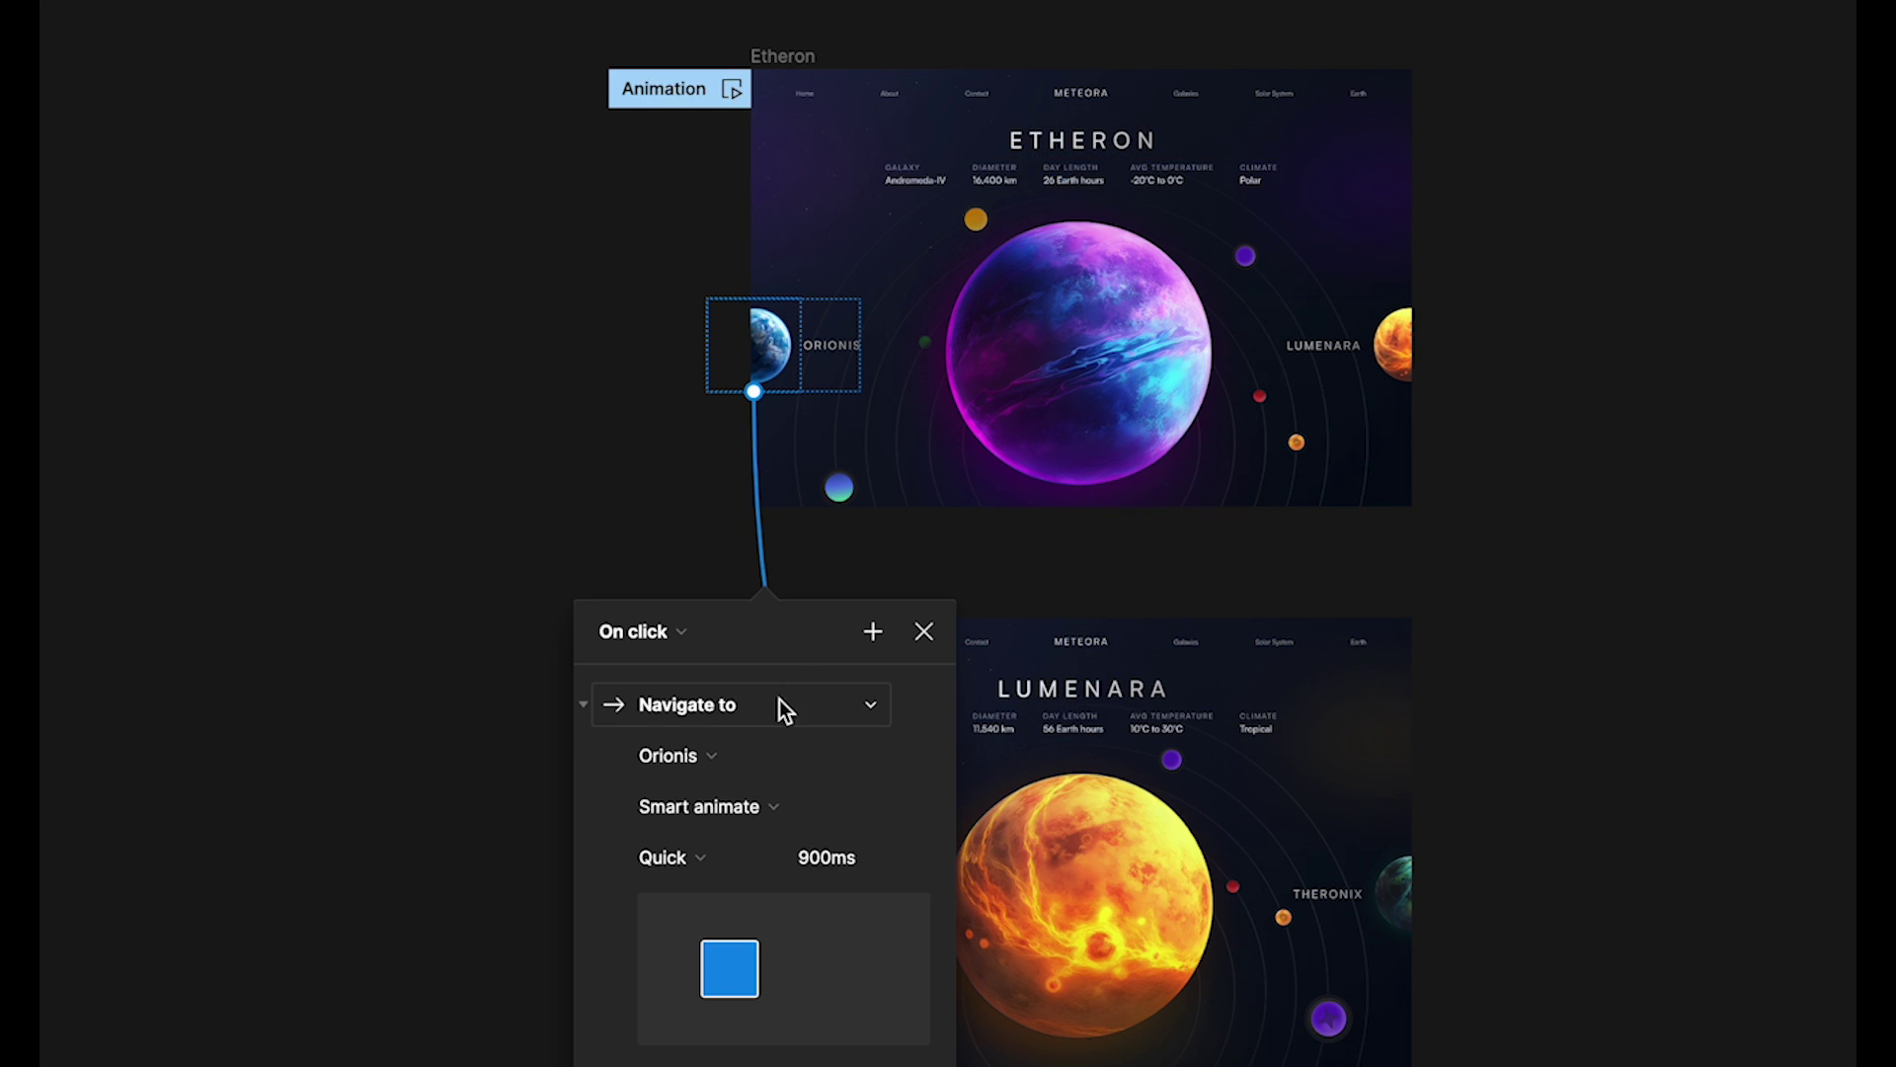
{"action": "left_click", "coordinate": [929, 637]}
Examine the prototype connections running between the Lumenara, Theronix and Orionis frames.
{"action": "scroll", "coordinate": [941, 648], "scroll_direction": "down", "scroll_amount": 9}
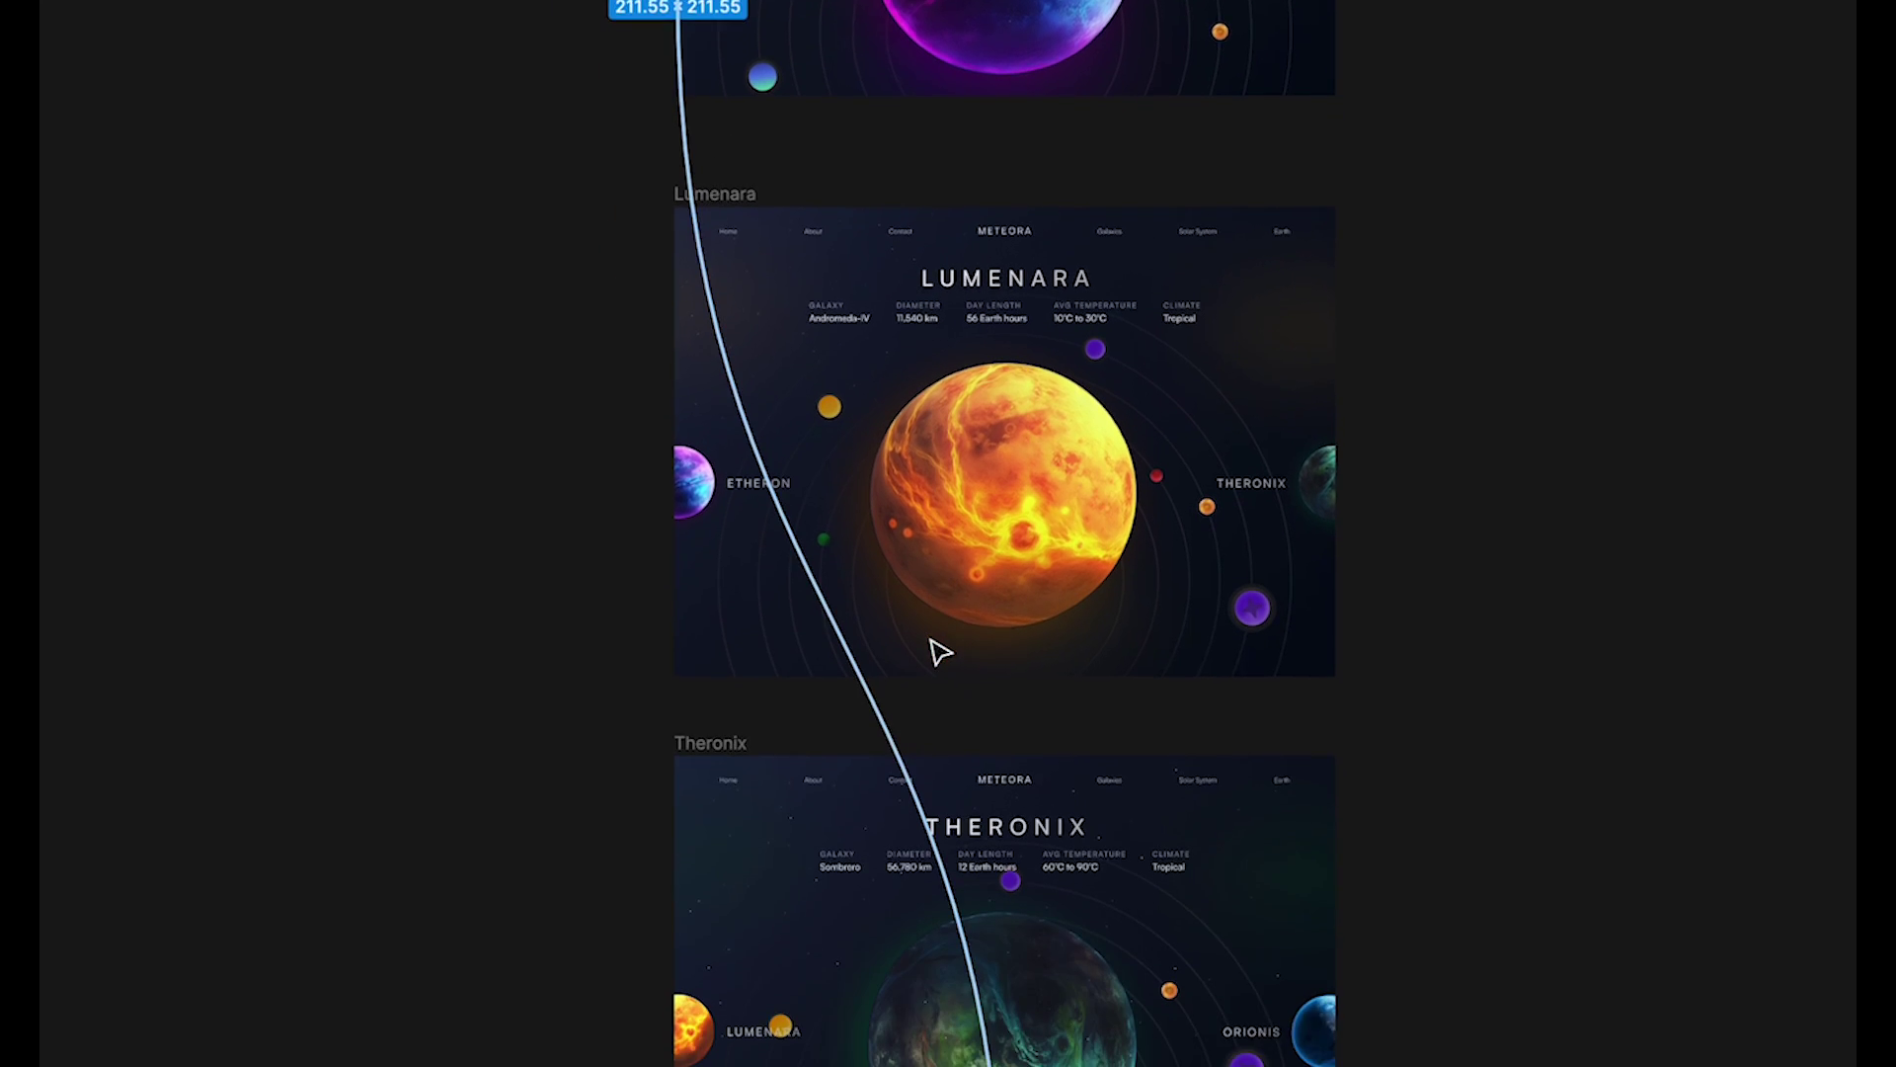
{"action": "left_click", "coordinate": [1507, 708]}
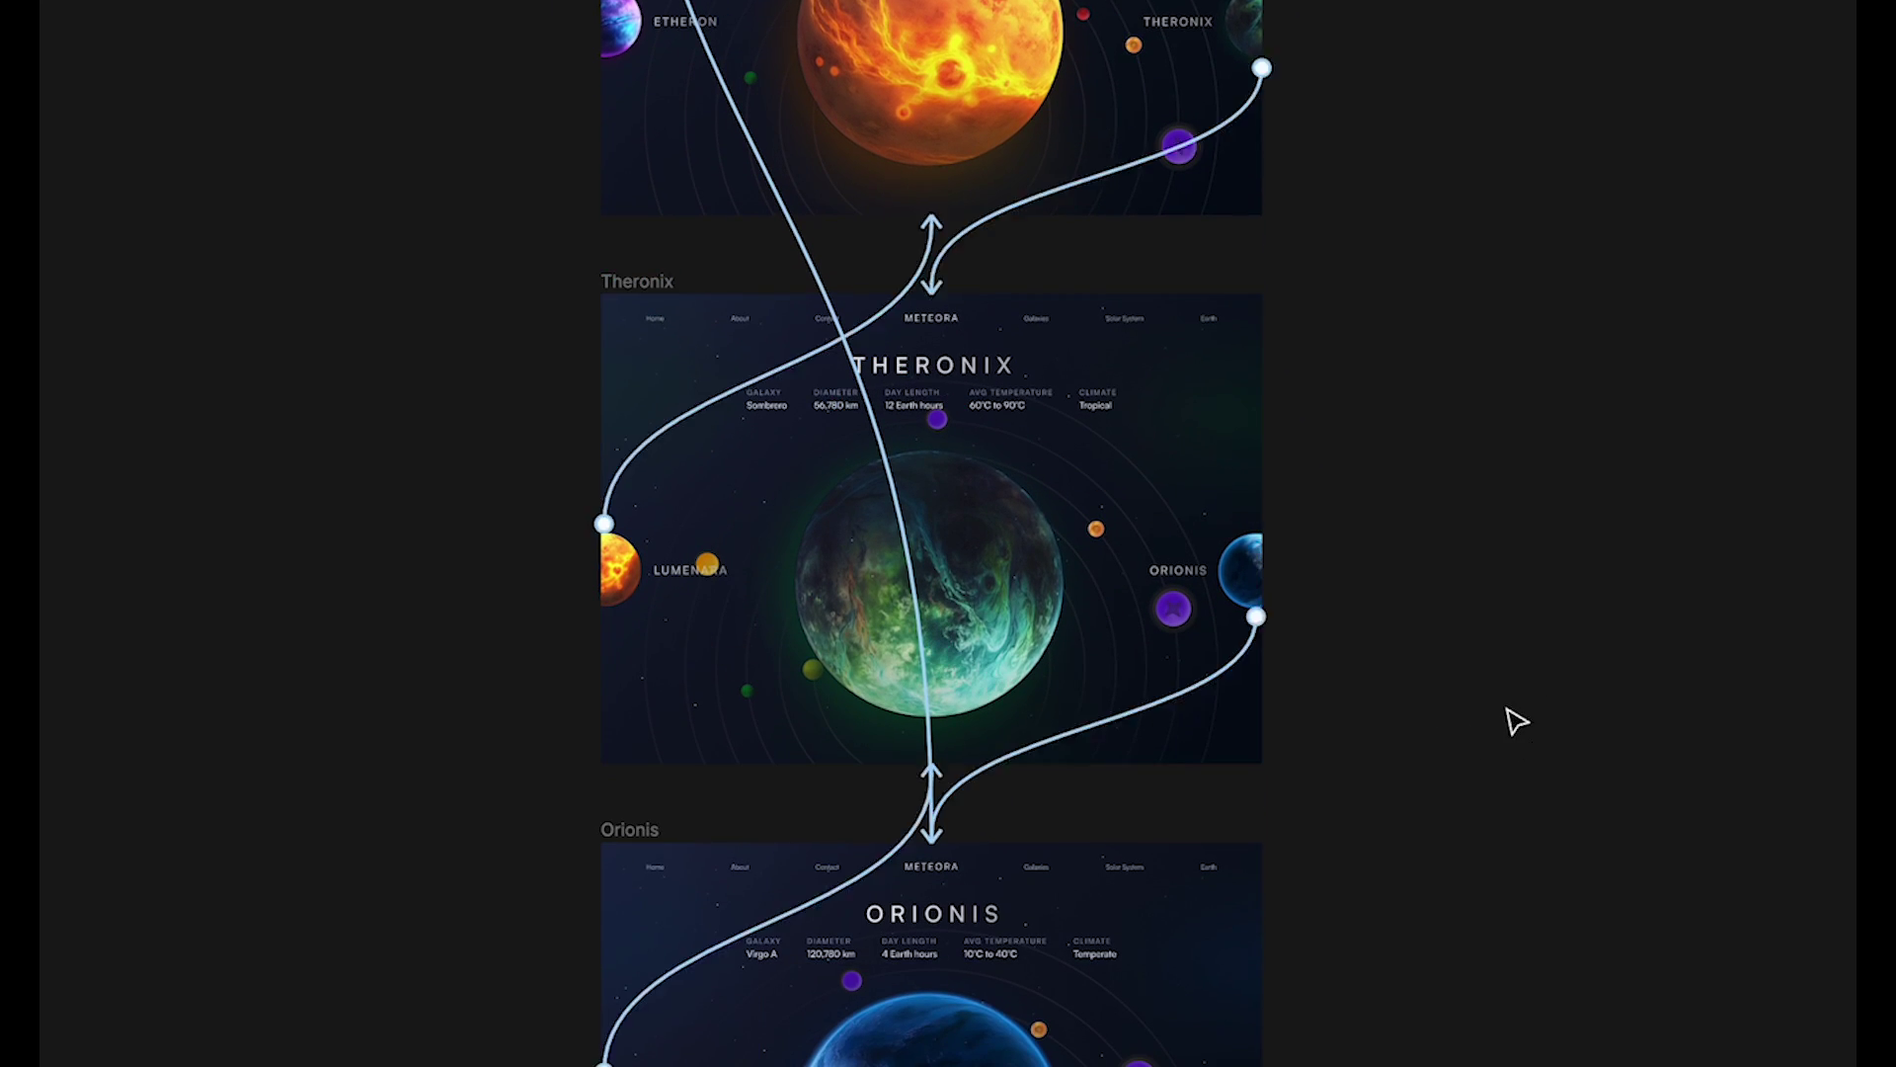
{"action": "scroll", "coordinate": [1506, 708], "scroll_direction": "down", "scroll_amount": 4}
{"action": "scroll", "coordinate": [1506, 708], "scroll_direction": "up", "scroll_amount": 1}
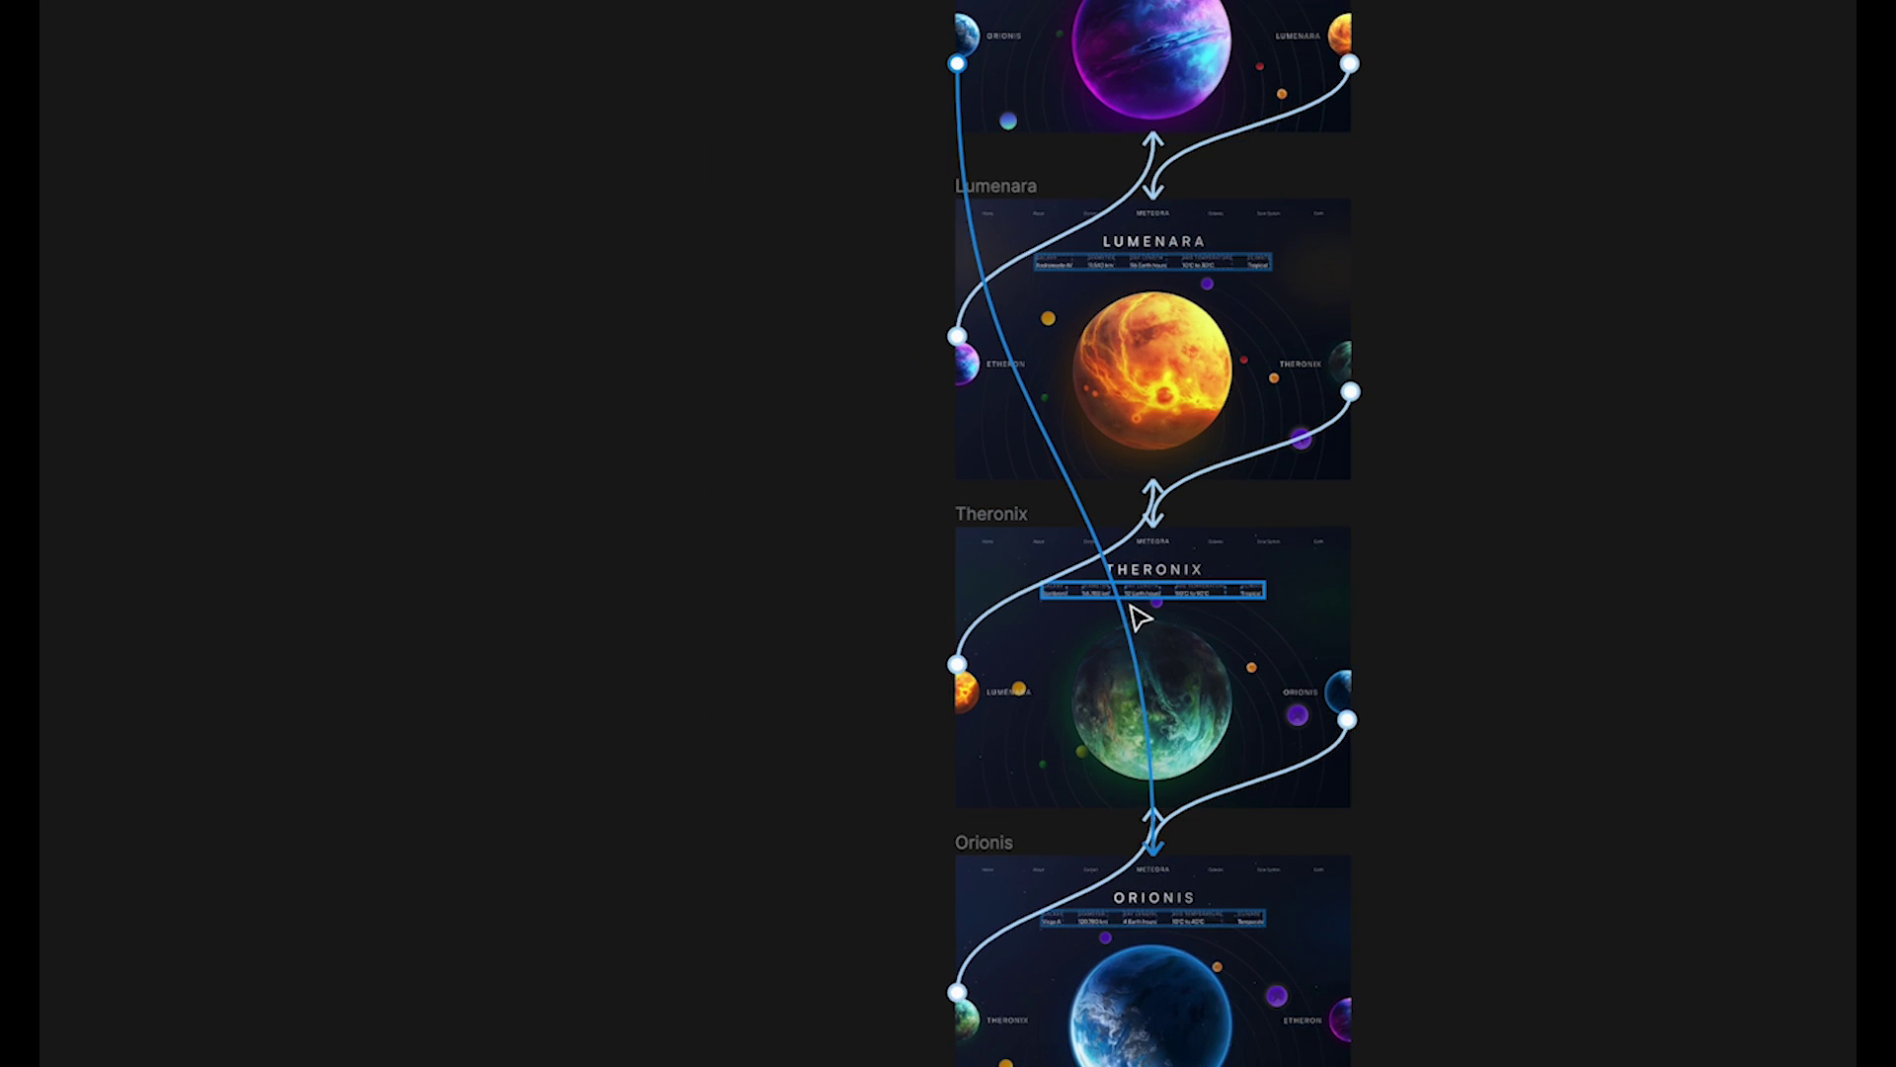
{"action": "scroll", "coordinate": [1135, 614], "scroll_direction": "up", "scroll_amount": 3}
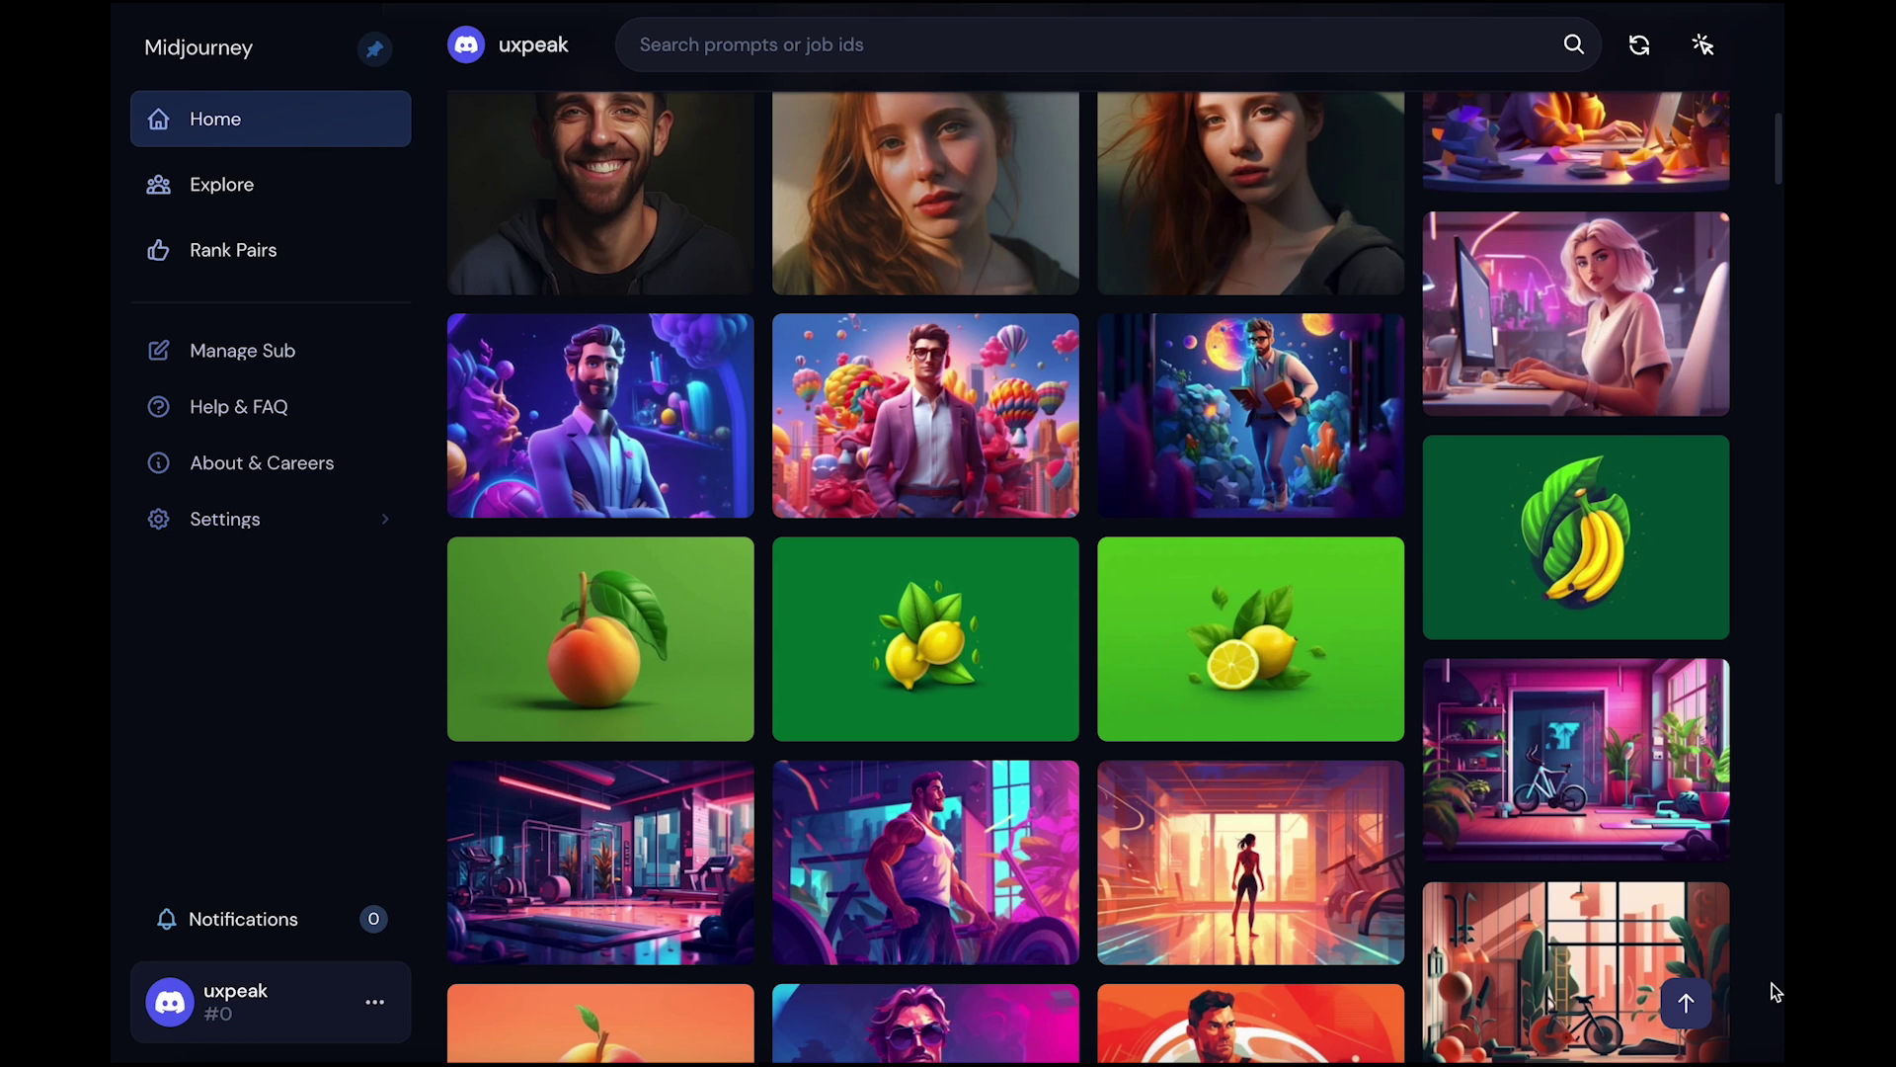
Browse the generated images in the Midjourney home gallery for the kinds of artwork it can produce.
{"action": "scroll", "coordinate": [1775, 991], "scroll_direction": "down", "scroll_amount": 10}
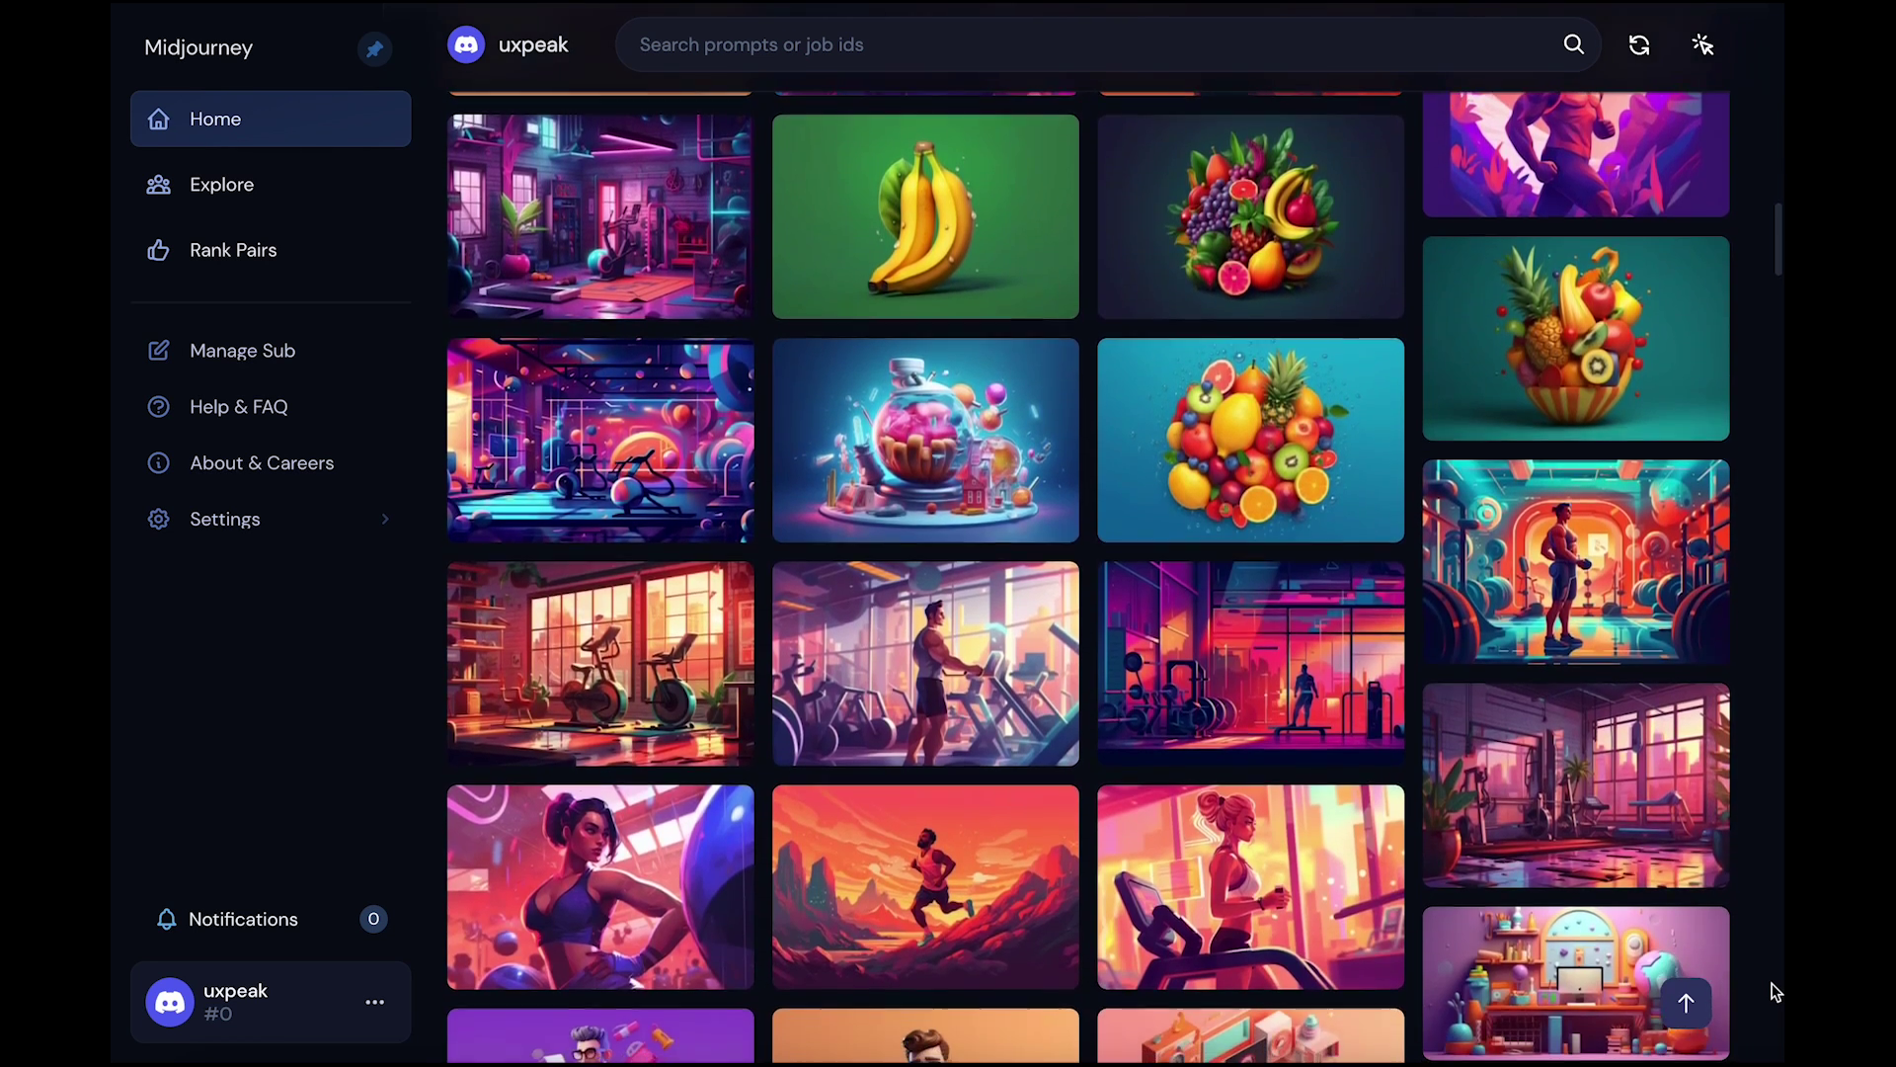
{"action": "scroll", "coordinate": [1775, 990], "scroll_direction": "down", "scroll_amount": 15}
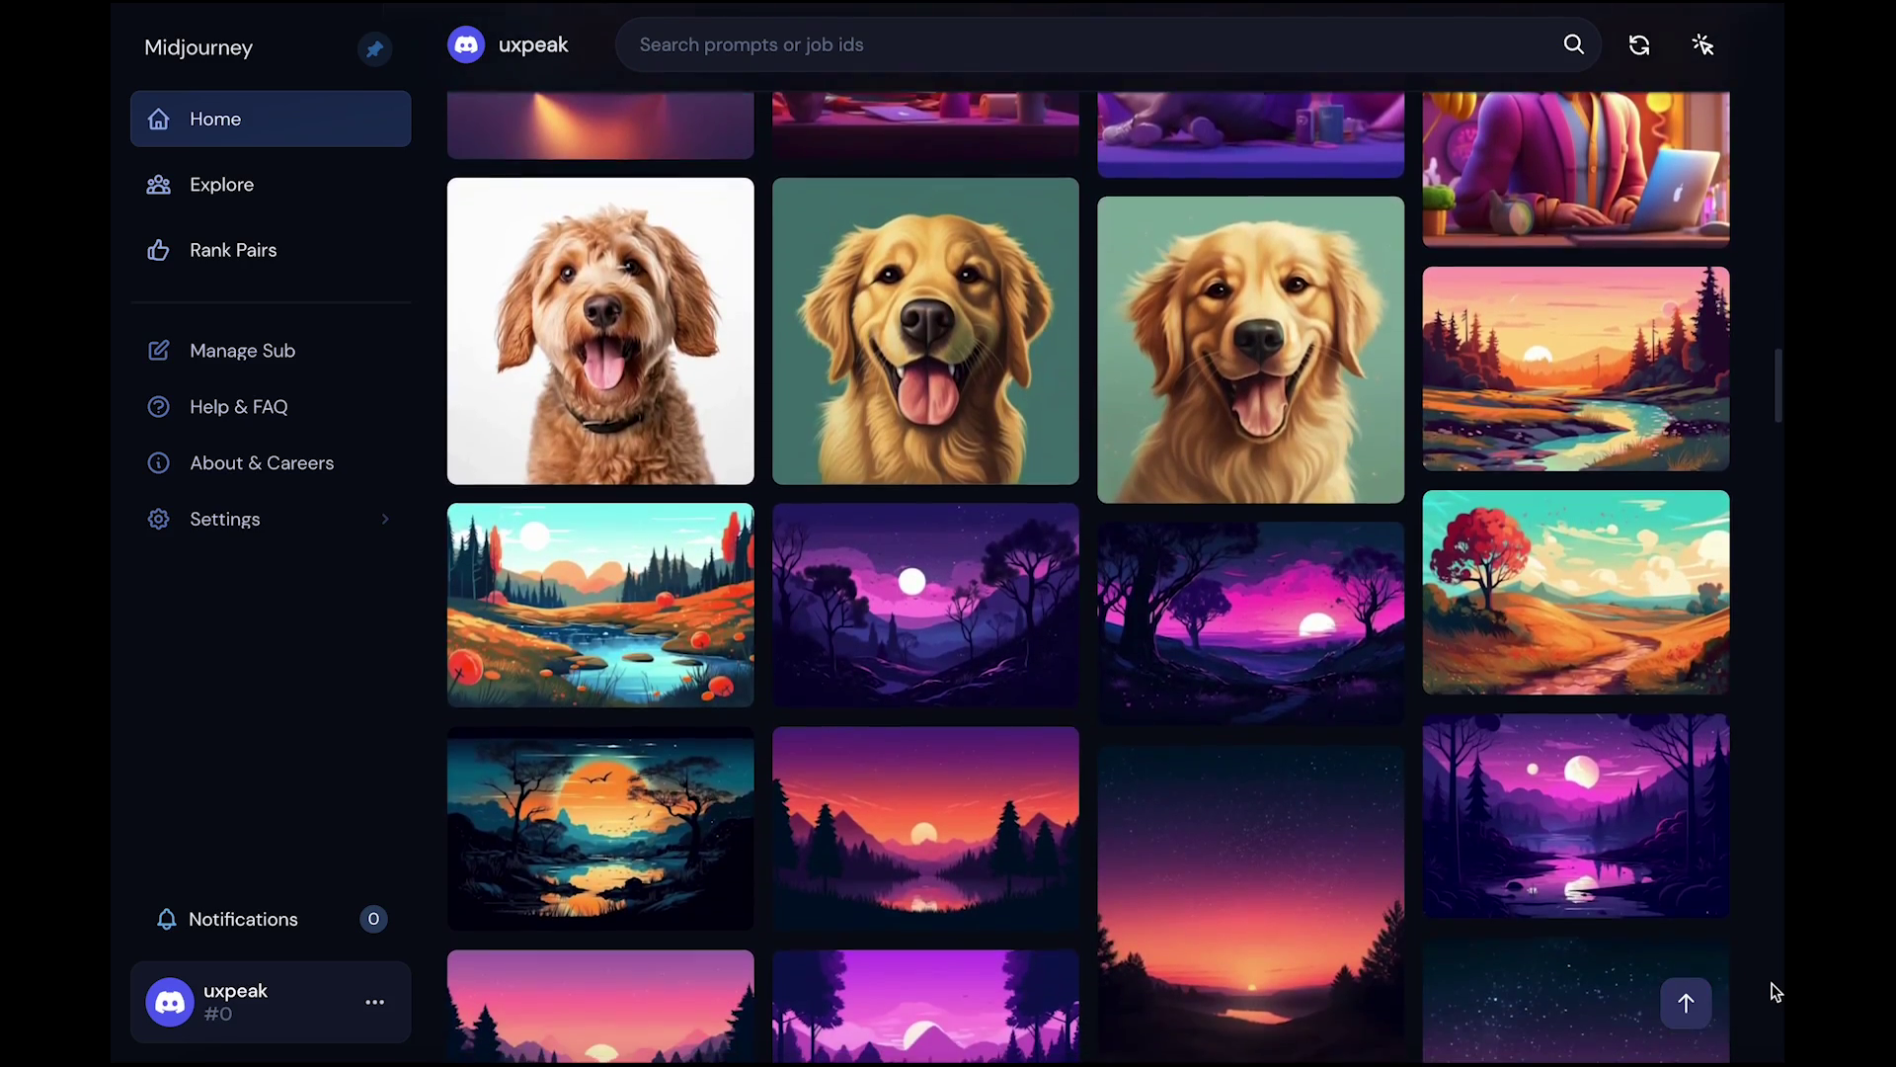
{"action": "scroll", "coordinate": [1774, 990], "scroll_direction": "down", "scroll_amount": 15}
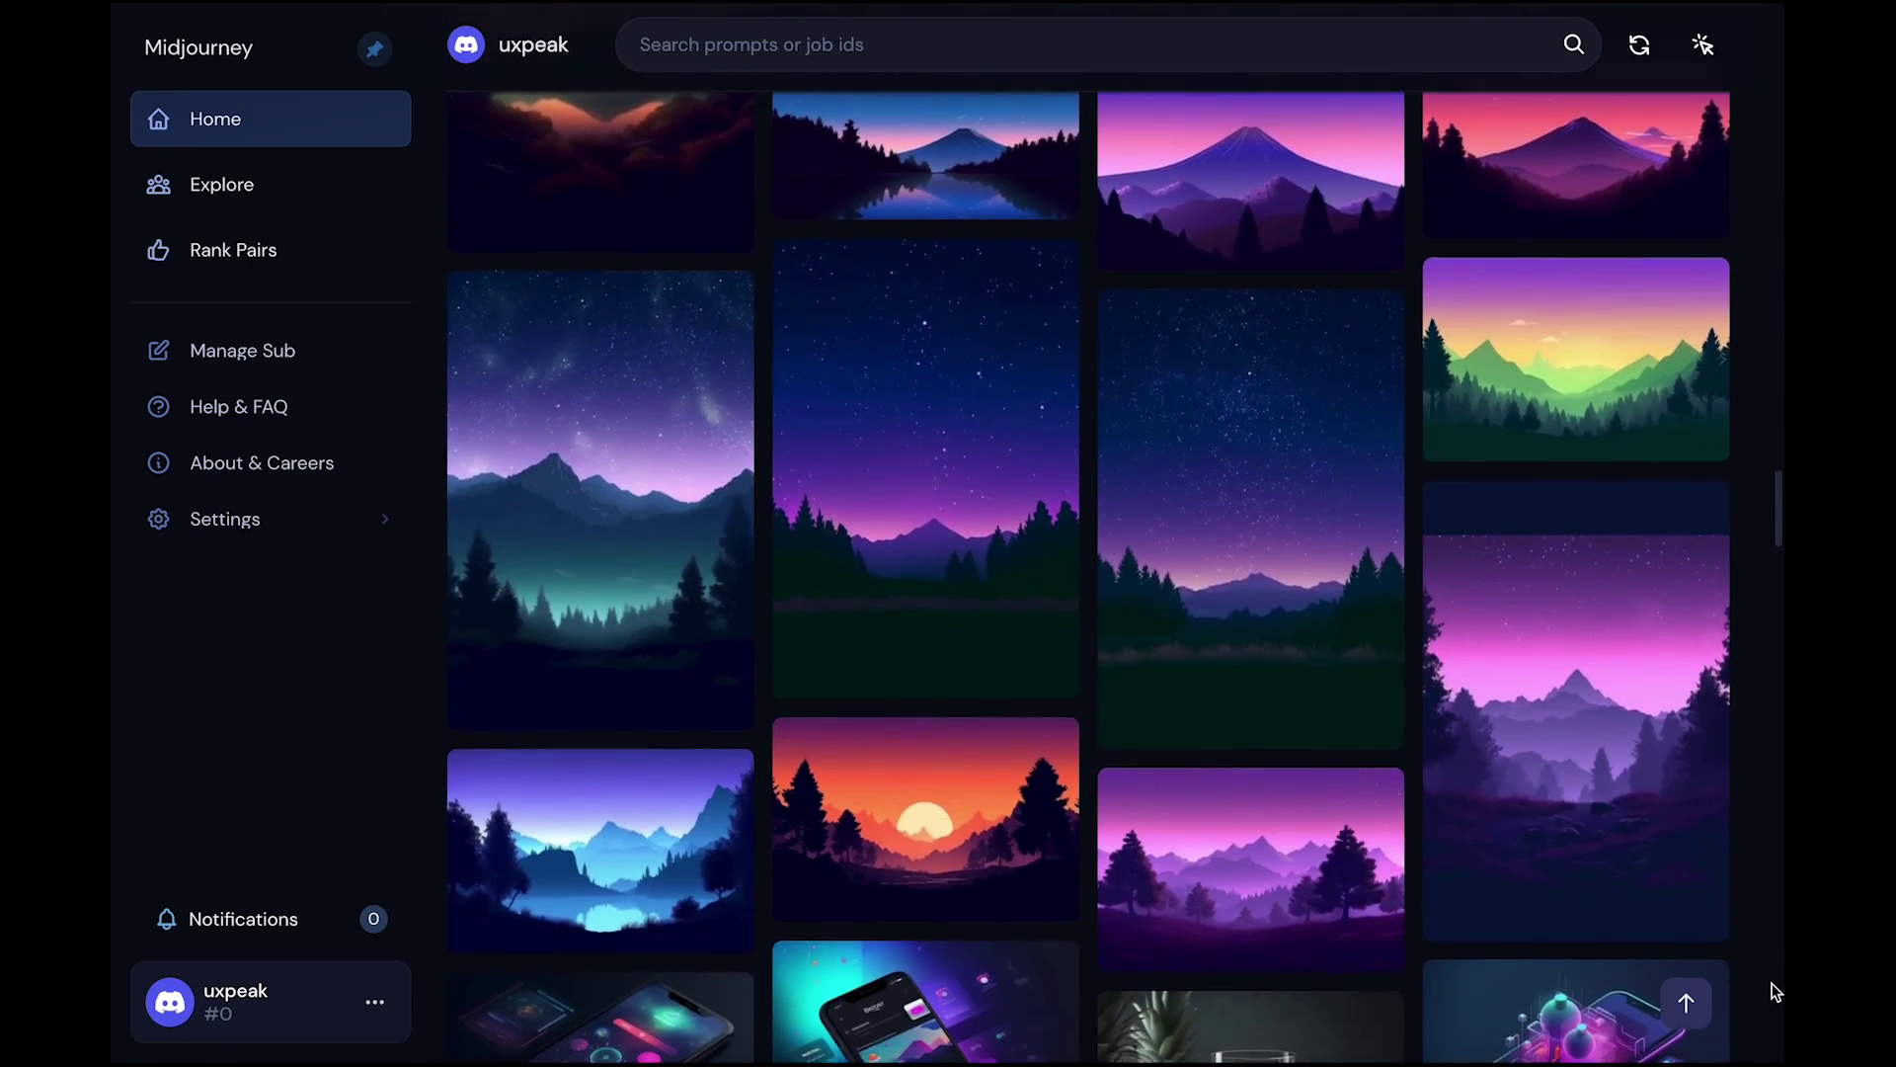
{"action": "scroll", "coordinate": [1774, 990], "scroll_direction": "down", "scroll_amount": 10}
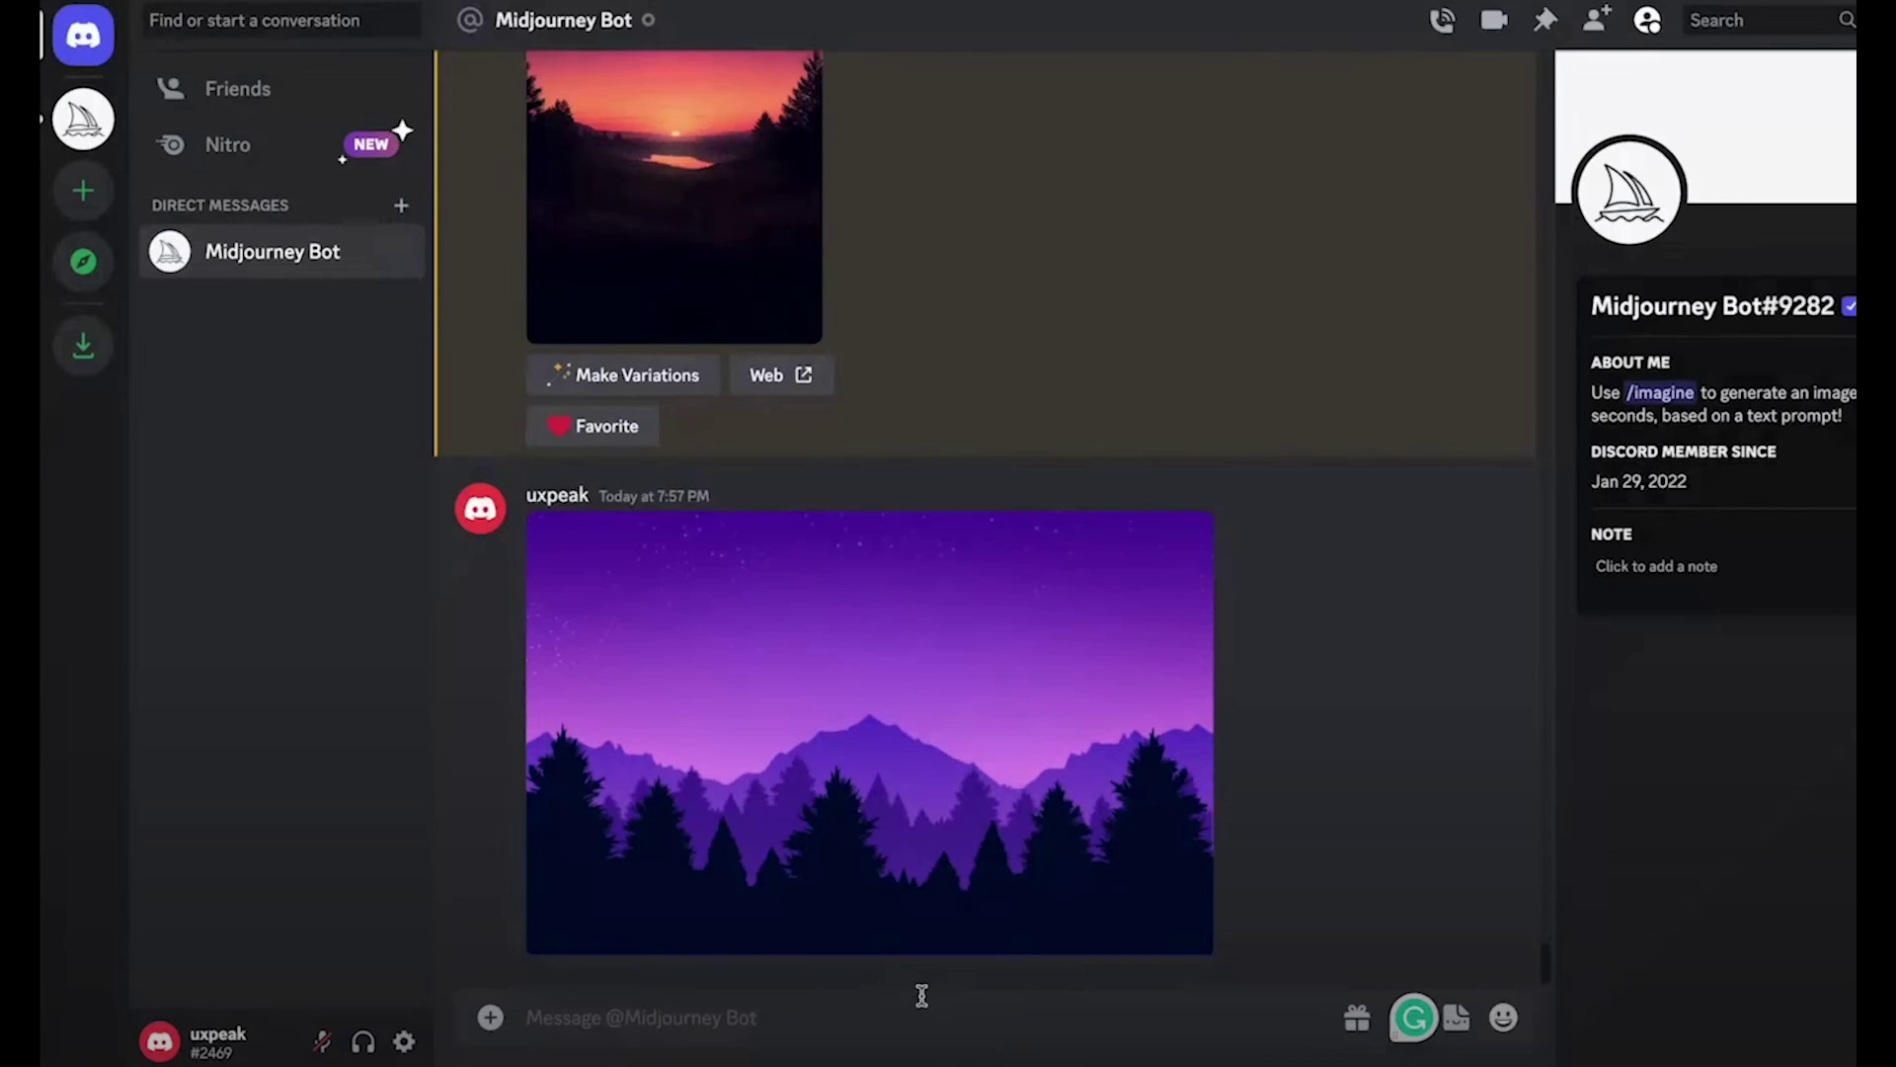
Switch to Discord and enter an /imagine command for the Midjourney Bot with the copied image prompt.
{"action": "type", "text": "/ima"}
{"action": "key", "text": "Tab"}
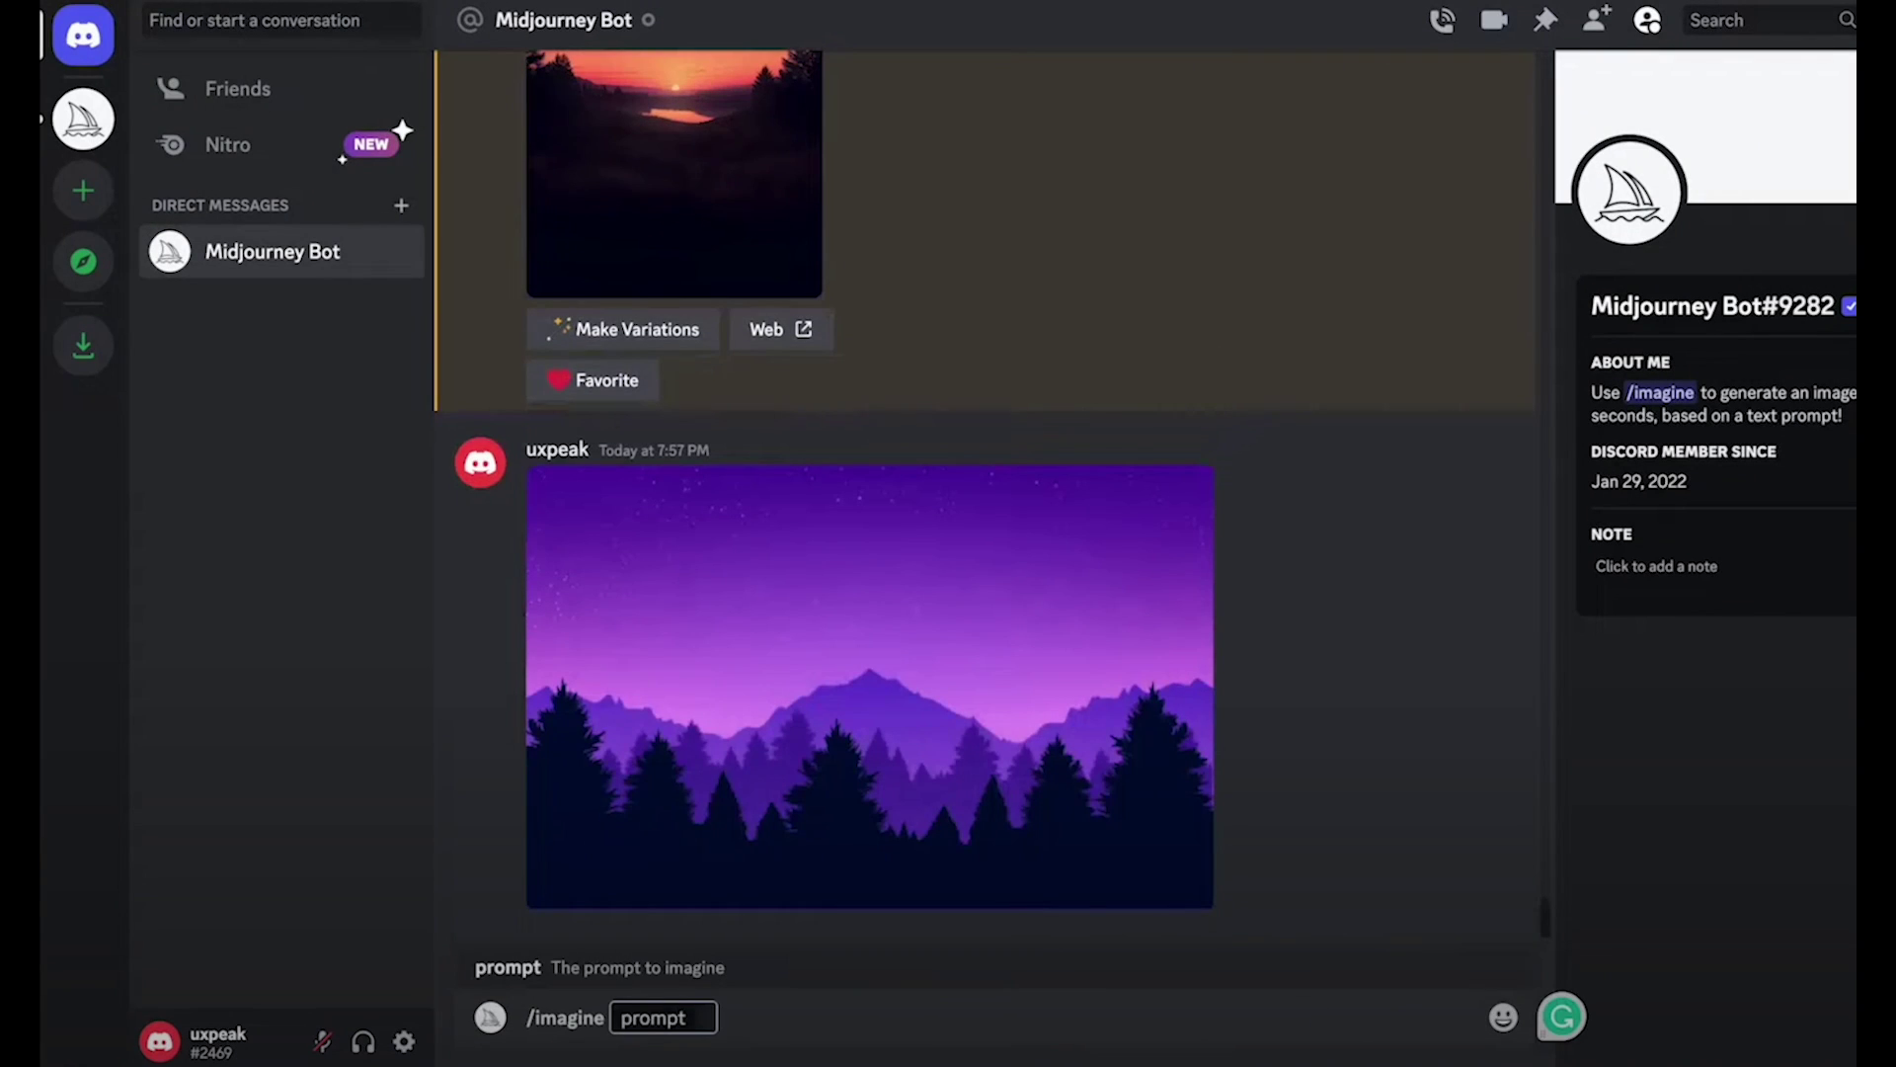
{"action": "key", "text": "ctrl+v"}
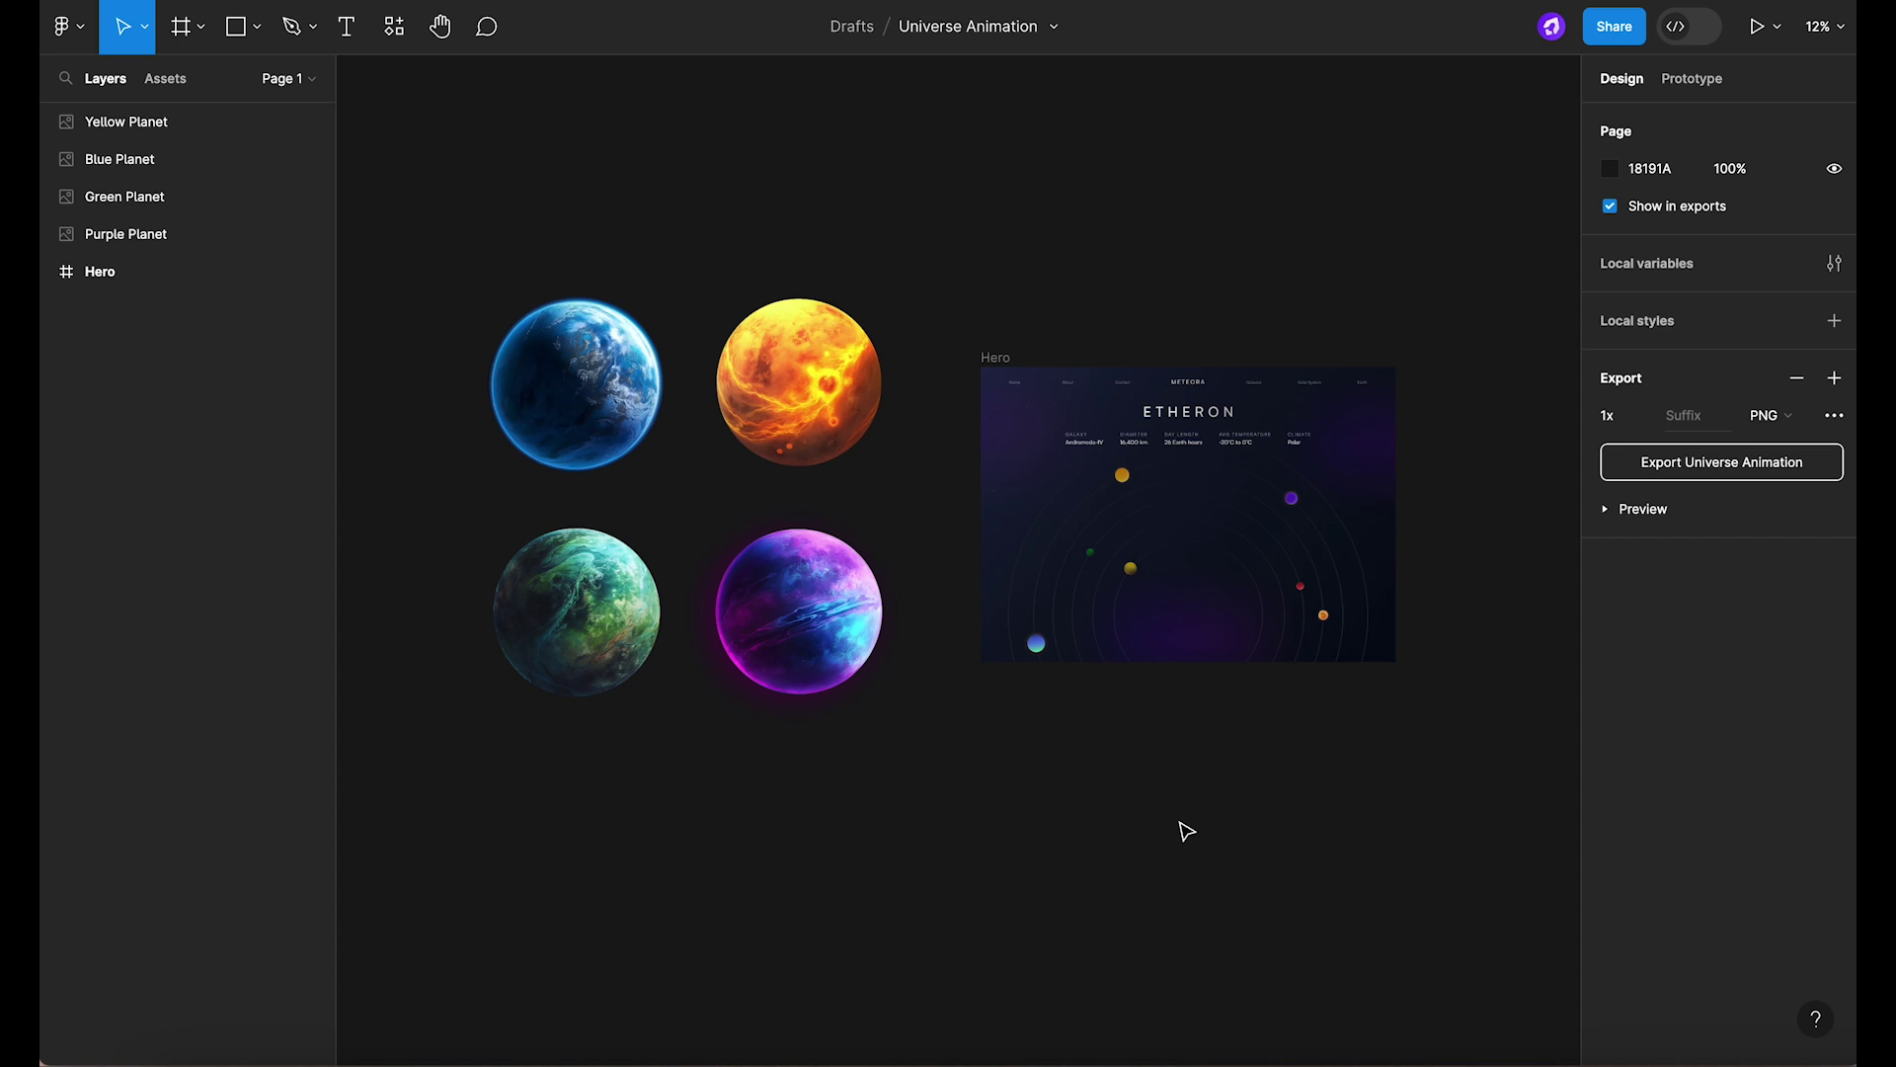
Place a copy of the purple planet at the centre of the orbit rings in the Hero frame.
{"action": "left_click_drag", "start_coordinate": [803, 639], "coordinate": [1207, 555]}
{"action": "scroll", "coordinate": [1234, 588], "scroll_direction": "up", "scroll_amount": 5}
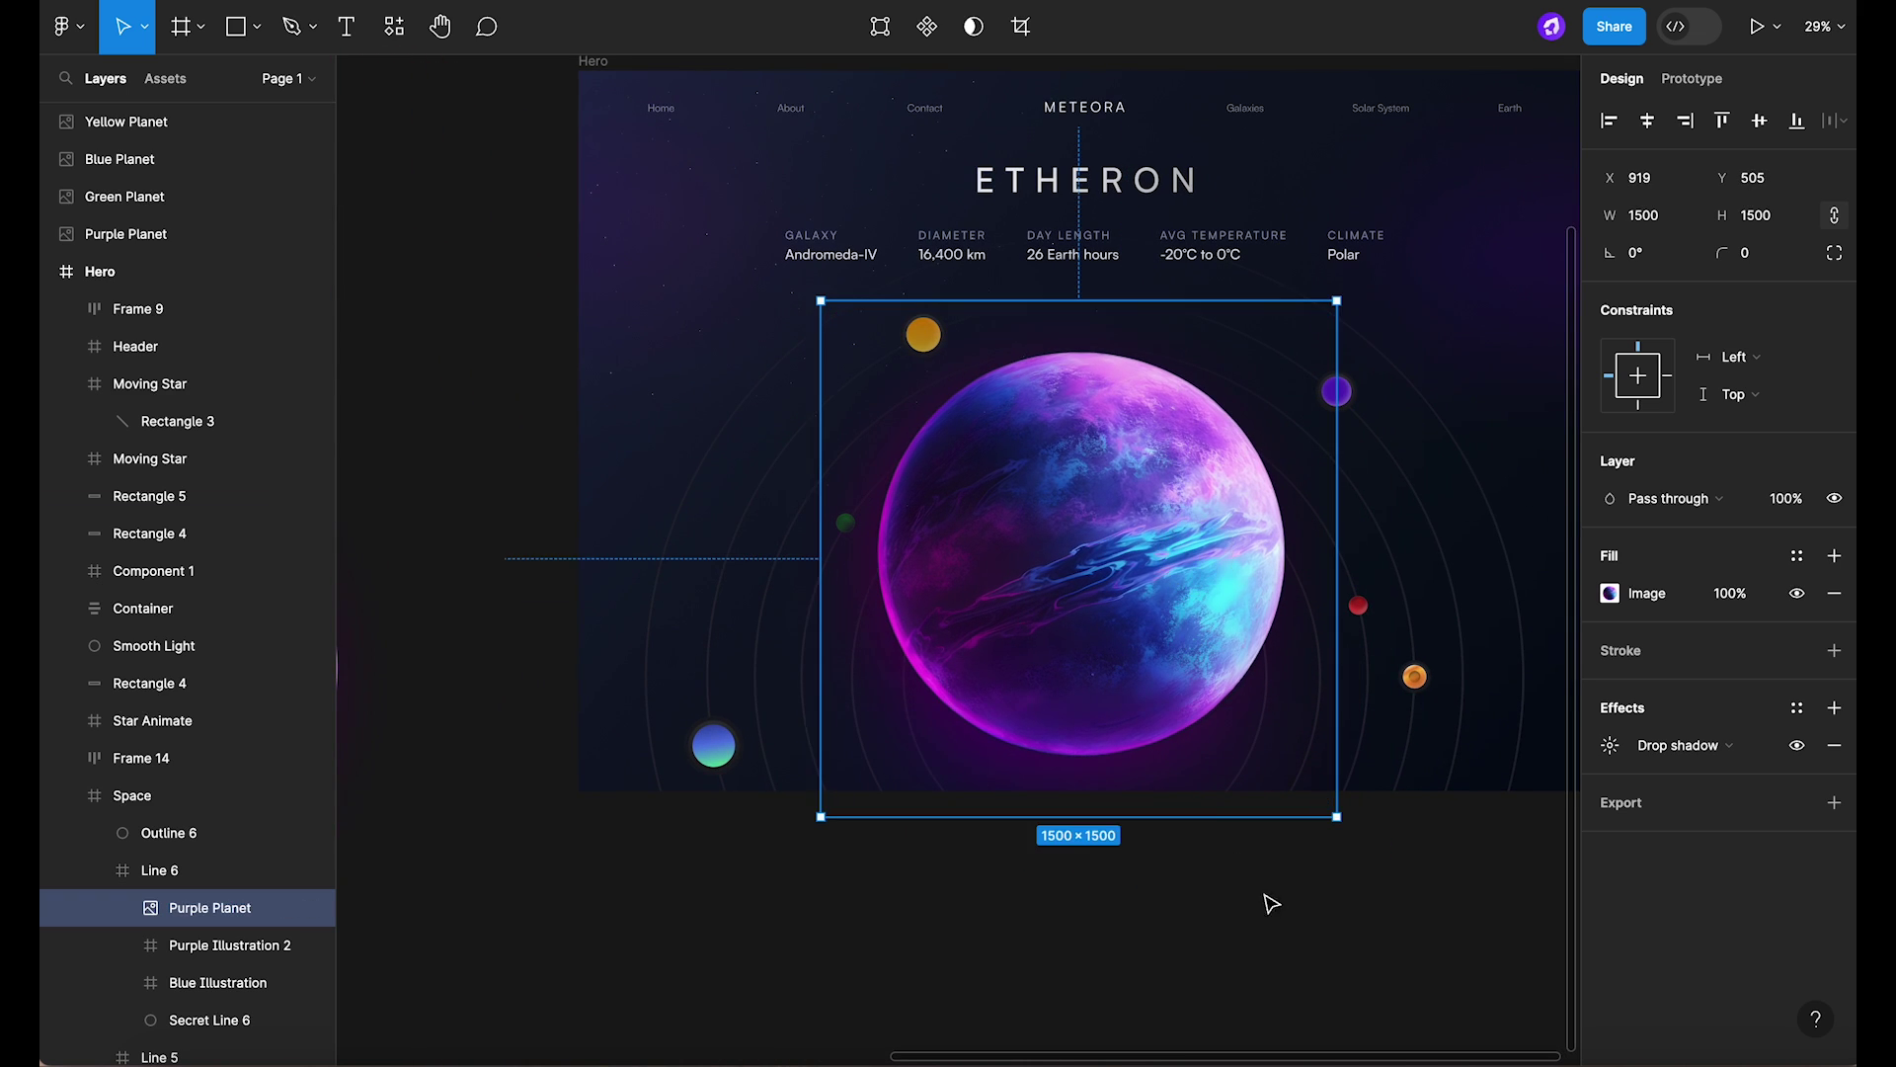
{"action": "left_click", "coordinate": [1274, 904]}
Duplicate the yellow and blue planets together and place the copies just above the Hero frame.
{"action": "scroll", "coordinate": [1324, 869], "scroll_direction": "down", "scroll_amount": 5}
{"action": "scroll", "coordinate": [1274, 830], "scroll_direction": "up", "scroll_amount": 1}
{"action": "left_click", "coordinate": [829, 588]}
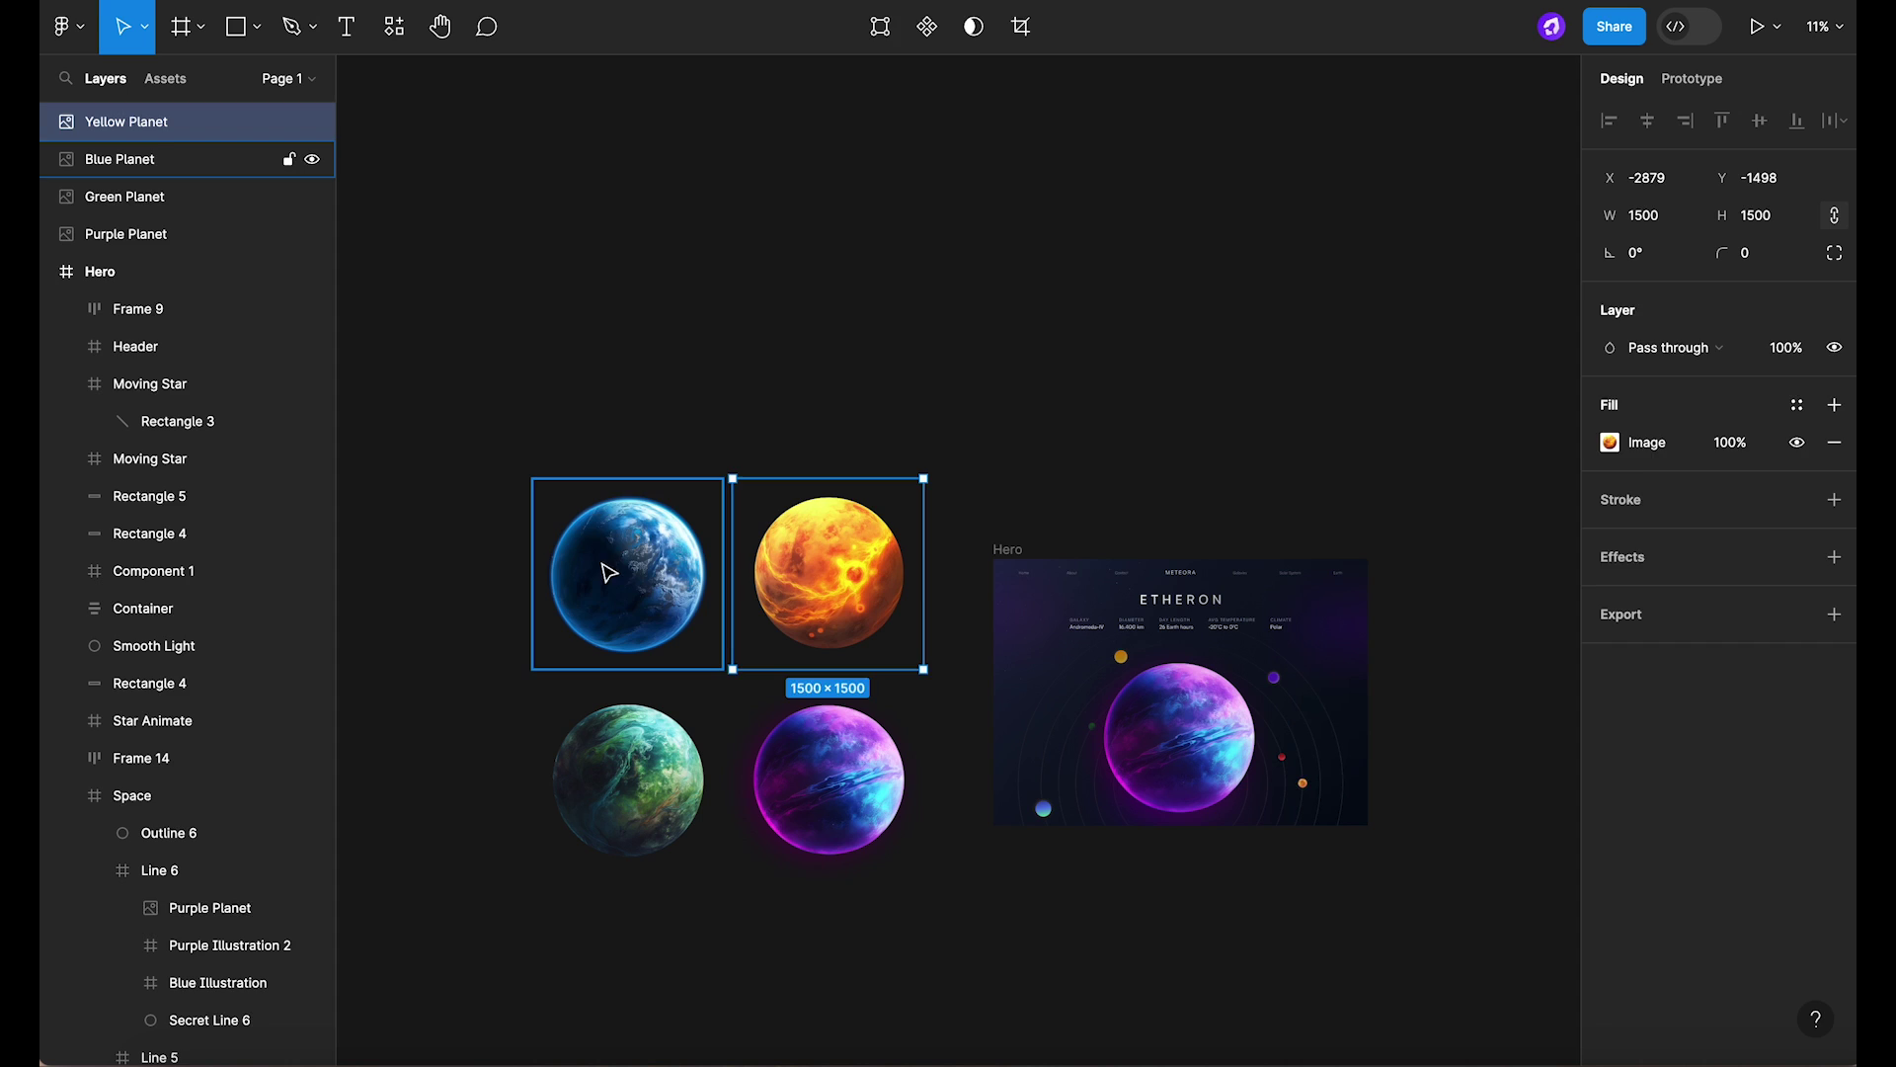
{"action": "left_click", "coordinate": [617, 570], "text": "shift"}
{"action": "left_click_drag", "start_coordinate": [688, 590], "coordinate": [1157, 490]}
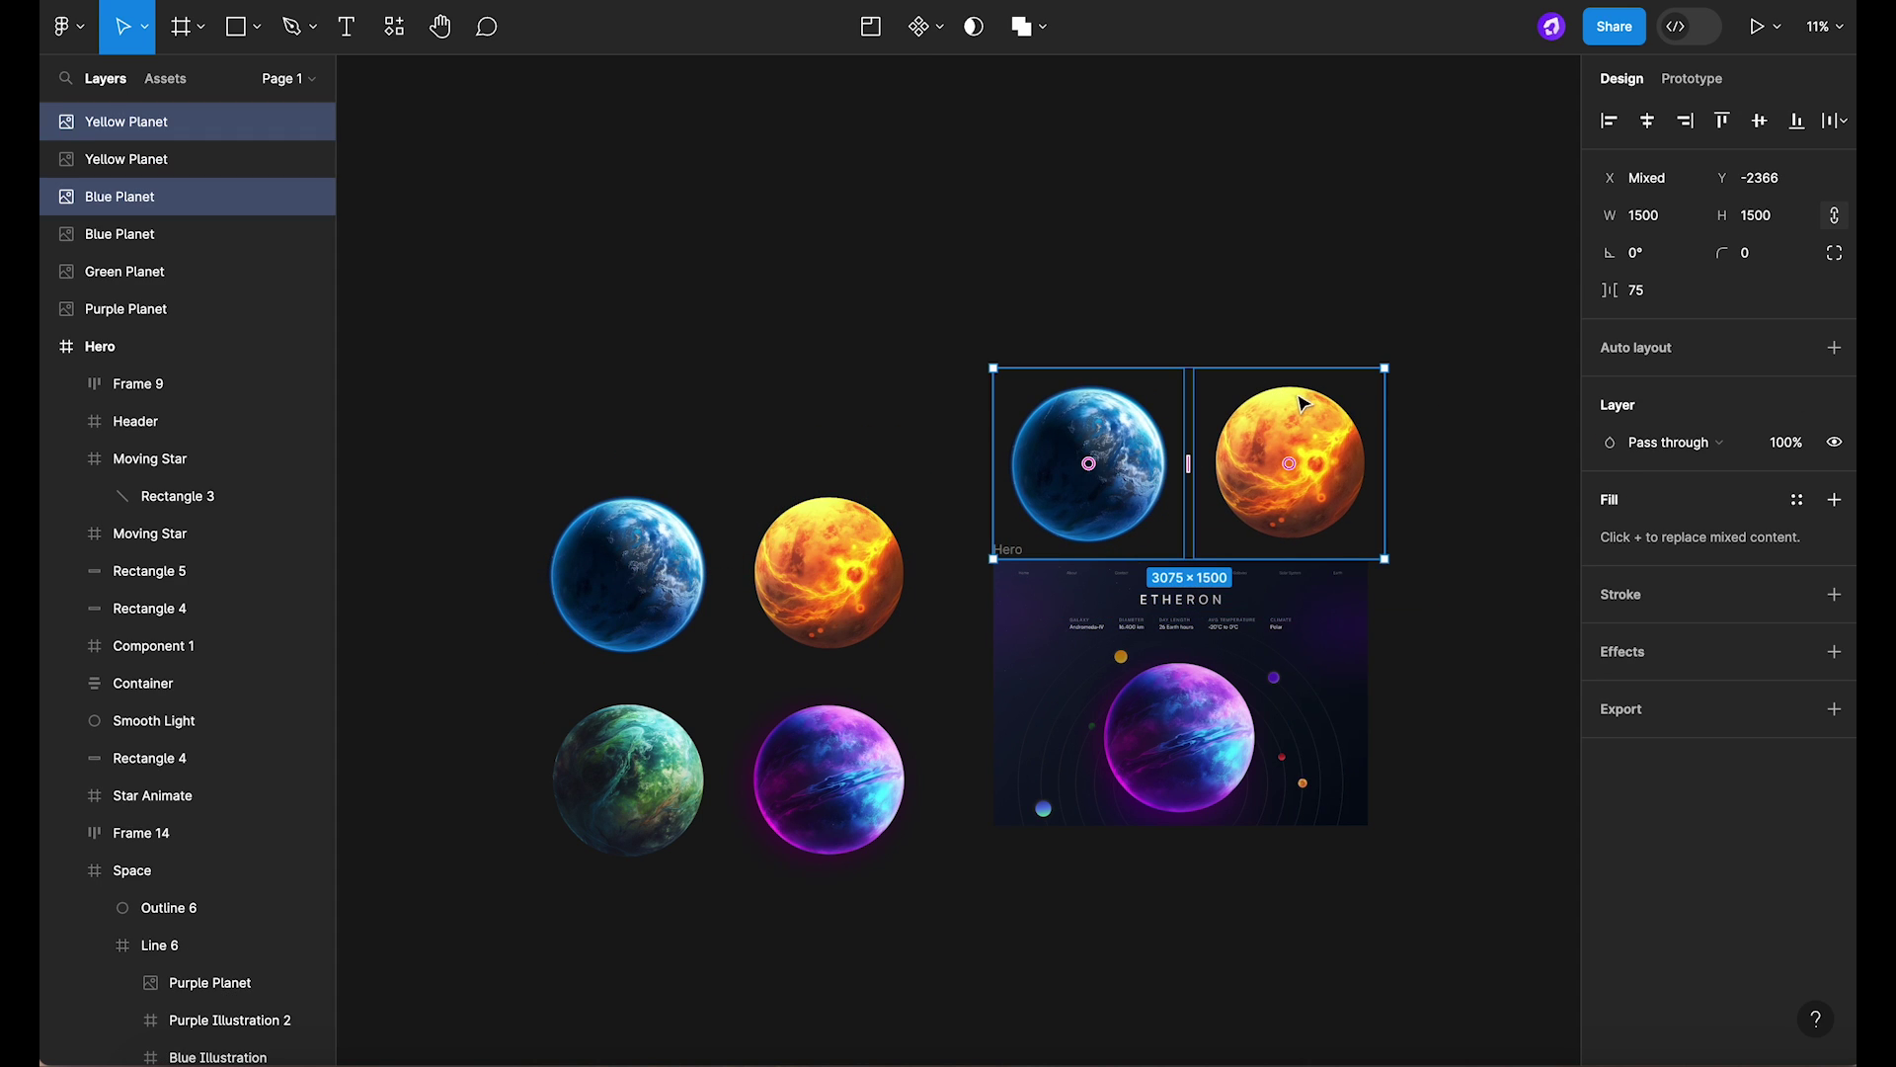
Scale the two planet copies down to 412 × 412 and place the yellow one half over the Hero frame's right edge.
{"action": "key", "text": "k"}
{"action": "left_click_drag", "start_coordinate": [1304, 366], "coordinate": [1366, 720]}
{"action": "left_click", "coordinate": [1229, 546]}
{"action": "scroll", "coordinate": [1367, 729], "scroll_direction": "up", "scroll_amount": 10}
{"action": "scroll", "coordinate": [1390, 693], "scroll_direction": "down", "scroll_amount": 10}
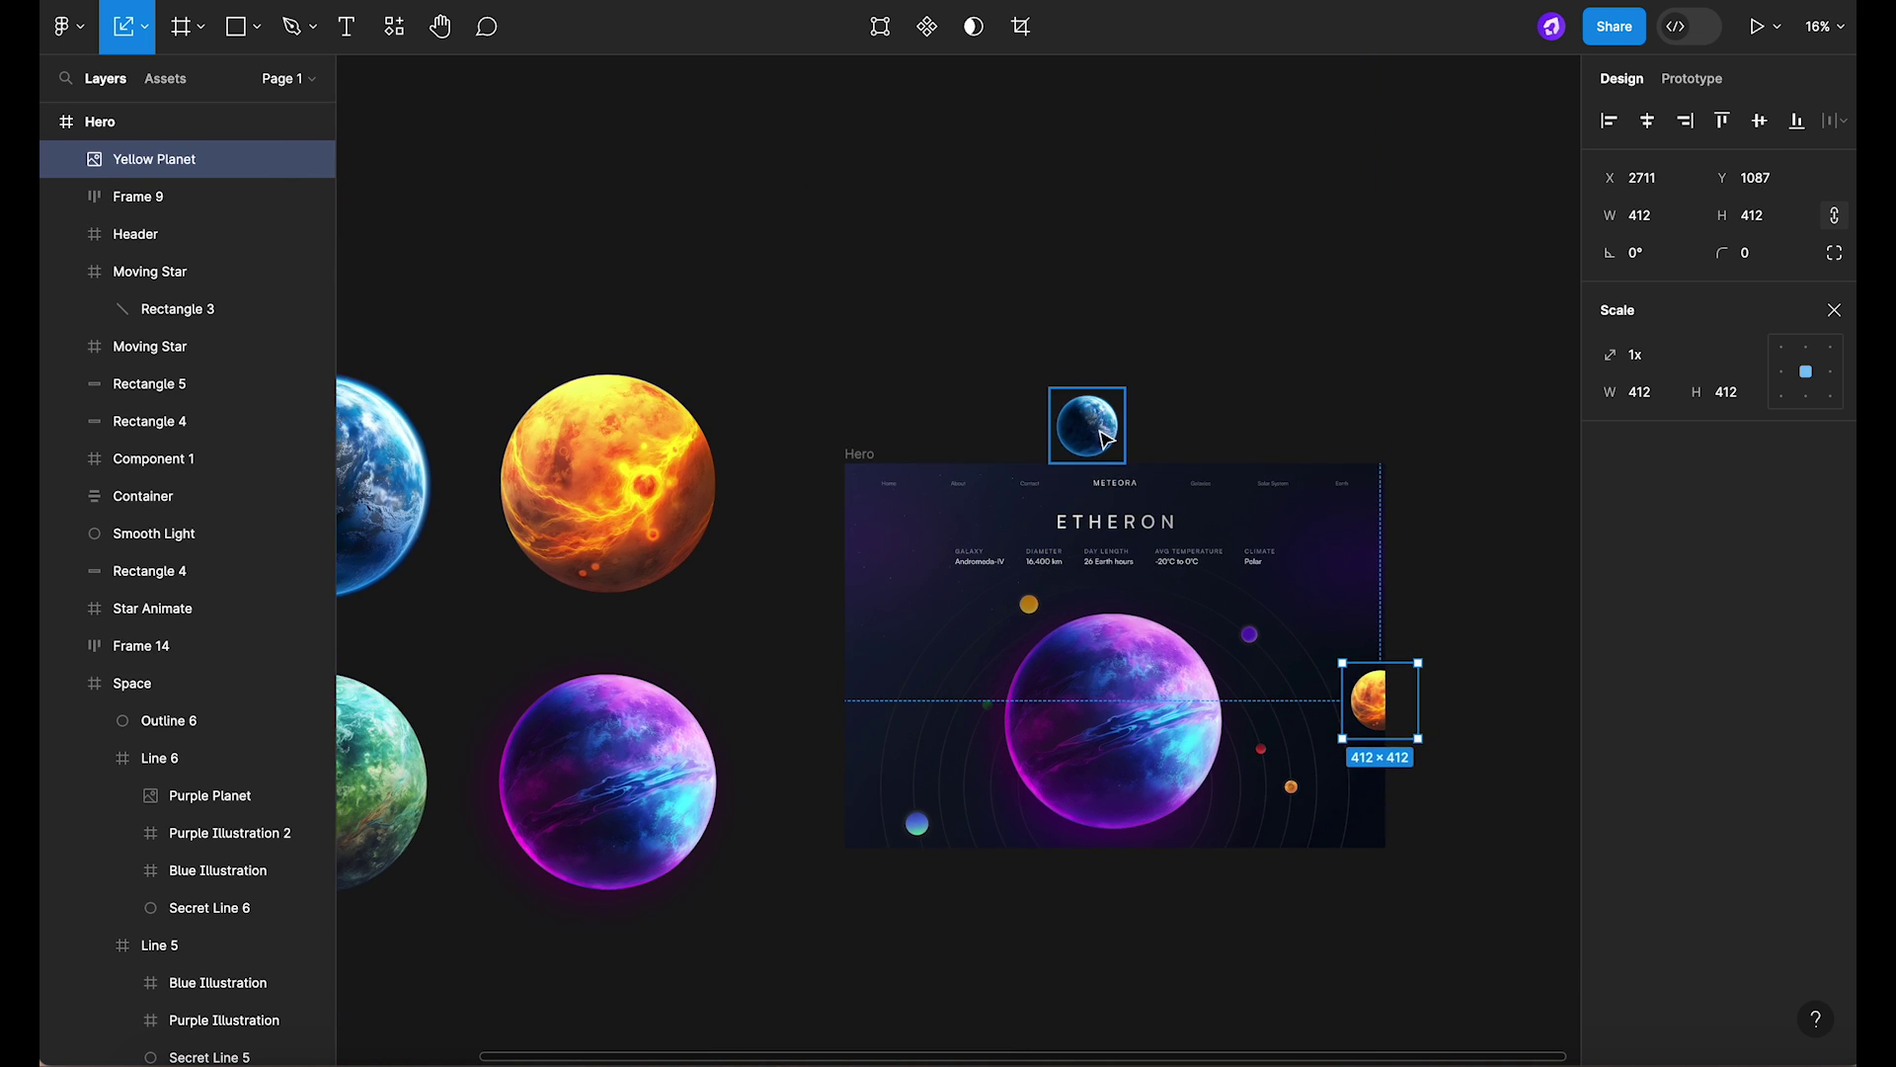
Place the small blue planet half over the Hero frame's left edge and align it vertically with the small yellow planet.
{"action": "left_click_drag", "start_coordinate": [1096, 430], "coordinate": [856, 698]}
{"action": "scroll", "coordinate": [859, 693], "scroll_direction": "up", "scroll_amount": 6}
{"action": "scroll", "coordinate": [855, 698], "scroll_direction": "down", "scroll_amount": 8}
{"action": "left_click", "coordinate": [1353, 718], "text": "shift"}
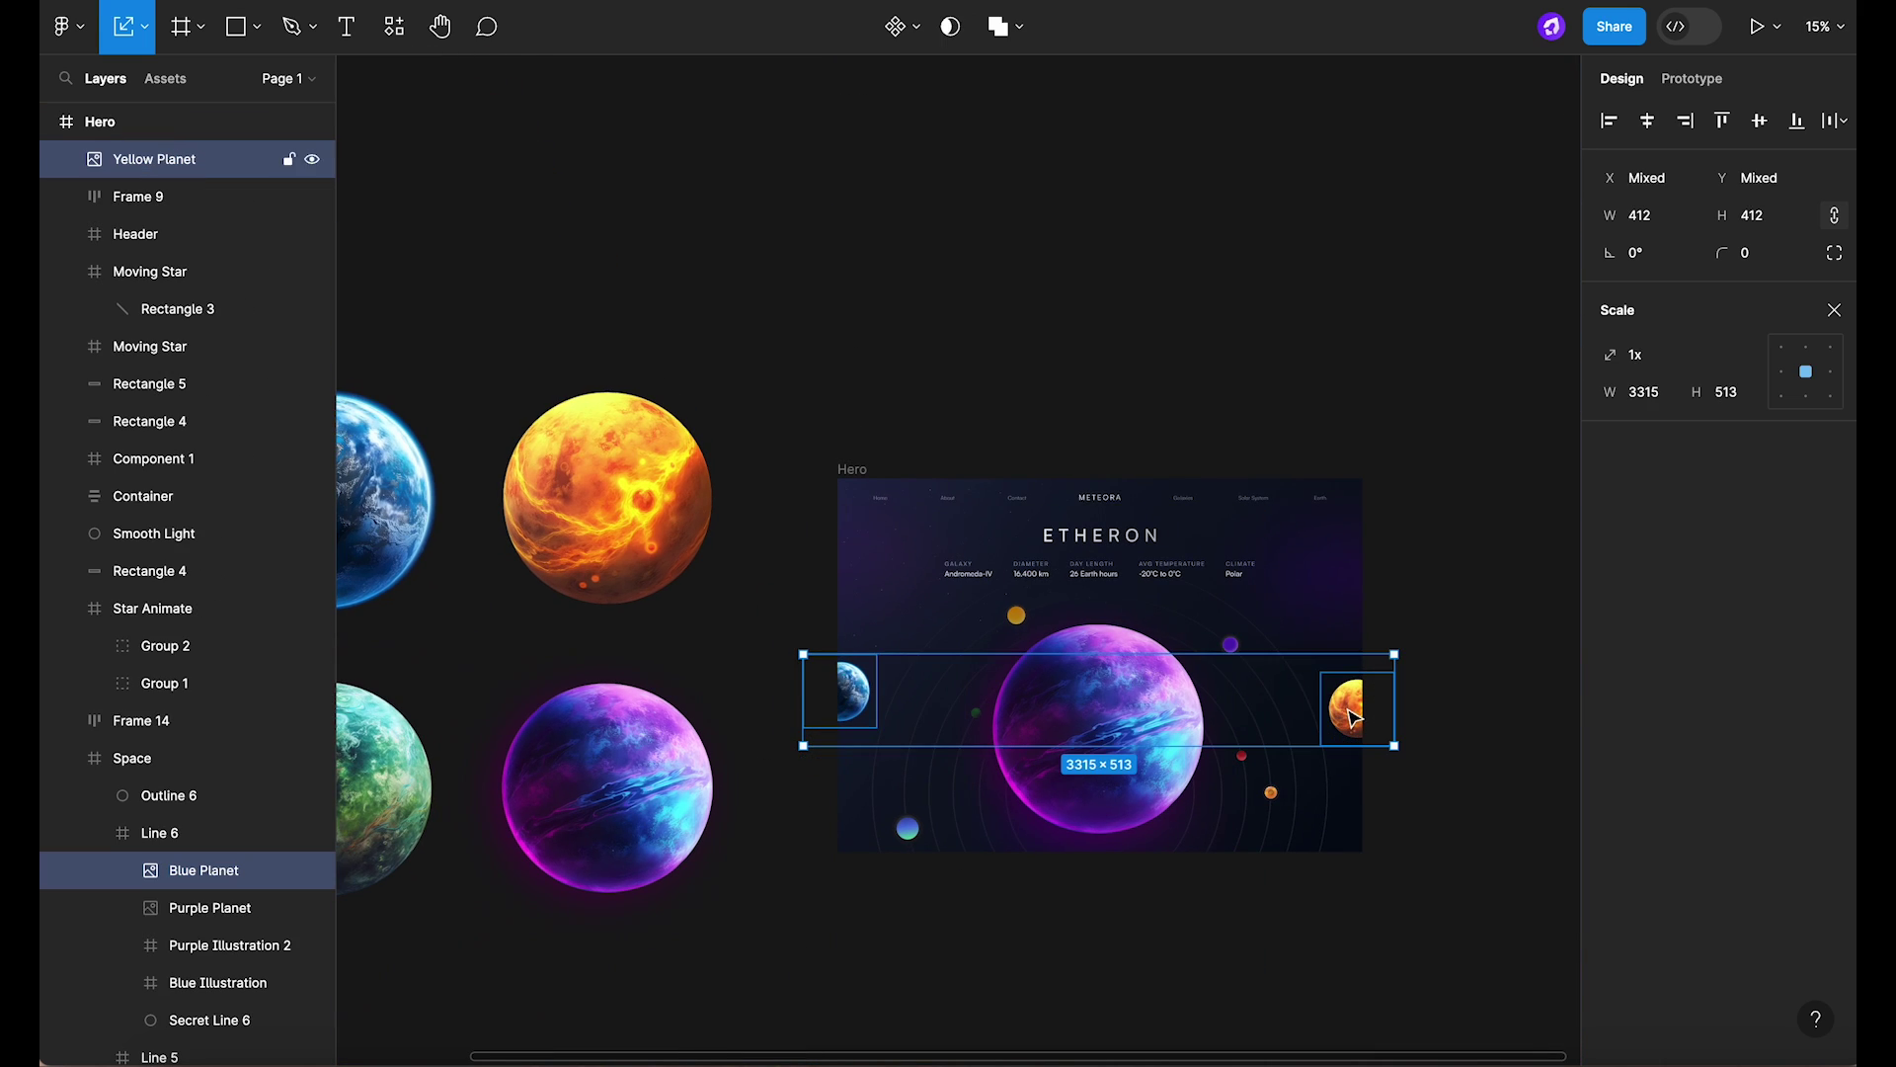
{"action": "left_click", "coordinate": [1761, 123]}
{"action": "scroll", "coordinate": [1324, 724], "scroll_direction": "up", "scroll_amount": 3}
{"action": "left_click_drag", "start_coordinate": [1337, 677], "coordinate": [1376, 726]}
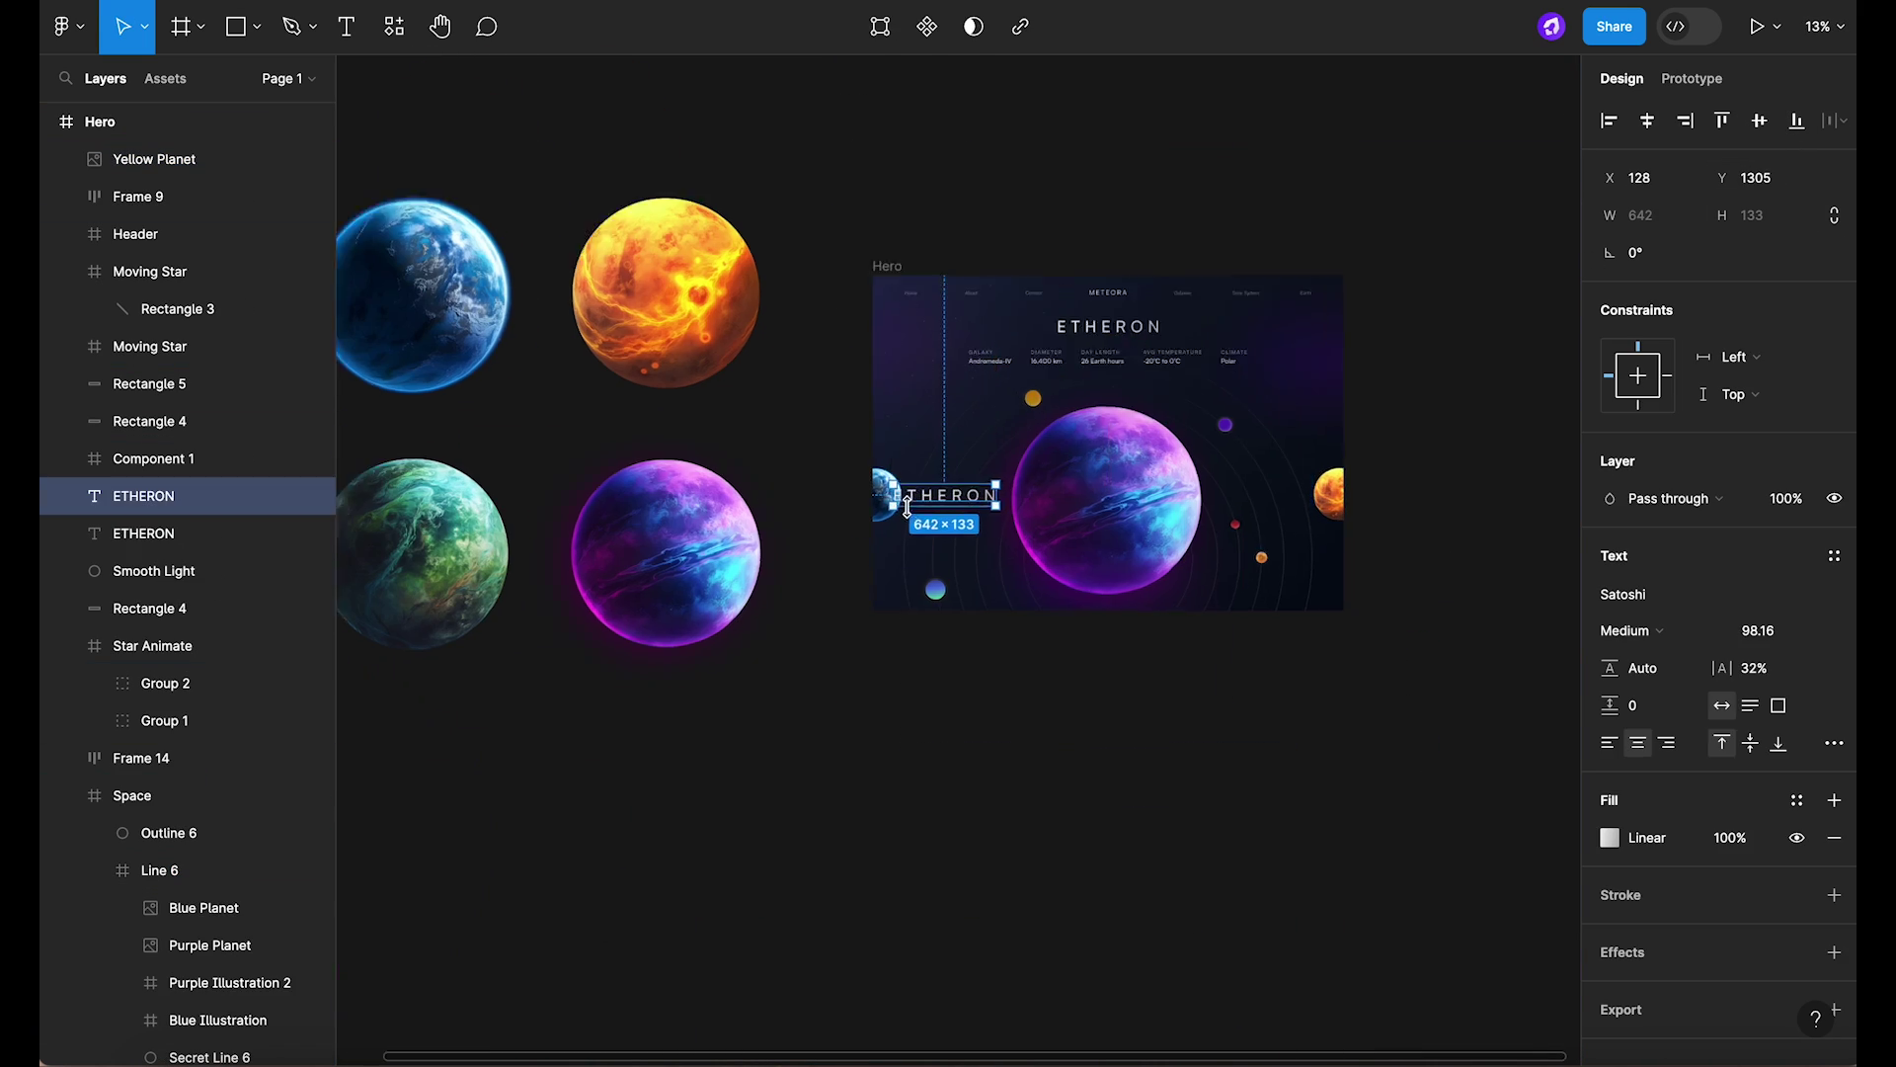
Change the copied title text beside the small blue planet to ORIONIS and set its font size to 50.
{"action": "scroll", "coordinate": [912, 513], "scroll_direction": "up", "scroll_amount": 5}
{"action": "type", "text": "RIONIS"}
{"action": "key", "text": "Escape"}
{"action": "left_click", "coordinate": [1757, 630]}
{"action": "type", "text": "50"}
{"action": "key", "text": "Return"}
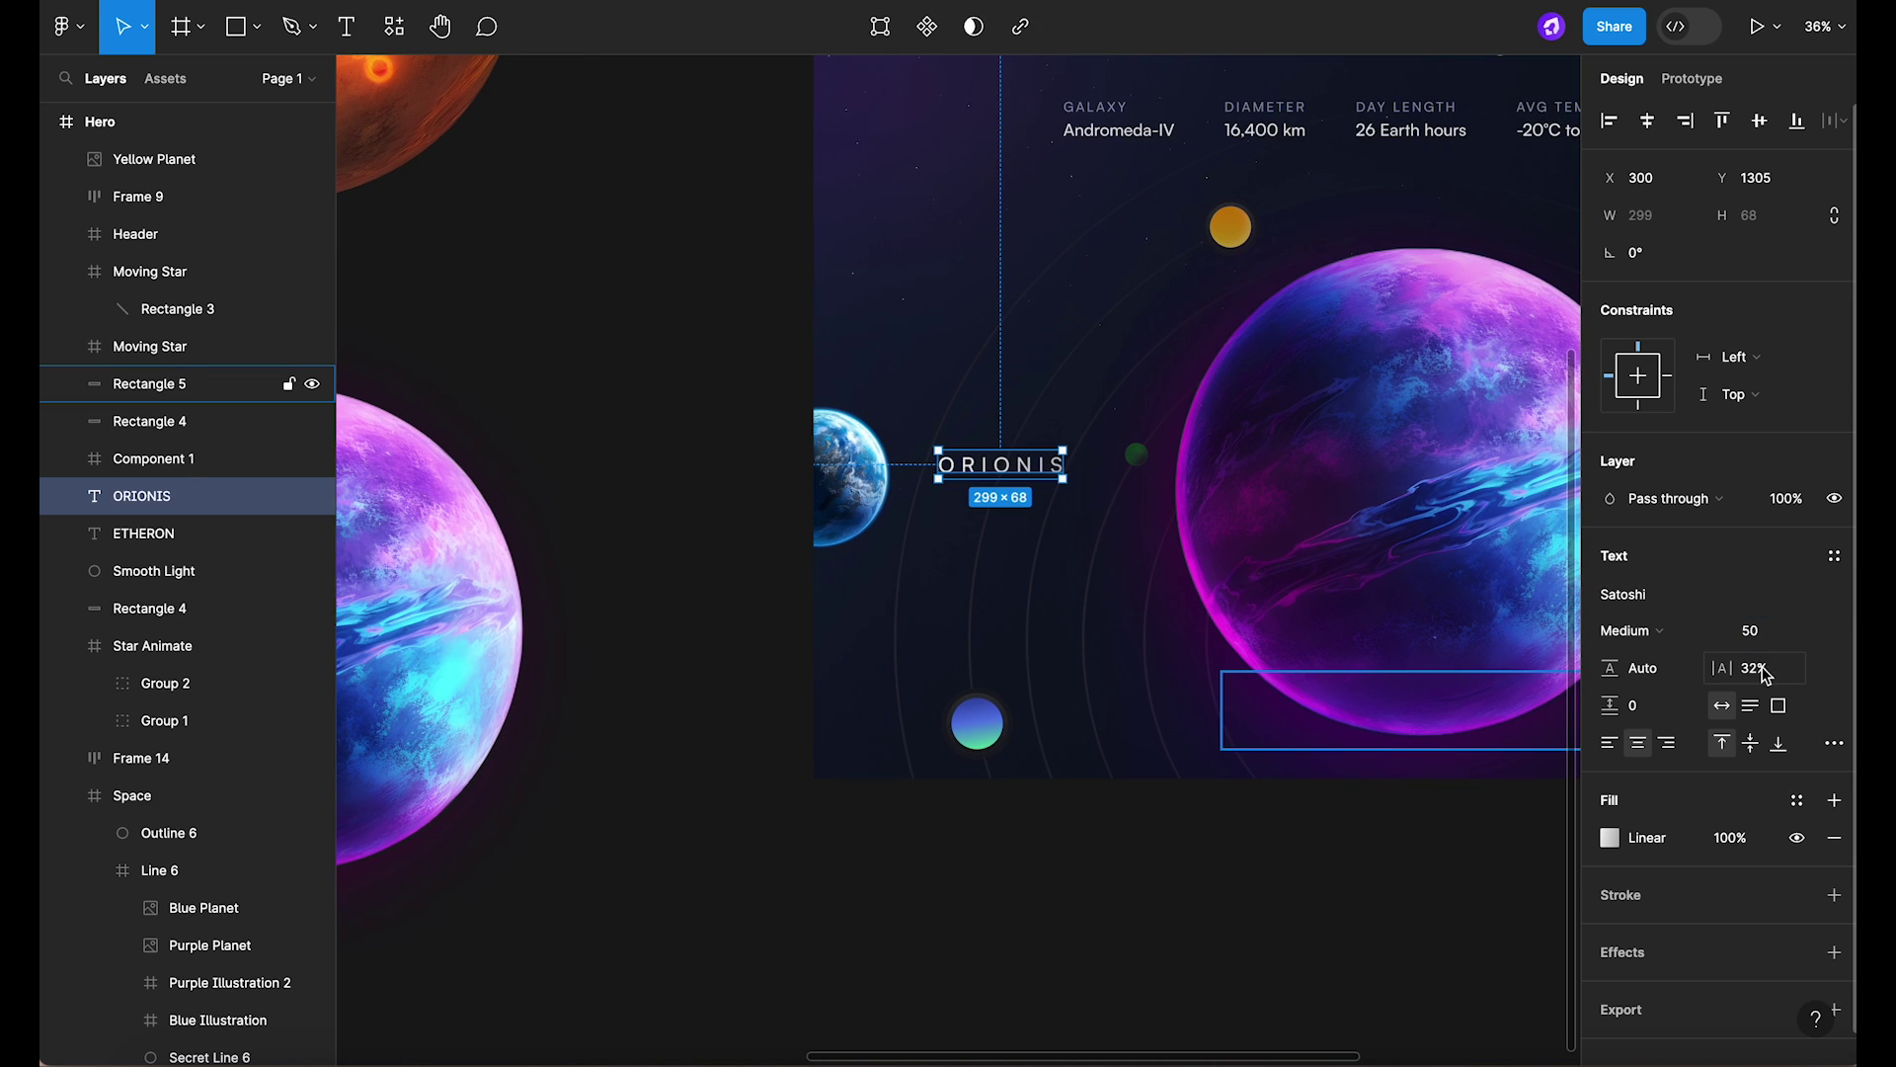
Set the ORIONIS label's letter spacing to 16% and move it closer to the blue planet.
{"action": "left_click", "coordinate": [1760, 670]}
{"action": "type", "text": "16"}
{"action": "key", "text": "Return"}
{"action": "left_click_drag", "start_coordinate": [1001, 464], "coordinate": [972, 476]}
Combine the small blue planet and its ORIONIS label in an auto layout with a spacing of 24.
{"action": "left_click", "coordinate": [849, 476], "text": "shift"}
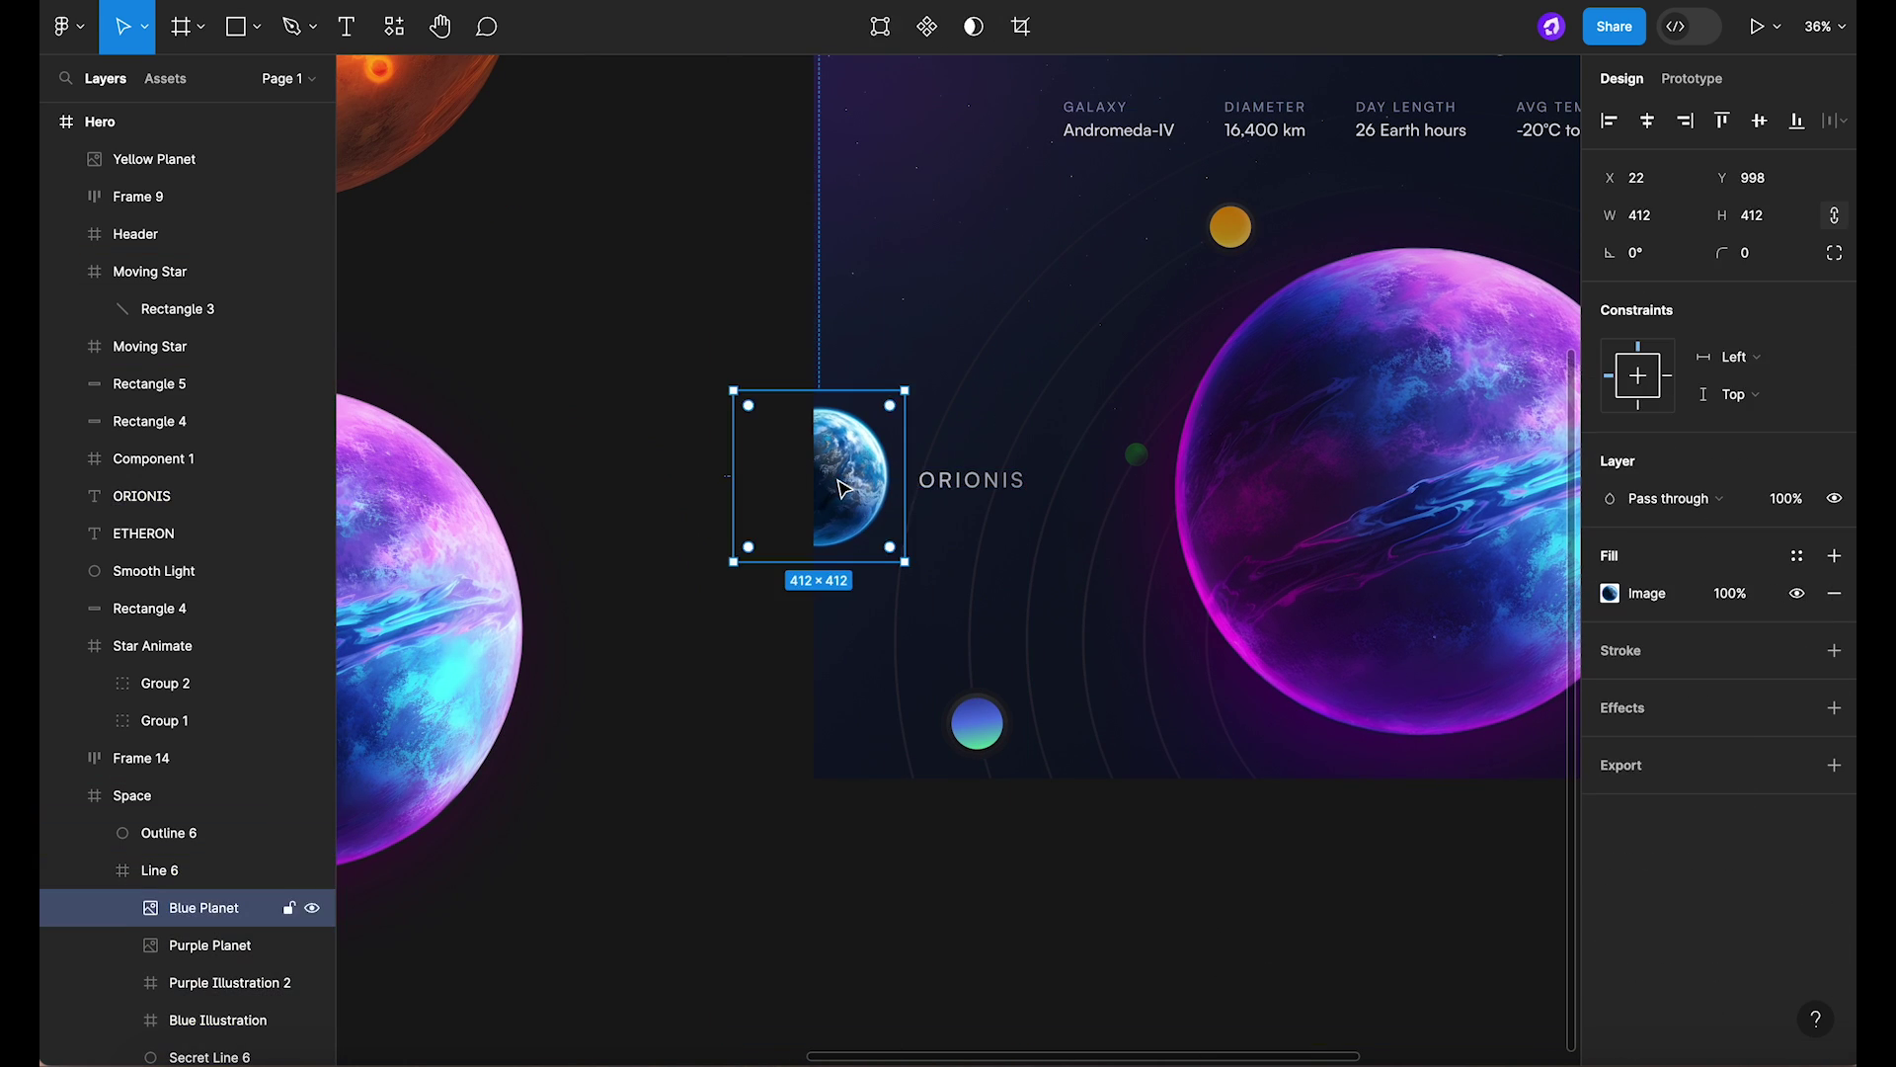
{"action": "key", "text": "shift+a"}
{"action": "left_click", "coordinate": [1643, 502]}
{"action": "type", "text": "24"}
{"action": "key", "text": "Return"}
{"action": "left_click", "coordinate": [790, 934]}
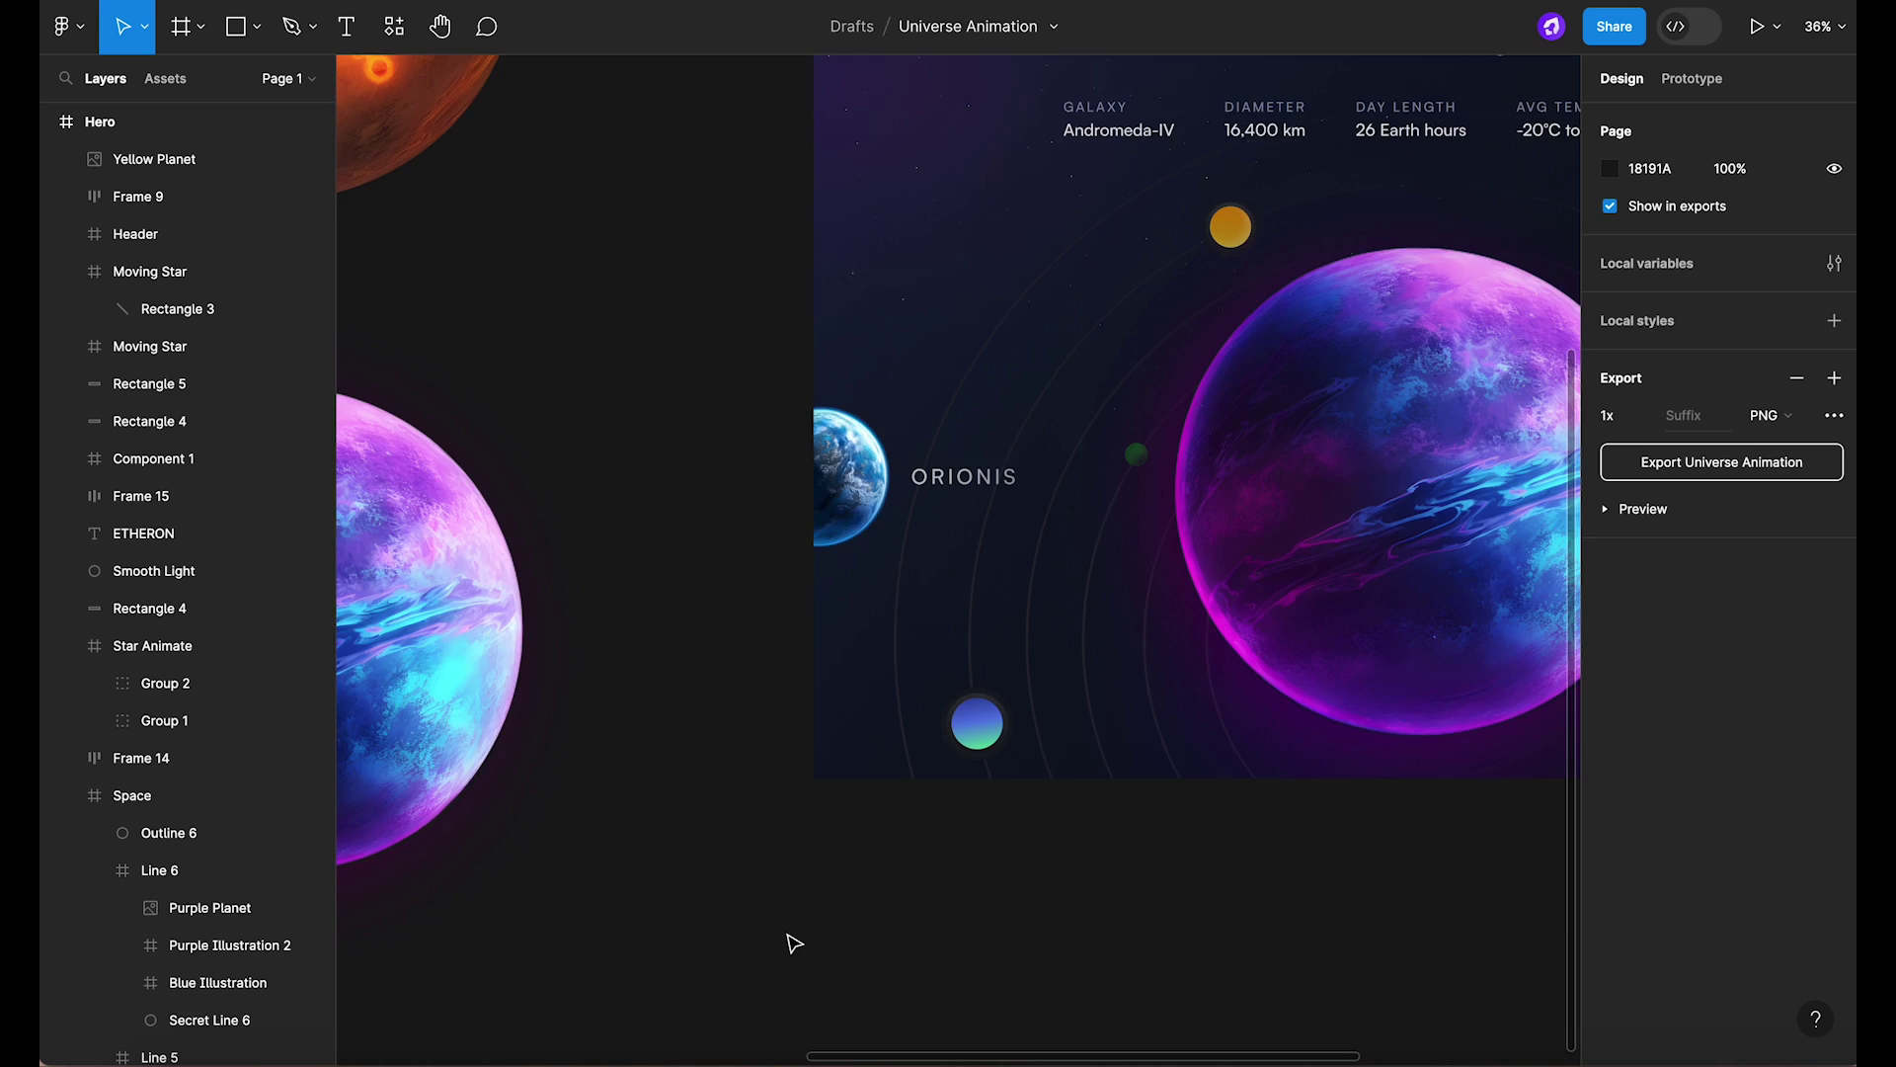
Copy the ORIONIS label beside the small yellow planet and combine both in an auto layout with a spacing of 16.
{"action": "scroll", "coordinate": [790, 934], "scroll_direction": "down", "scroll_amount": 5}
{"action": "scroll", "coordinate": [878, 851], "scroll_direction": "up", "scroll_amount": 3}
{"action": "left_click_drag", "start_coordinate": [727, 642], "coordinate": [1326, 644]}
{"action": "left_click", "coordinate": [1418, 654], "text": "shift"}
{"action": "key", "text": "shift+a"}
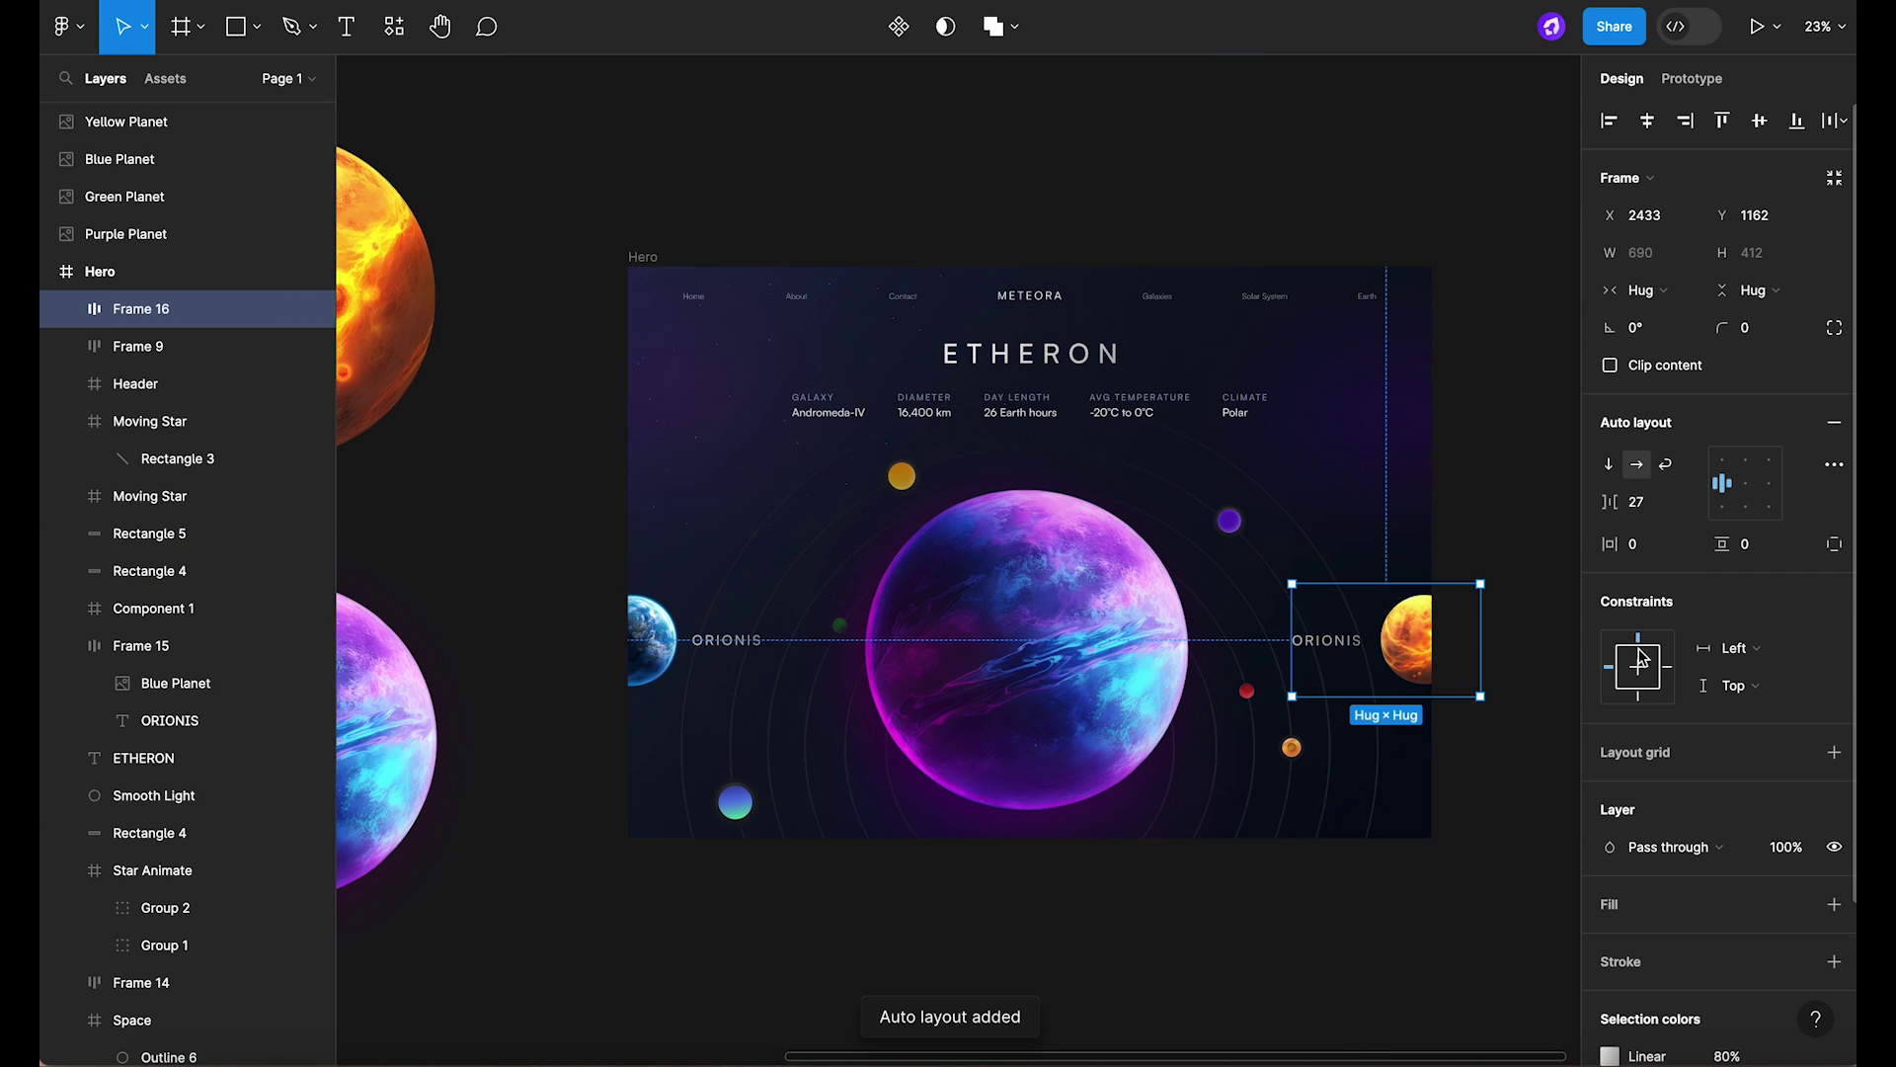
{"action": "left_click", "coordinate": [1651, 503]}
{"action": "type", "text": "16"}
{"action": "key", "text": "Return"}
Change the yellow planet's label to LUMENARA and reposition the labelled planet at the Hero frame's right edge.
{"action": "double_click", "coordinate": [1327, 640]}
{"action": "type", "text": "LUMENARA"}
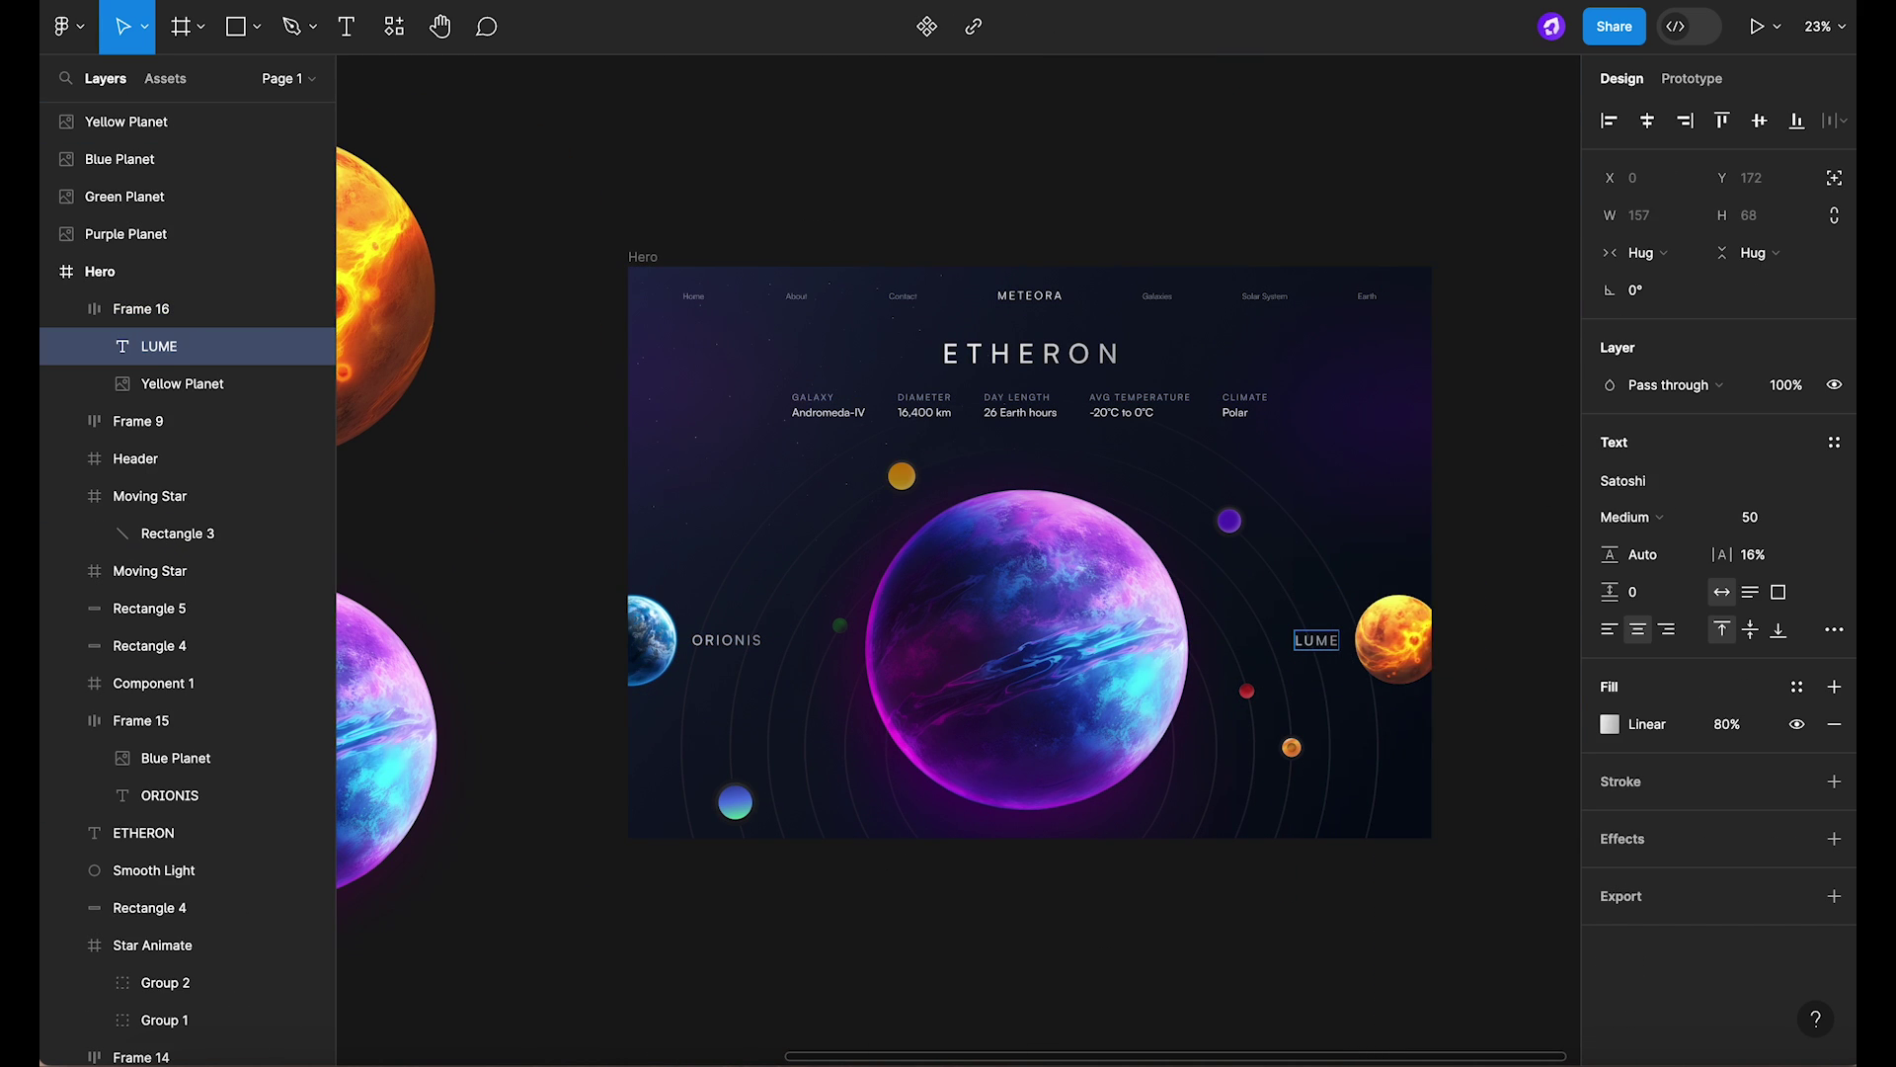
{"action": "left_click", "coordinate": [1316, 587]}
{"action": "left_click", "coordinate": [1510, 628]}
{"action": "scroll", "coordinate": [1510, 642], "scroll_direction": "up", "scroll_amount": 3}
{"action": "left_click_drag", "start_coordinate": [1368, 655], "coordinate": [1346, 653]}
{"action": "left_click", "coordinate": [1441, 475]}
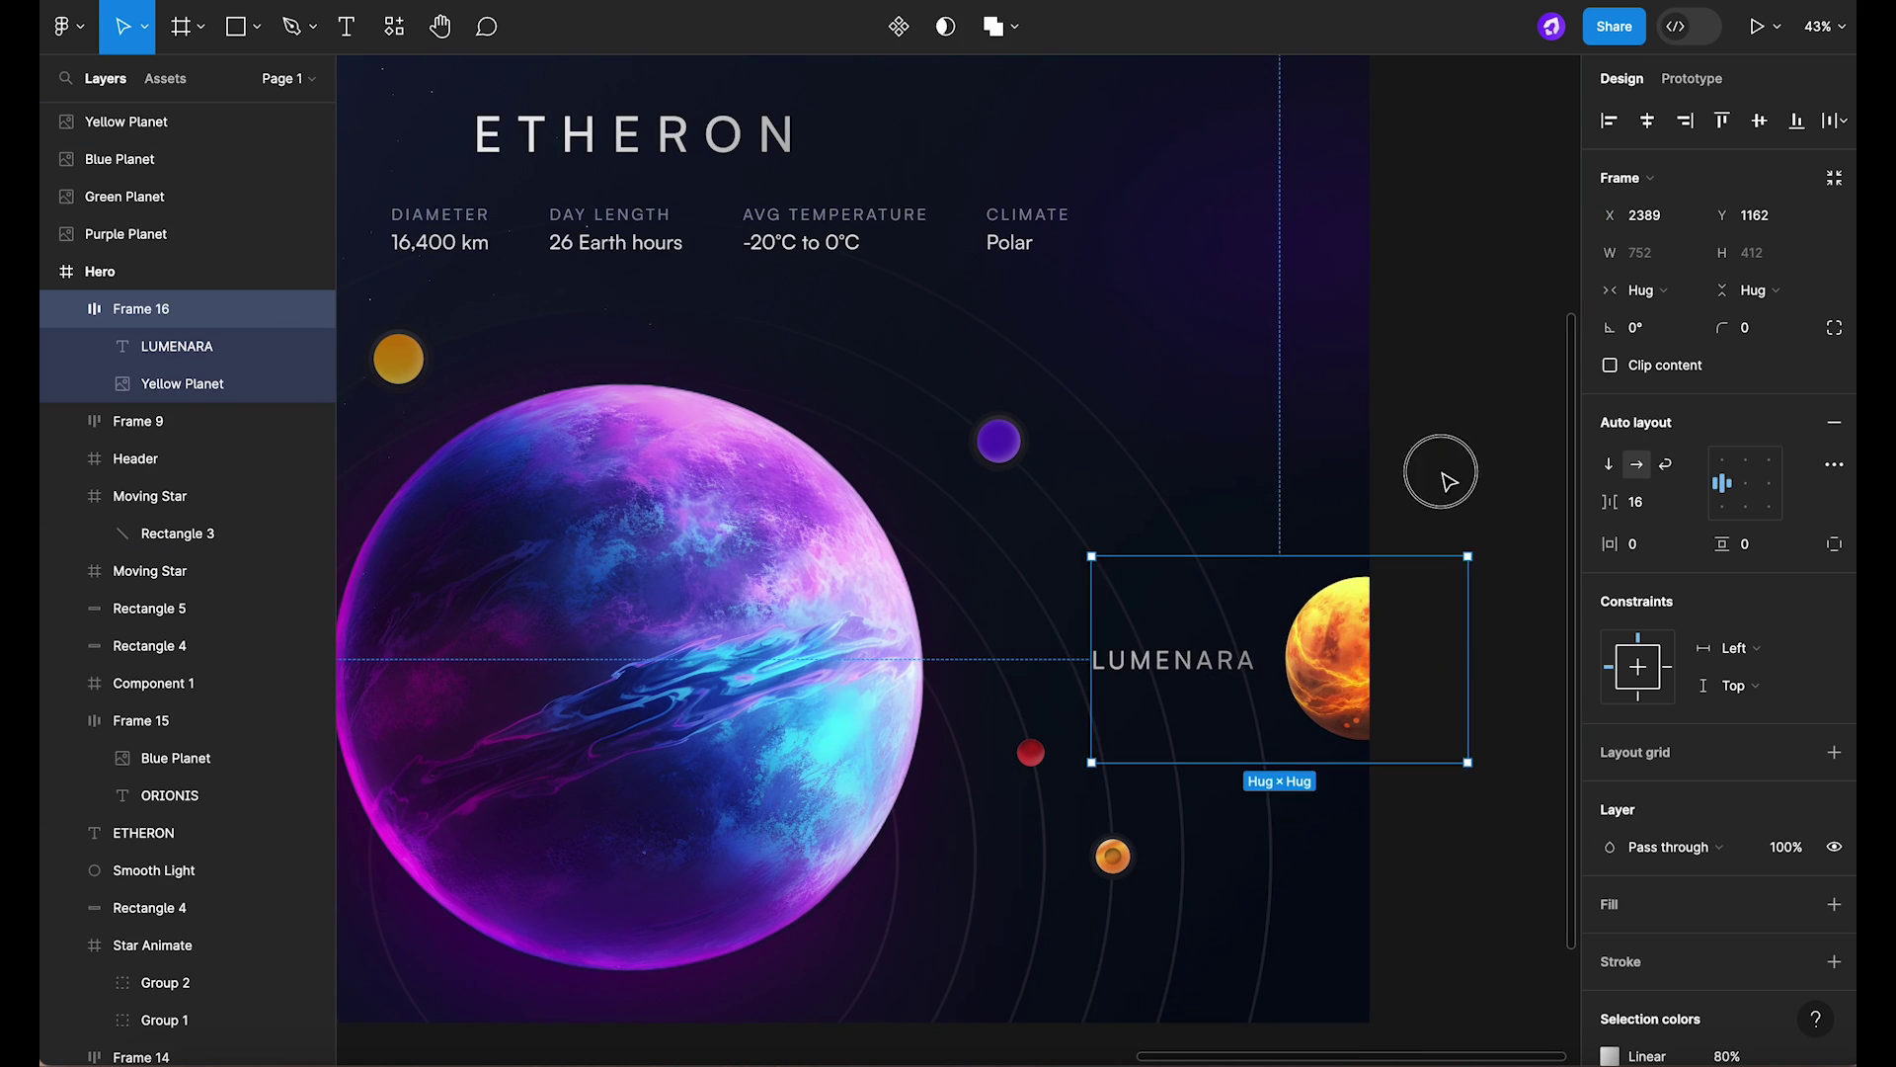
Duplicate the Hero frame and place the copy directly below the original.
{"action": "scroll", "coordinate": [1442, 475], "scroll_direction": "down", "scroll_amount": 5}
{"action": "scroll", "coordinate": [1442, 474], "scroll_direction": "up", "scroll_amount": 1}
{"action": "scroll", "coordinate": [1448, 482], "scroll_direction": "right", "scroll_amount": 2}
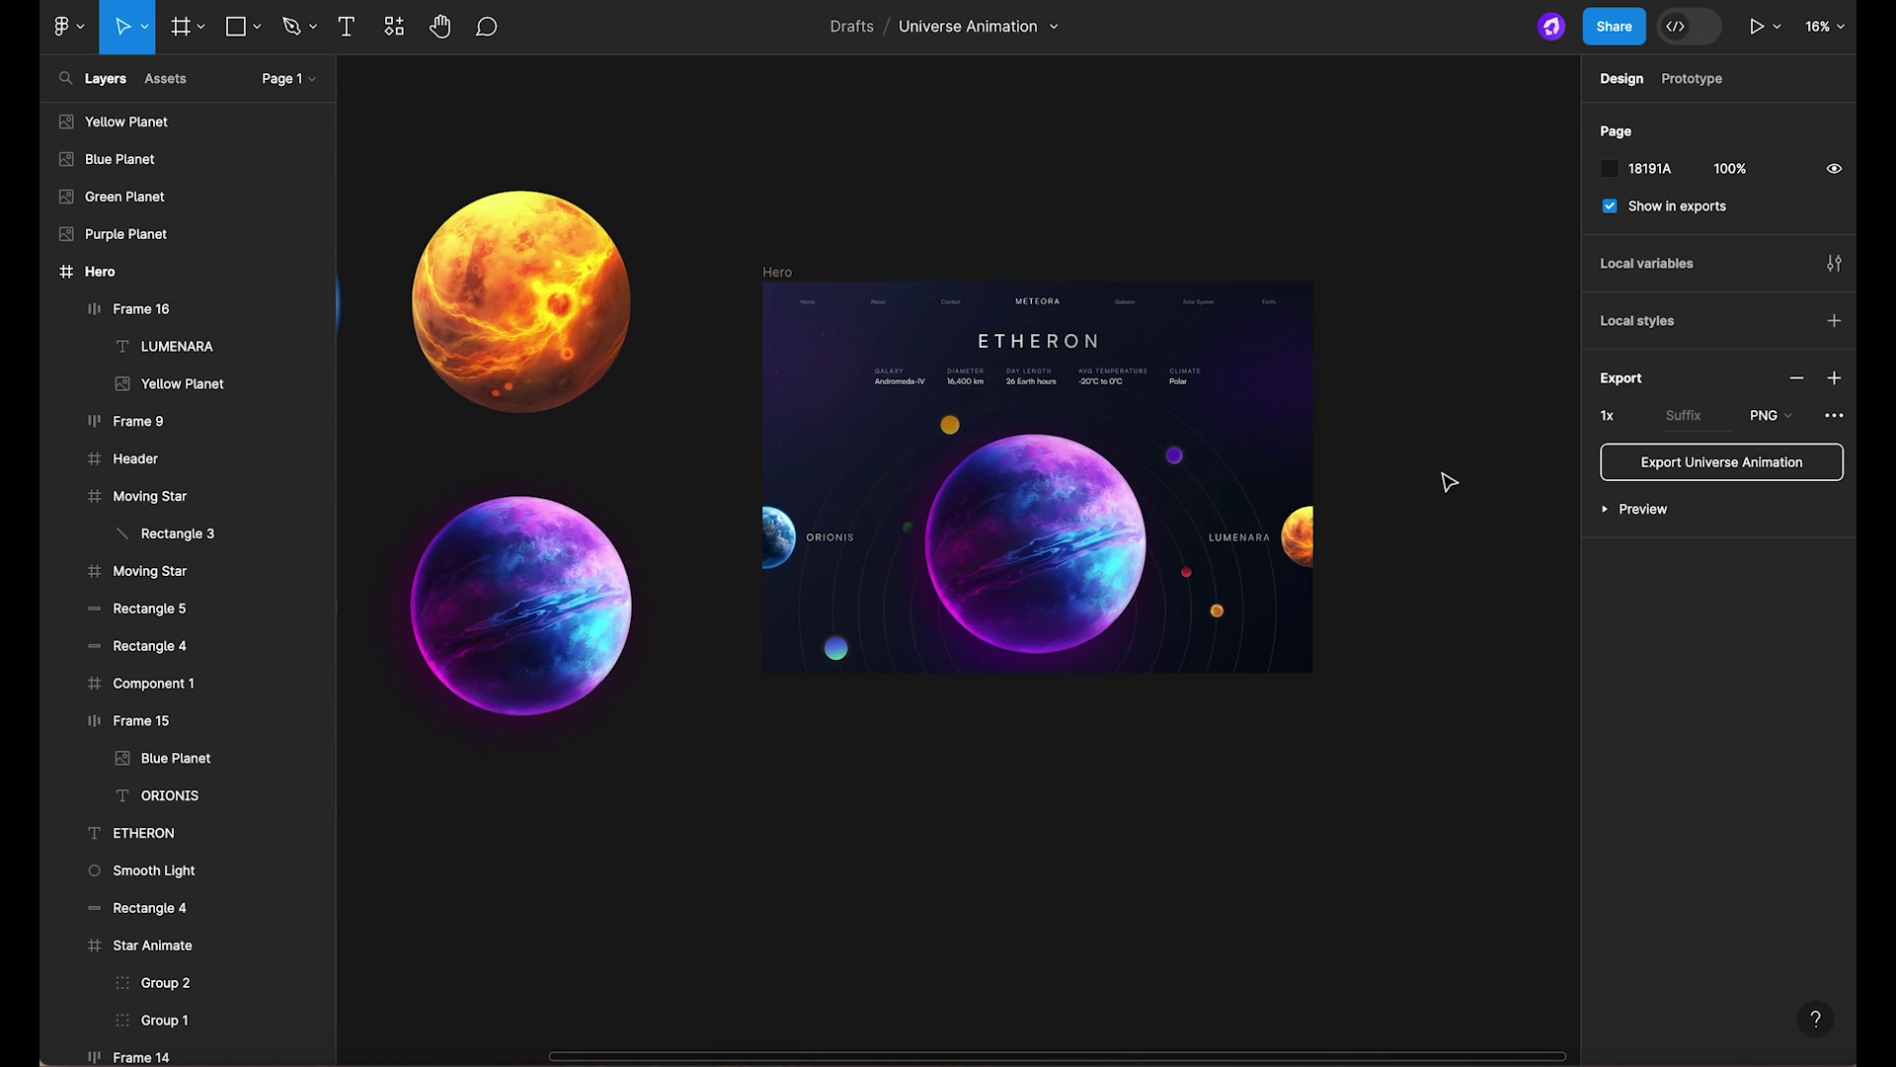
{"action": "scroll", "coordinate": [1444, 479], "scroll_direction": "down", "scroll_amount": 4}
{"action": "left_click", "coordinate": [1009, 341]}
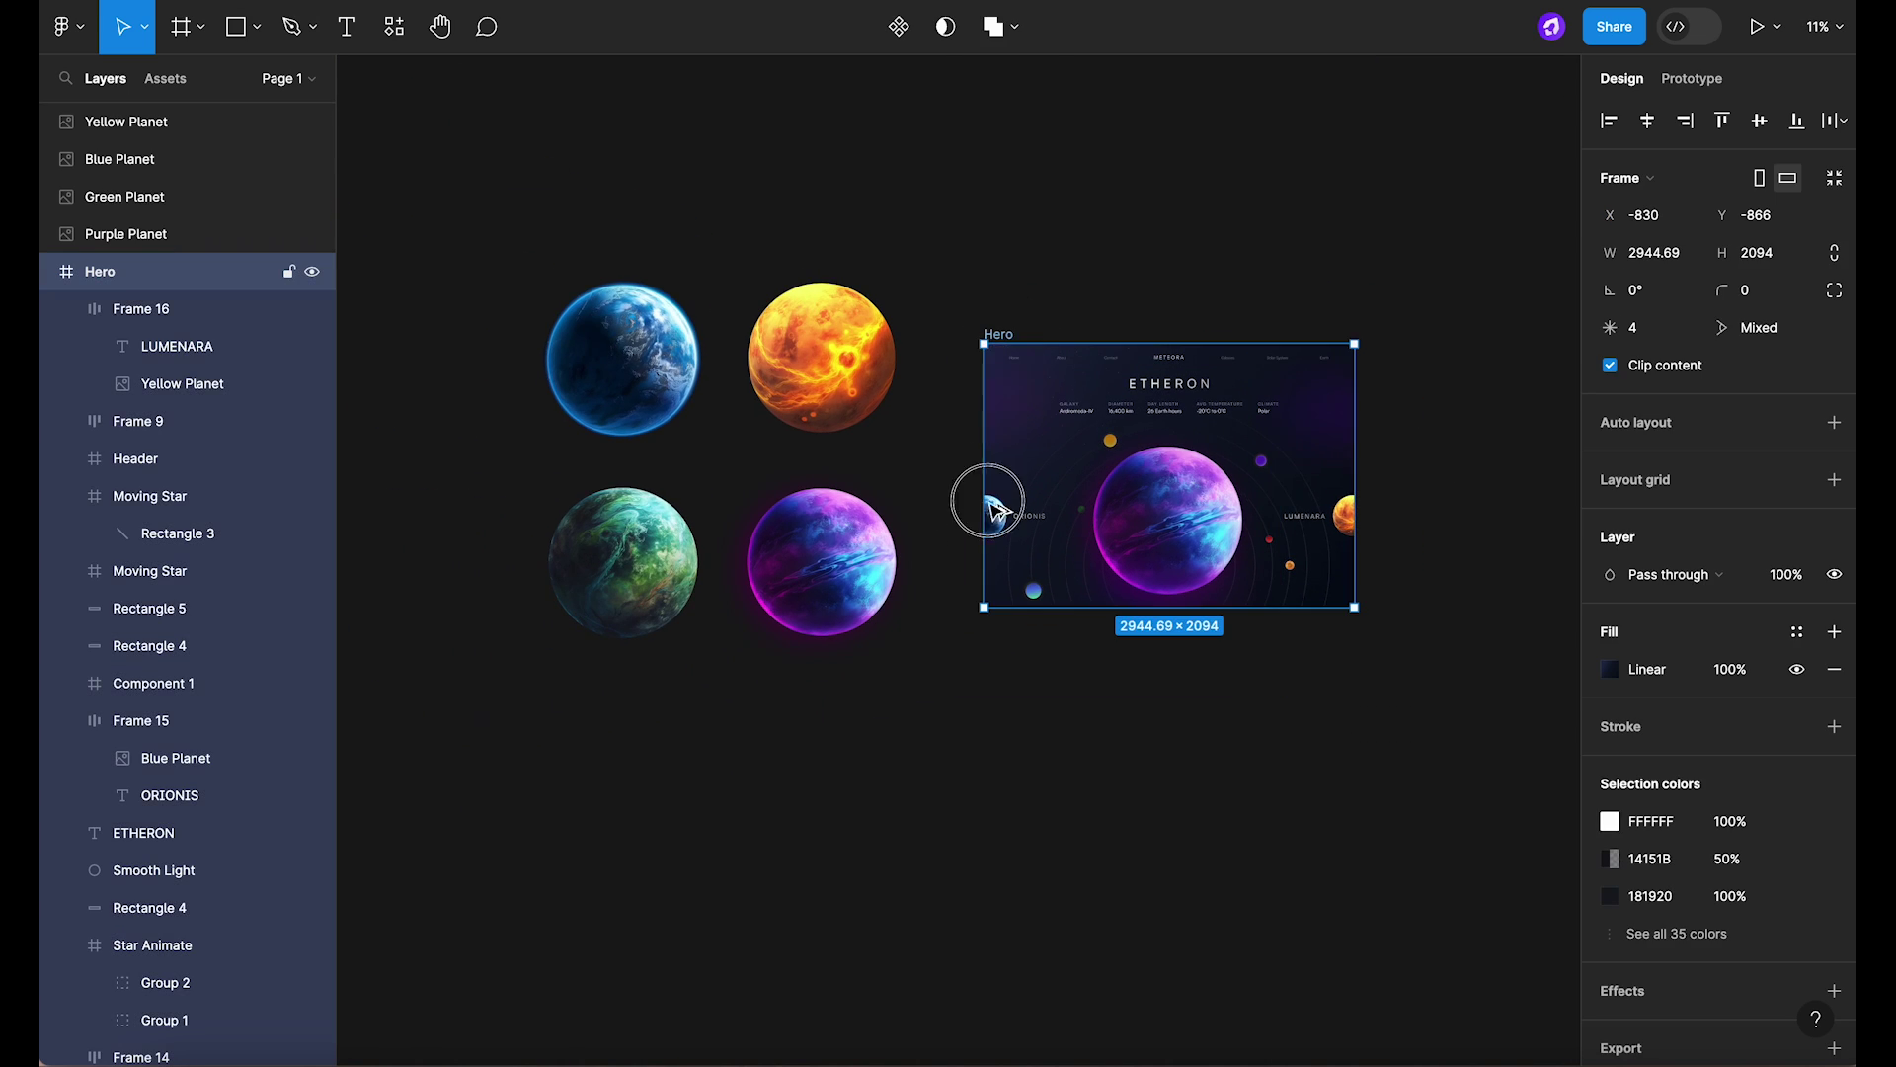
{"action": "left_click_drag", "start_coordinate": [993, 509], "coordinate": [999, 635]}
{"action": "scroll", "coordinate": [1269, 805], "scroll_direction": "up", "scroll_amount": 5}
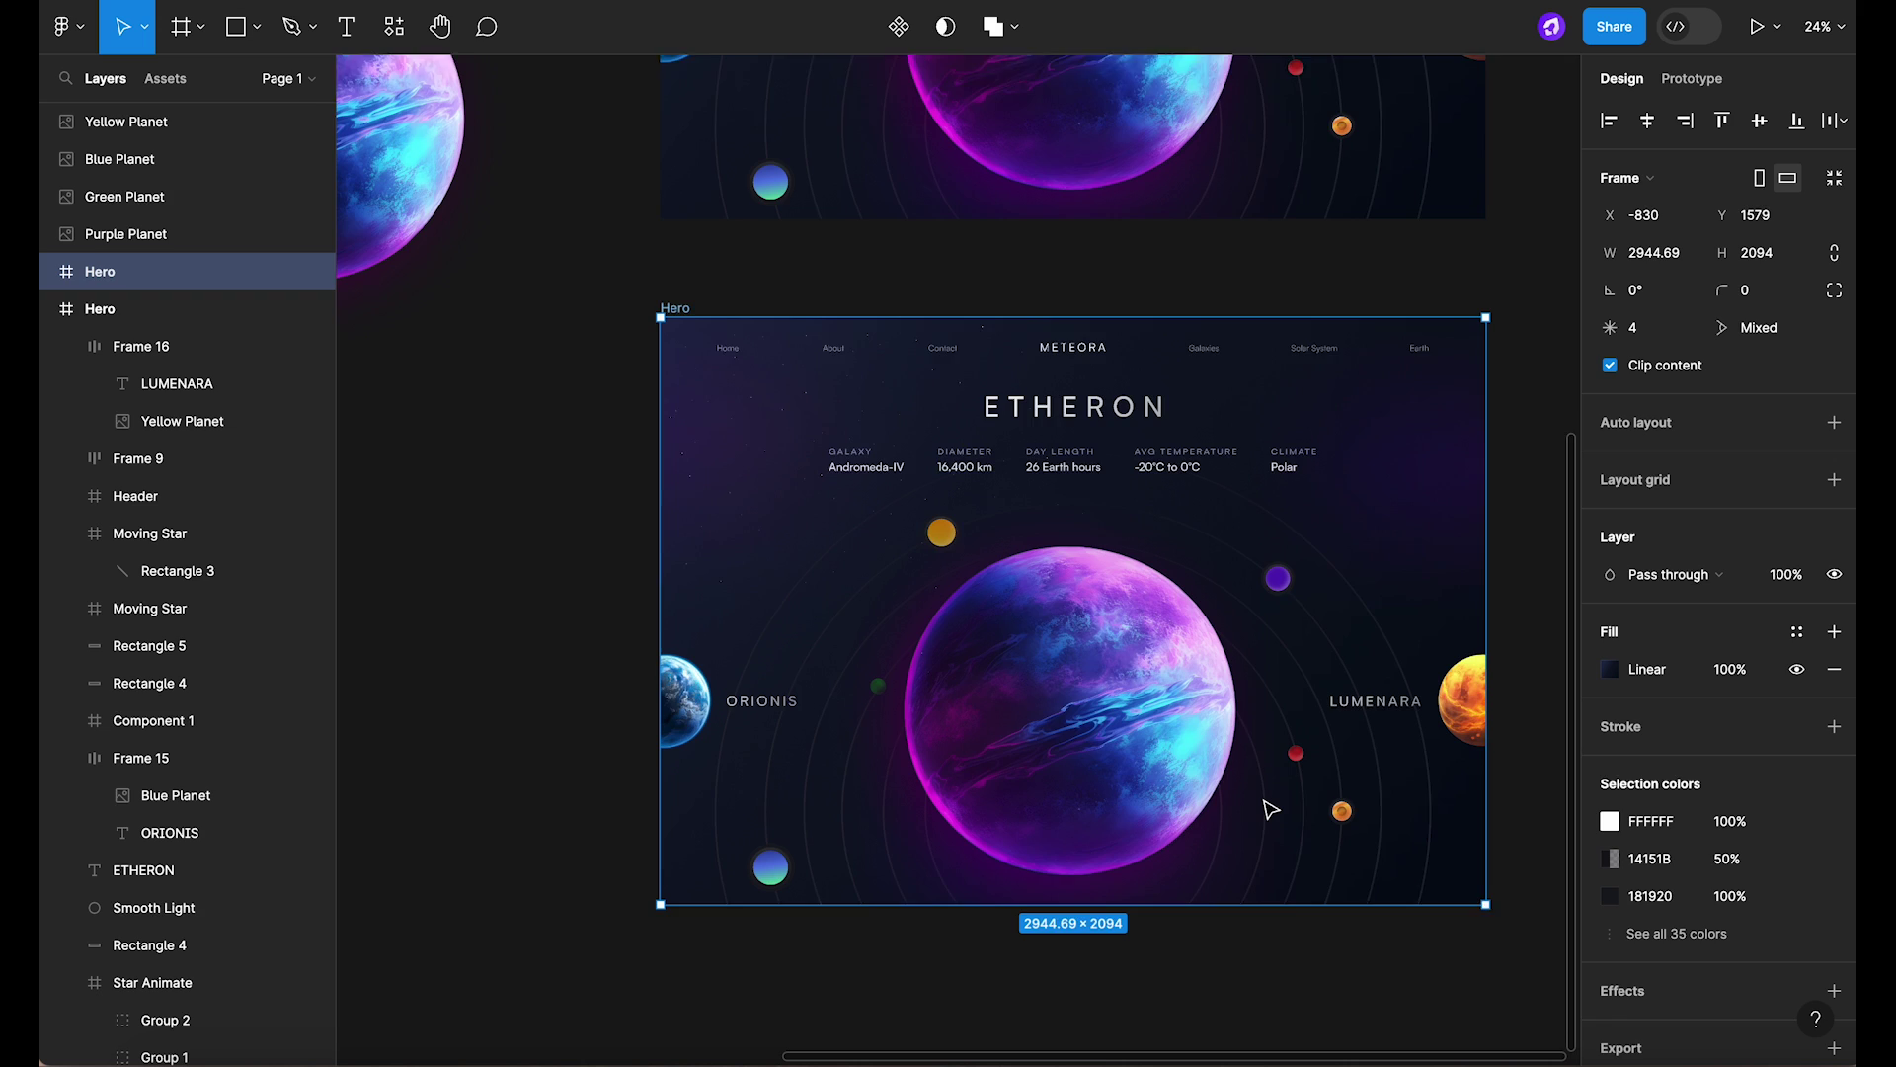
Add an image fill on top of the existing fill of the large purple planet in the lower Hero frame.
{"action": "scroll", "coordinate": [1271, 809], "scroll_direction": "down", "scroll_amount": 1}
{"action": "double_click", "coordinate": [1265, 803]}
{"action": "scroll", "coordinate": [1136, 706], "scroll_direction": "down", "scroll_amount": 5}
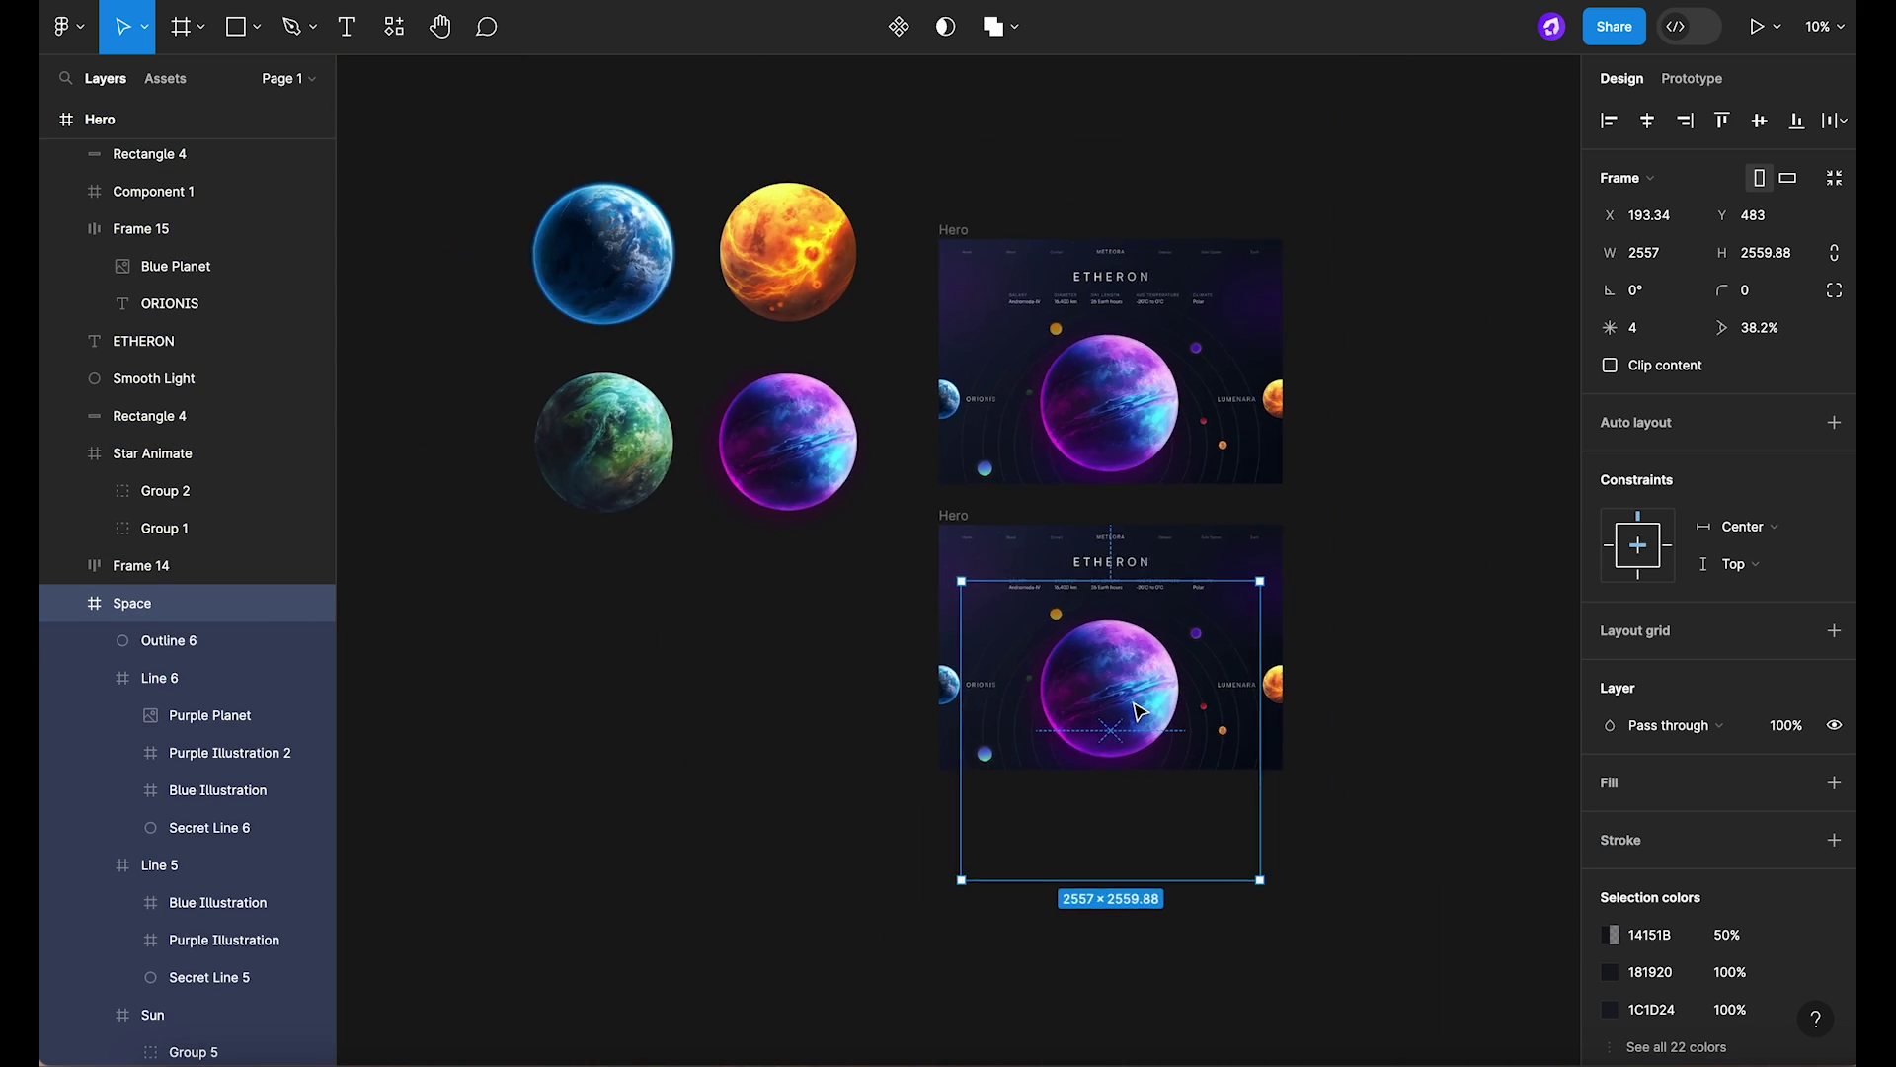
{"action": "scroll", "coordinate": [1138, 710], "scroll_direction": "down", "scroll_amount": 2}
{"action": "left_click", "coordinate": [982, 694]}
{"action": "scroll", "coordinate": [1135, 709], "scroll_direction": "up", "scroll_amount": 6}
{"action": "double_click", "coordinate": [1089, 679]}
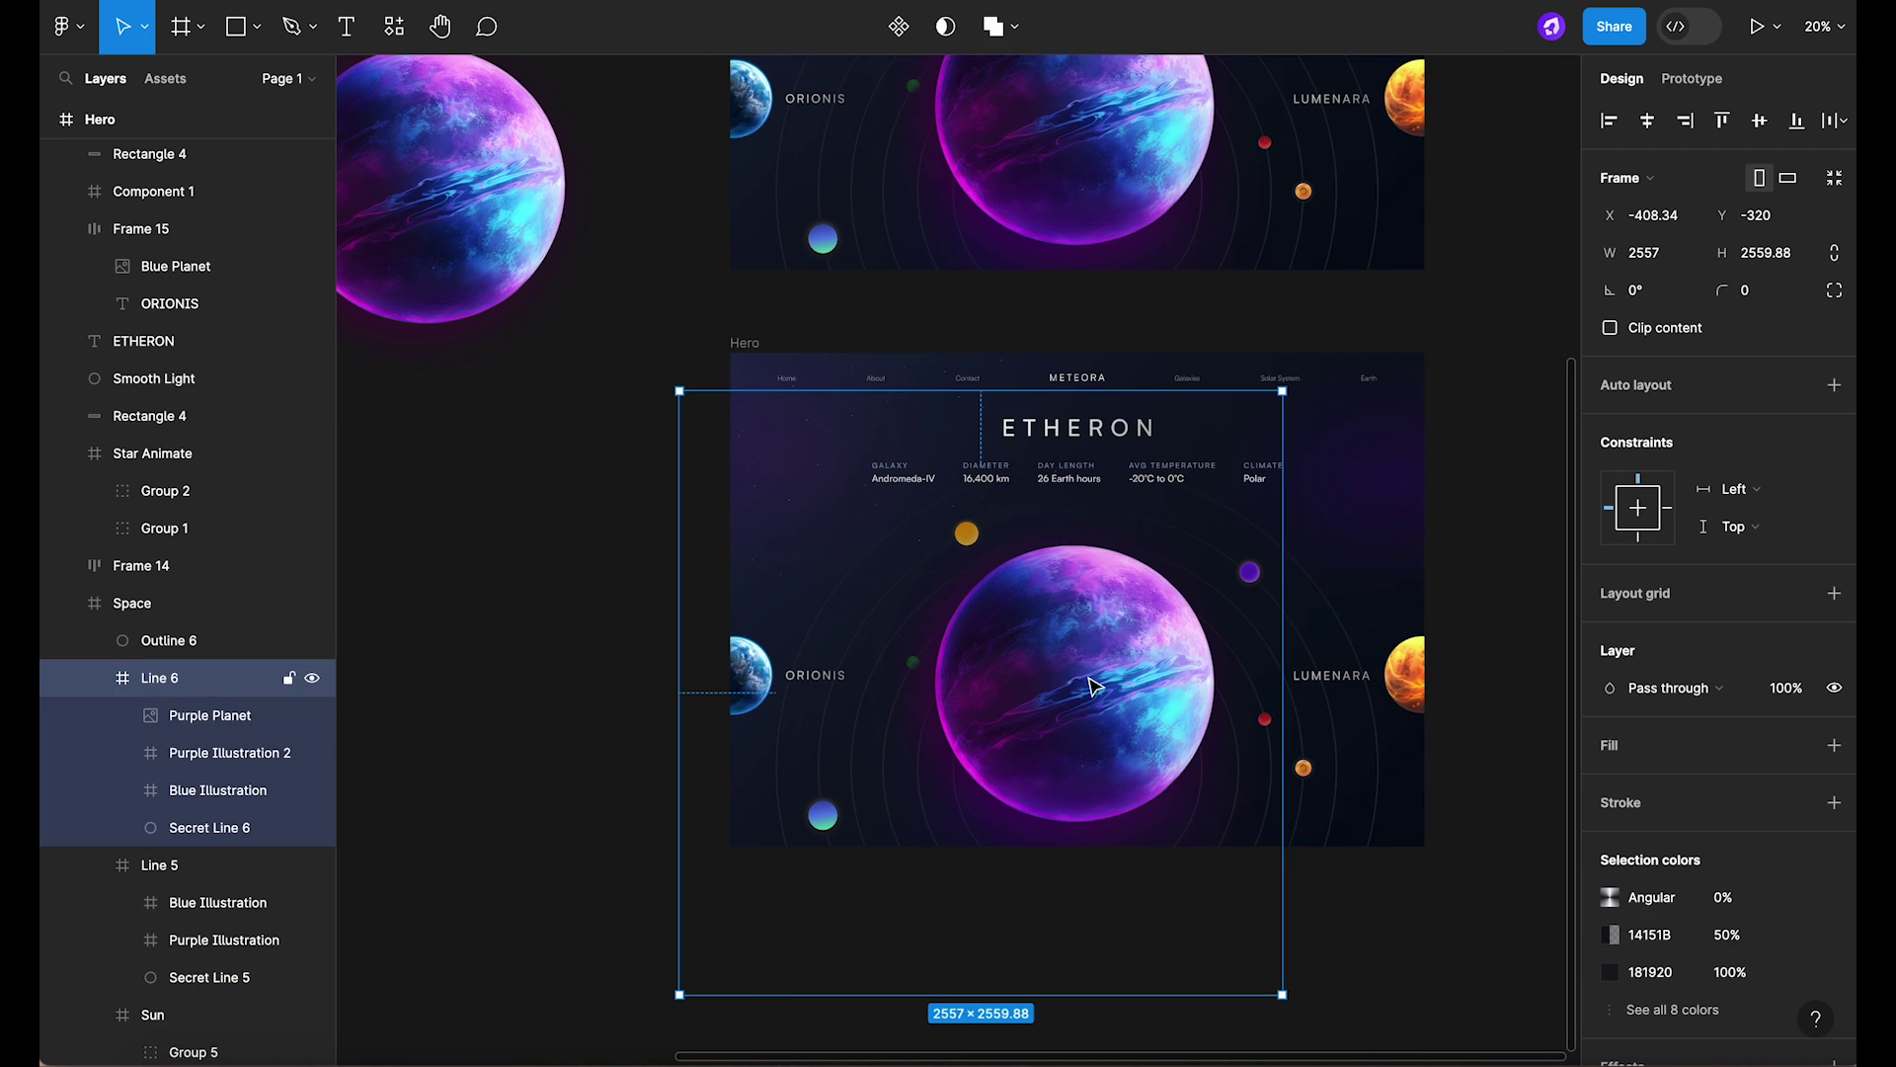
{"action": "double_click", "coordinate": [1113, 682]}
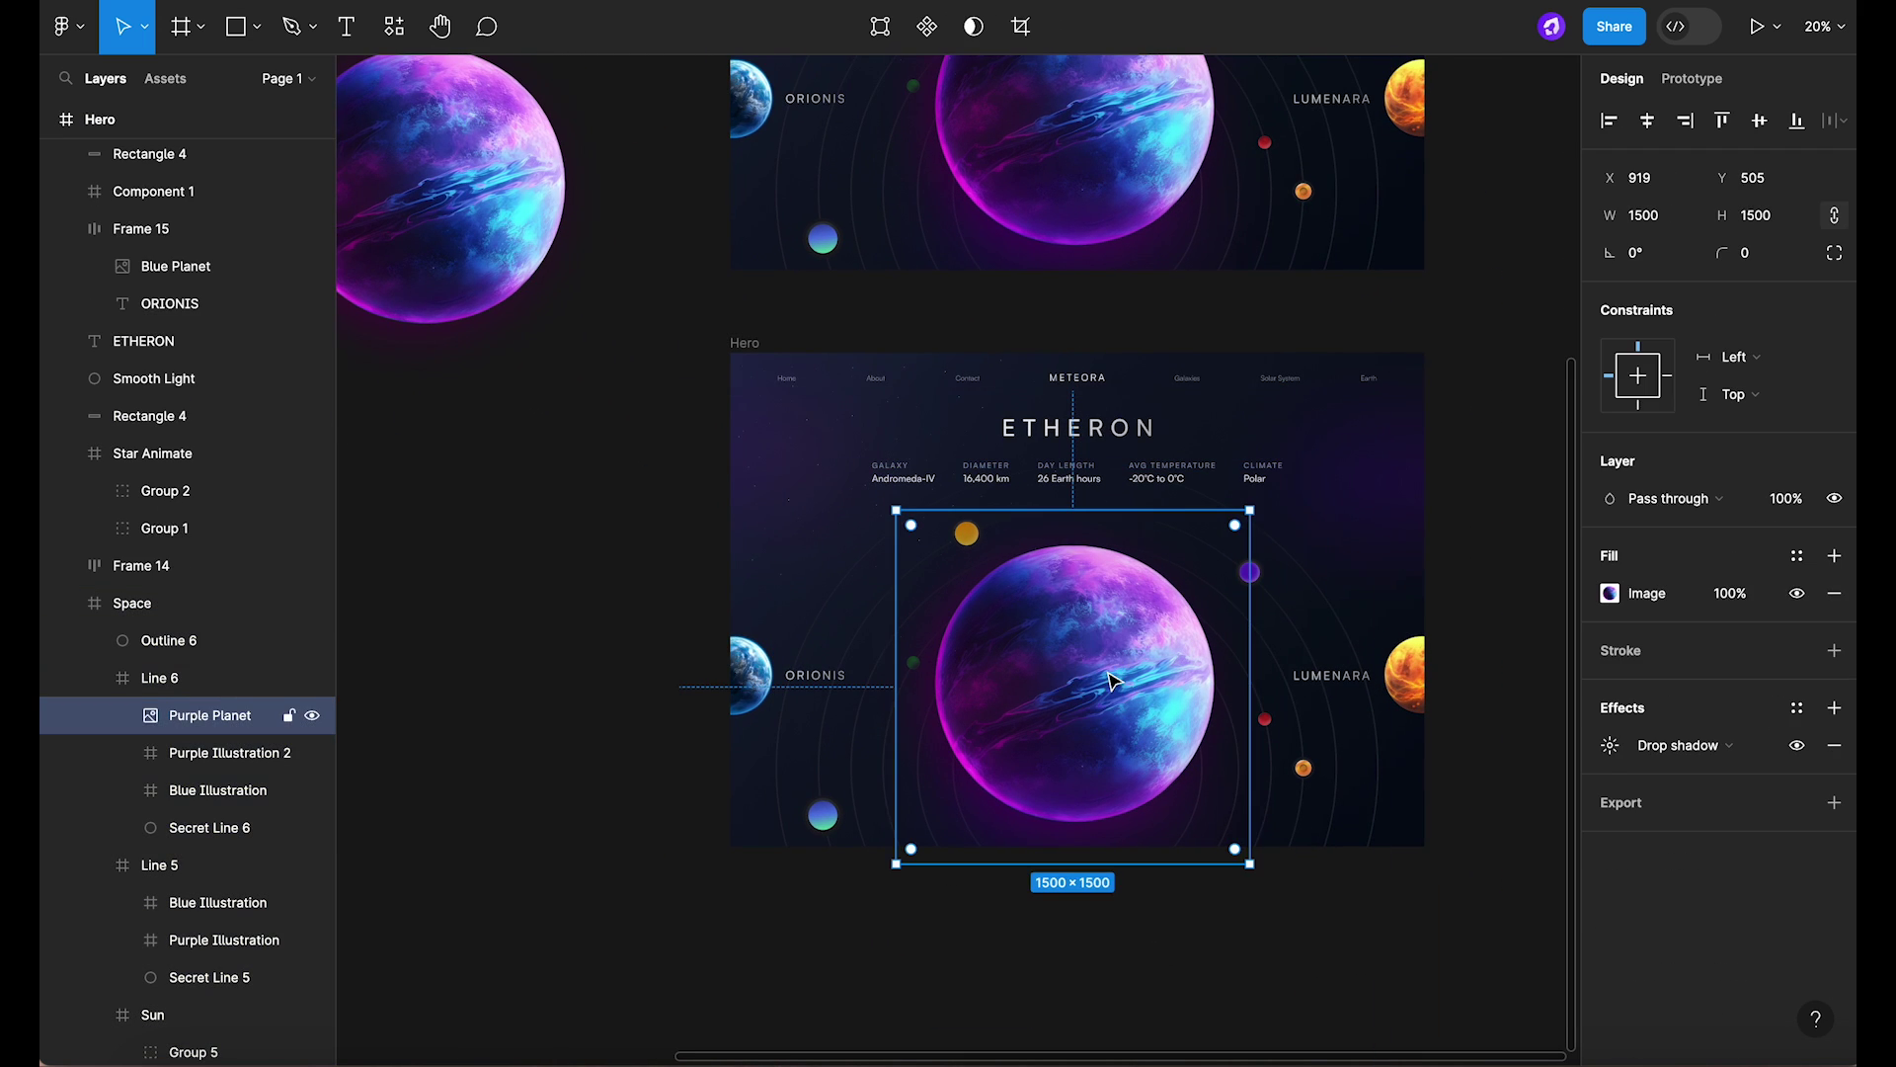
{"action": "left_click", "coordinate": [1834, 557]}
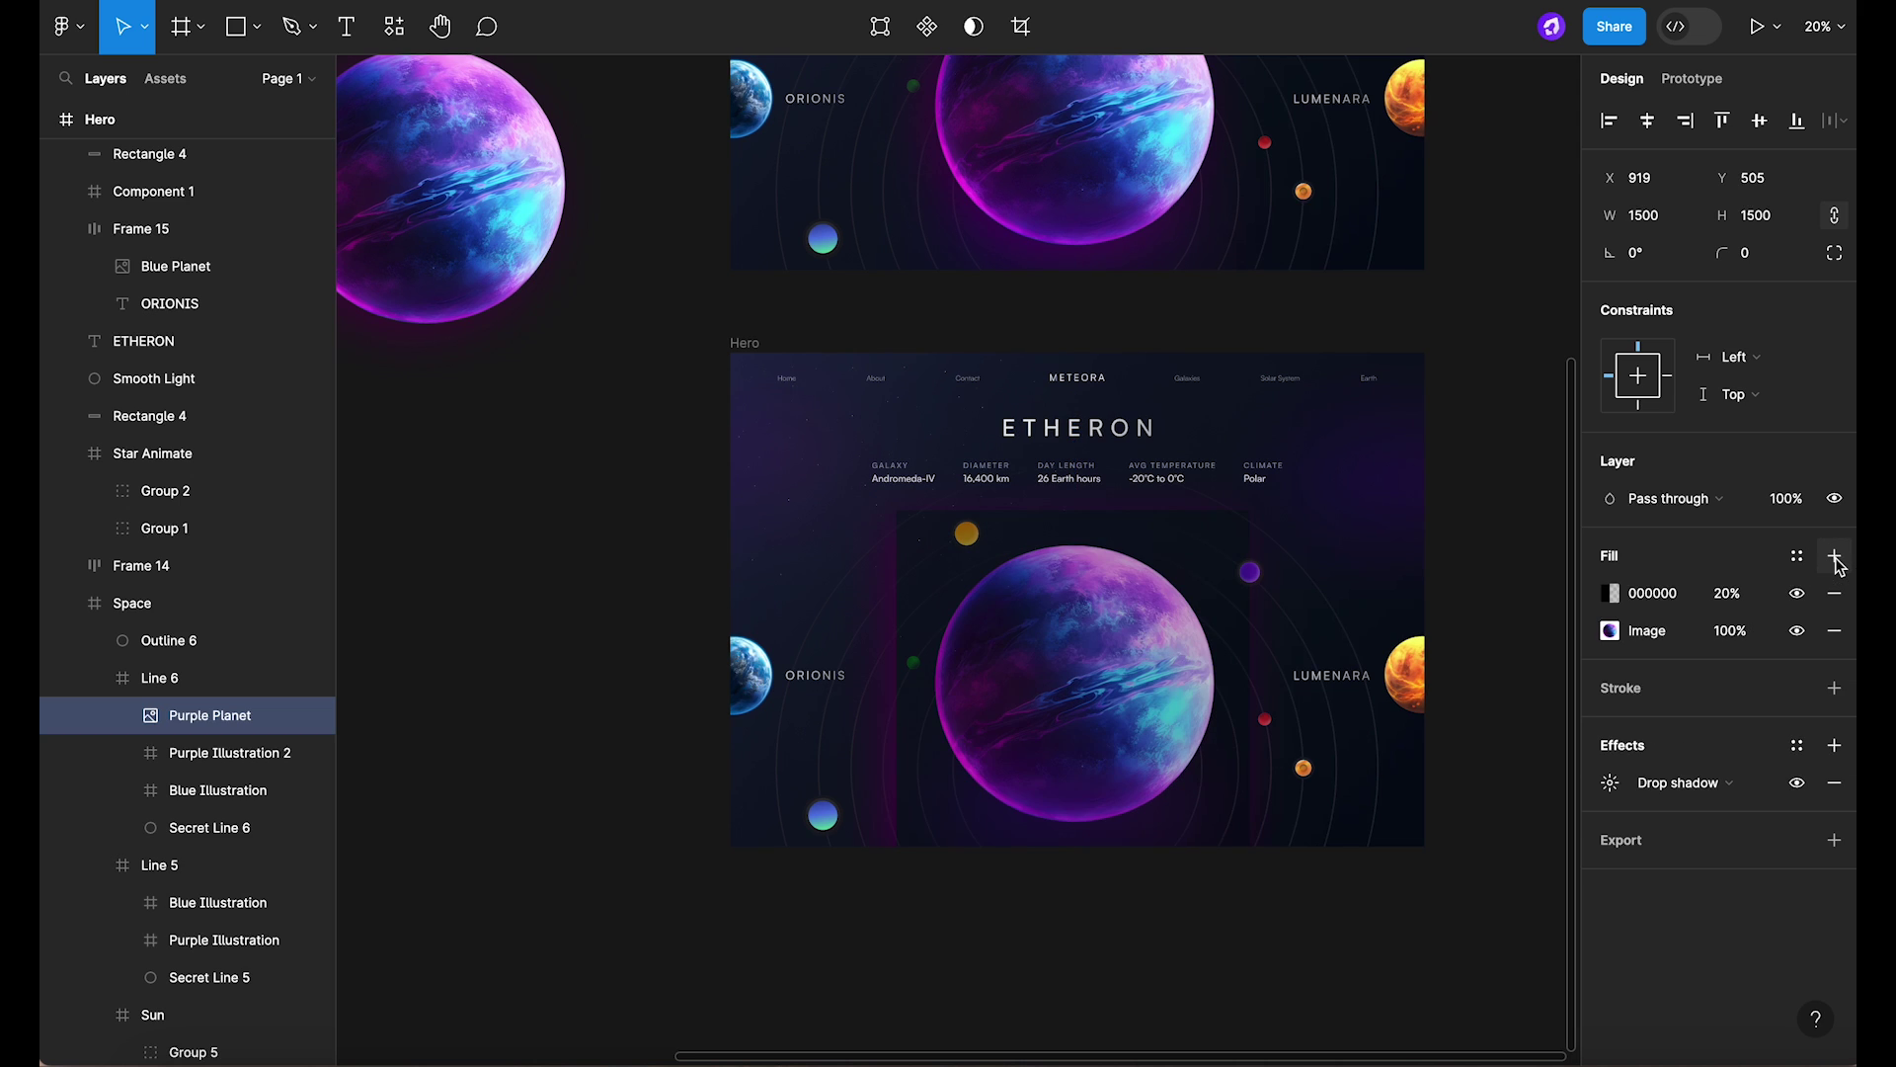
{"action": "left_click", "coordinate": [1613, 595]}
{"action": "left_click", "coordinate": [1391, 438]}
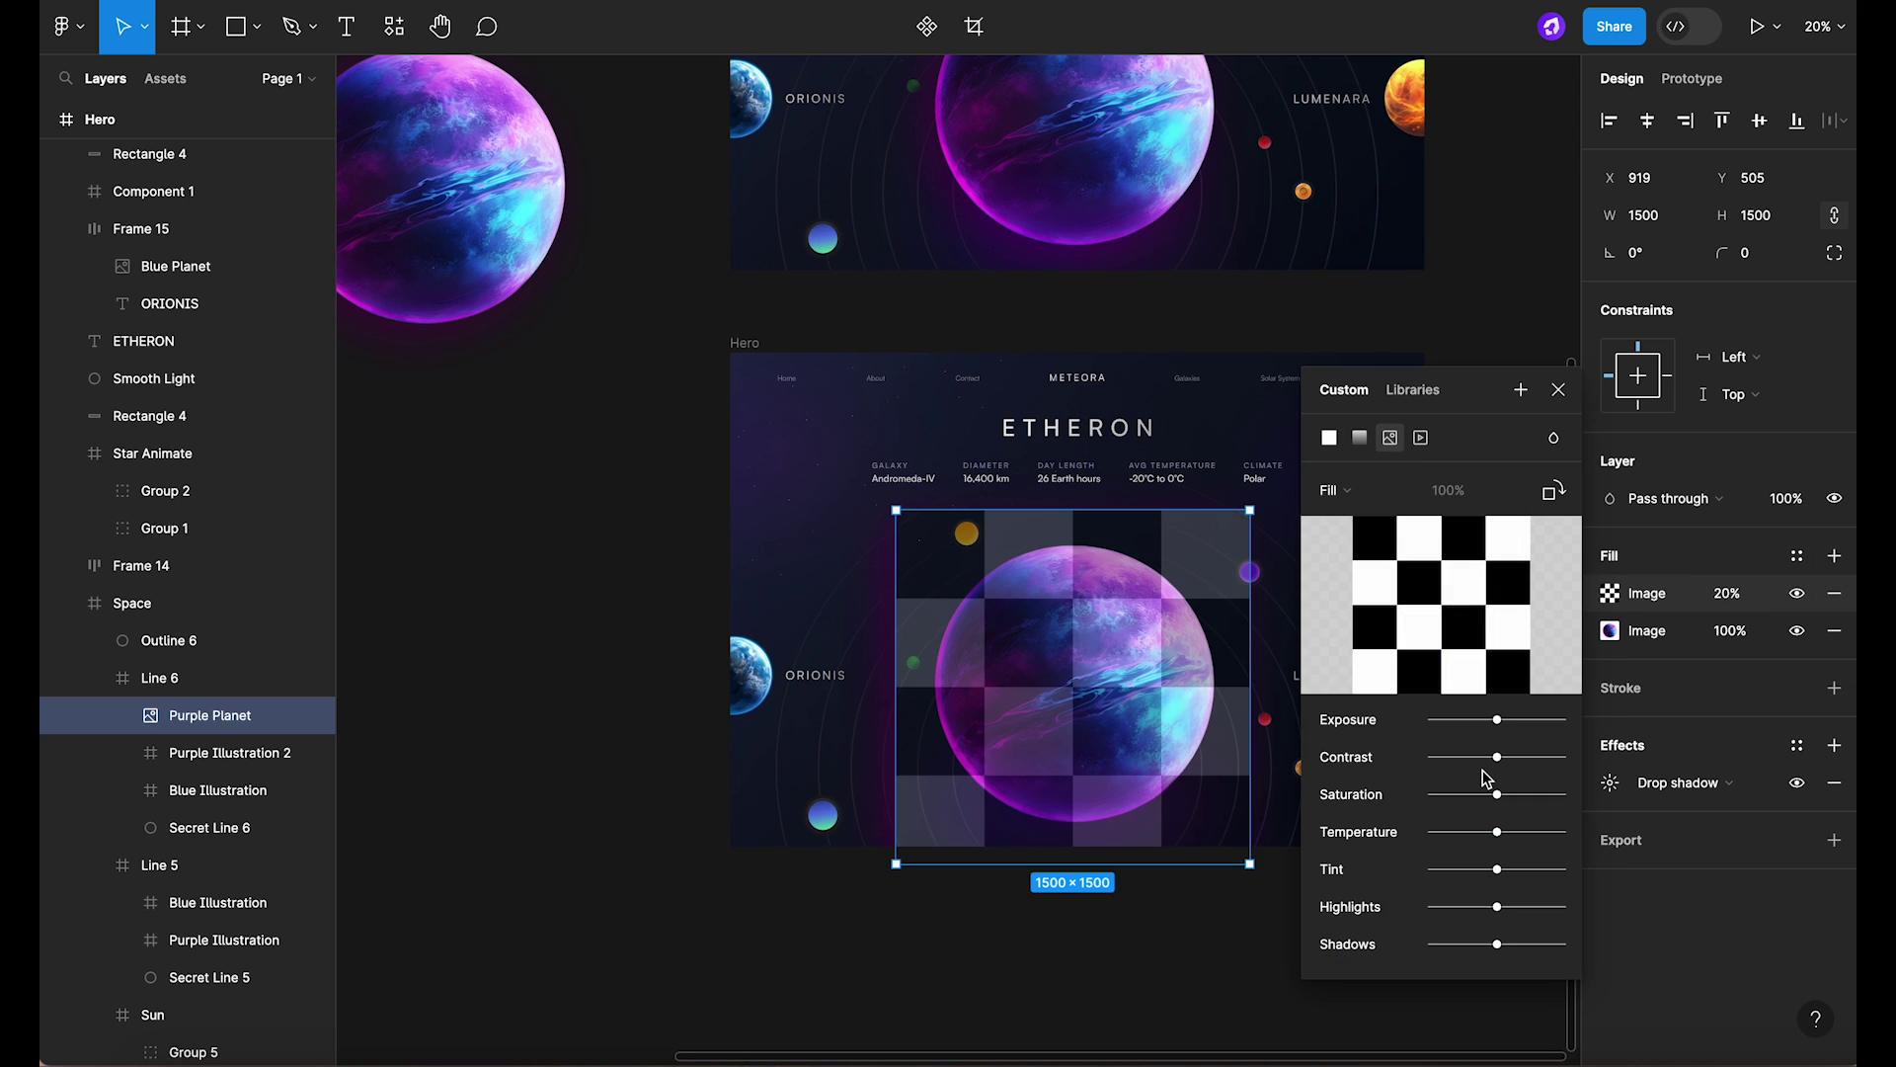
Load Yellow Planet.png from Downloads into the new image fill.
{"action": "left_click", "coordinate": [1427, 598]}
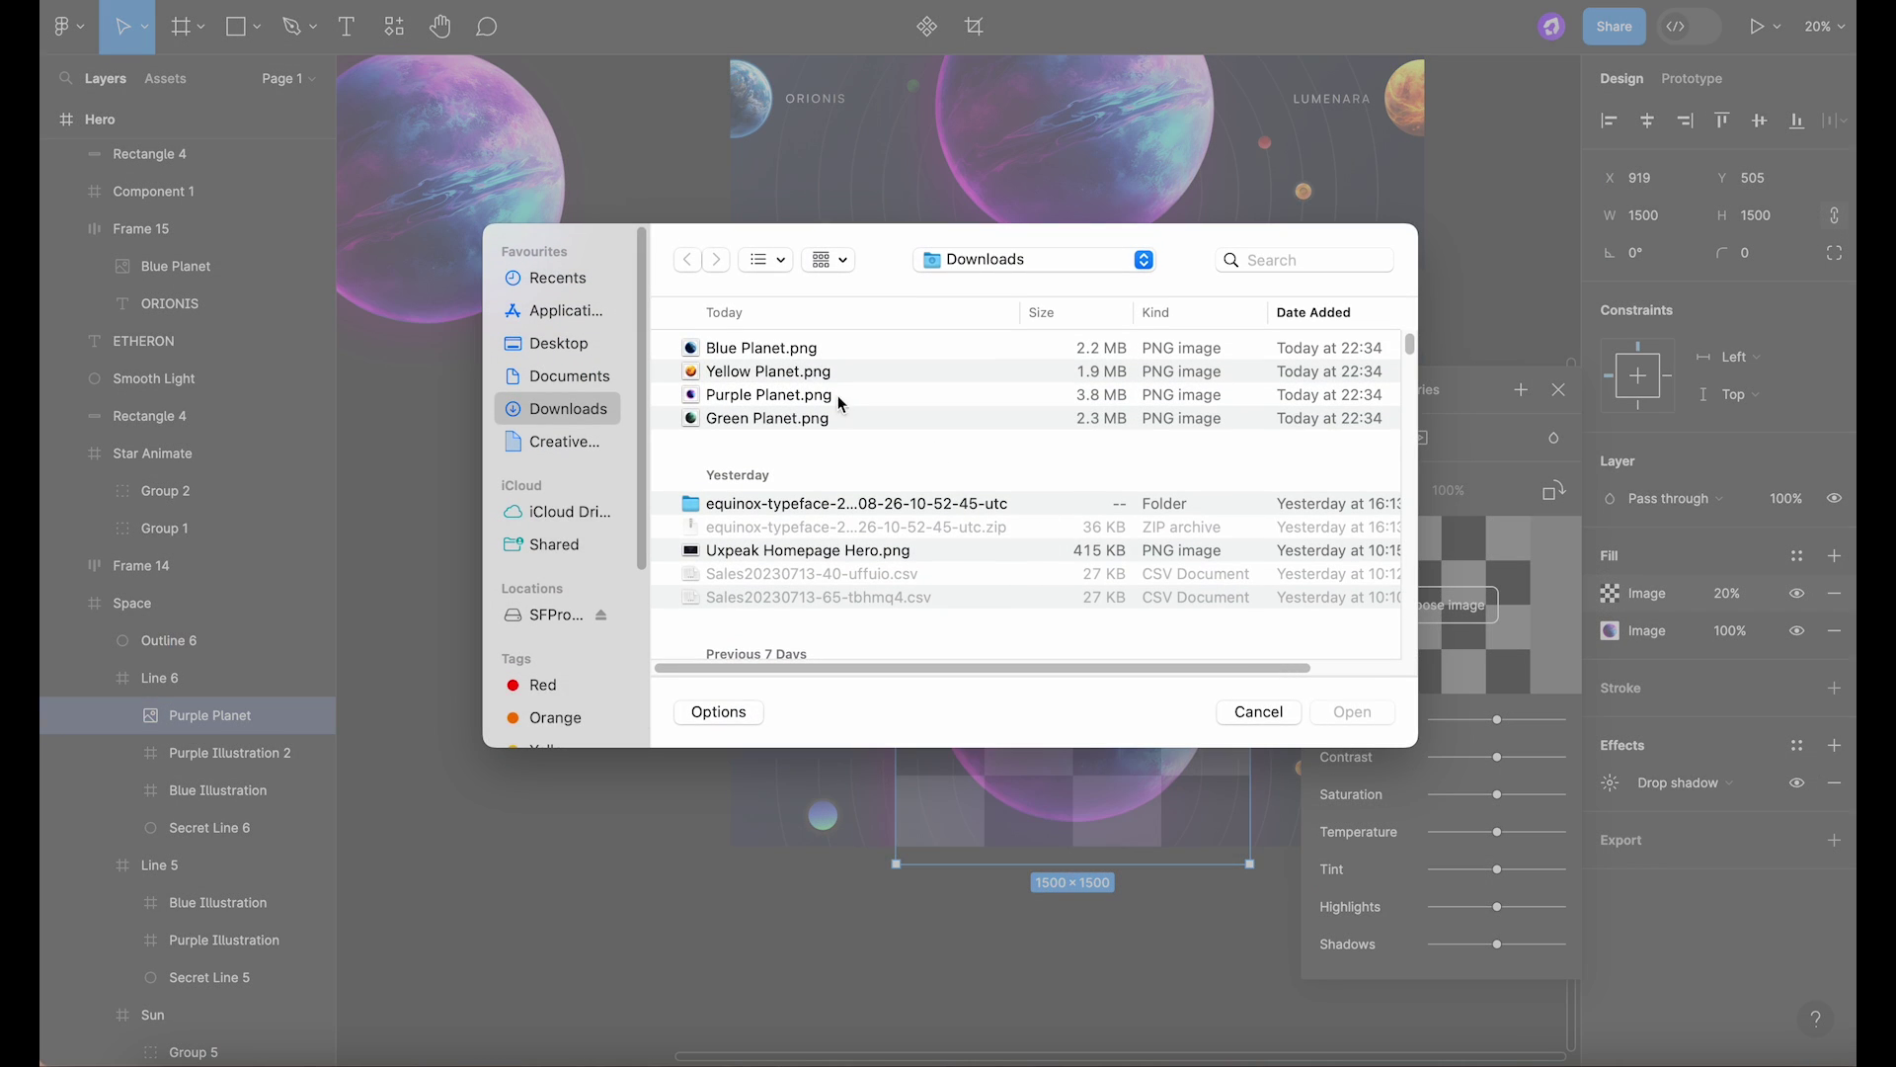
{"action": "left_click", "coordinate": [800, 371]}
{"action": "left_click", "coordinate": [1352, 712]}
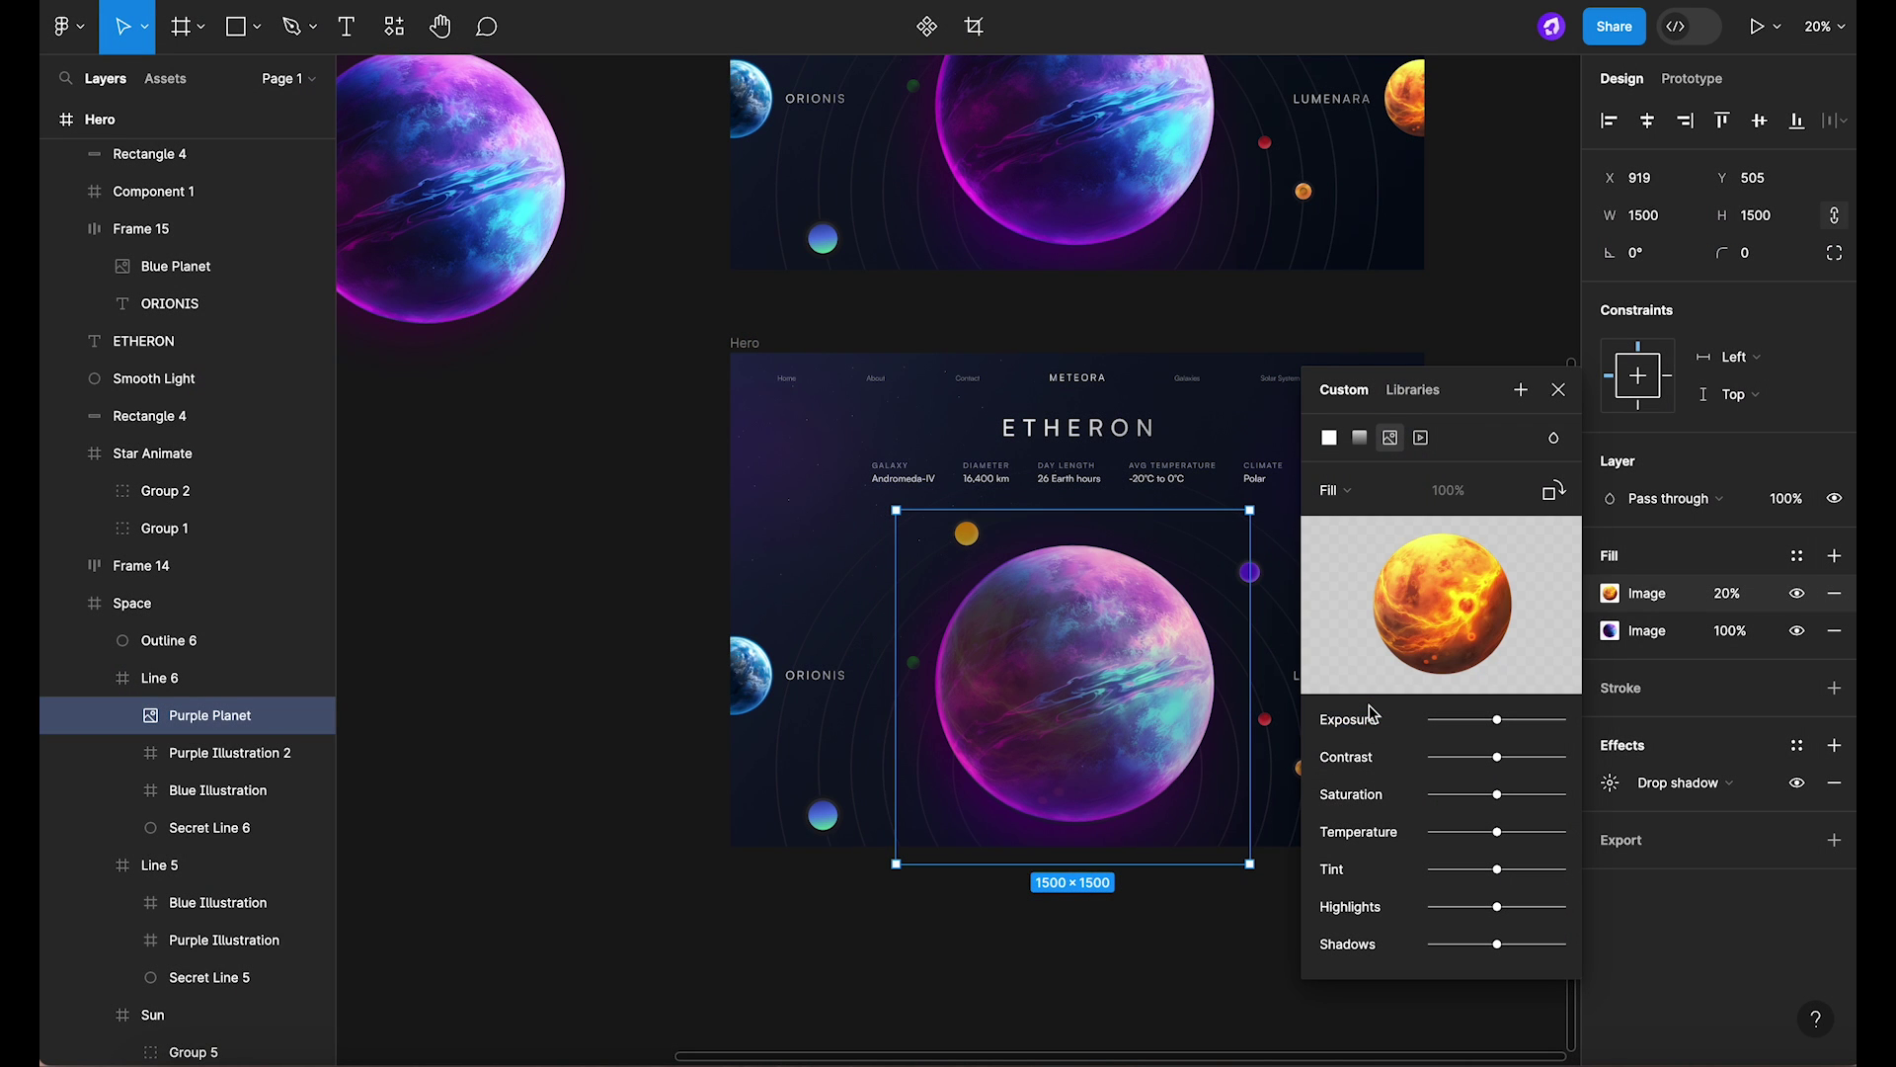
{"action": "left_click", "coordinate": [1558, 391]}
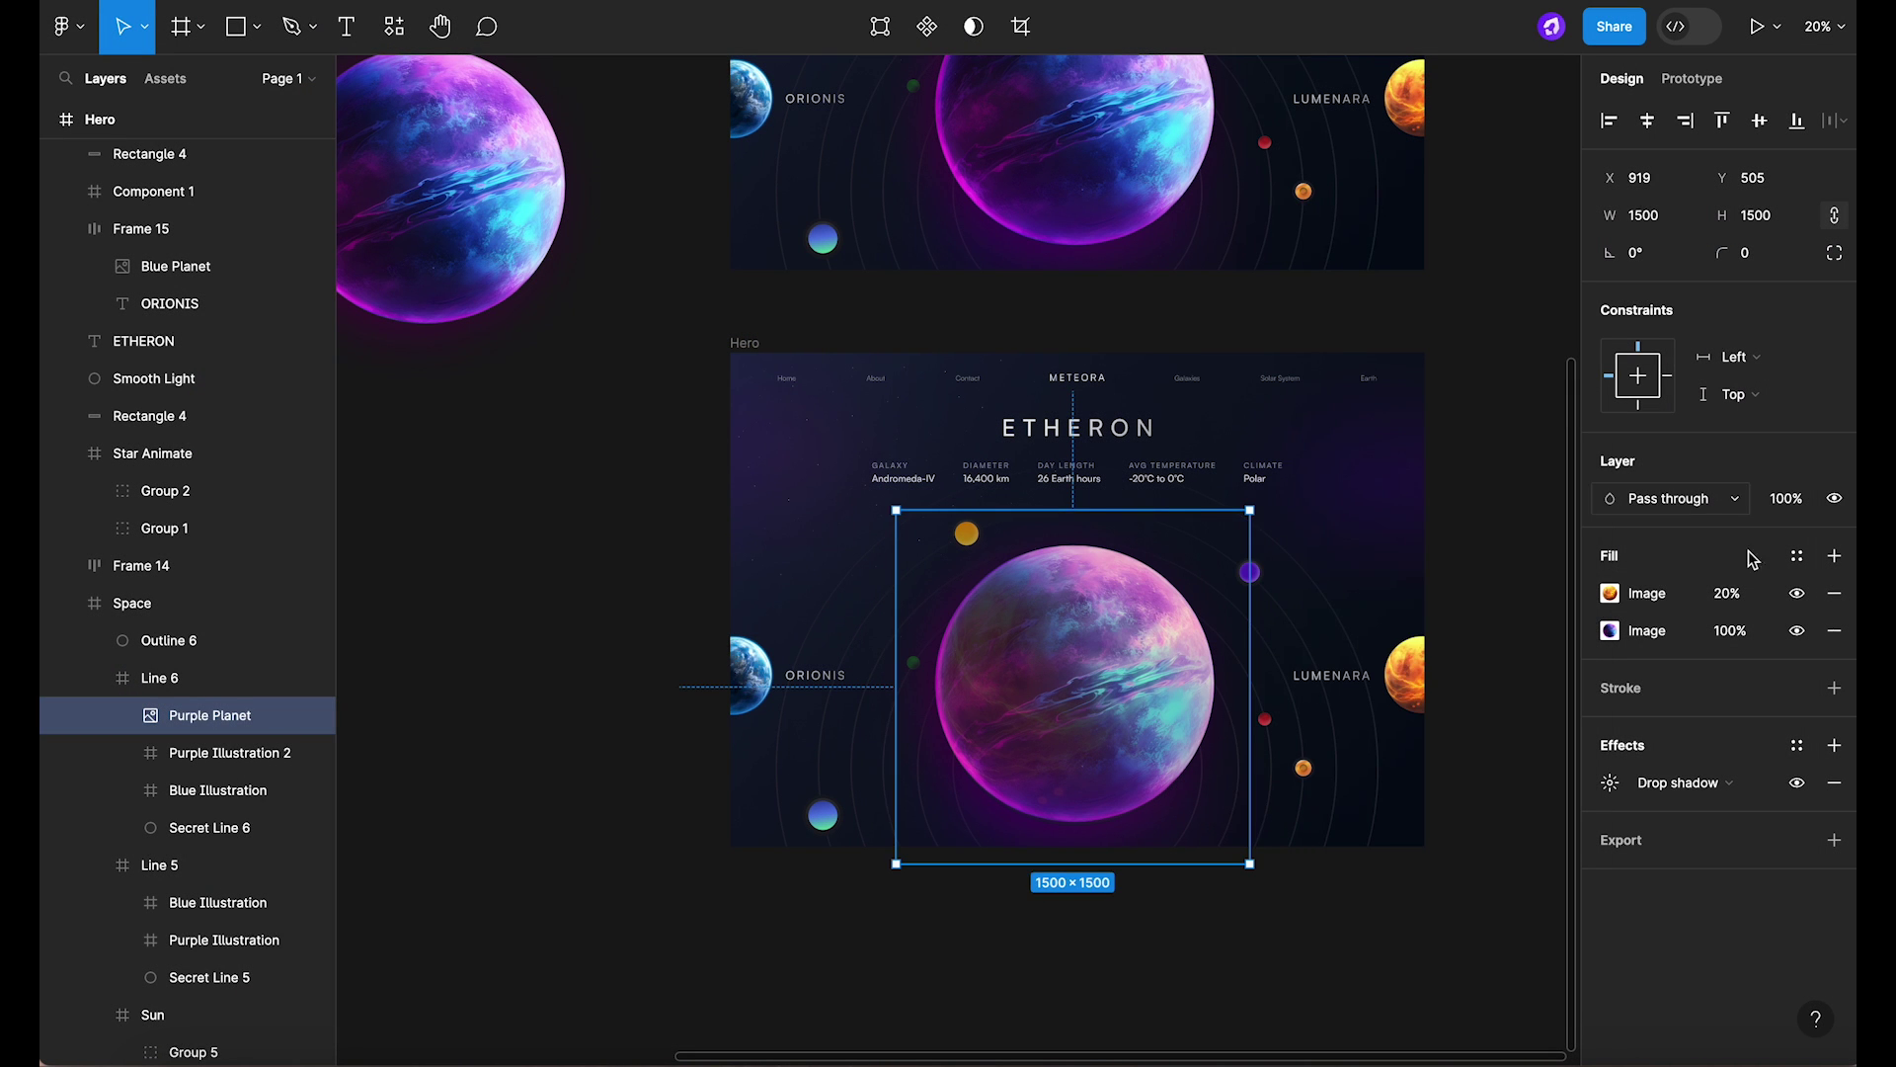
Remove the purple planet image fill and set the yellow planet fill's opacity to 100%.
{"action": "left_click", "coordinate": [1834, 631]}
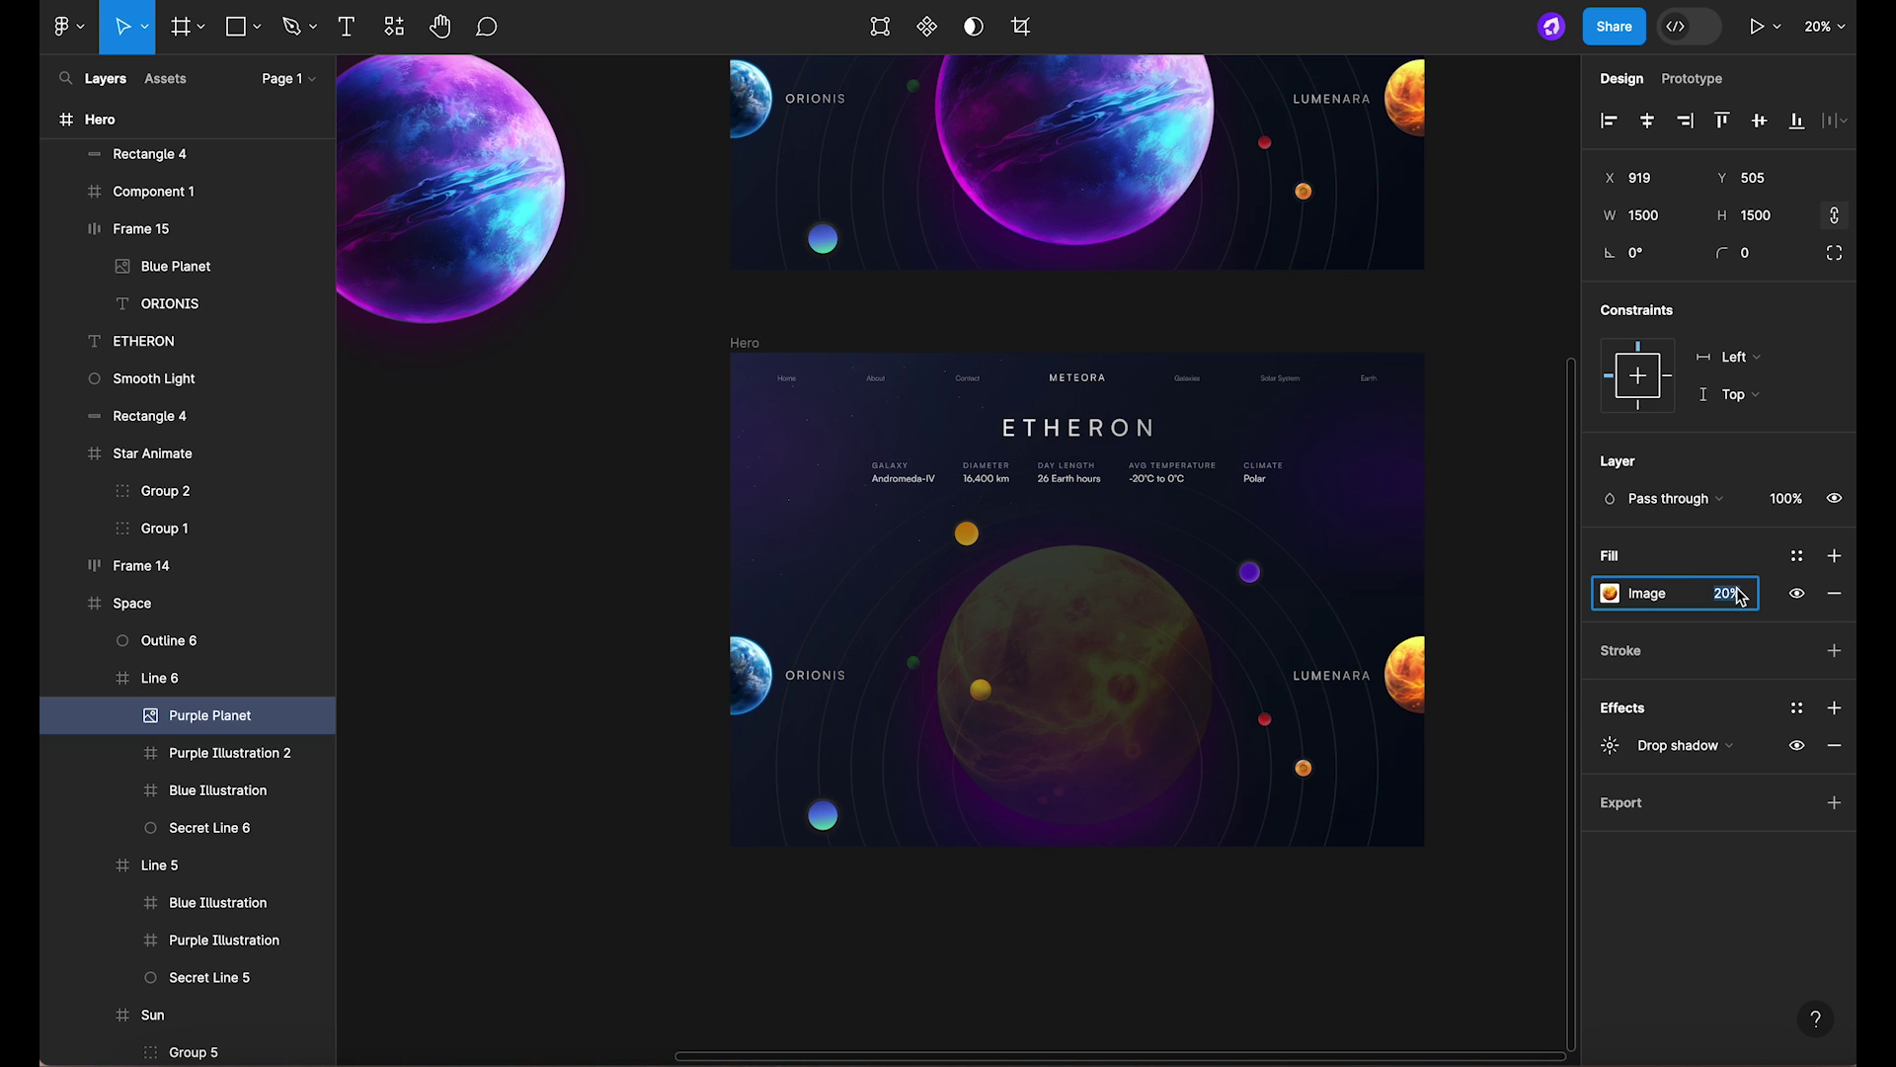
{"action": "type", "text": "1500"}
{"action": "key", "text": "Return"}
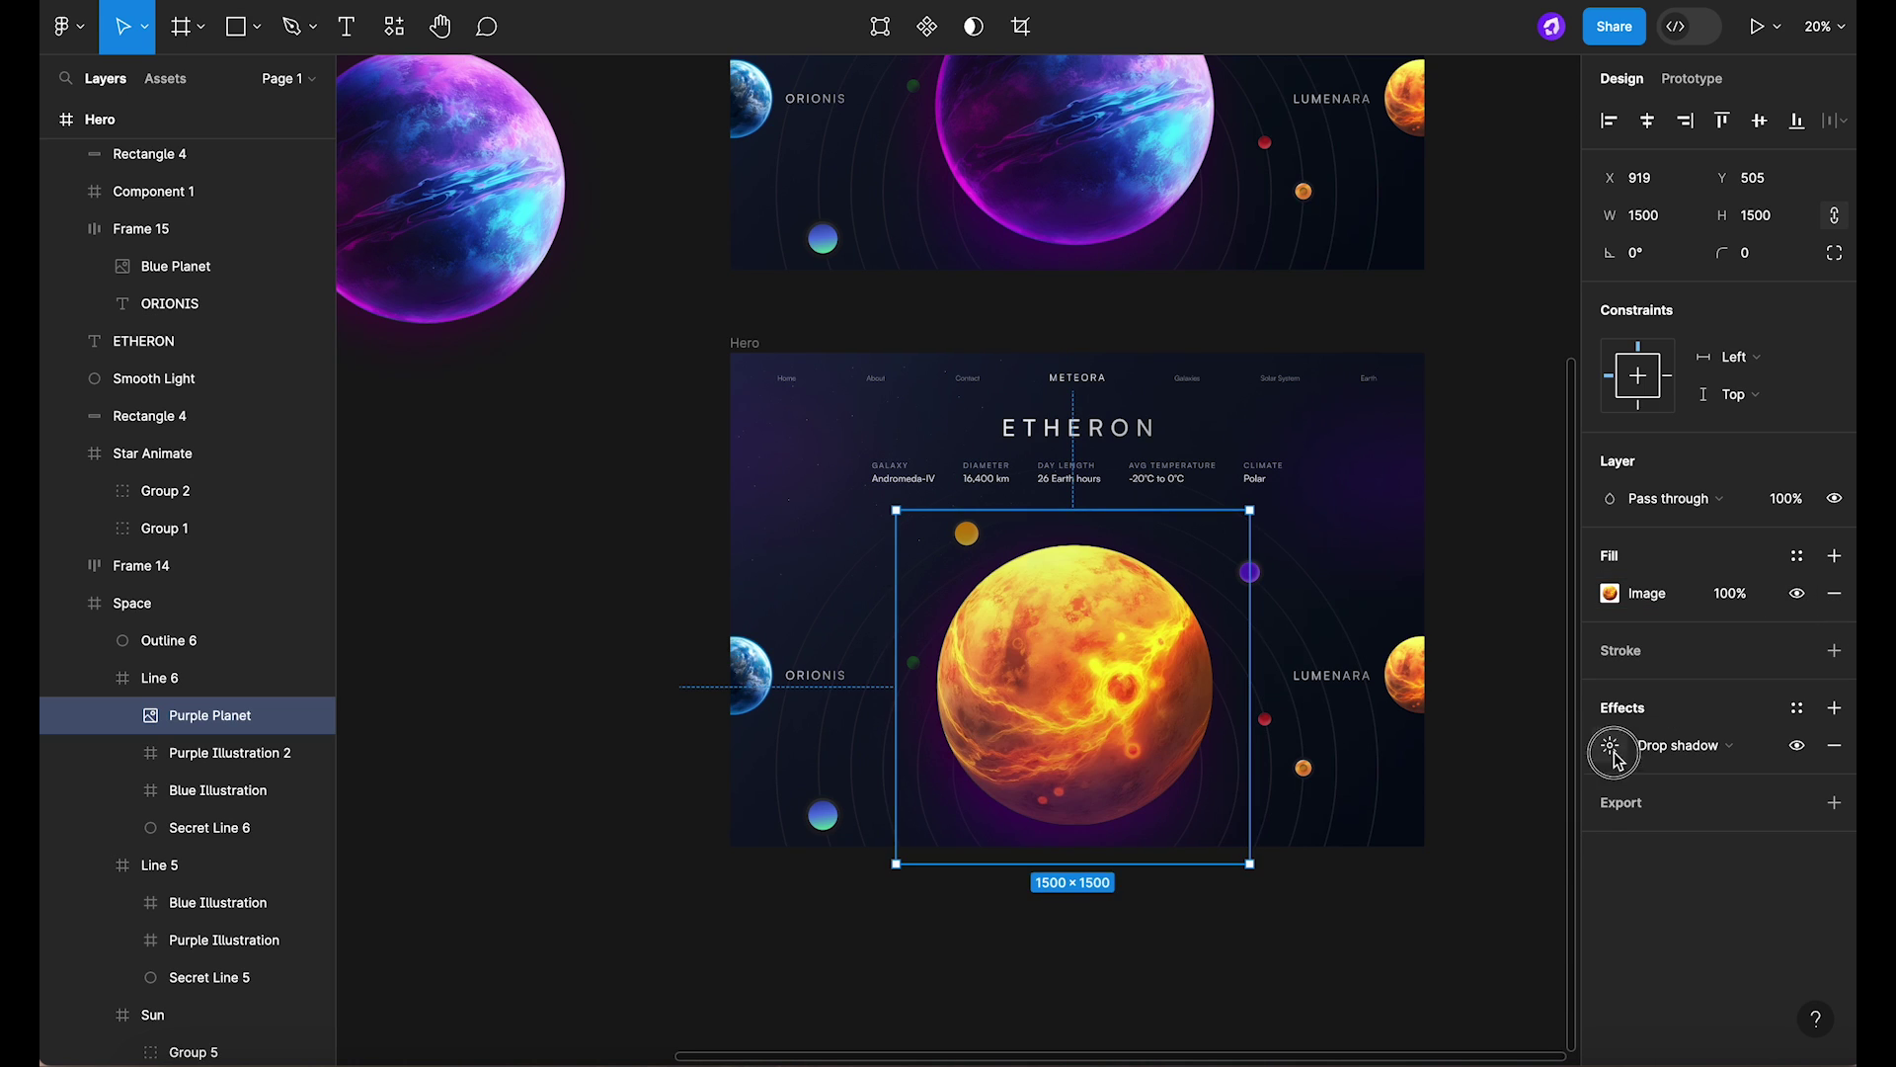
Change the large planet's drop shadow colour to the dark brown 552A02.
{"action": "left_click", "coordinate": [1612, 750]}
{"action": "left_click", "coordinate": [1331, 876]}
{"action": "left_click_drag", "start_coordinate": [1210, 439], "coordinate": [1638, 421]}
{"action": "left_click_drag", "start_coordinate": [1661, 745], "coordinate": [1527, 750]}
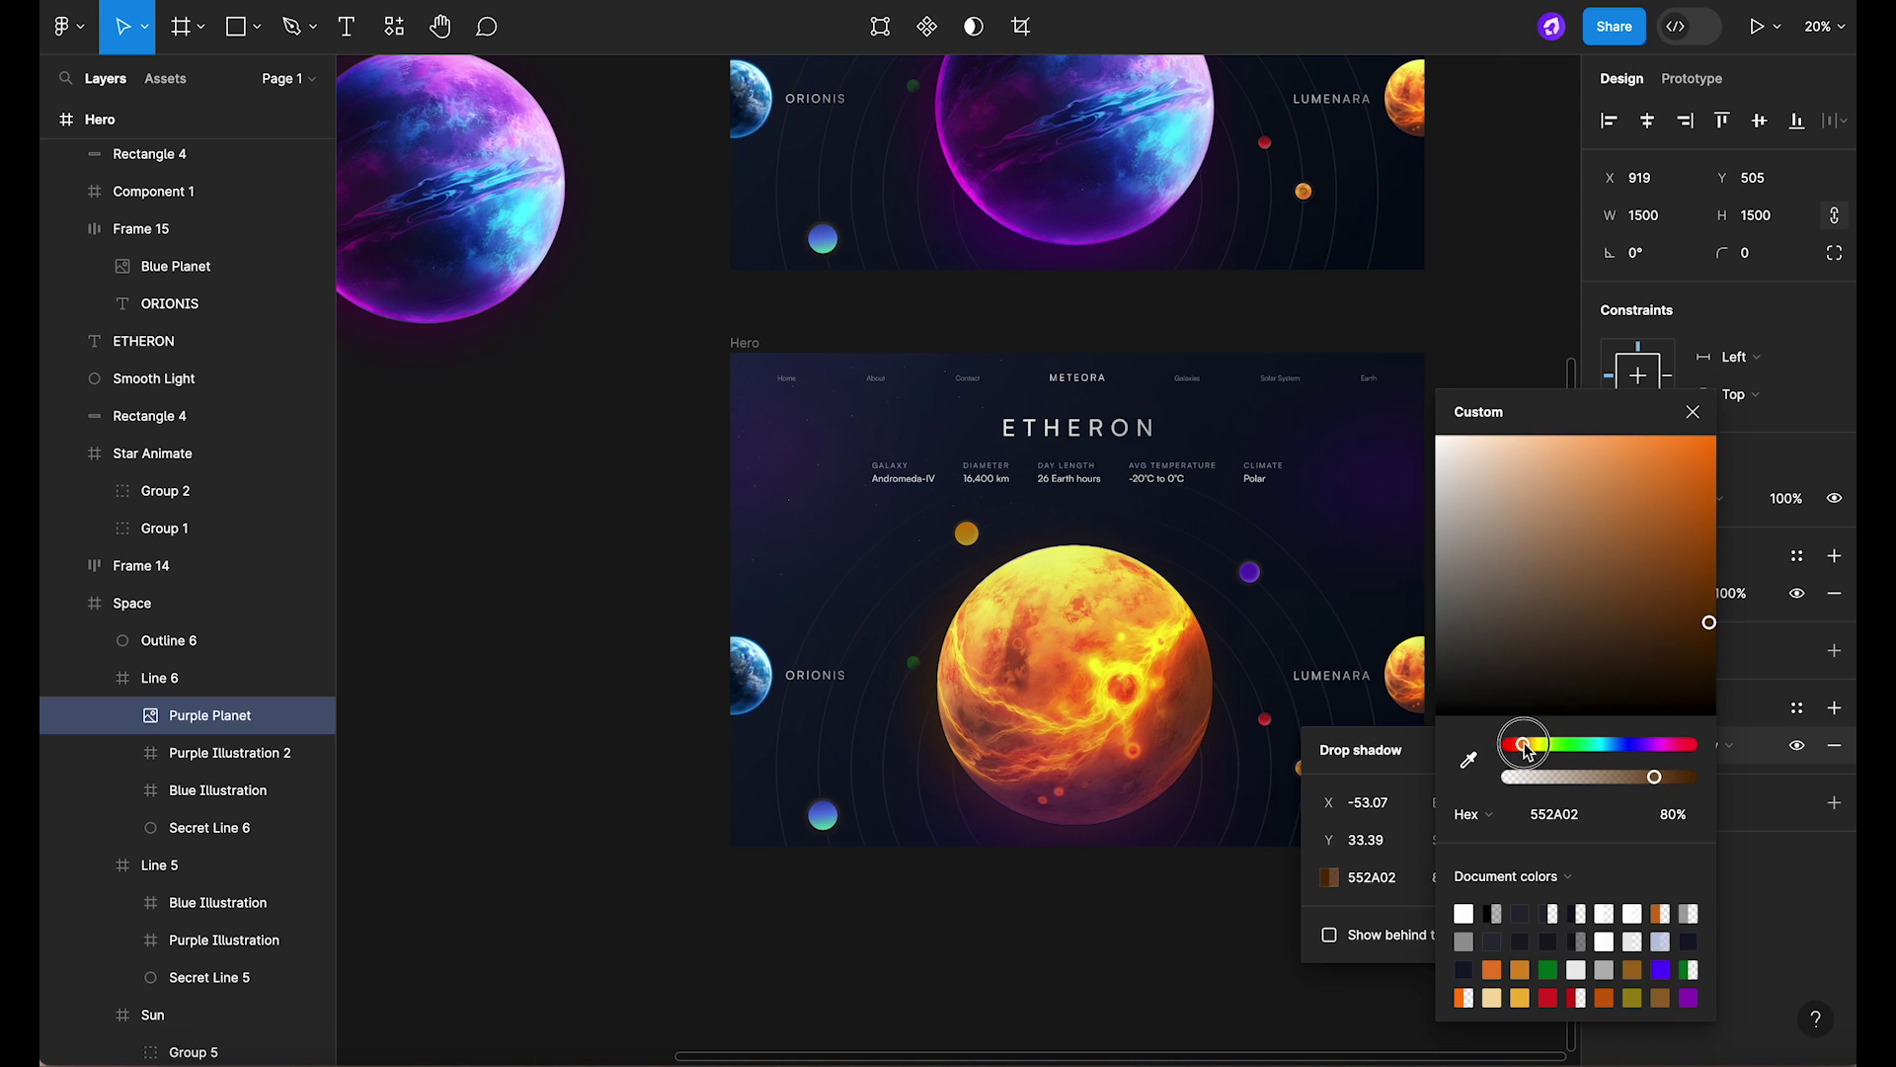
Recolour both gradient stops of the blurred rectangle at the planet's lower edge to warm tones, entering 552A02 for each.
{"action": "left_click", "coordinate": [1122, 922]}
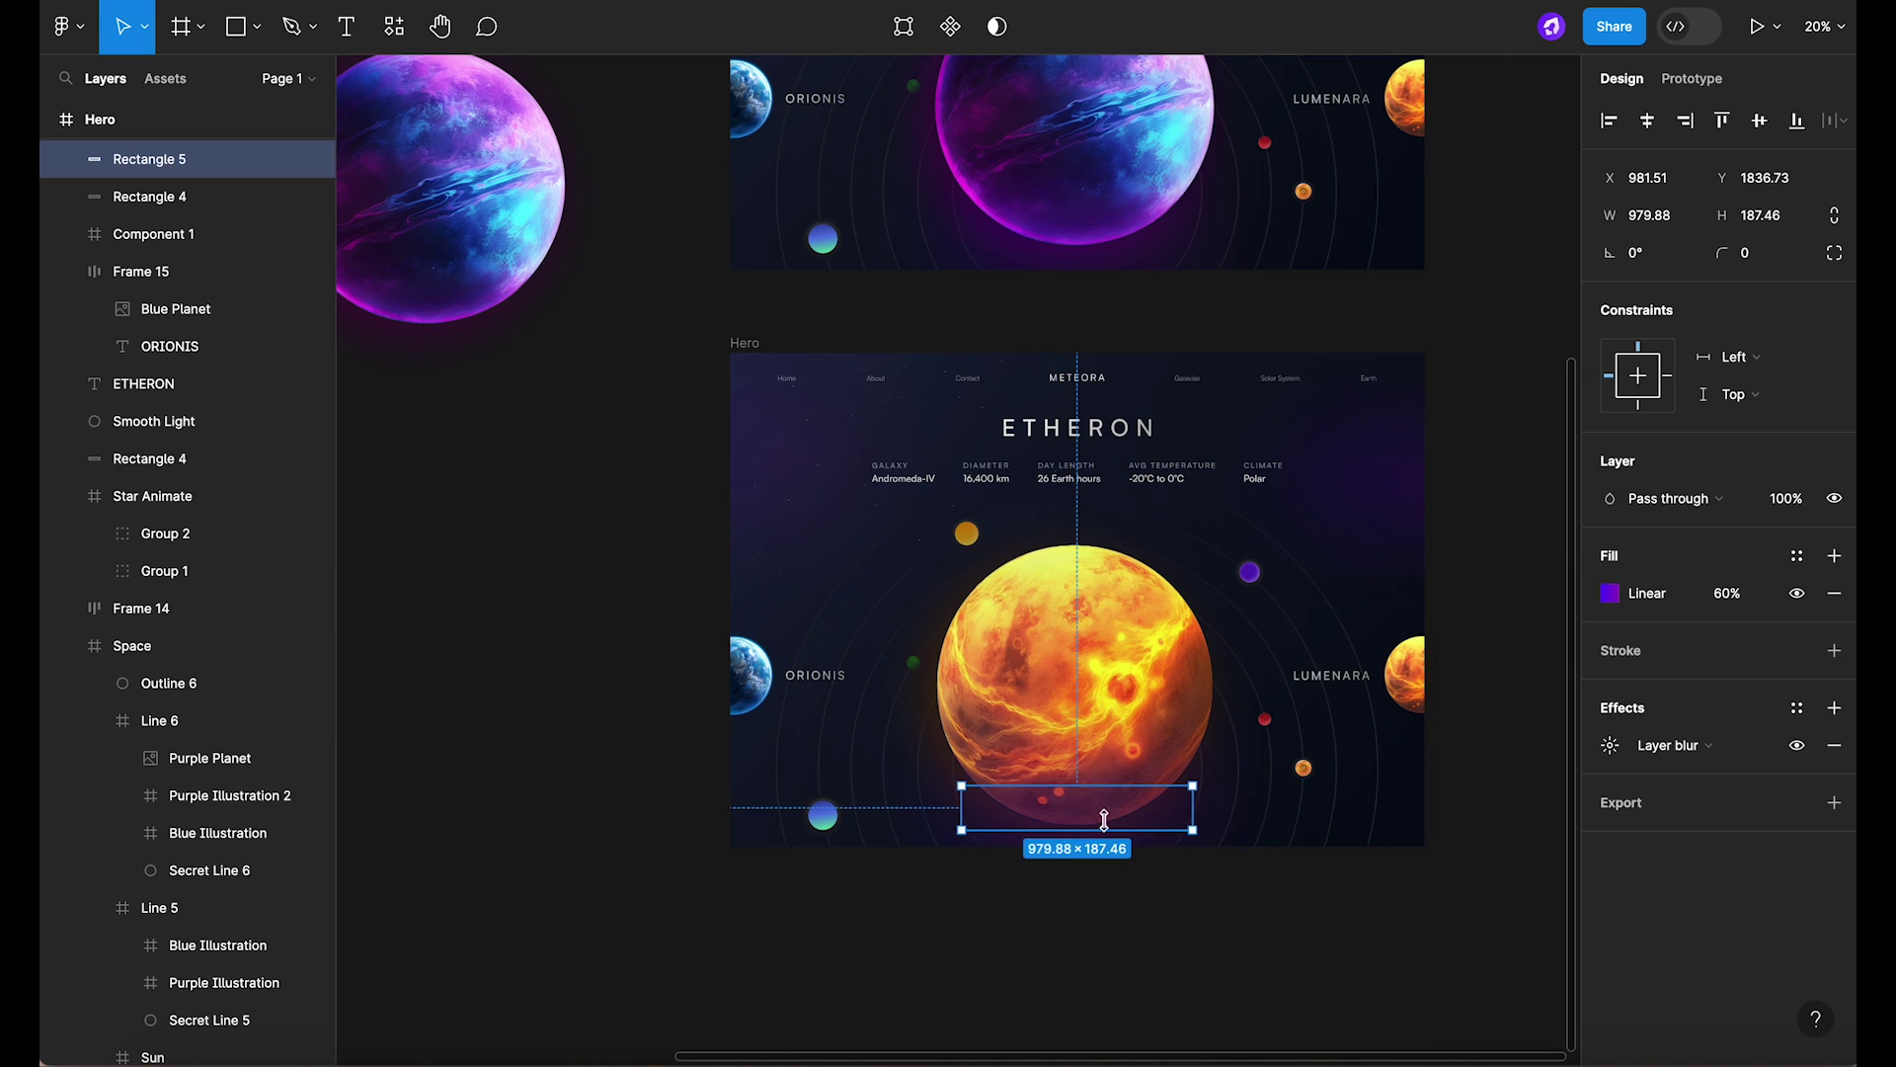
{"action": "left_click", "coordinate": [1611, 593]}
{"action": "type", "text": "552A02"}
{"action": "key", "text": "Return"}
{"action": "left_click", "coordinate": [1551, 407]}
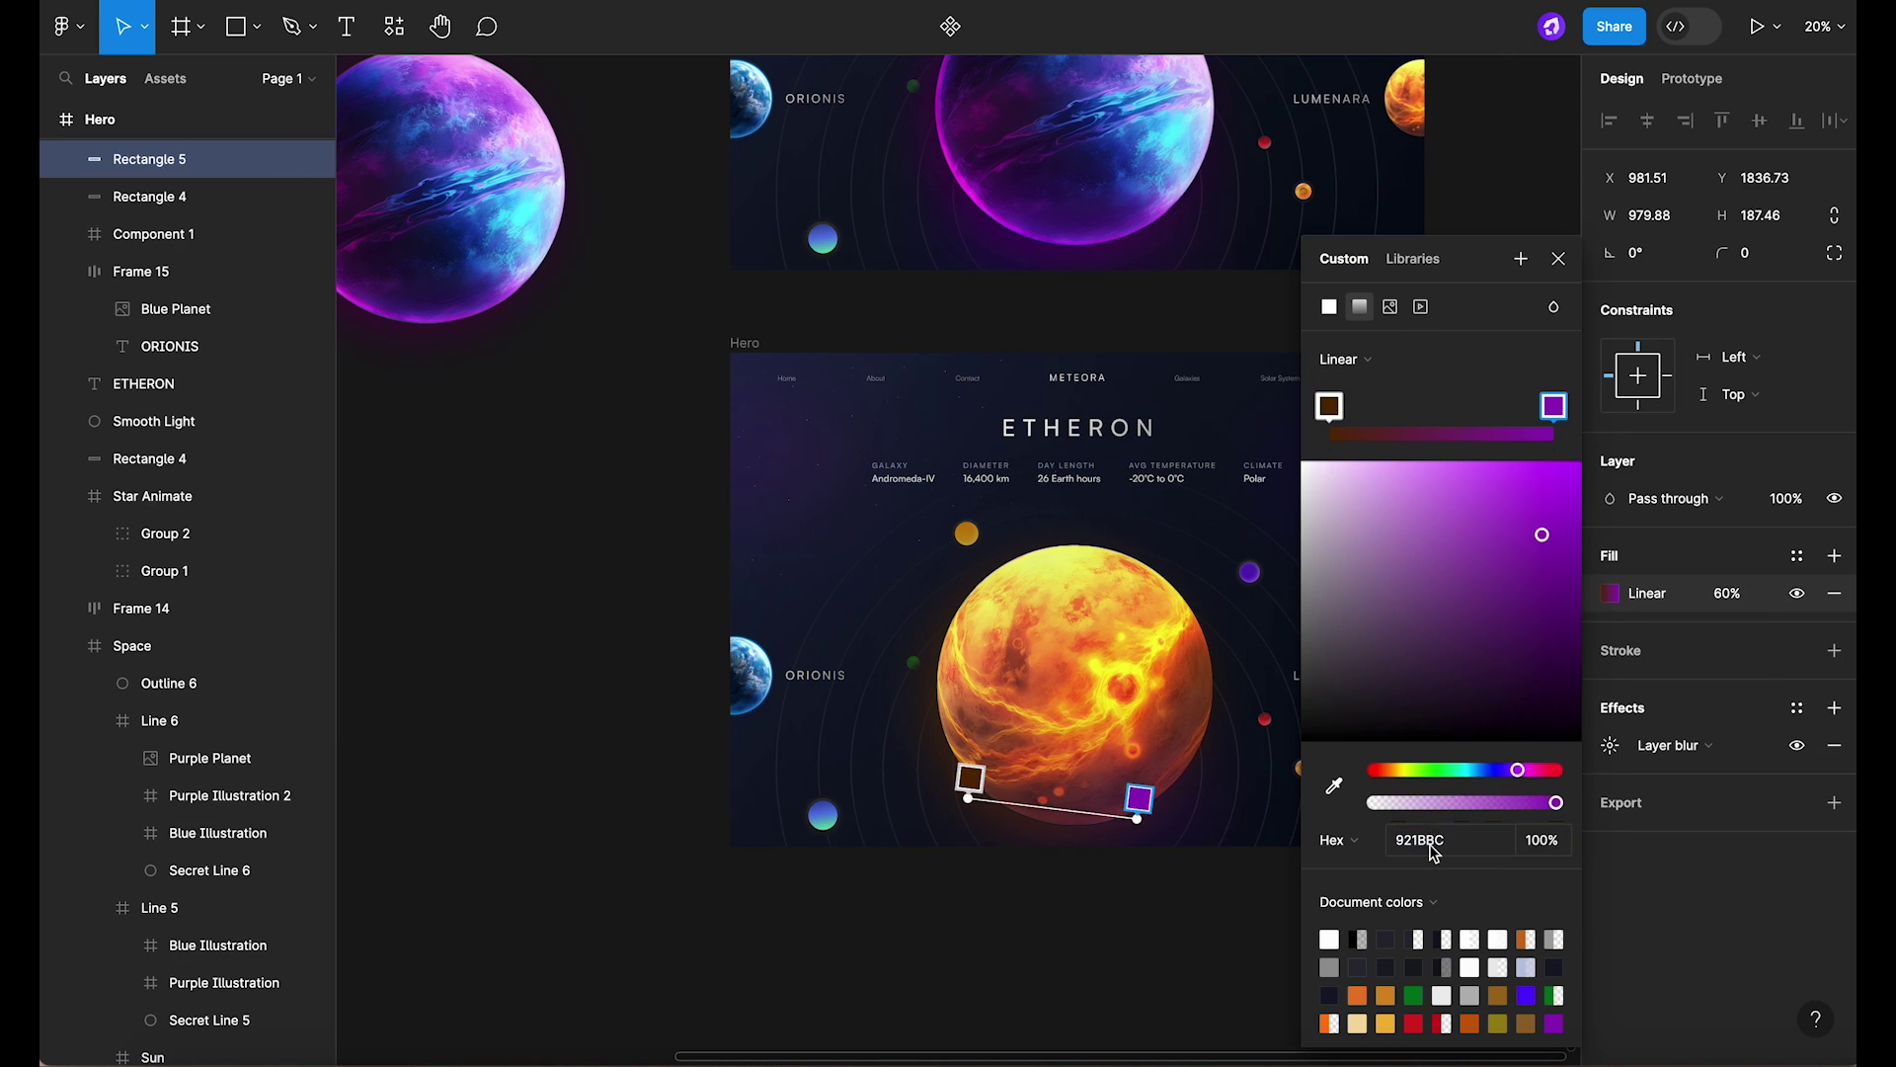
{"action": "left_click", "coordinate": [1431, 843]}
{"action": "type", "text": "552A02"}
{"action": "key", "text": "Return"}
{"action": "left_click_drag", "start_coordinate": [1550, 667], "coordinate": [1569, 574]}
{"action": "left_click", "coordinate": [1397, 770]}
{"action": "left_click", "coordinate": [1329, 406]}
{"action": "left_click", "coordinate": [1062, 973]}
Rotate the large yellow planet image to -60°.
{"action": "scroll", "coordinate": [1076, 666], "scroll_direction": "up", "scroll_amount": 2}
{"action": "left_click", "coordinate": [1075, 667]}
{"action": "double_click", "coordinate": [1075, 667]}
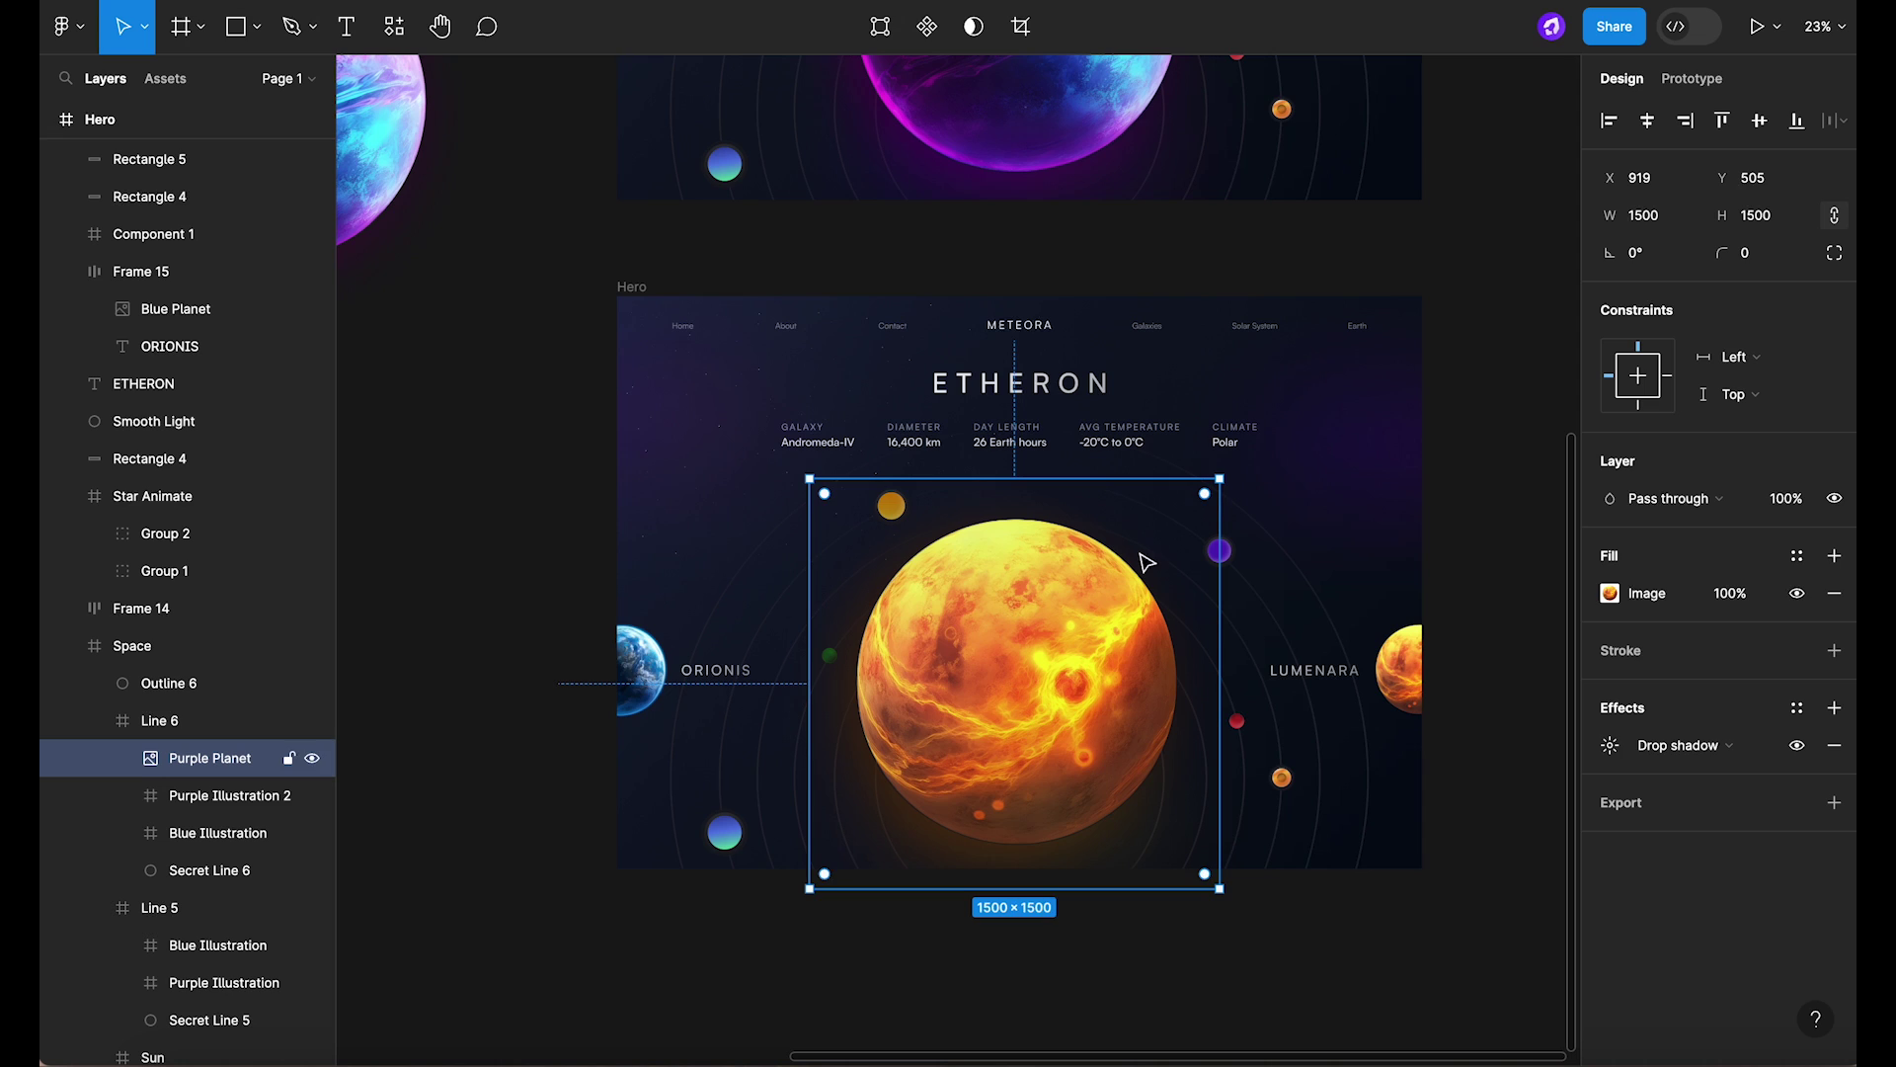
{"action": "left_click_drag", "start_coordinate": [1232, 475], "coordinate": [1278, 744]}
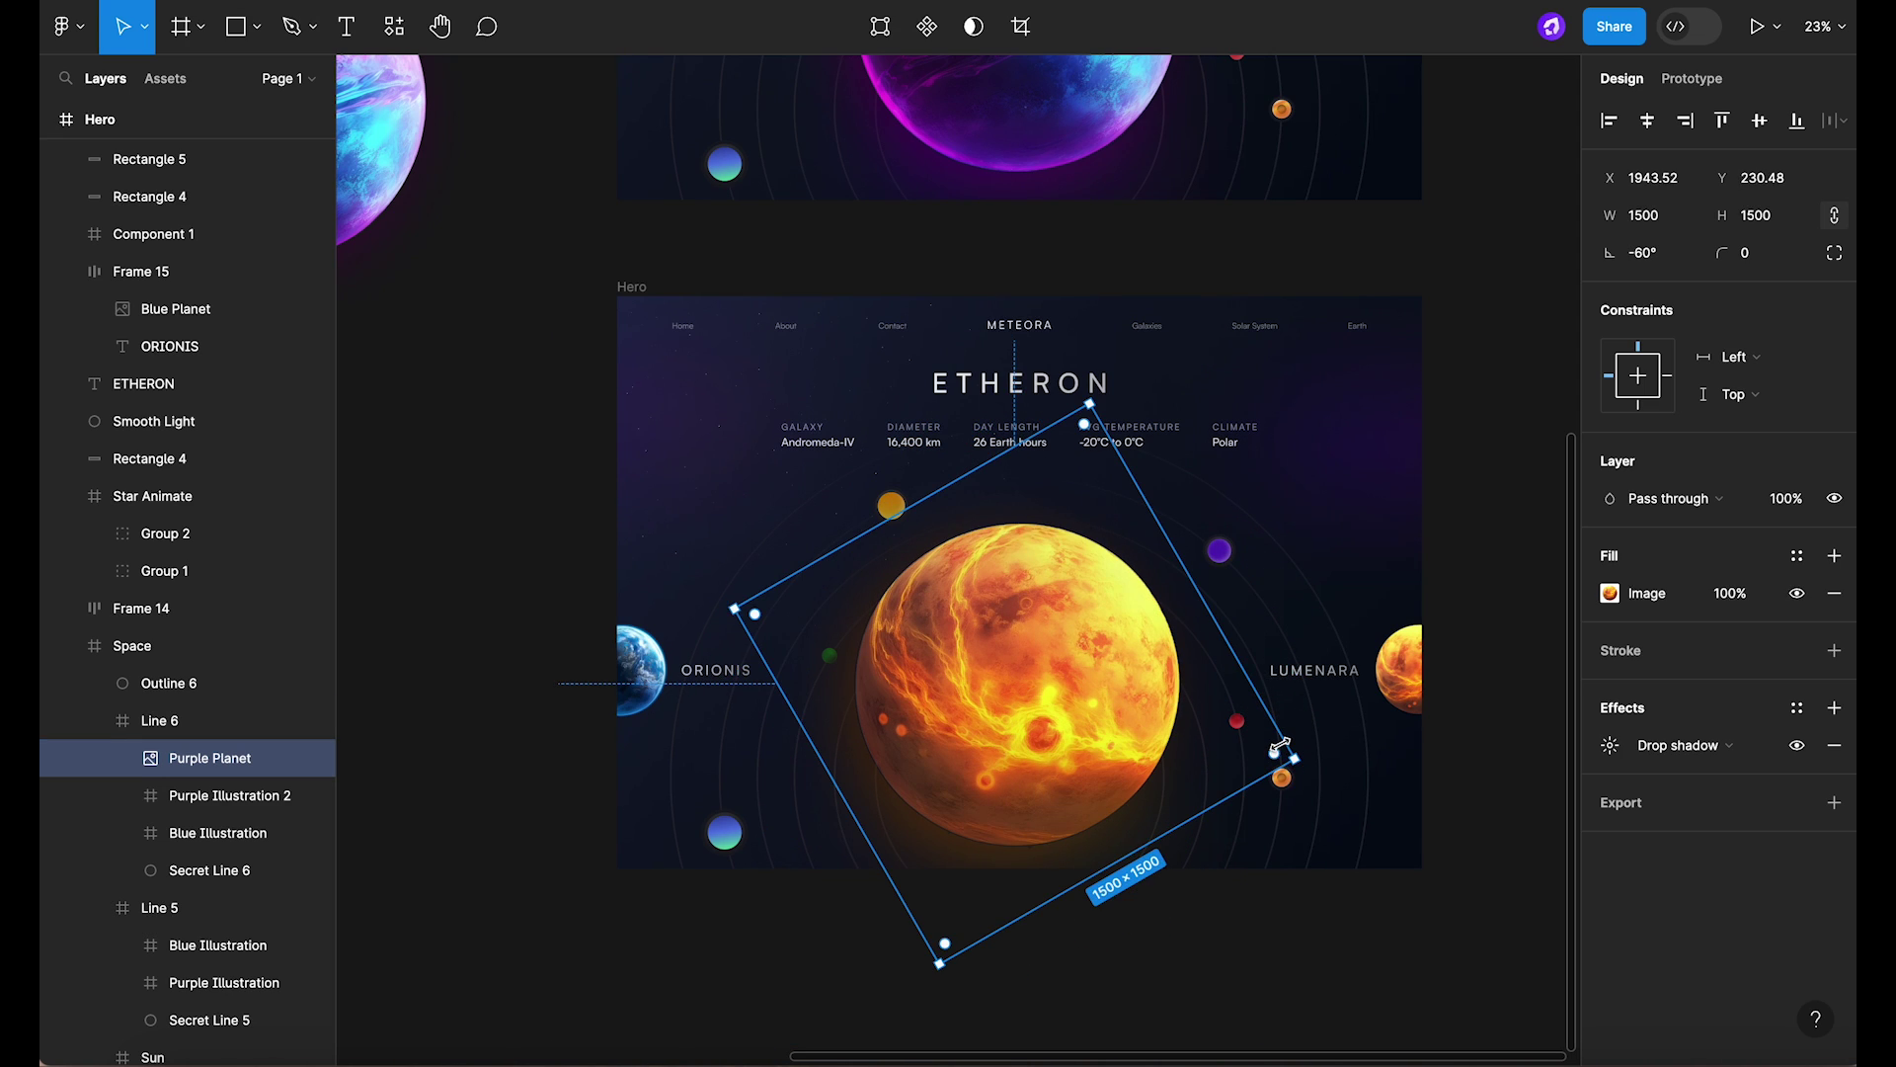
Move the large planet's layer out of Line 6 to directly above the Space frame and rotate the Space frame counterclockwise.
{"action": "left_click", "coordinate": [1347, 805]}
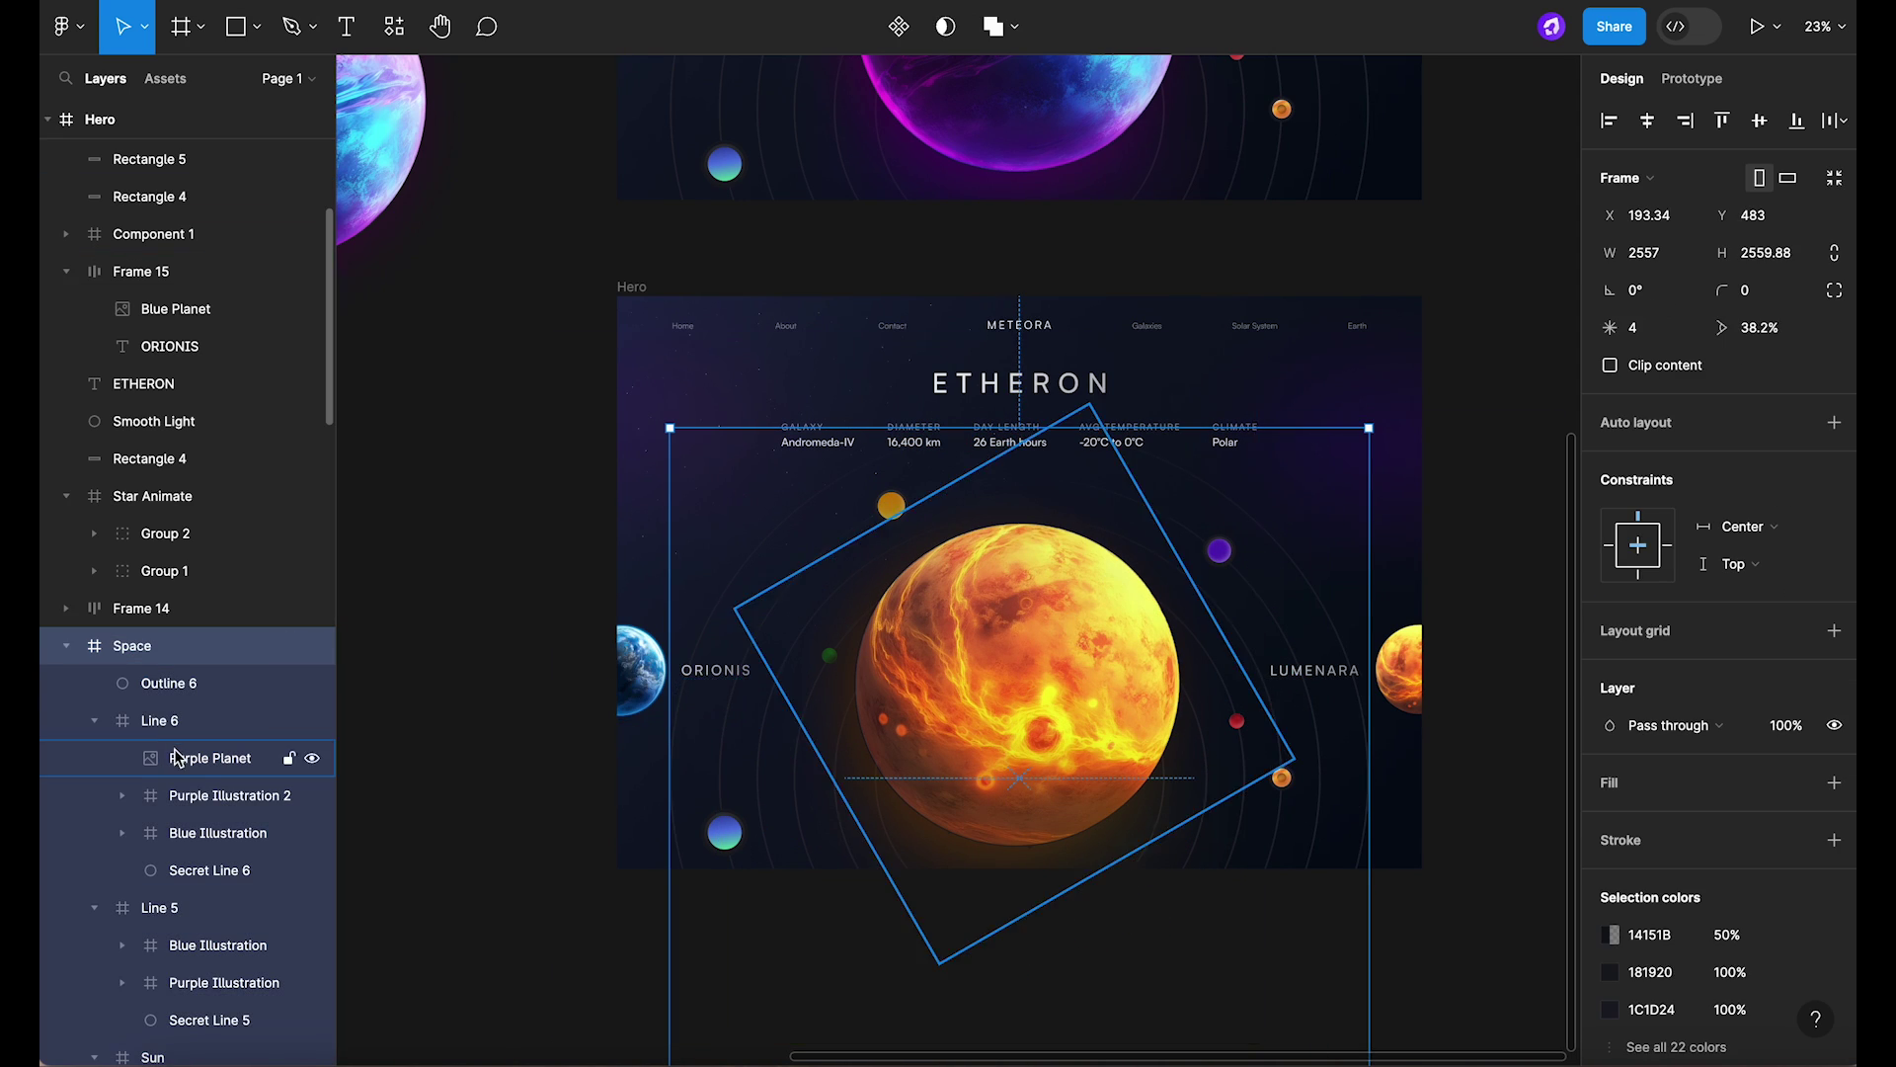
{"action": "left_click_drag", "start_coordinate": [198, 758], "coordinate": [170, 586]}
{"action": "scroll", "coordinate": [889, 592], "scroll_direction": "up", "scroll_amount": 4}
{"action": "double_click", "coordinate": [1001, 426]}
{"action": "scroll", "coordinate": [905, 707], "scroll_direction": "down", "scroll_amount": 5}
{"action": "left_click", "coordinate": [1086, 632]}
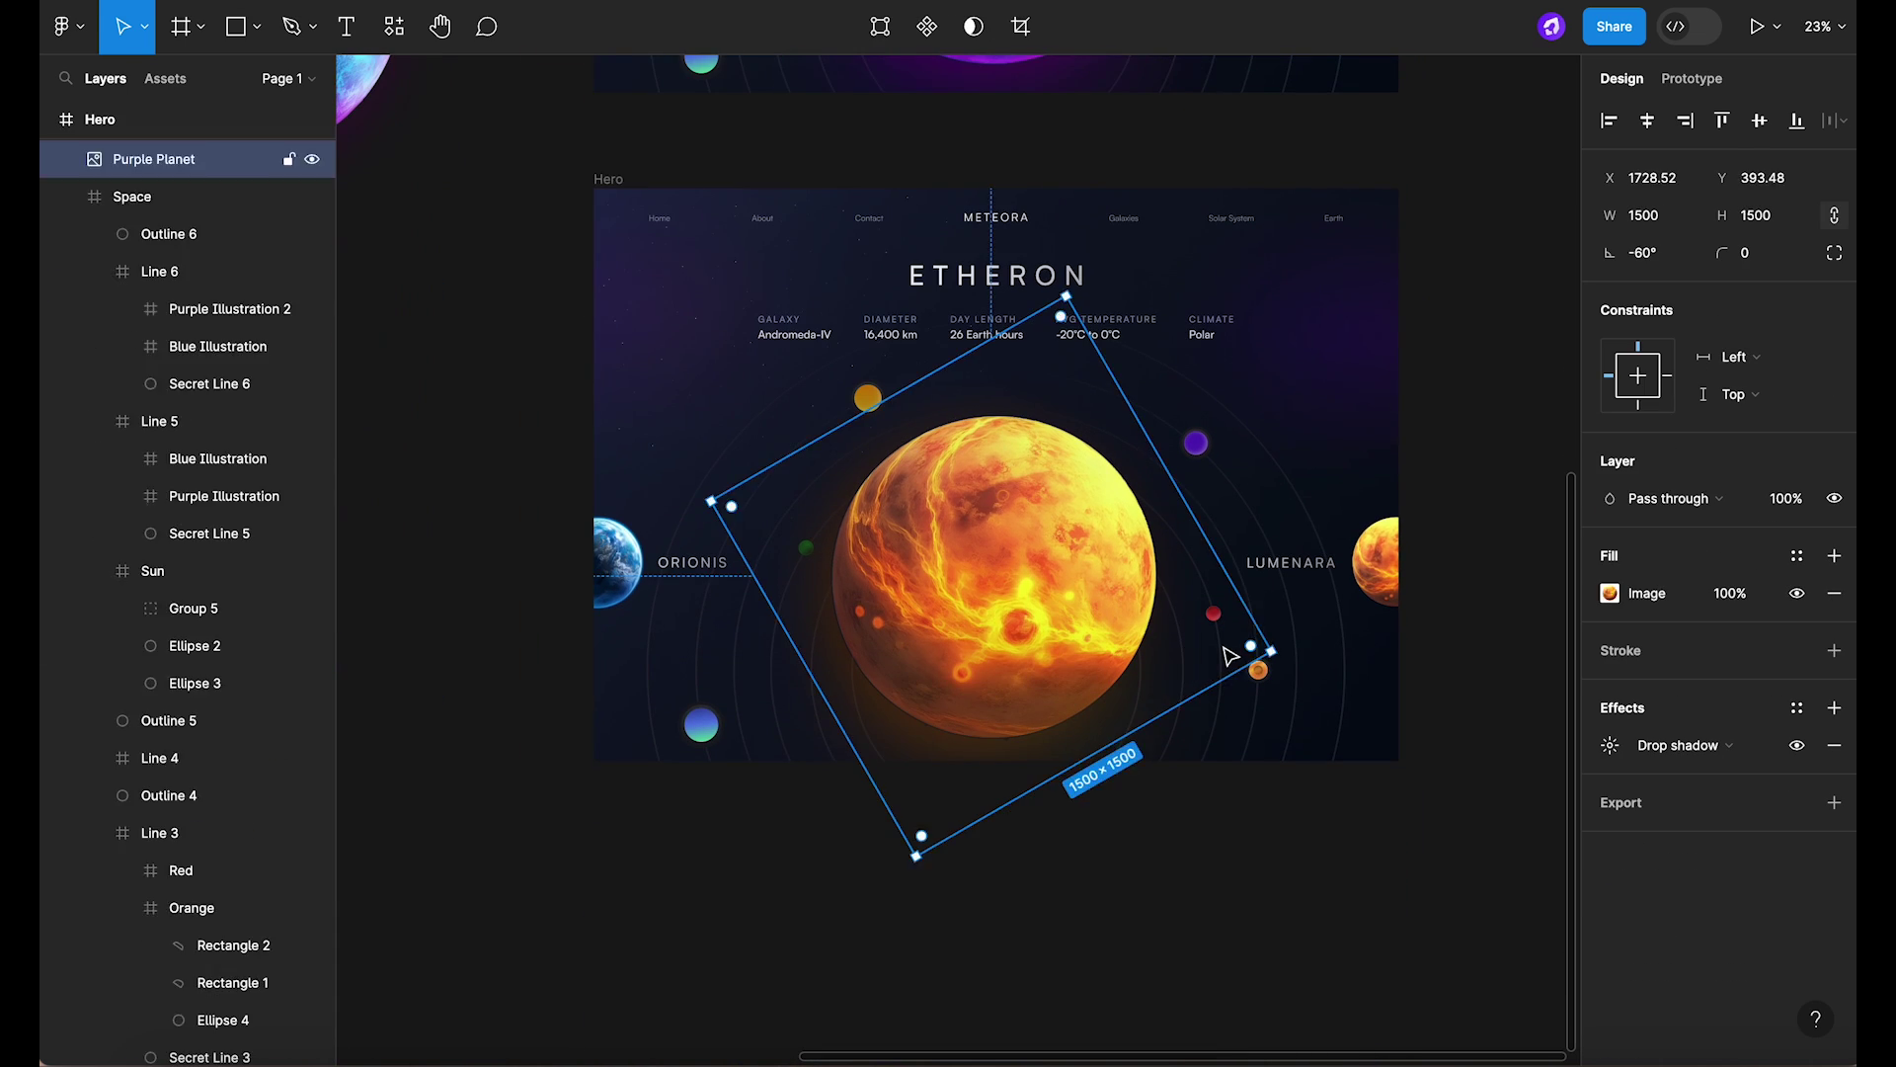
{"action": "left_click", "coordinate": [1284, 622]}
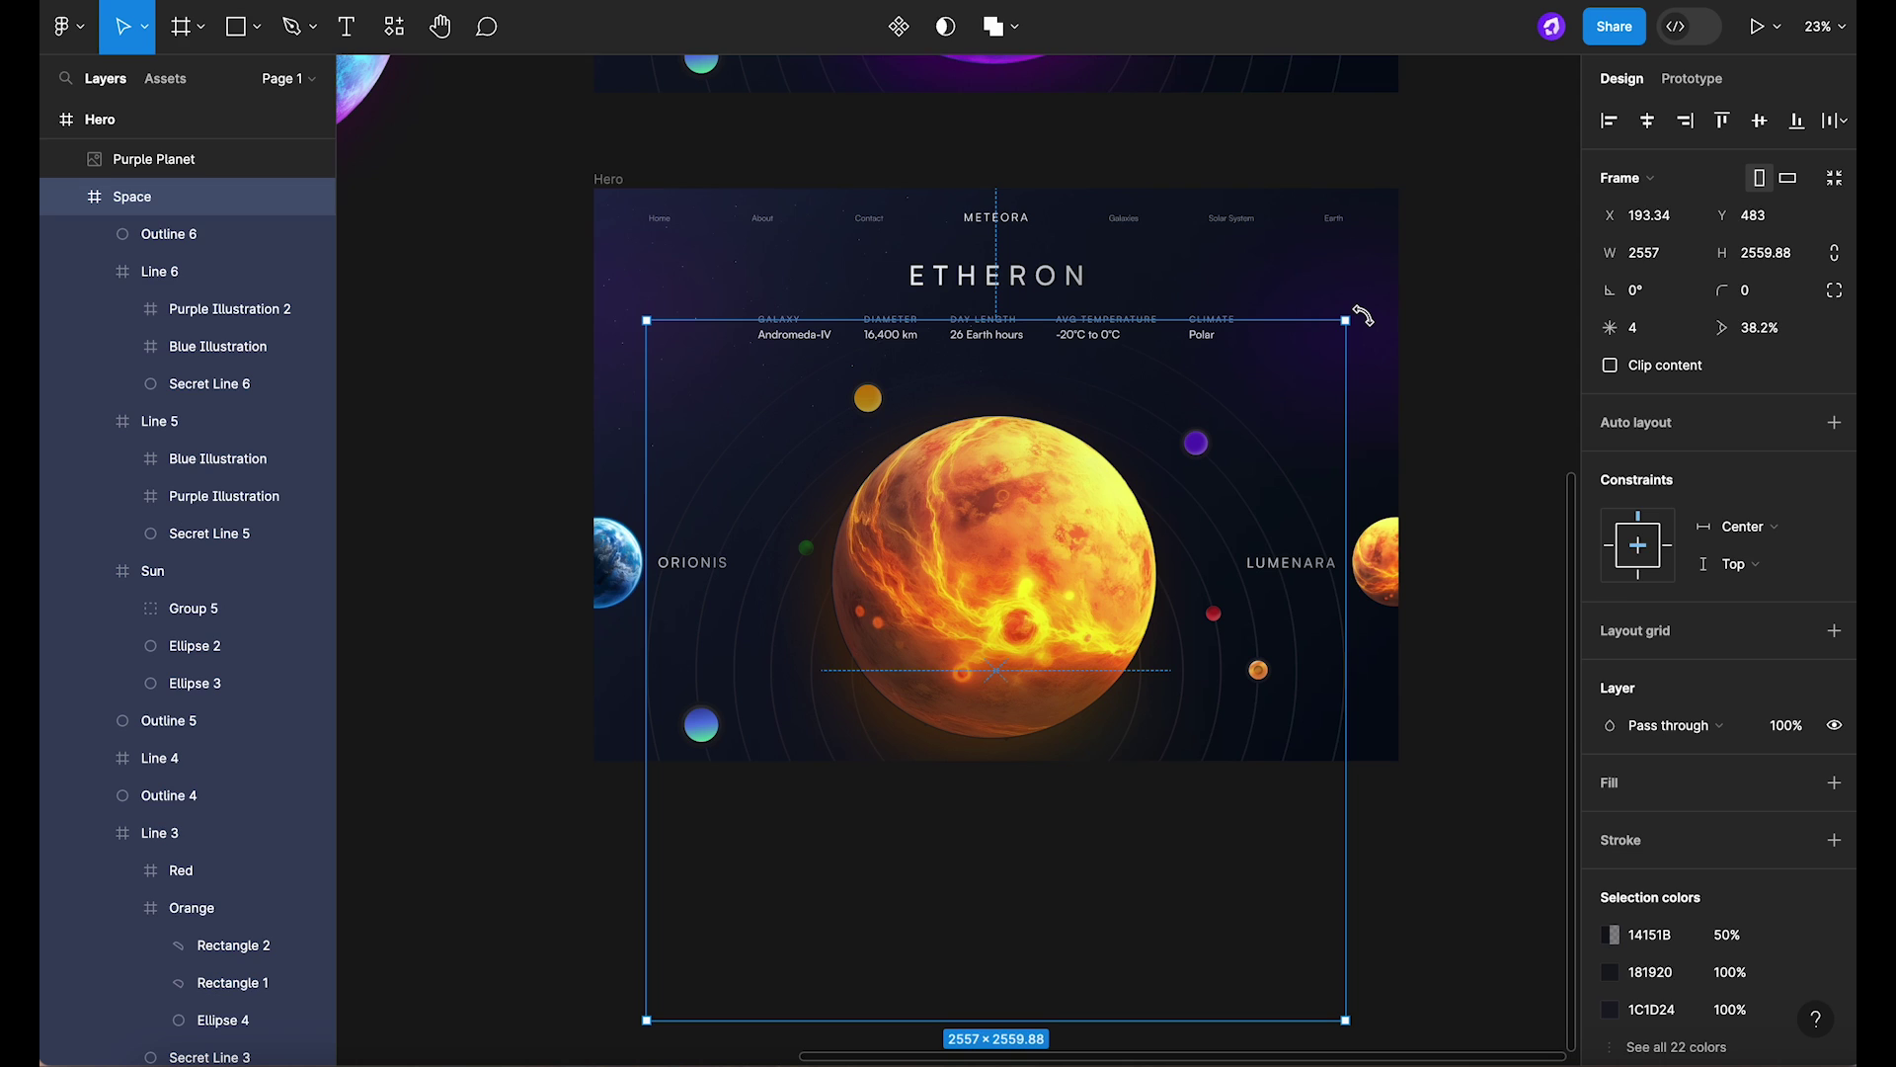
{"action": "left_click_drag", "start_coordinate": [1363, 314], "coordinate": [934, 392]}
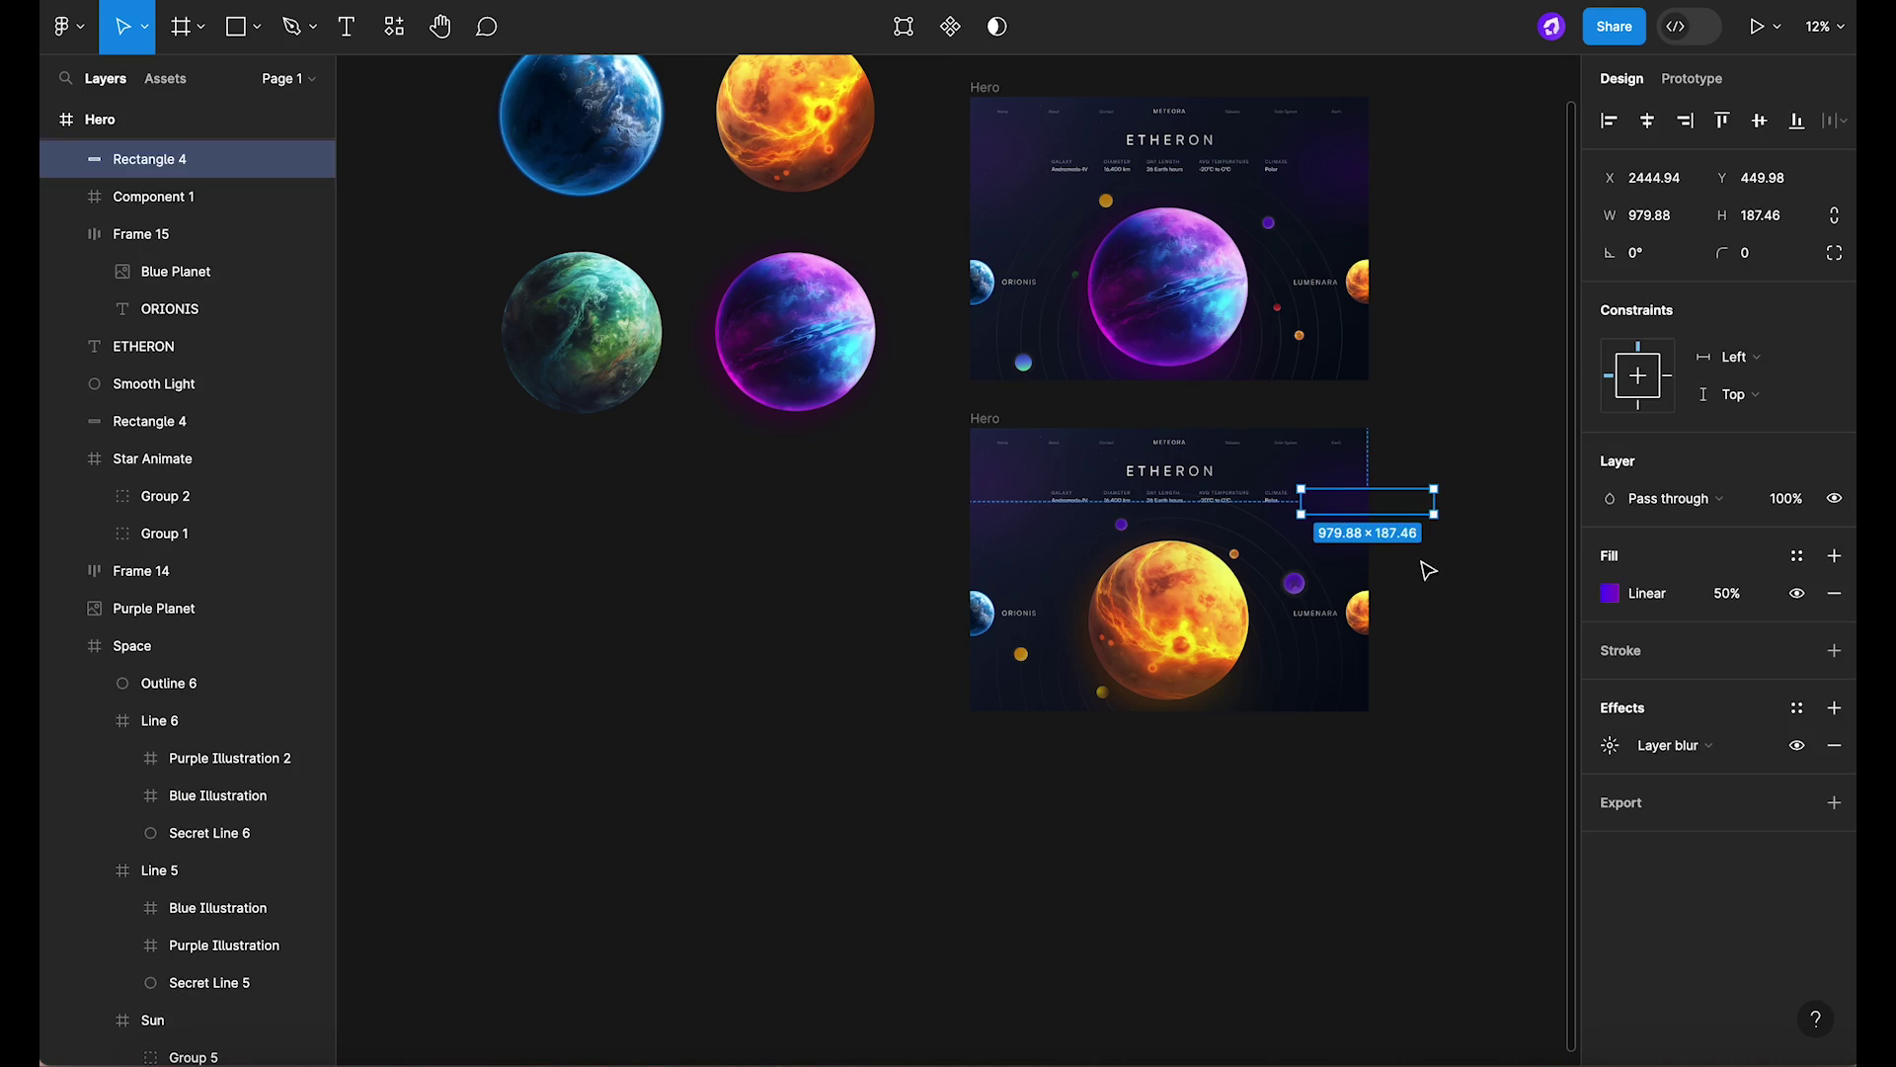
Recolour both gradient stops of the blurred rectangle at the lower Hero's right edge to orange, with 40% fill opacity.
{"action": "left_click", "coordinate": [1610, 592]}
{"action": "left_click_drag", "start_coordinate": [1503, 771], "coordinate": [1390, 770]}
{"action": "left_click", "coordinate": [1534, 433]}
{"action": "left_click", "coordinate": [1407, 770]}
{"action": "left_click_drag", "start_coordinate": [1521, 551], "coordinate": [1578, 464]}
{"action": "left_click_drag", "start_coordinate": [1462, 258], "coordinate": [1658, 273]}
{"action": "left_click", "coordinate": [845, 465]}
{"action": "left_click", "coordinate": [1341, 502]}
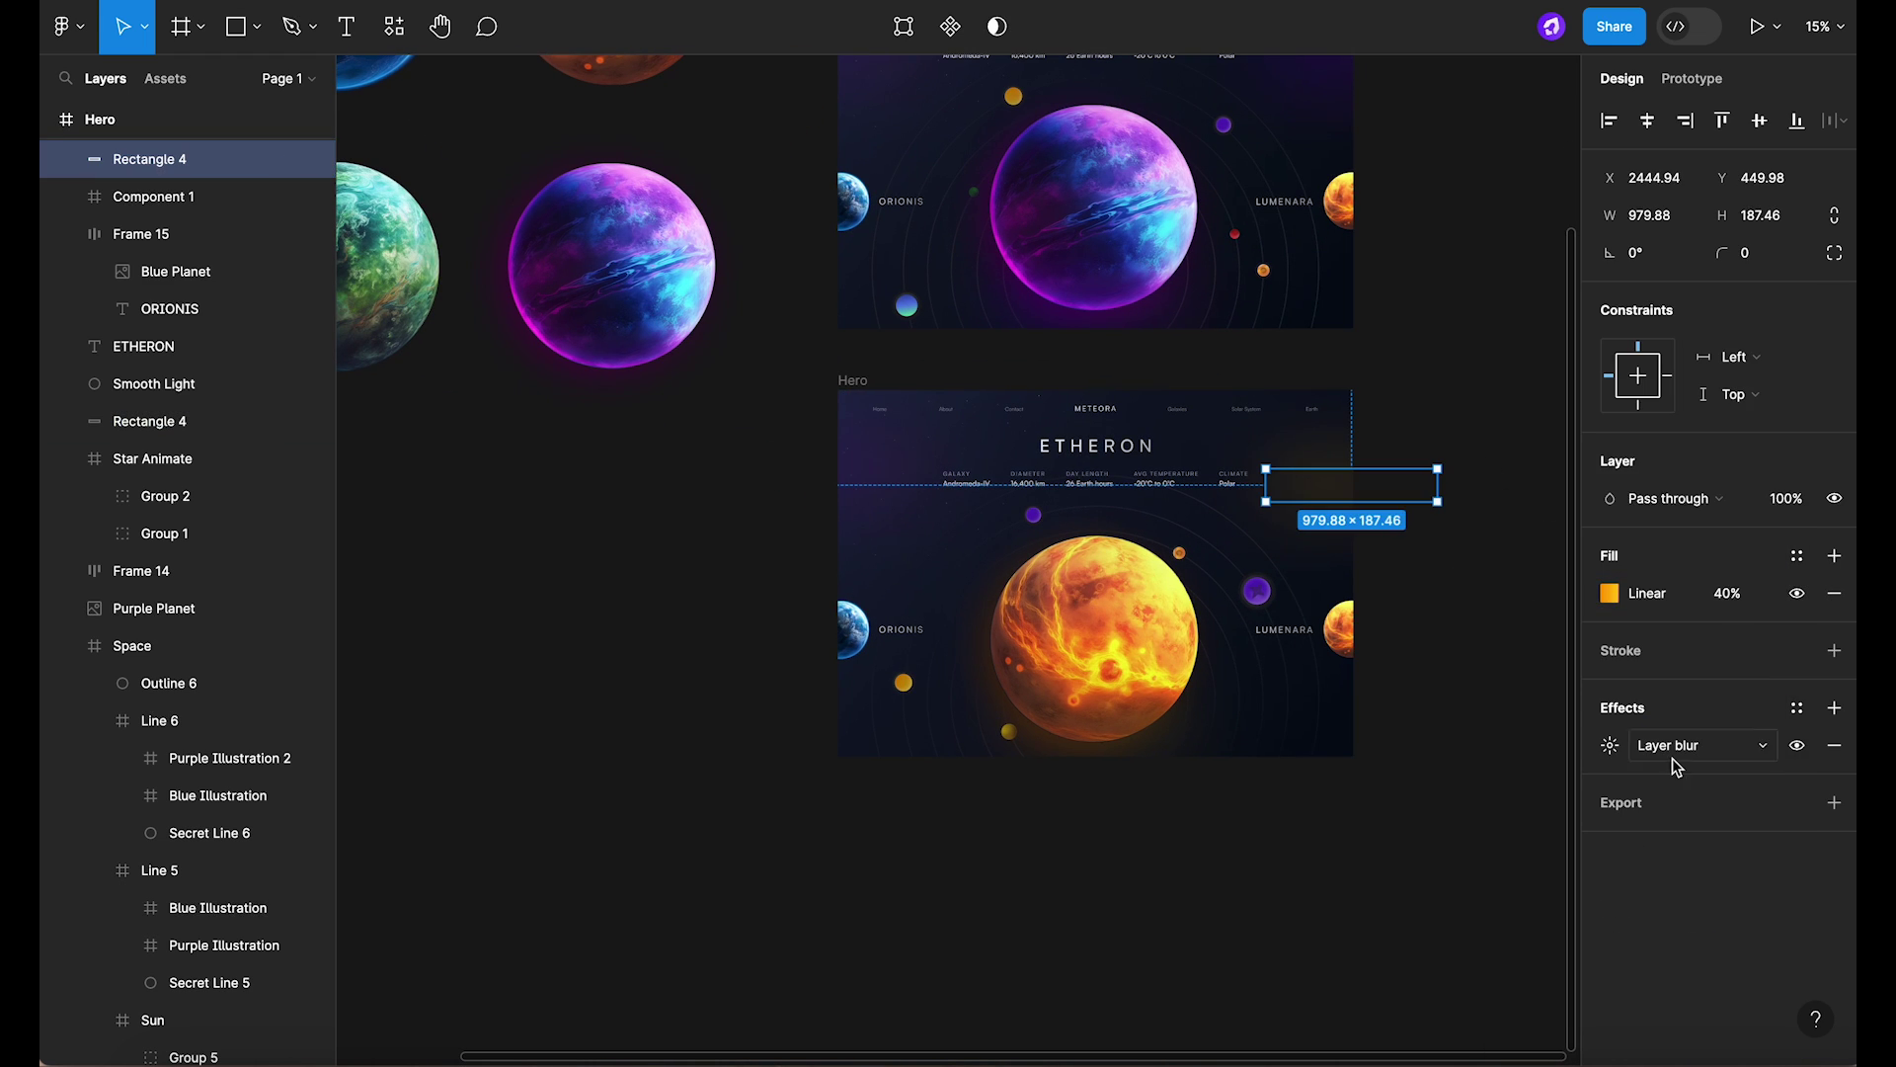
{"action": "left_click", "coordinate": [1610, 744]}
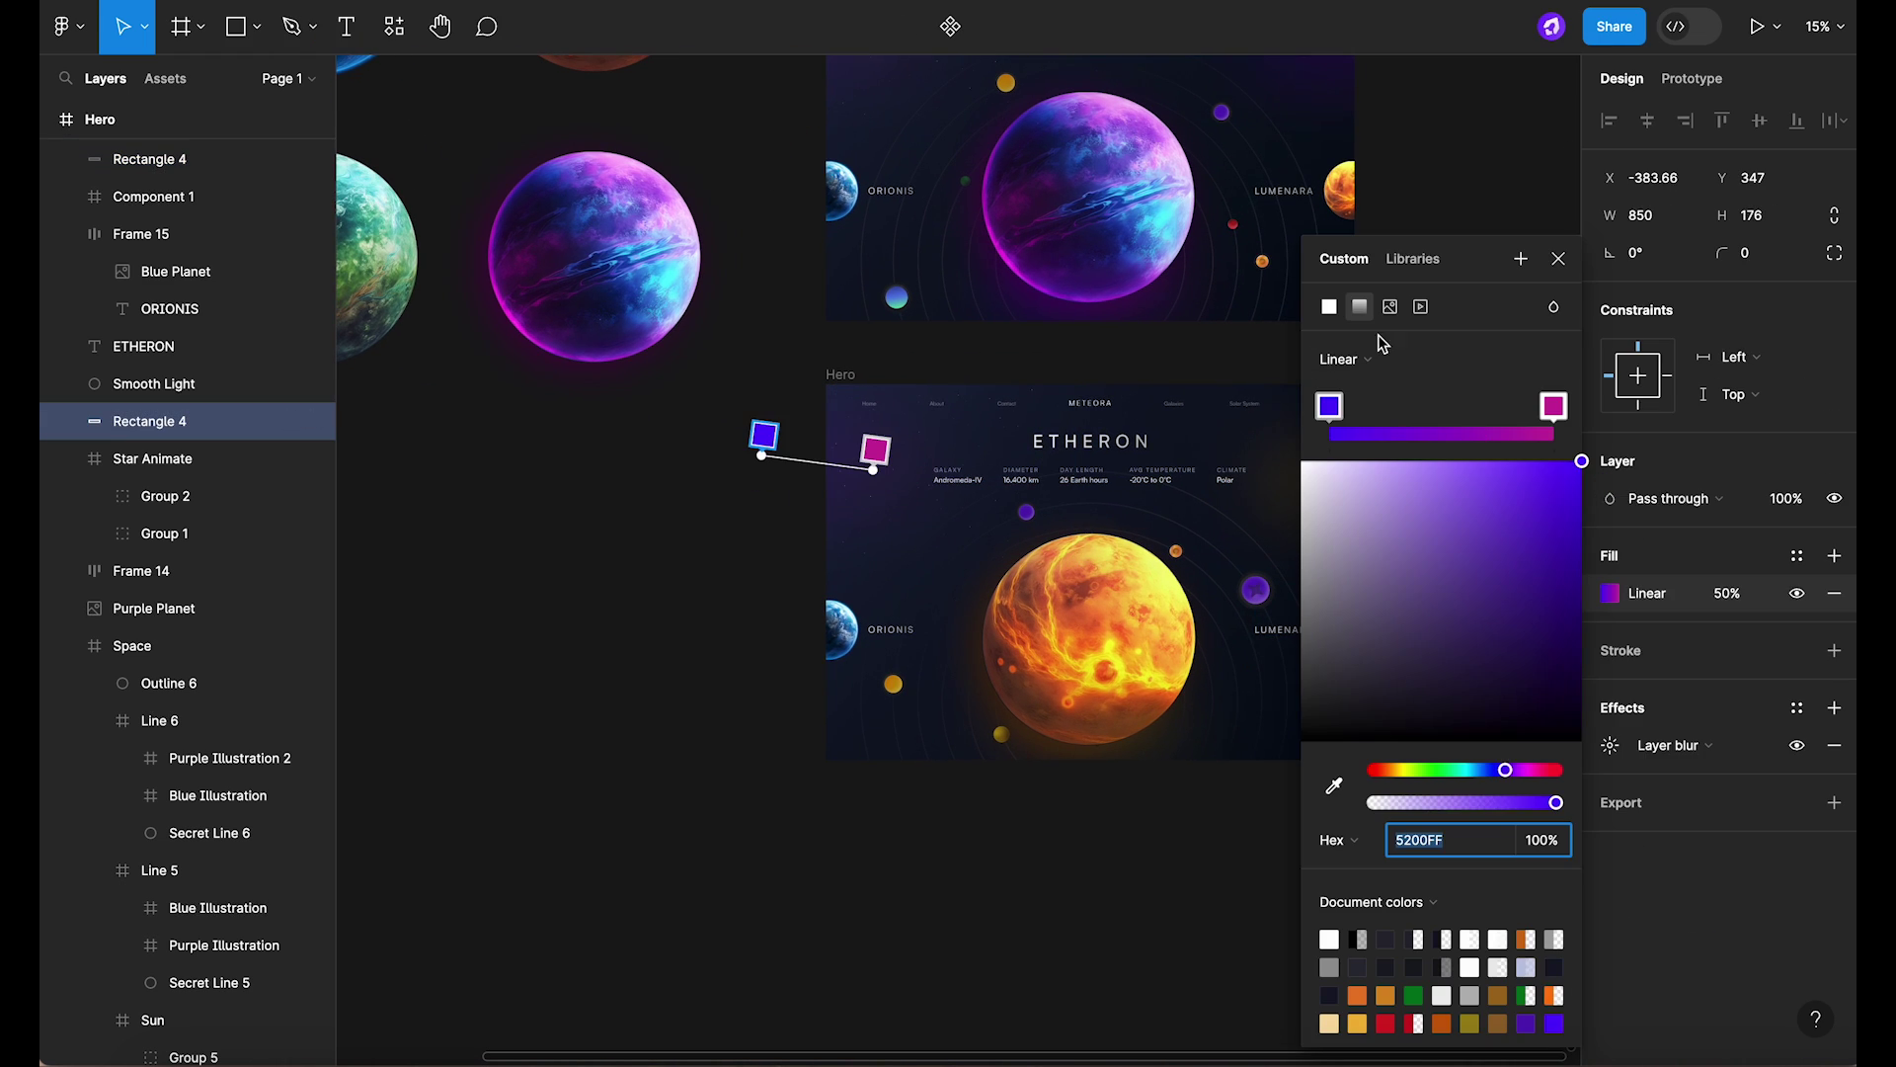
Recolour the gradient of the blurred rectangle at the Hero's left edge, using FF9900 for the first stop and orange for the second.
{"action": "left_click_drag", "start_coordinate": [1502, 771], "coordinate": [1393, 770]}
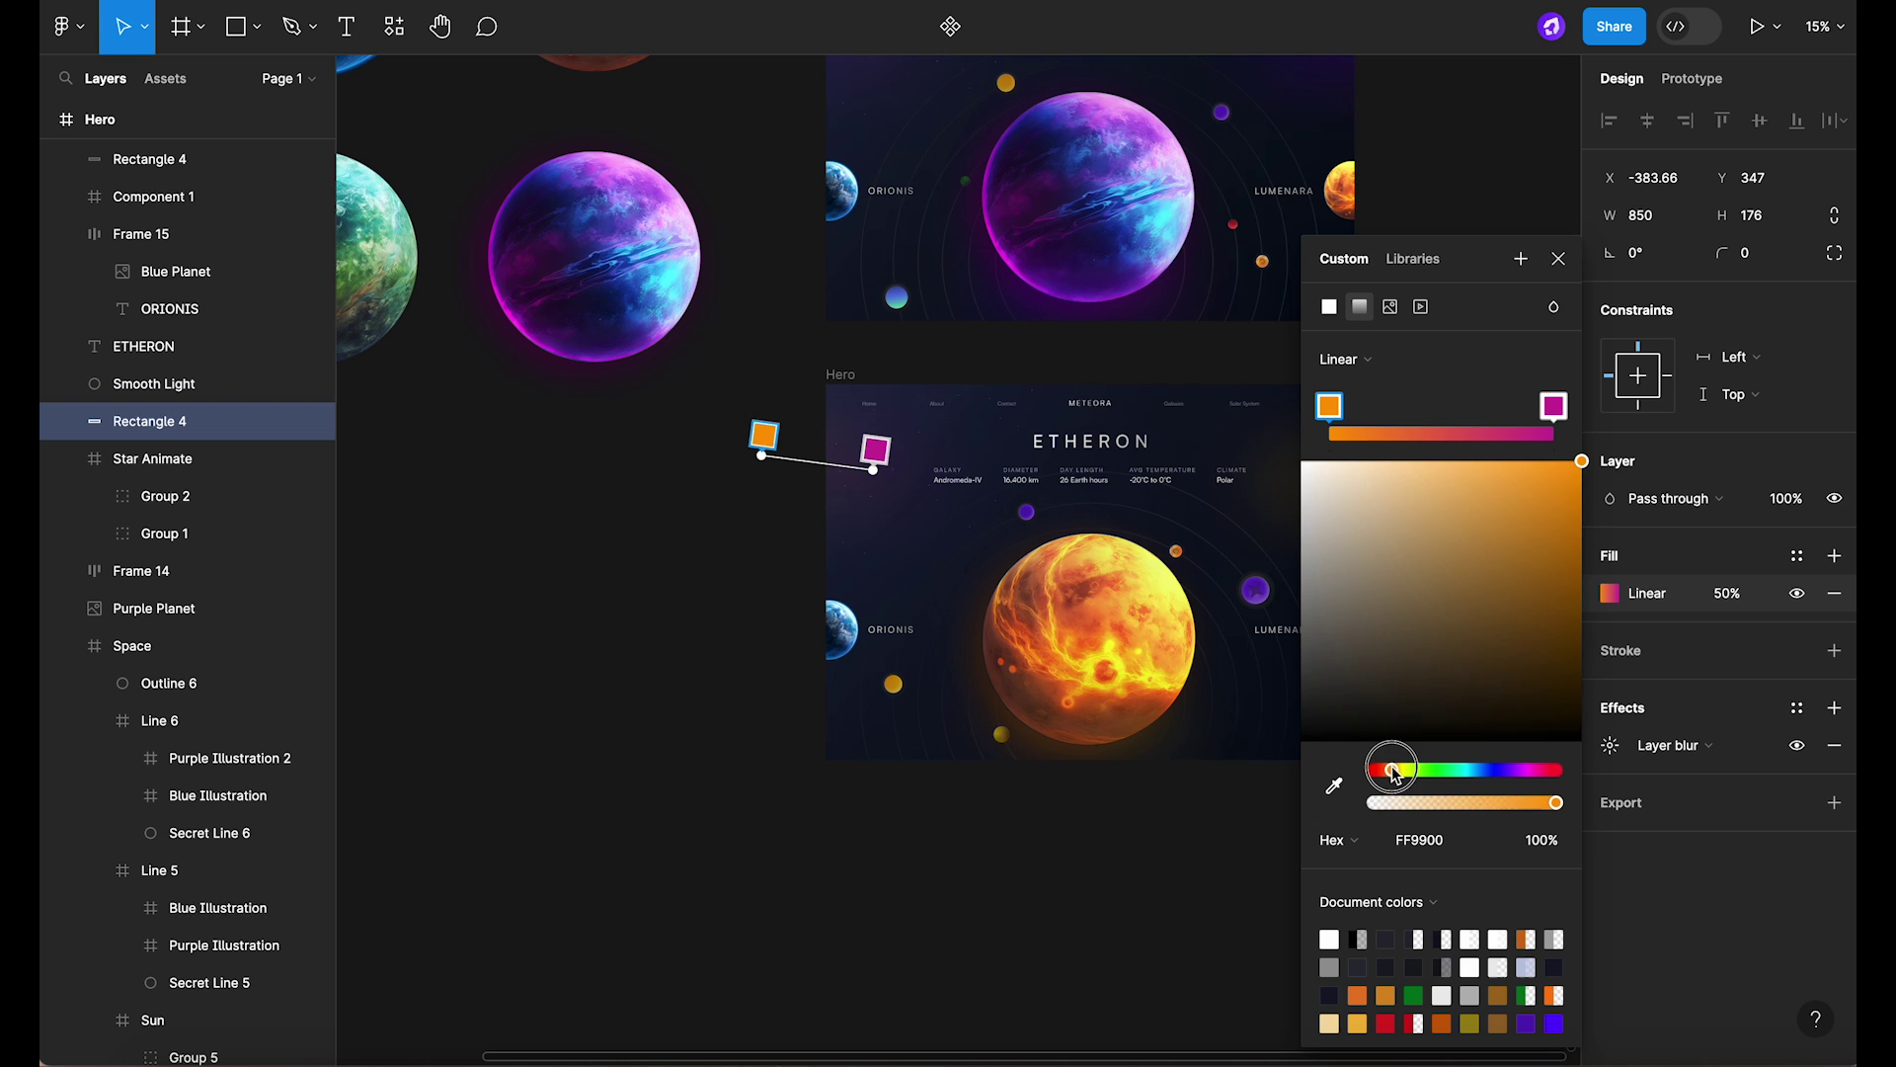
{"action": "left_click", "coordinate": [1553, 406]}
{"action": "left_click_drag", "start_coordinate": [1545, 771], "coordinate": [1392, 770]}
{"action": "left_click", "coordinate": [998, 948]}
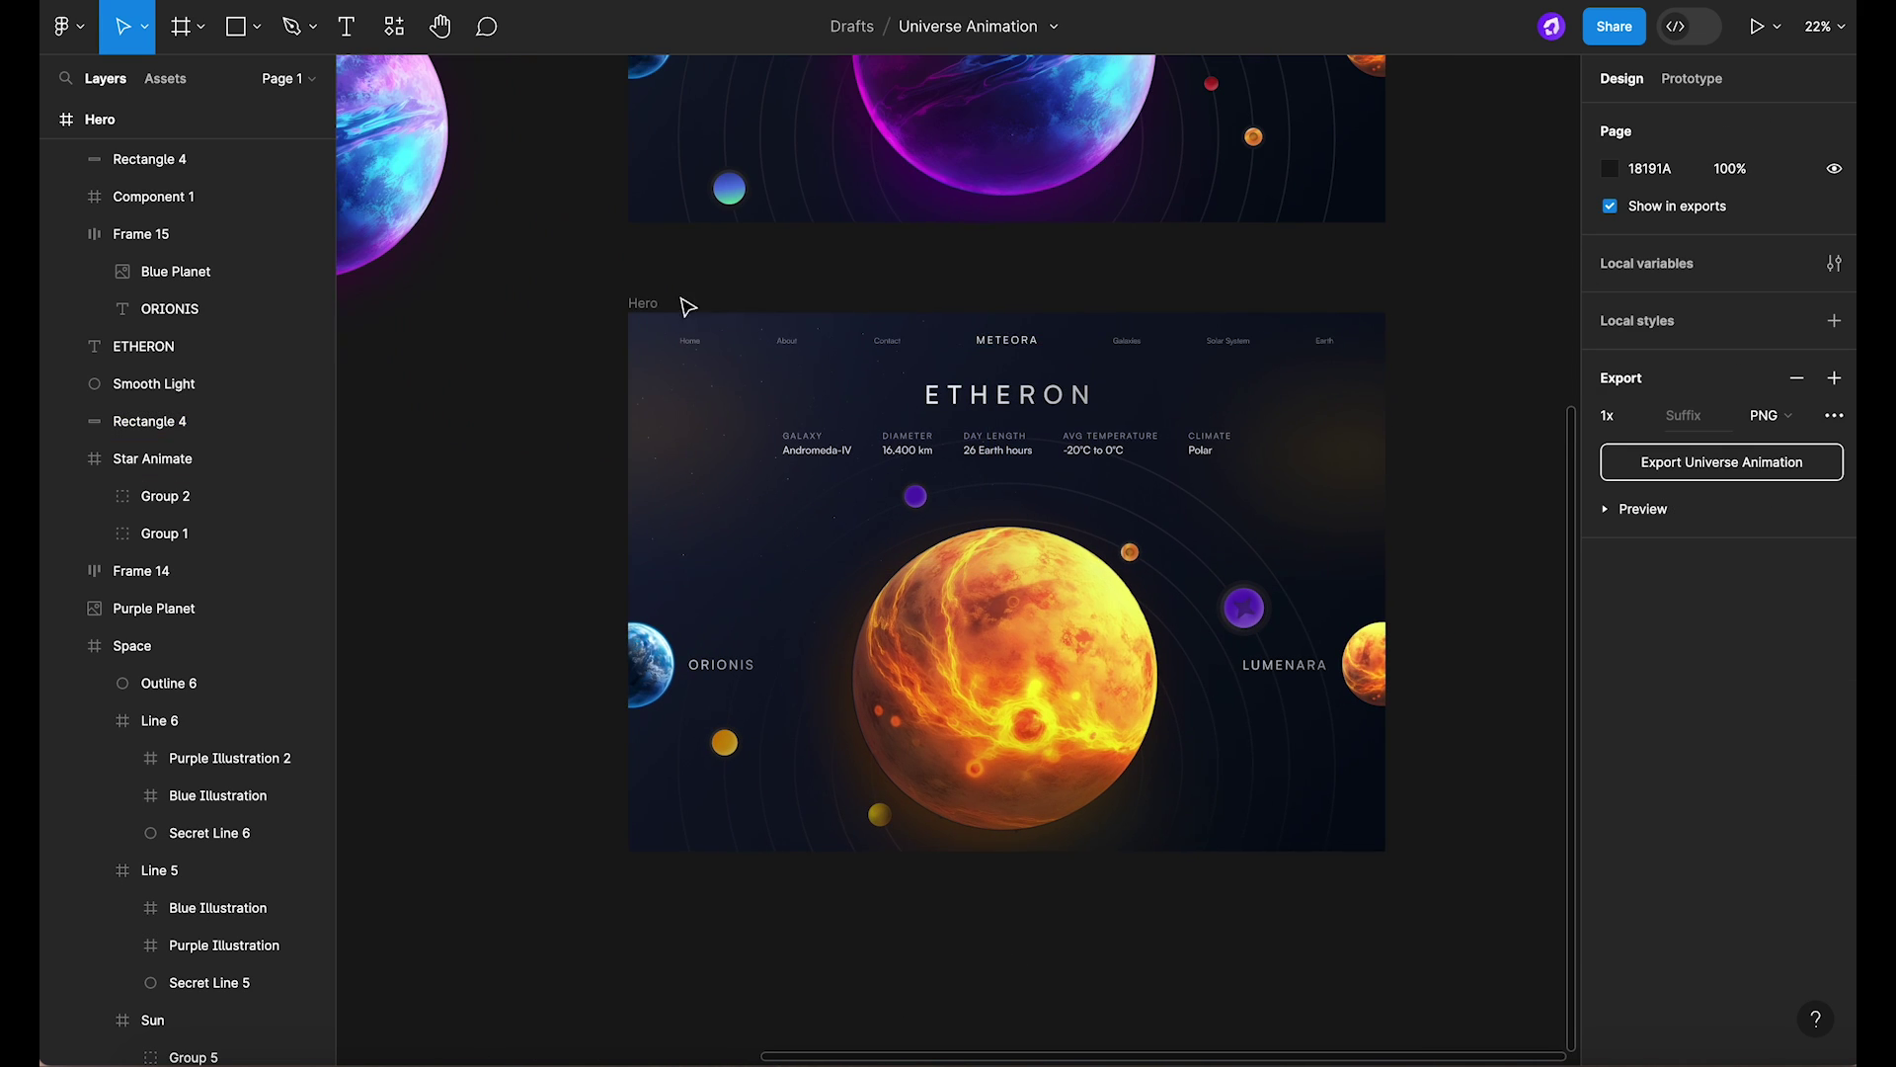
Try a warmer hue for the lower Hero frame's linear background fill and undo the change.
{"action": "left_click", "coordinate": [643, 304]}
{"action": "left_click", "coordinate": [1610, 669]}
{"action": "left_click_drag", "start_coordinate": [1486, 770], "coordinate": [1393, 772]}
{"action": "left_click_drag", "start_coordinate": [1469, 662], "coordinate": [1491, 696]}
{"action": "key", "text": "super+z"}
Change the lower Hero's title to LUMENARA and its diameter to 11,540 km.
{"action": "type", "text": "LU"}
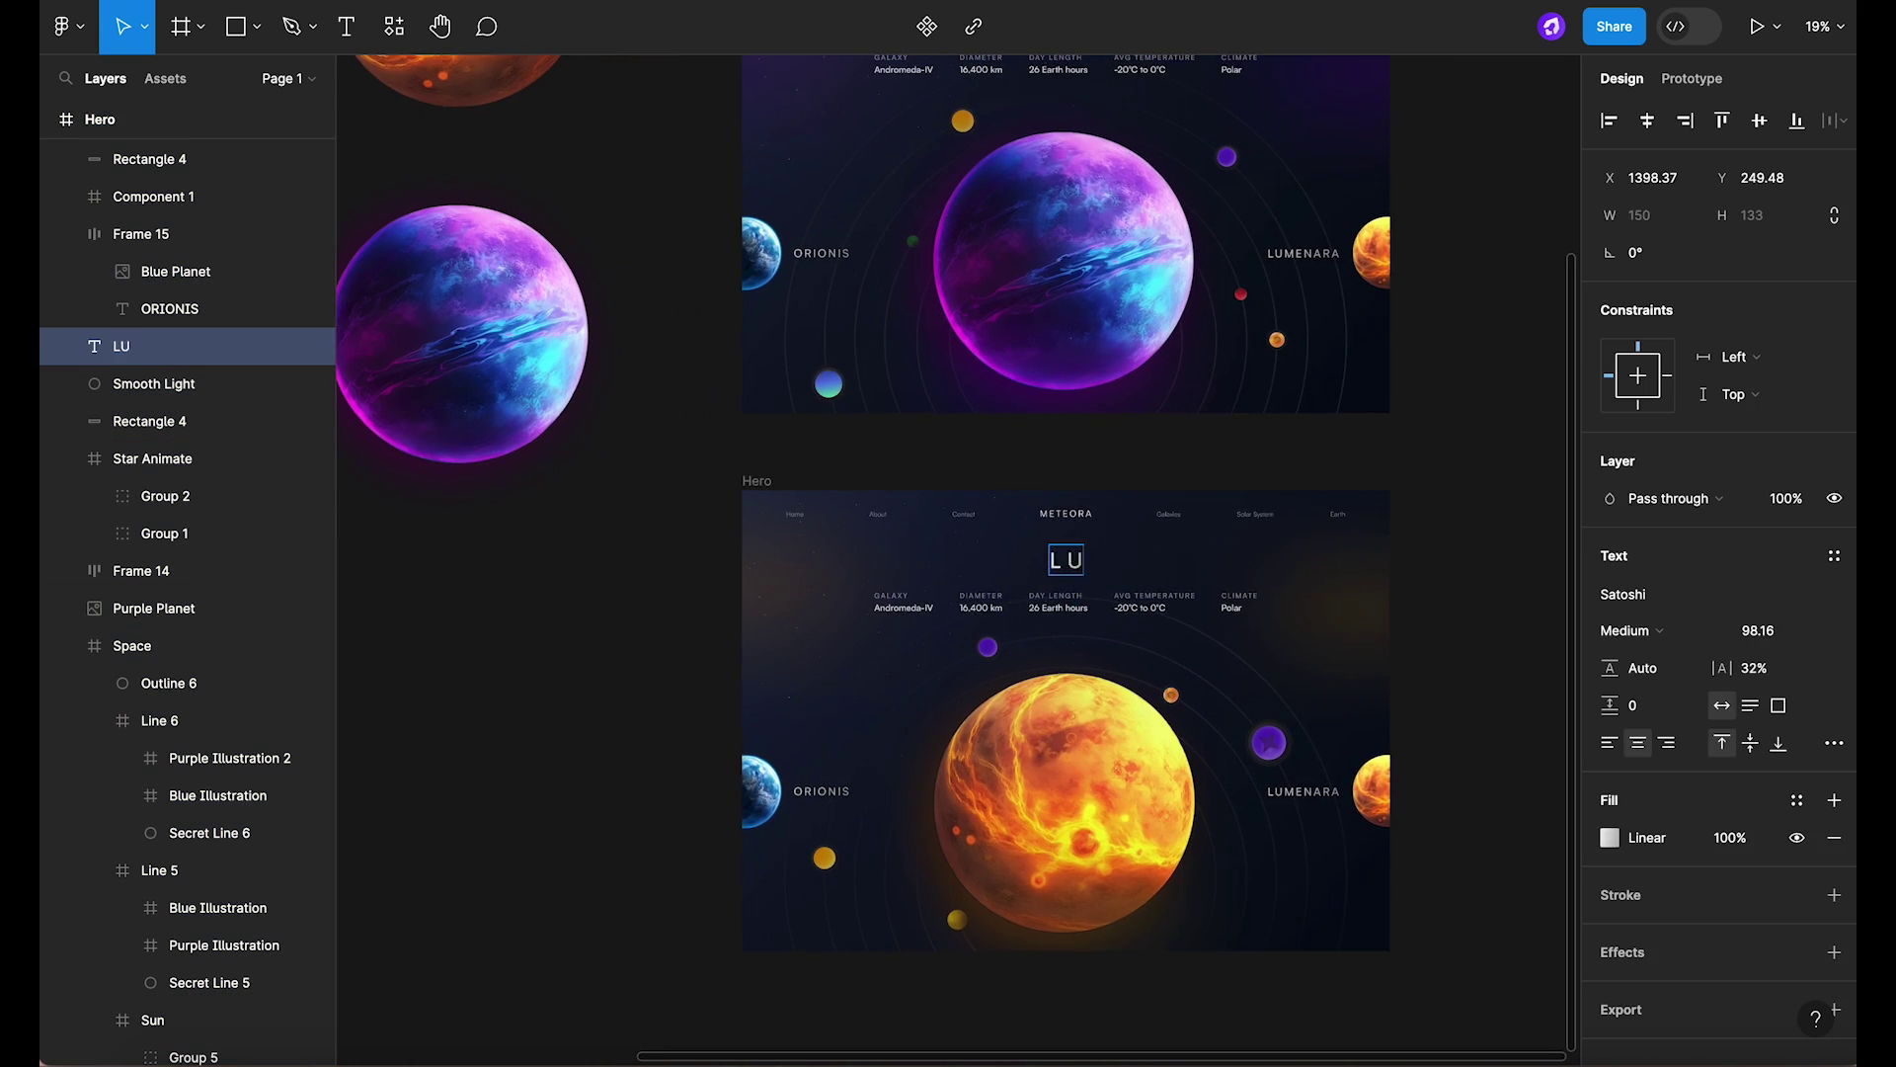
{"action": "scroll", "coordinate": [1141, 585], "scroll_direction": "up", "scroll_amount": 2}
{"action": "left_click", "coordinate": [911, 618]}
{"action": "scroll", "coordinate": [899, 617], "scroll_direction": "up", "scroll_amount": 5}
{"action": "mouse_move", "coordinate": [867, 626]}
{"action": "left_mouse_down"}
{"action": "mouse_move", "coordinate": [841, 626]}
{"action": "mouse_move", "coordinate": [897, 626]}
{"action": "left_mouse_up"}
{"action": "type", "text": "1,5"}
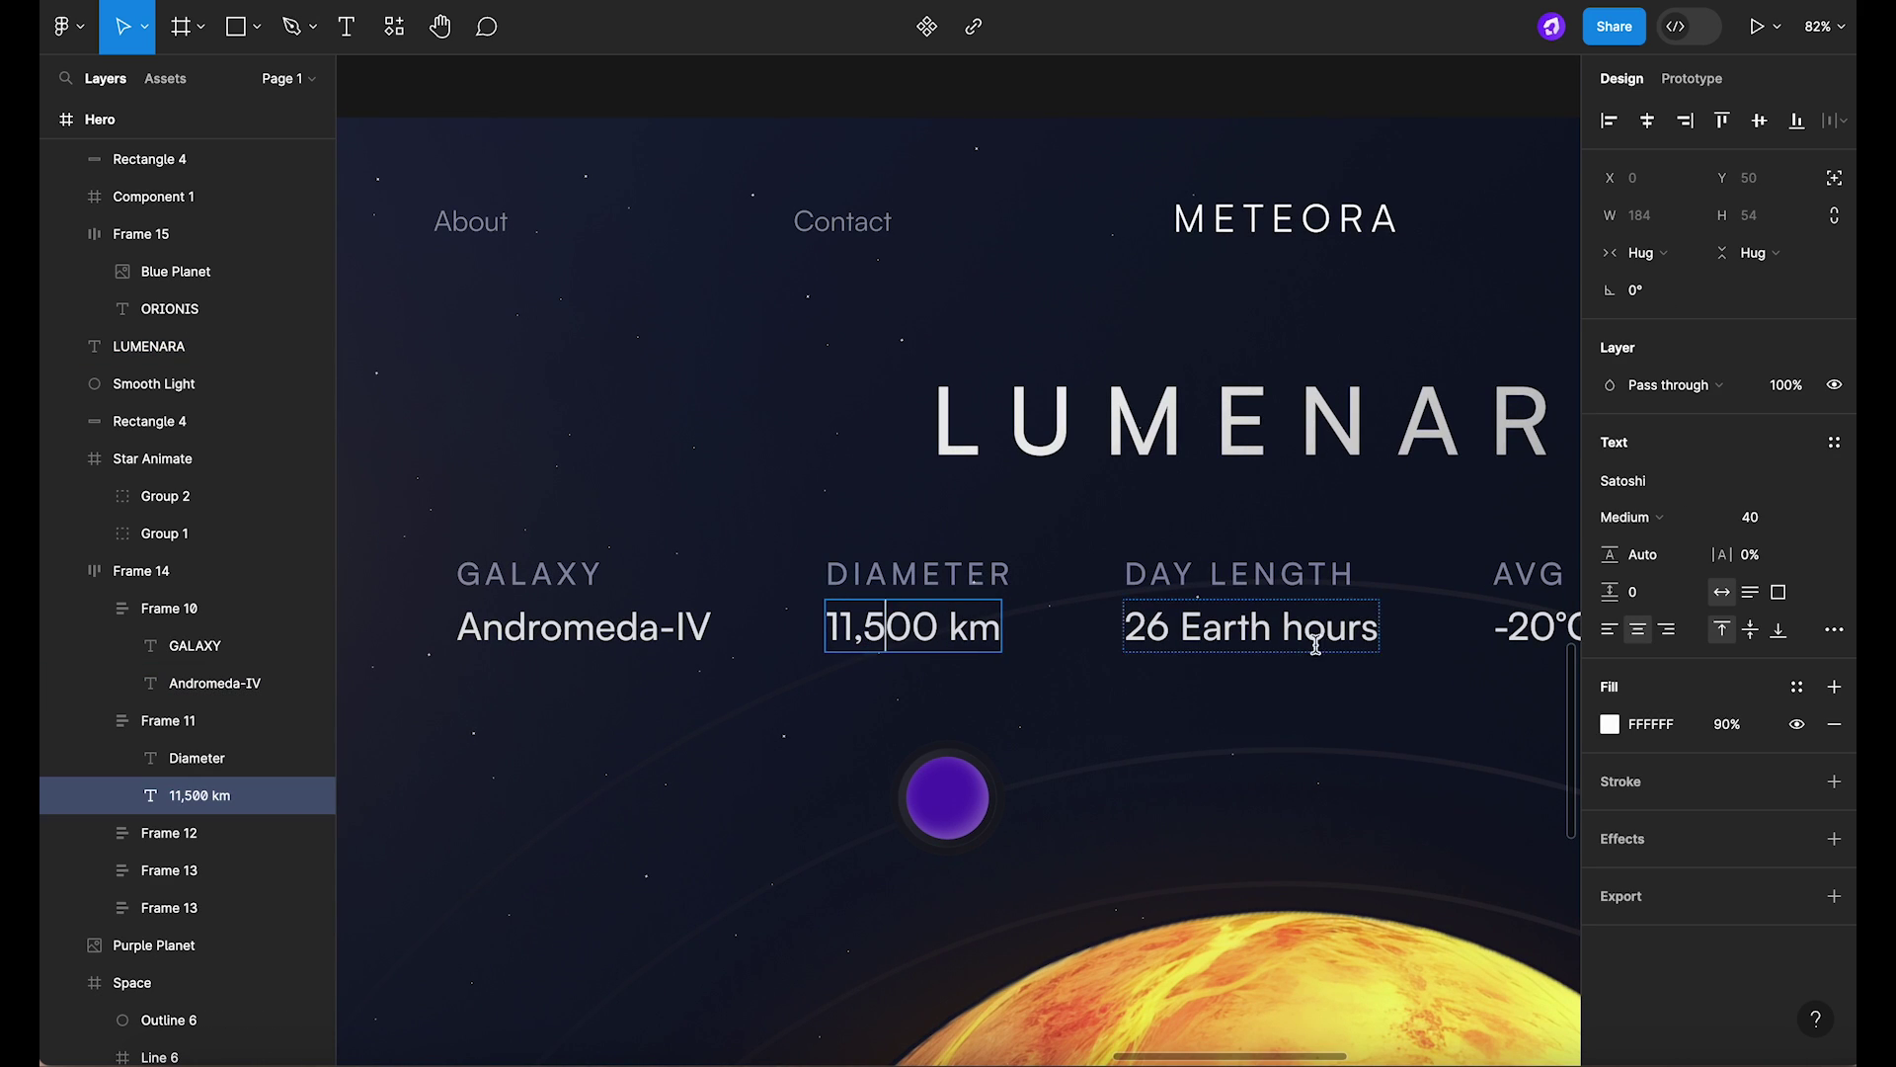
{"action": "type", "text": "4"}
Update LUMENARA's facts to a day length of 56 Earth hours, an average temperature of 10°C to 30°C and a Tropical climate.
{"action": "type", "text": "5"}
{"action": "scroll", "coordinate": [1143, 642], "scroll_direction": "right", "scroll_amount": 5}
{"action": "left_click_drag", "start_coordinate": [1149, 627], "coordinate": [1001, 663]}
{"action": "type", "text": "1"}
{"action": "left_click", "coordinate": [1146, 663]}
{"action": "type", "text": "30°C"}
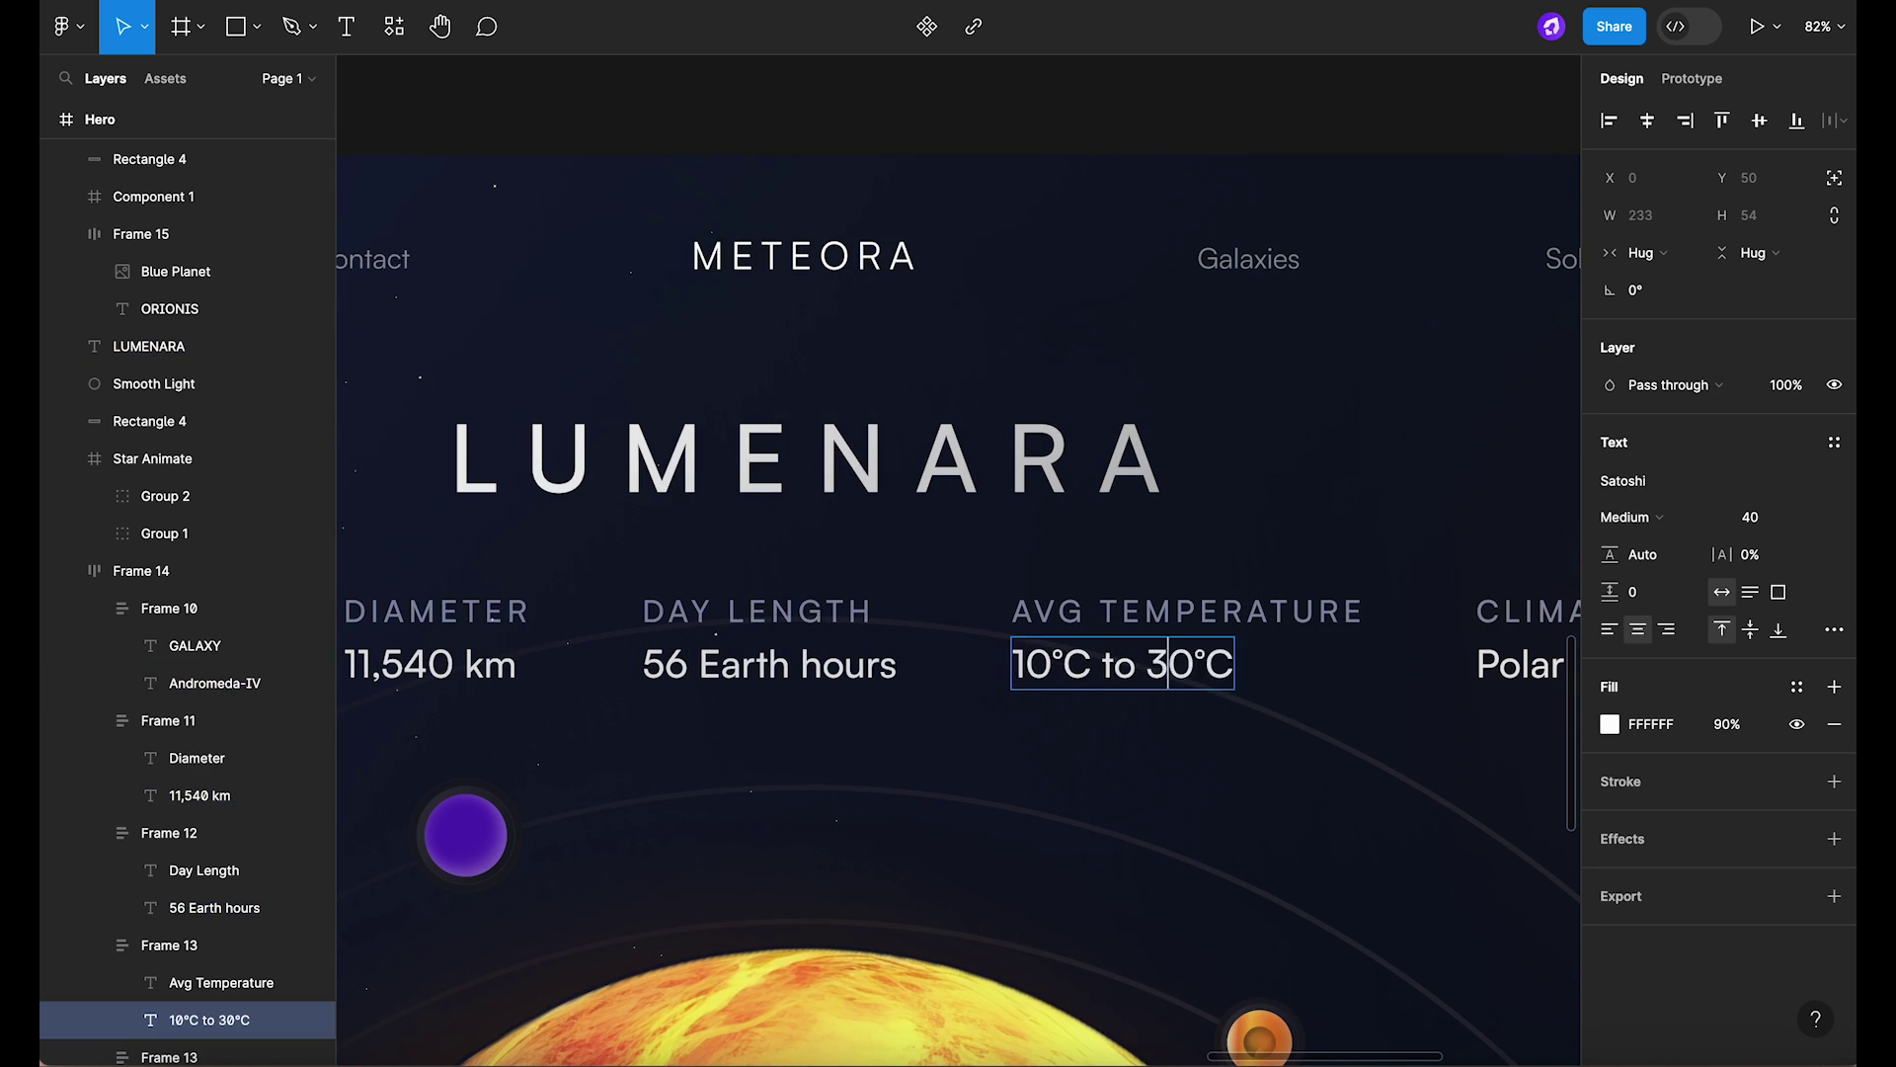
{"action": "type", "text": "Tropi"}
{"action": "type", "text": "cal"}
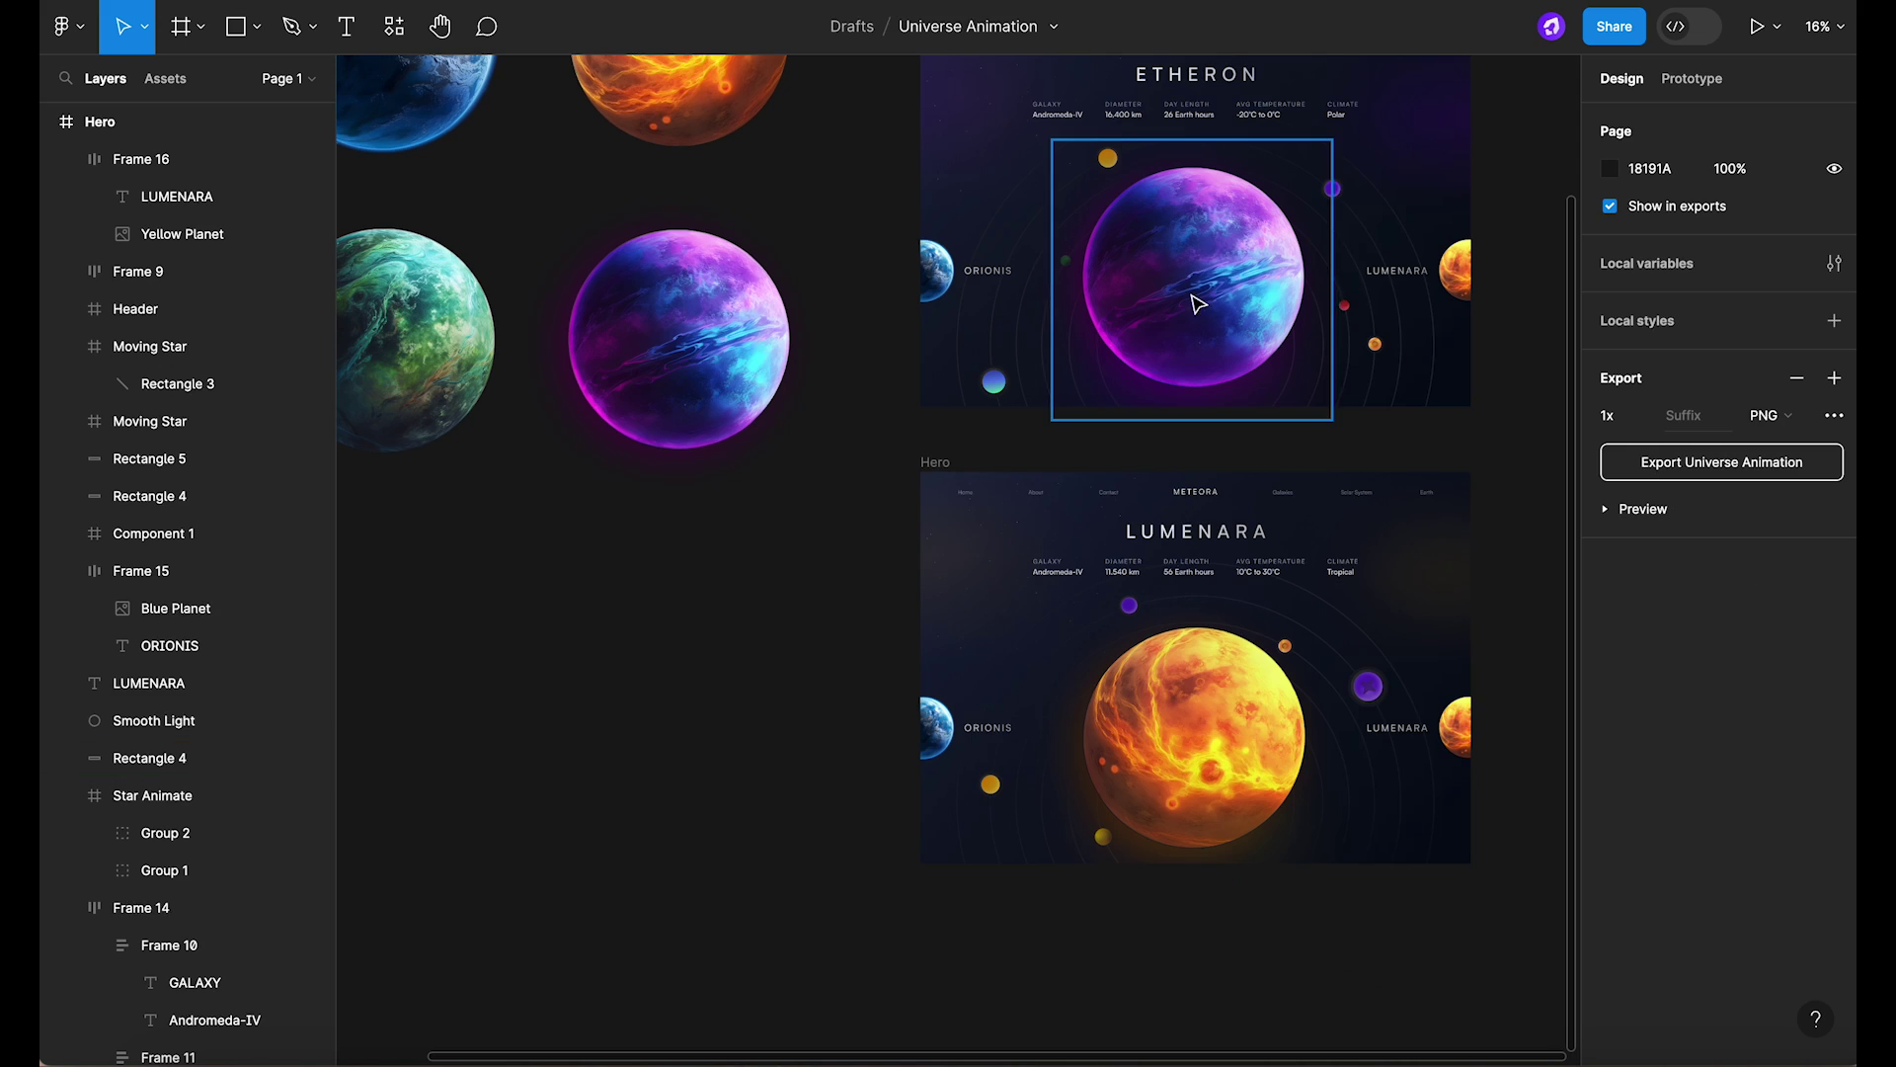
Duplicate the standalone purple planet and place the copy beside the lower Hero frame's left edge.
{"action": "left_click", "coordinate": [677, 340]}
{"action": "key", "text": "ctrl+d"}
{"action": "left_click_drag", "start_coordinate": [676, 340], "coordinate": [740, 720]}
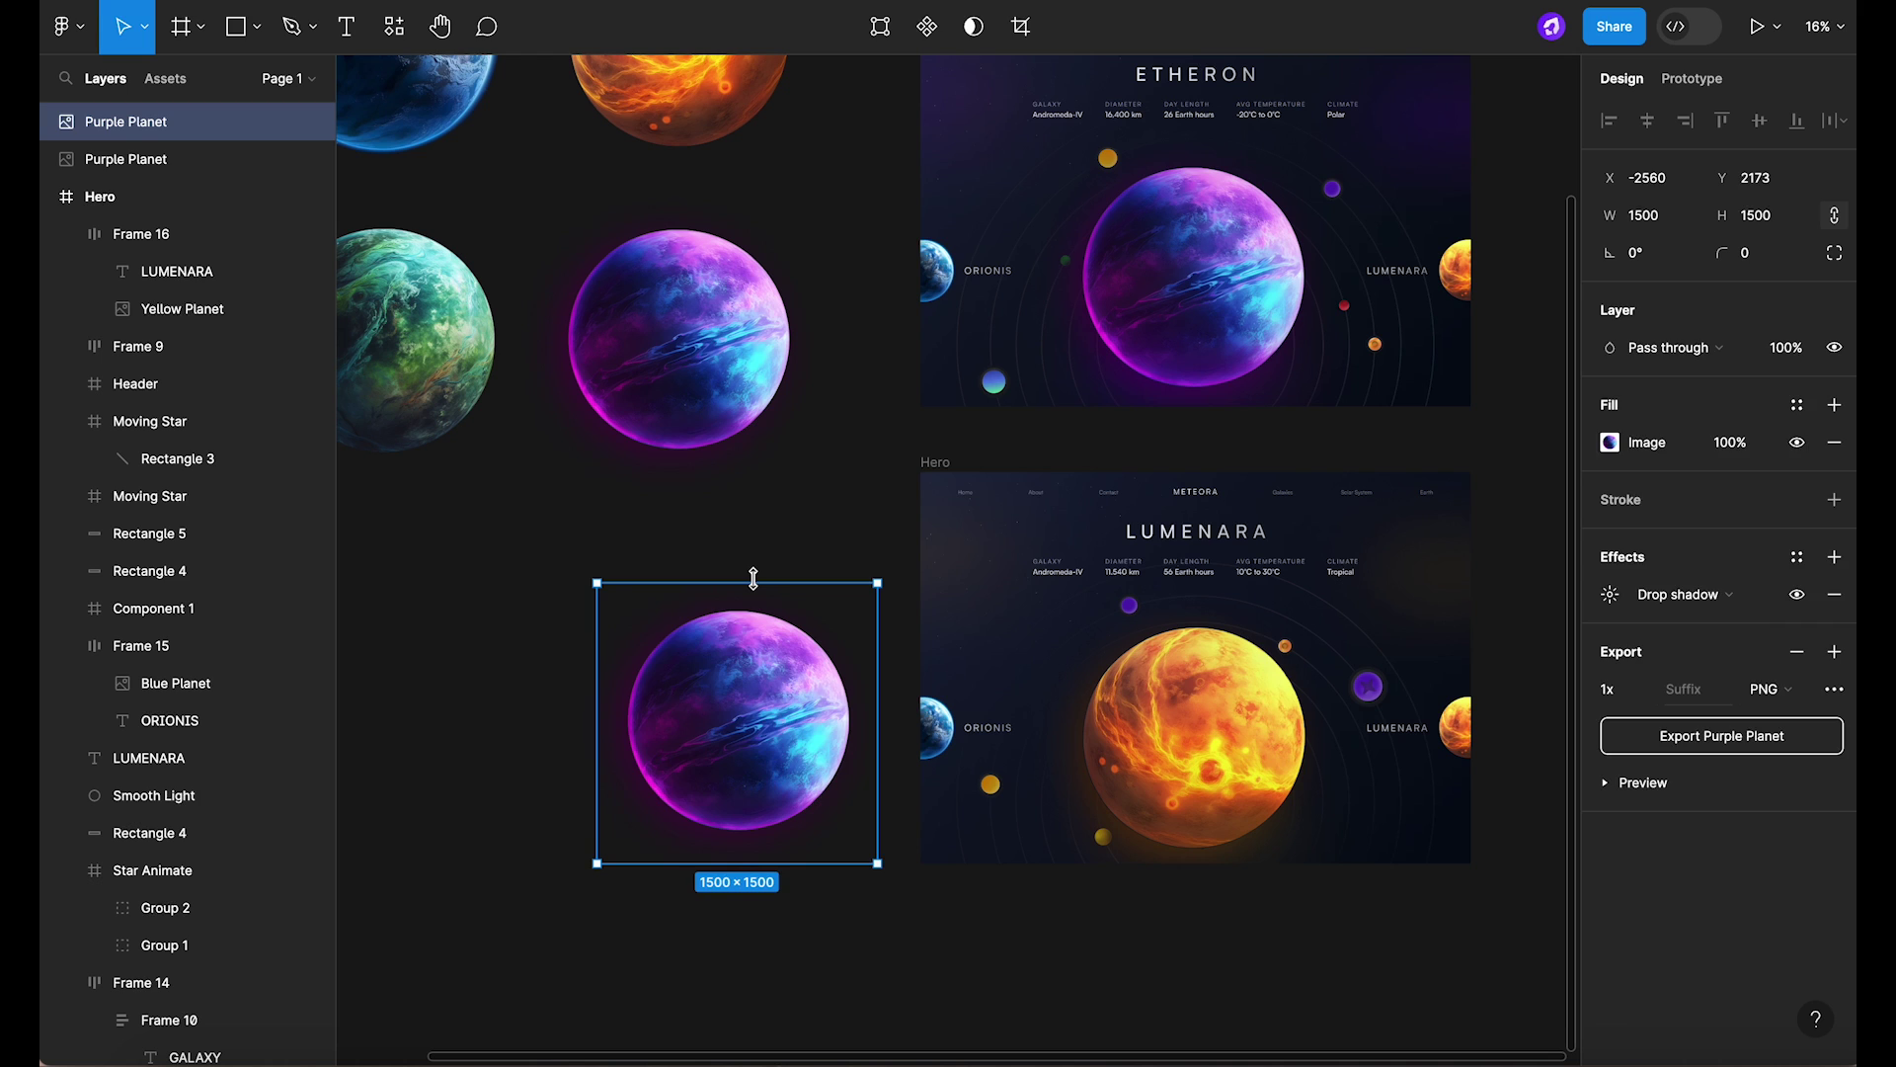
Scale the purple planet copy down to match the size of the small blue planet beside ORIONIS.
{"action": "key", "text": "k"}
{"action": "left_click_drag", "start_coordinate": [736, 580], "coordinate": [753, 776]}
{"action": "left_click", "coordinate": [912, 744], "text": "super"}
{"action": "left_click", "coordinate": [736, 814]}
{"action": "scroll", "coordinate": [737, 814], "scroll_direction": "up", "scroll_amount": 5}
{"action": "left_click_drag", "start_coordinate": [769, 691], "coordinate": [769, 720]}
{"action": "scroll", "coordinate": [768, 723], "scroll_direction": "down", "scroll_amount": 3}
Replace the lower Hero's small blue planet with the scaled purple planet and change its label to ETHERON.
{"action": "left_click", "coordinate": [1229, 602]}
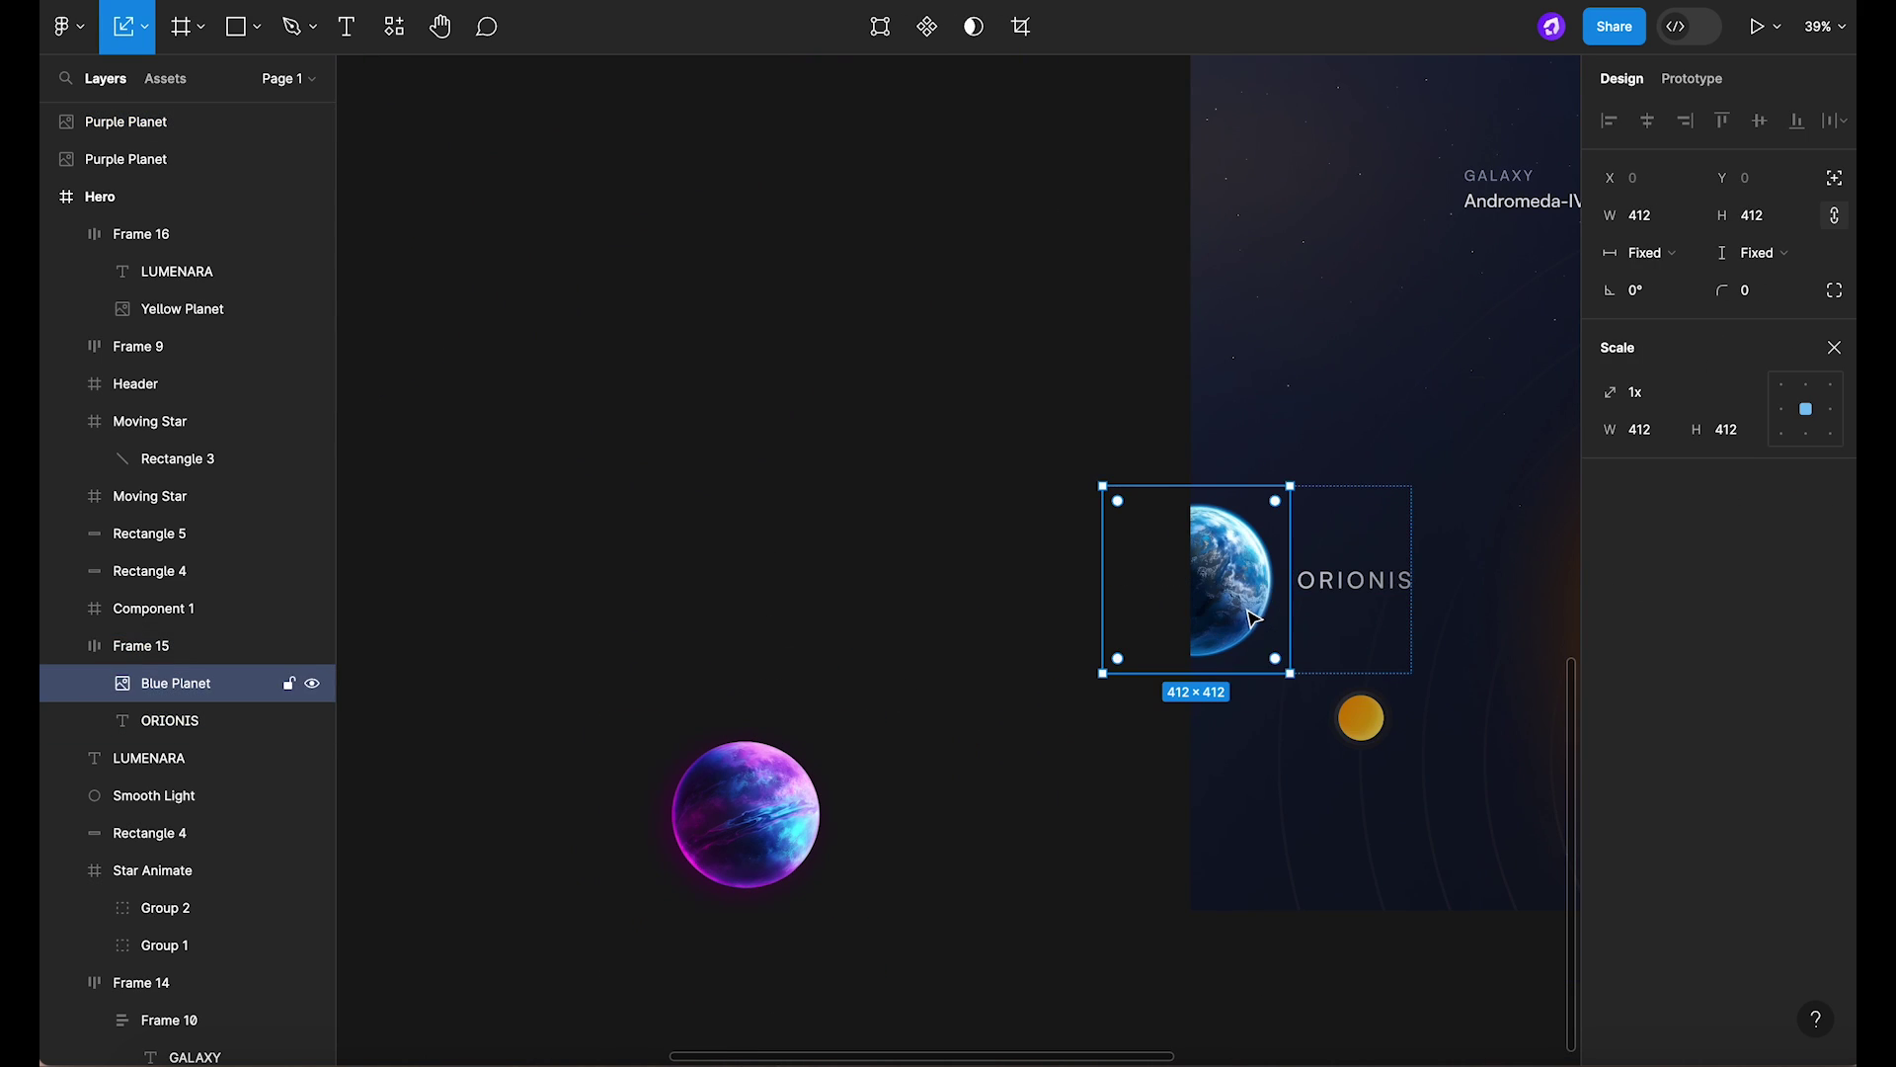
{"action": "right_click", "coordinate": [1249, 617]}
{"action": "left_click", "coordinate": [1355, 458]}
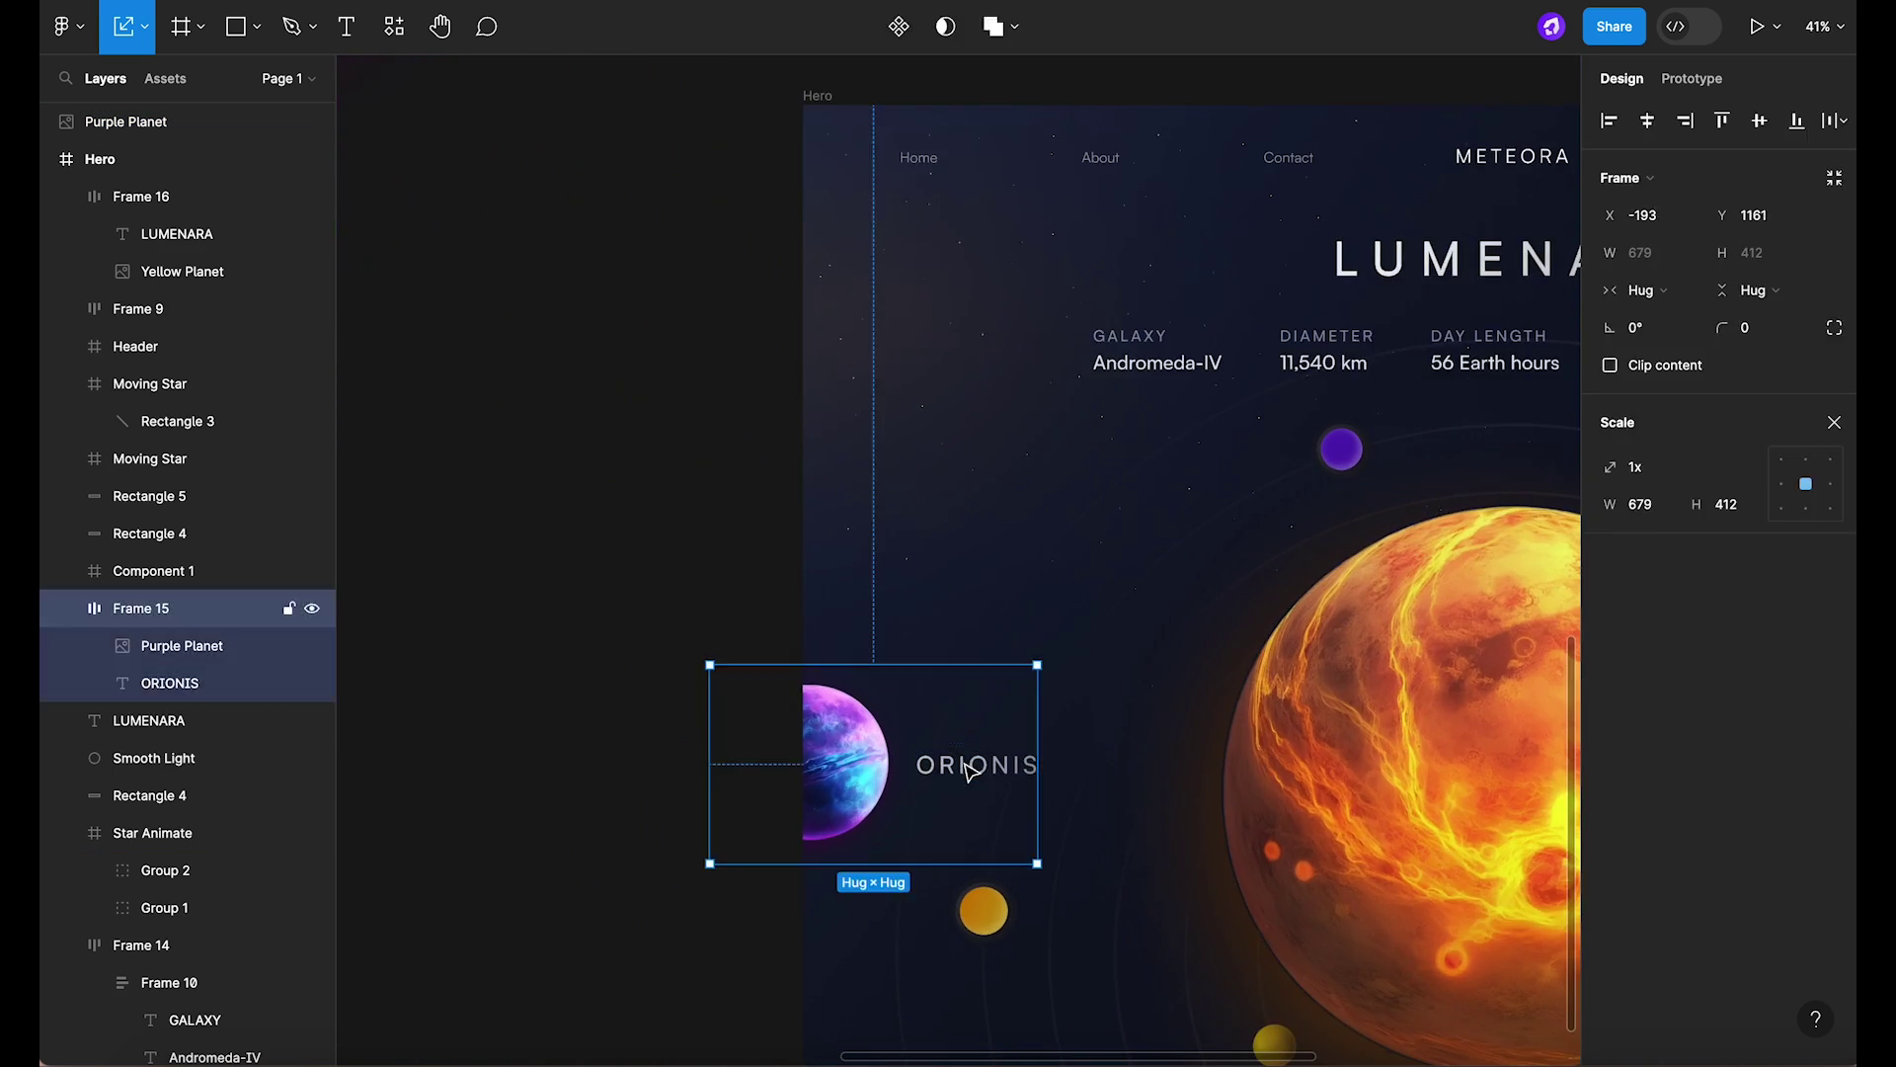
{"action": "double_click", "coordinate": [969, 765]}
{"action": "type", "text": "ETHERON"}
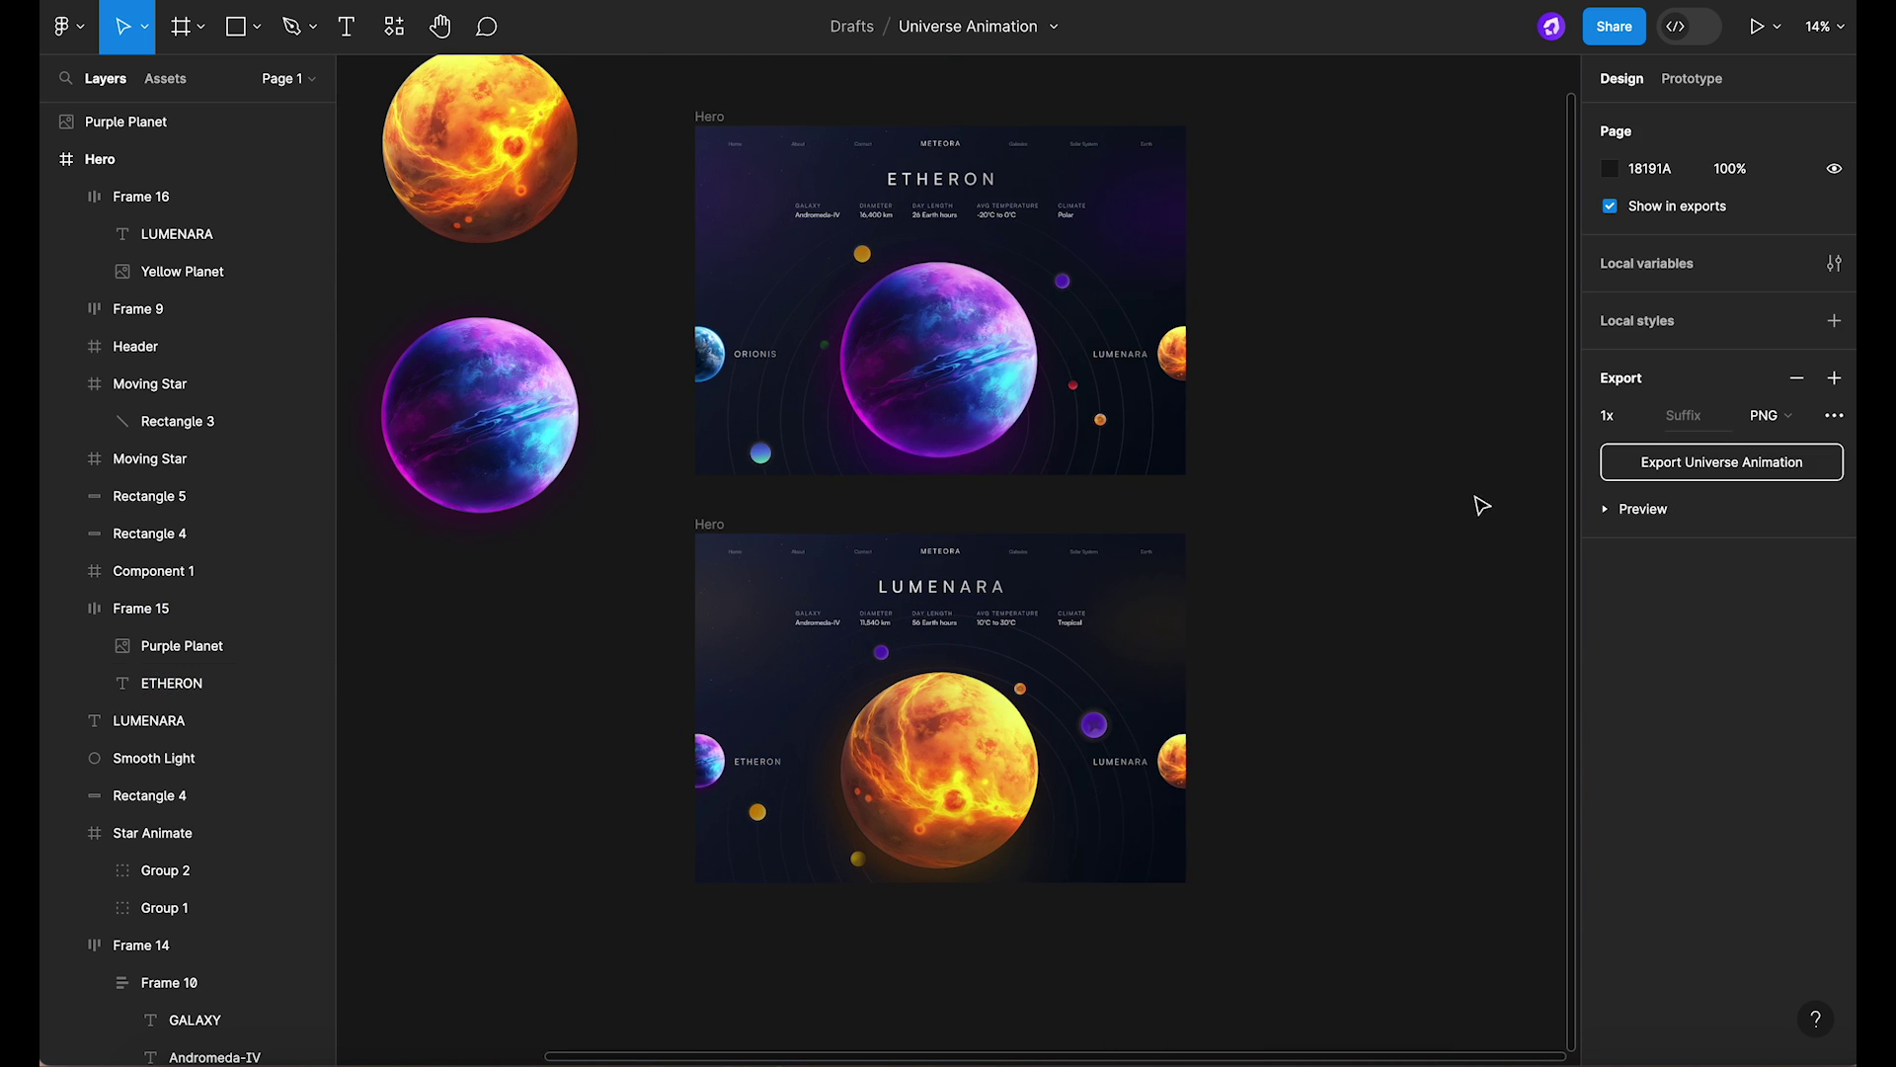
Copy the standalone green planet beside the lower Hero frame's right edge and scale the copy down to 412 × 412.
{"action": "scroll", "coordinate": [1526, 553], "scroll_direction": "down", "scroll_amount": 3}
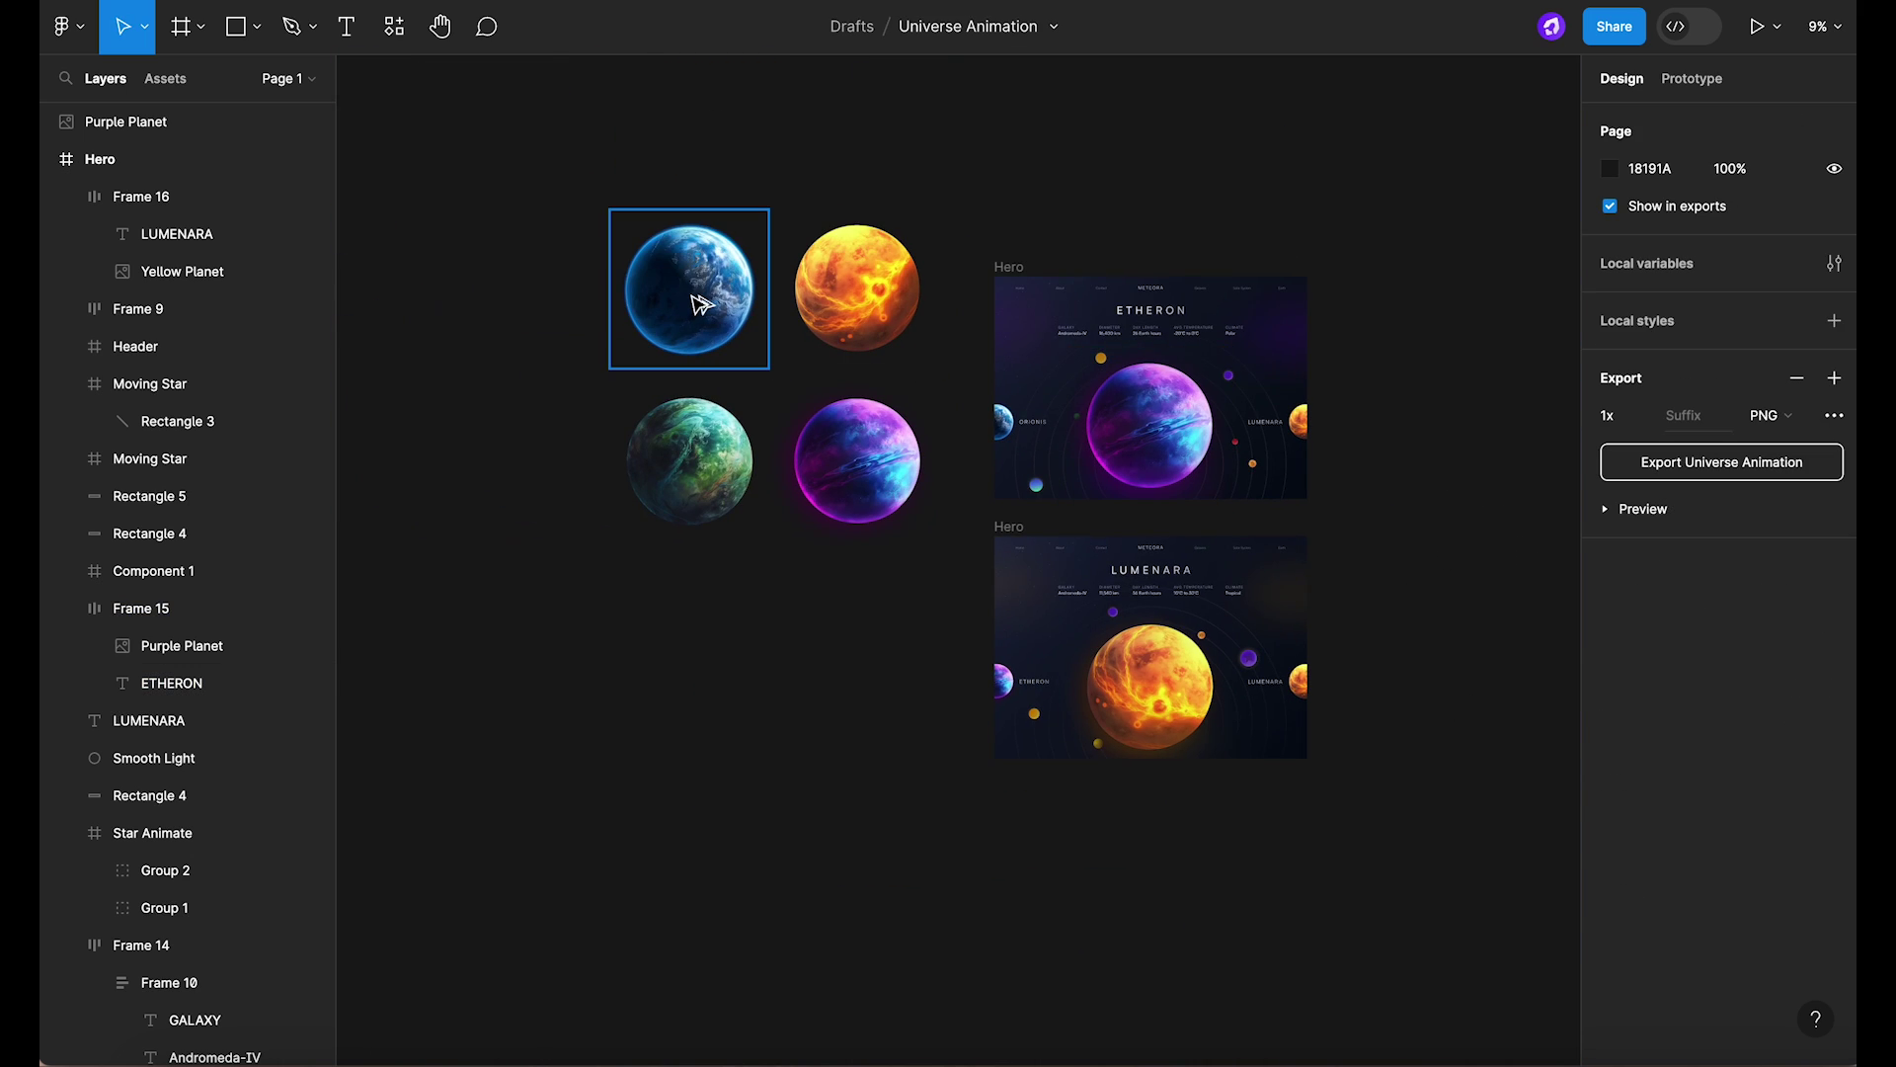
{"action": "left_click_drag", "start_coordinate": [699, 483], "coordinate": [1371, 700], "text": "alt"}
{"action": "scroll", "coordinate": [1383, 598], "scroll_direction": "up", "scroll_amount": 3}
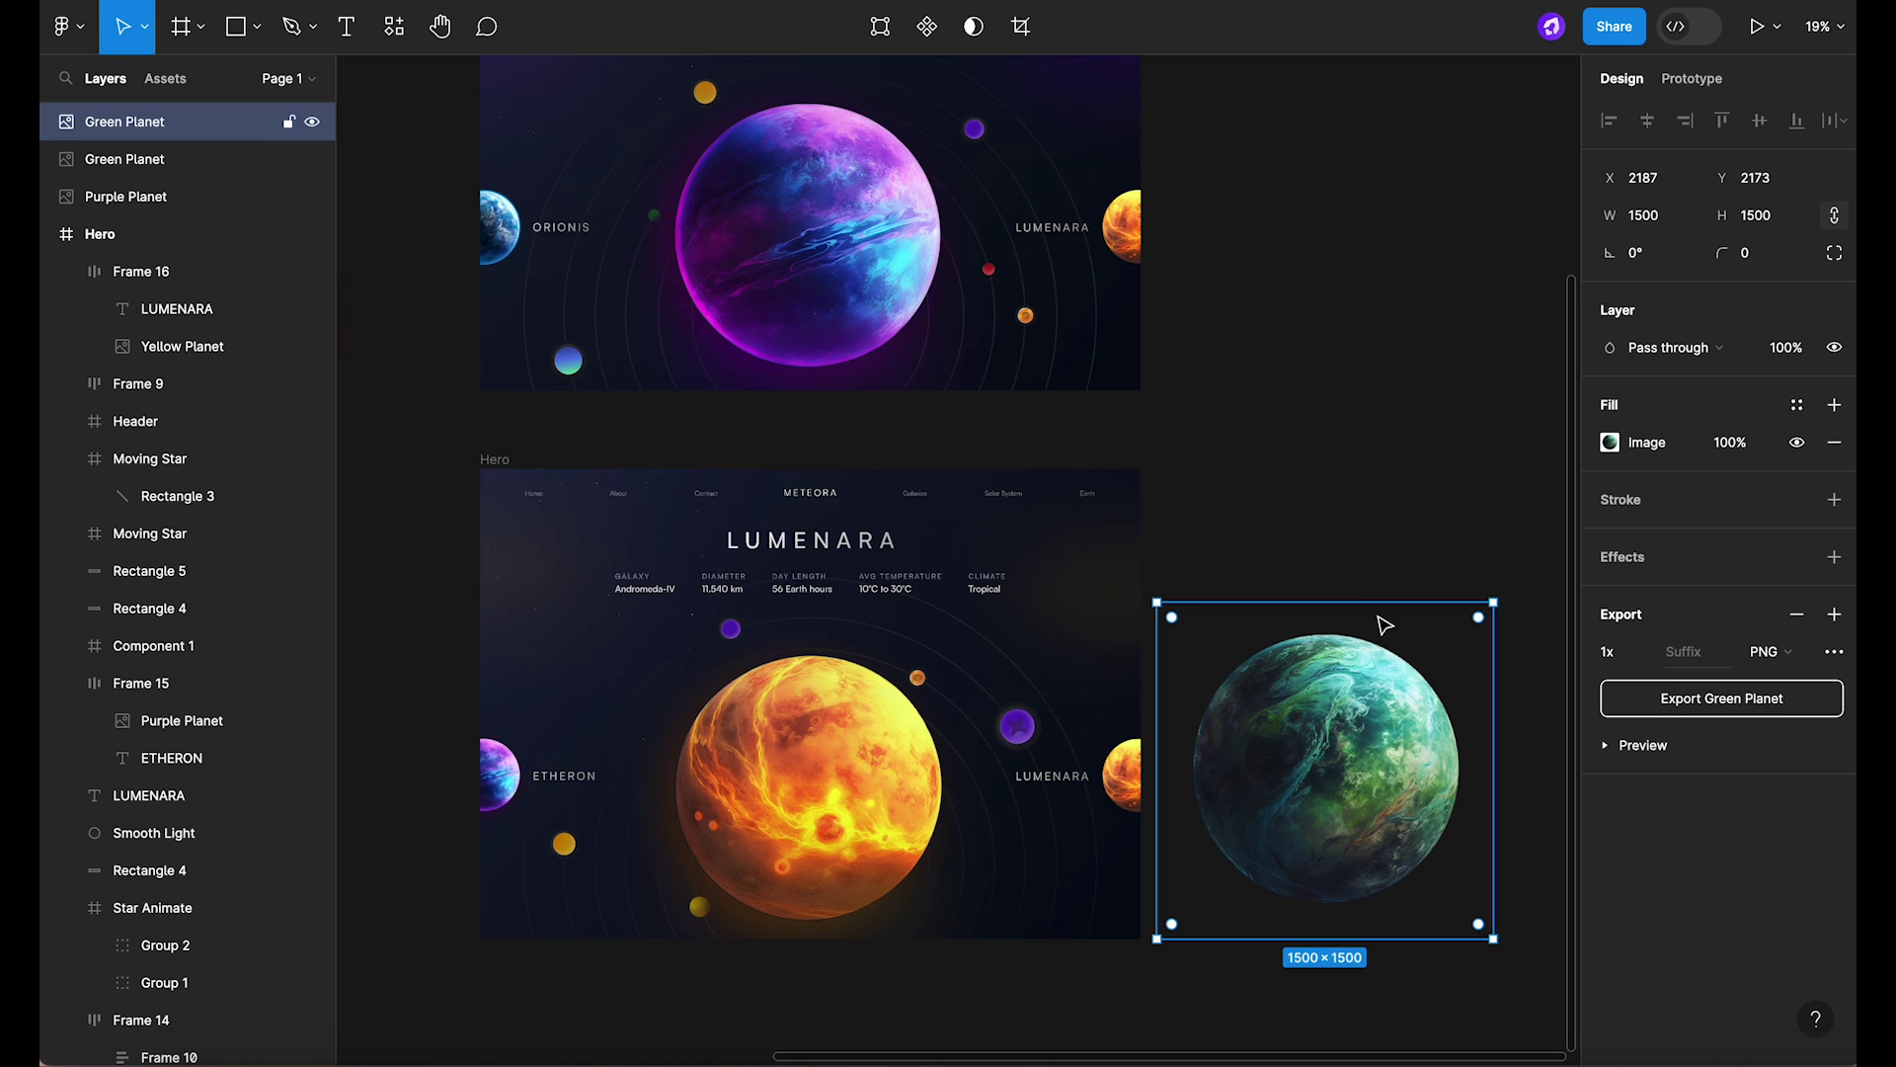
{"action": "key", "text": "k"}
{"action": "left_click_drag", "start_coordinate": [1373, 602], "coordinate": [1256, 672]}
{"action": "scroll", "coordinate": [1328, 857], "scroll_direction": "up", "scroll_amount": 5}
{"action": "scroll", "coordinate": [1257, 635], "scroll_direction": "up", "scroll_amount": 10}
{"action": "scroll", "coordinate": [1258, 668], "scroll_direction": "down", "scroll_amount": 10}
Replace the lower Hero's small yellow planet with the scaled green planet and delete the leftover copy on the canvas.
{"action": "key", "text": "super+c"}
{"action": "right_click", "coordinate": [1109, 700]}
{"action": "left_click", "coordinate": [1190, 457]}
{"action": "left_click", "coordinate": [1269, 706]}
{"action": "key", "text": "BackSpace"}
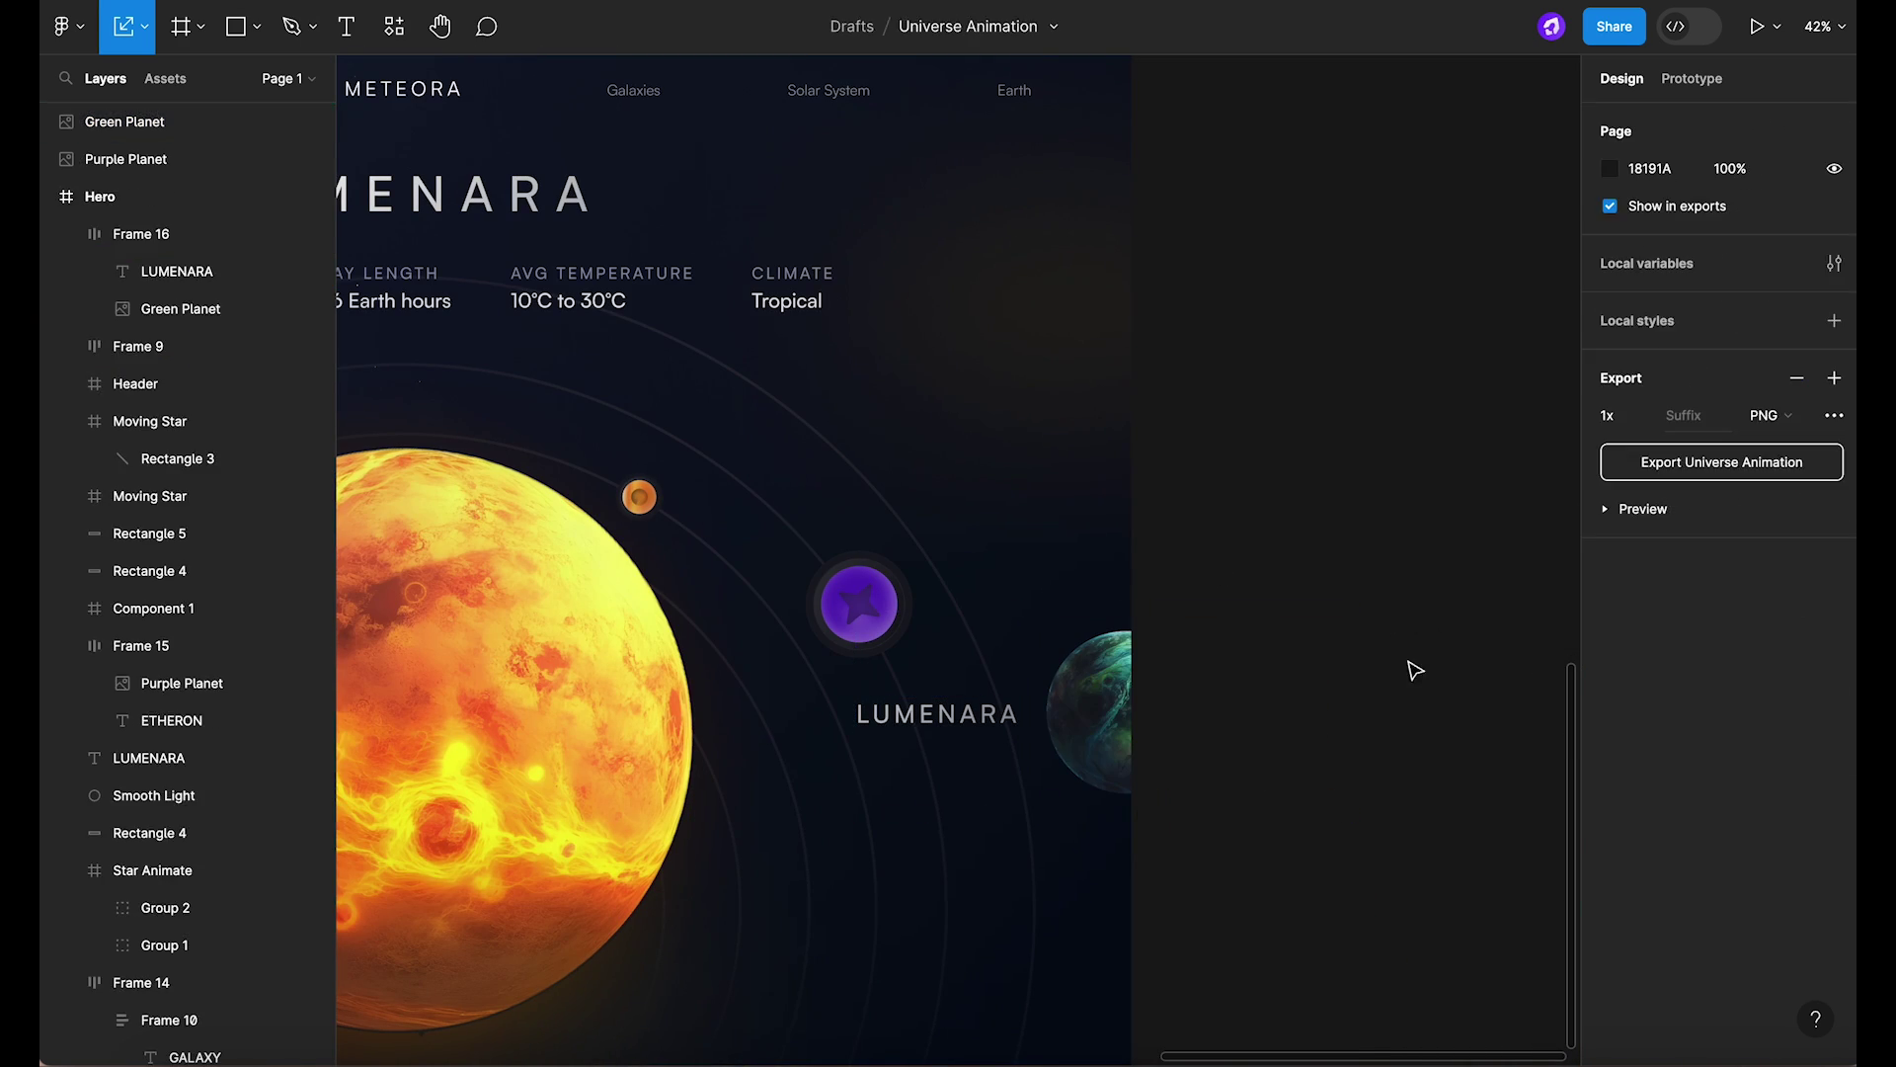
Add a green drop shadow to the LUMENARA Hero's small green planet with X 7, Y 8, blur 41, colour 016635 and 50% opacity.
{"action": "scroll", "coordinate": [1414, 669], "scroll_direction": "down", "scroll_amount": 3}
{"action": "left_click", "coordinate": [1339, 655], "text": "super"}
{"action": "key", "text": "v"}
{"action": "left_click", "coordinate": [1834, 593]}
{"action": "left_click", "coordinate": [1610, 632]}
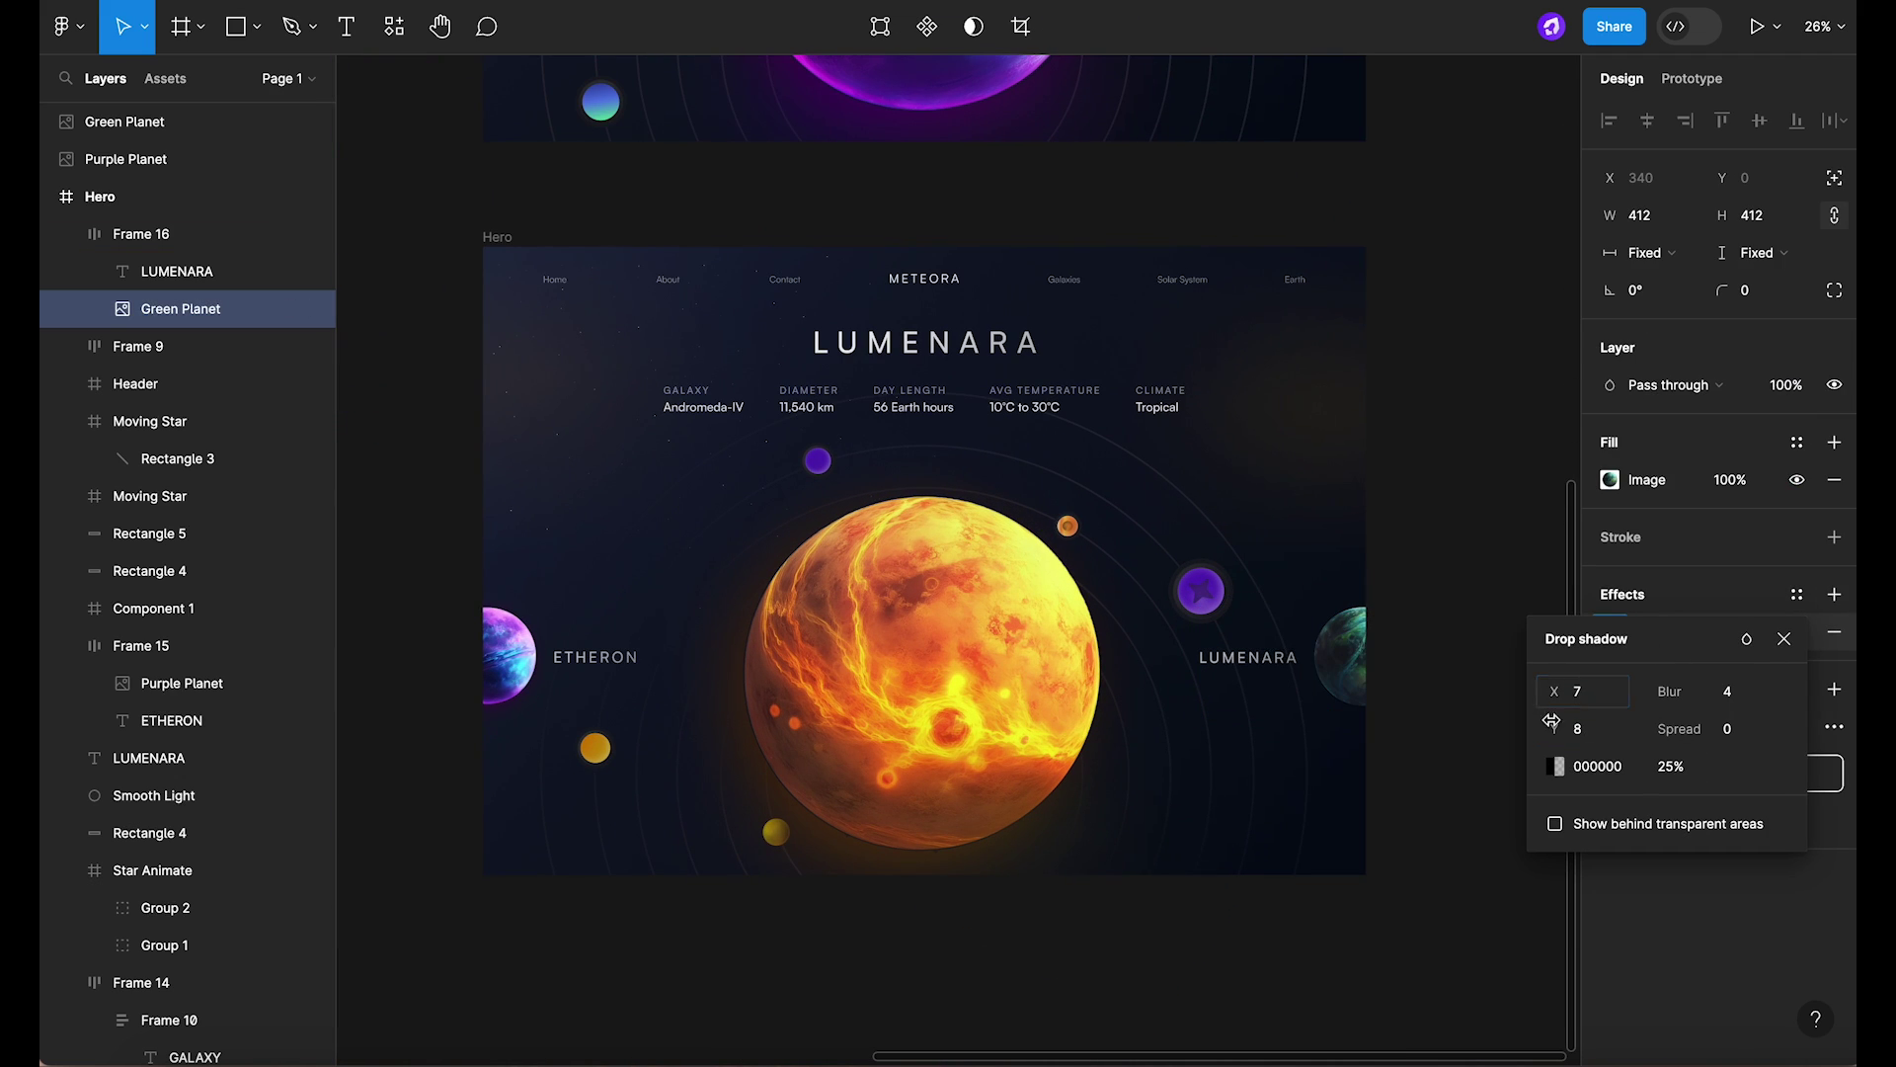
{"action": "left_click", "coordinate": [1558, 767]}
{"action": "left_click", "coordinate": [1391, 773]}
{"action": "left_click_drag", "start_coordinate": [1523, 640], "coordinate": [1526, 636]}
{"action": "left_click_drag", "start_coordinate": [1669, 691], "coordinate": [1853, 700]}
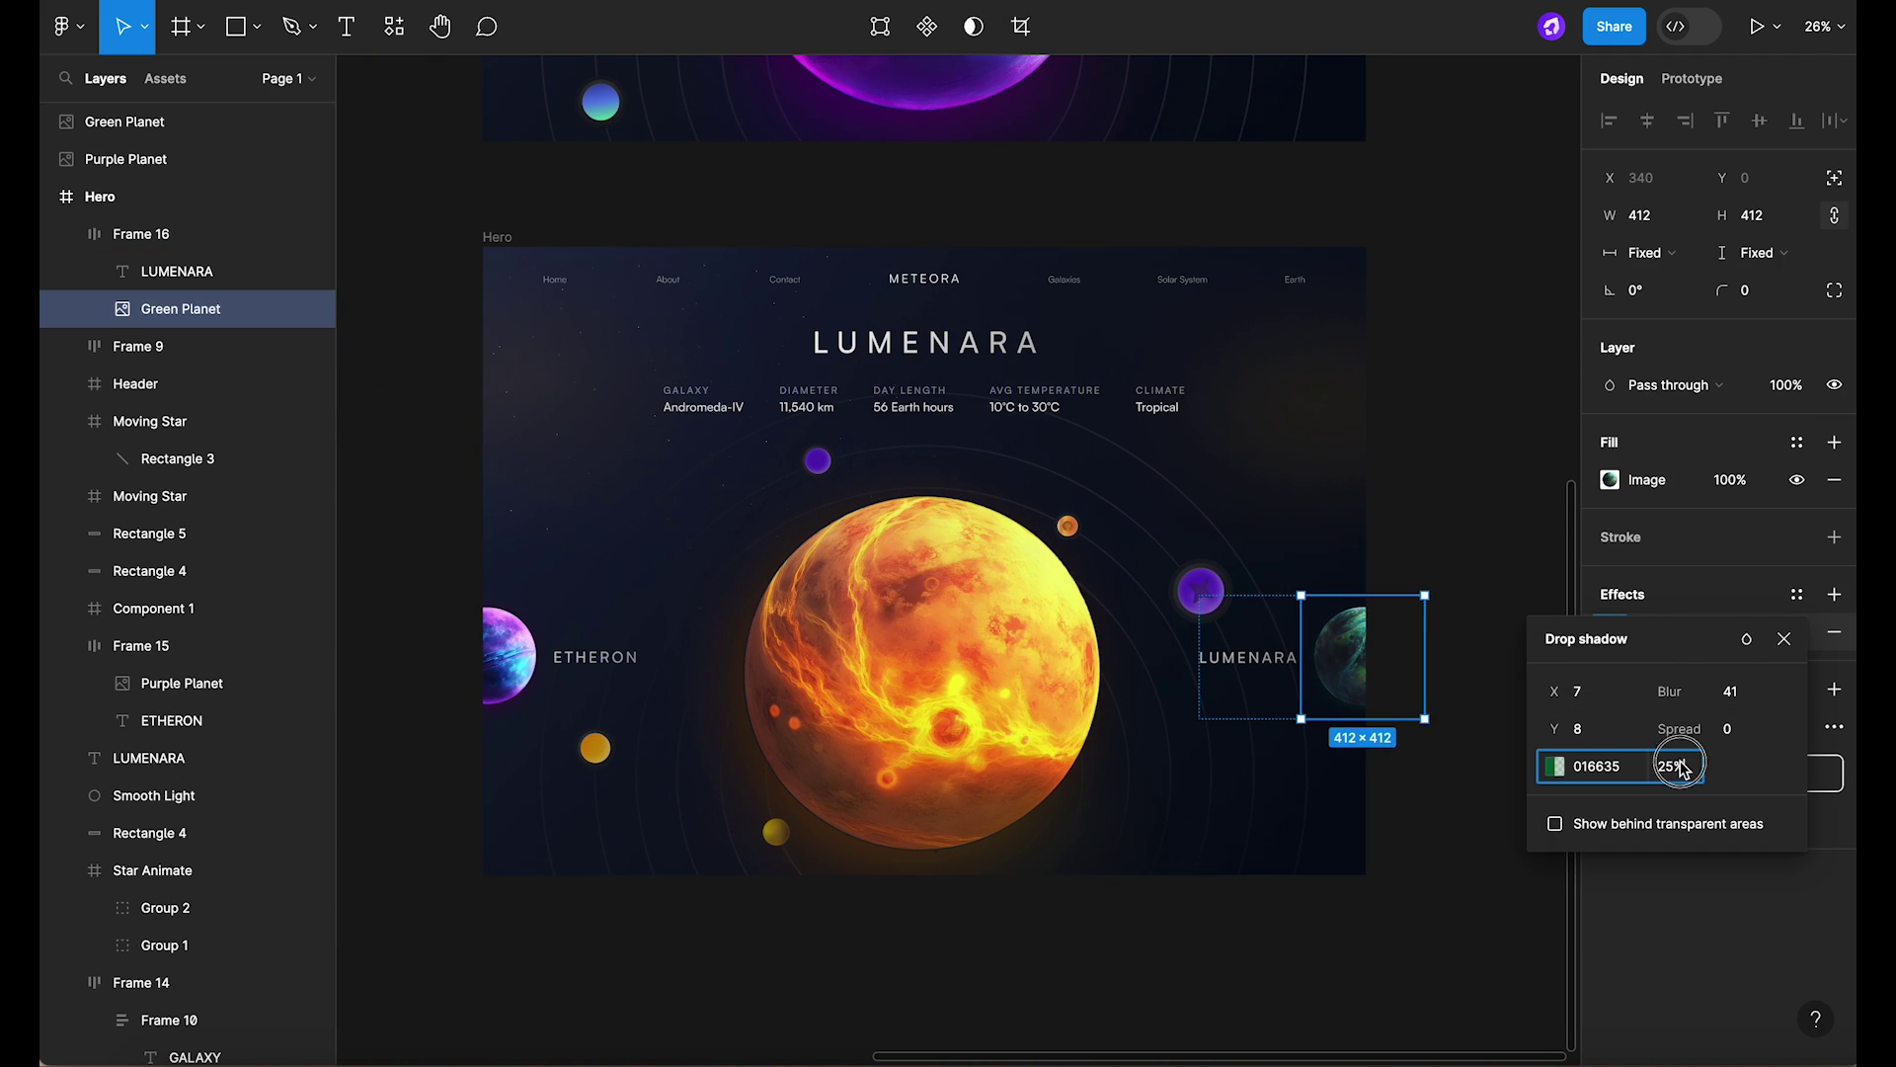
{"action": "type", "text": "50"}
{"action": "key", "text": "Return"}
Change the small green planet's shadow colour to 055B32, set its opacity to 80% and increase its blur.
{"action": "scroll", "coordinate": [1412, 707], "scroll_direction": "up", "scroll_amount": 8}
{"action": "scroll", "coordinate": [1380, 711], "scroll_direction": "down", "scroll_amount": 2}
{"action": "left_click", "coordinate": [1559, 767]}
{"action": "left_click", "coordinate": [1512, 641]}
{"action": "left_click", "coordinate": [1680, 766]}
{"action": "type", "text": "80"}
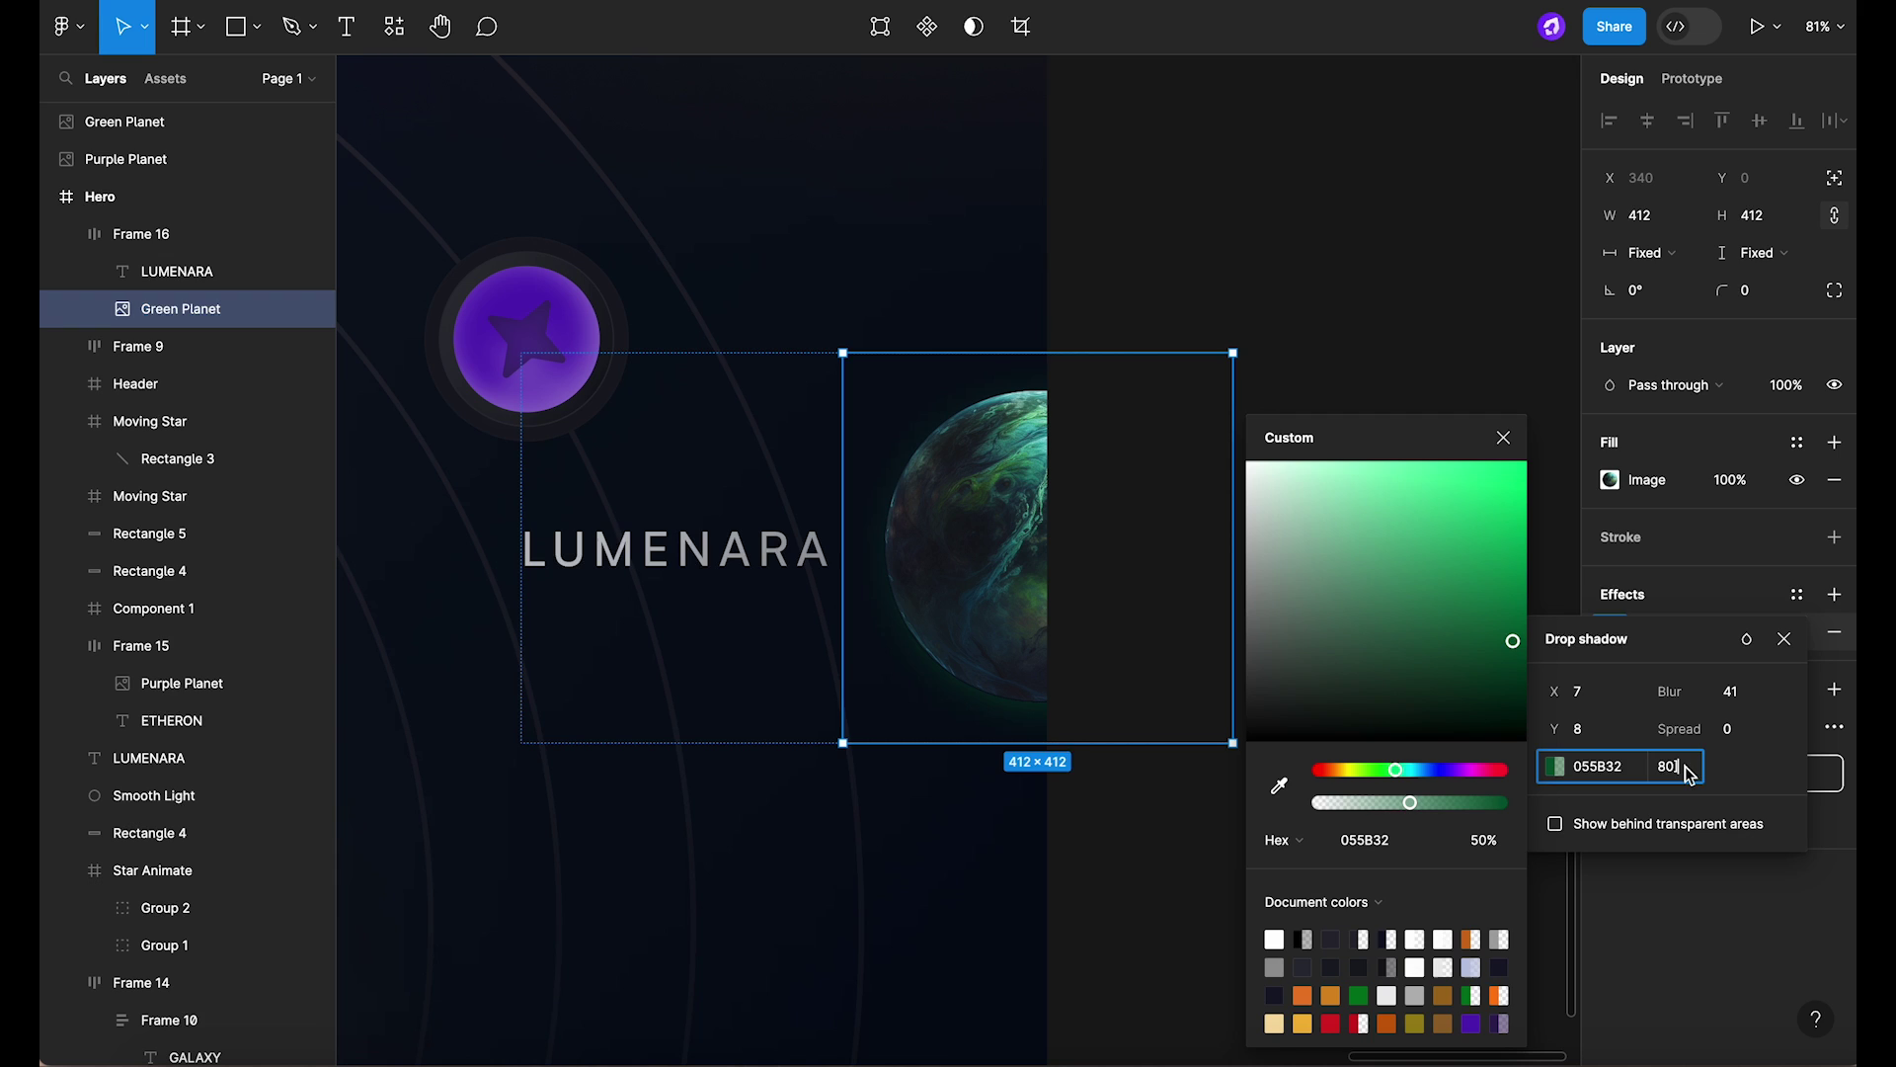
{"action": "key", "text": "Return"}
{"action": "left_click_drag", "start_coordinate": [1718, 693], "coordinate": [1813, 696]}
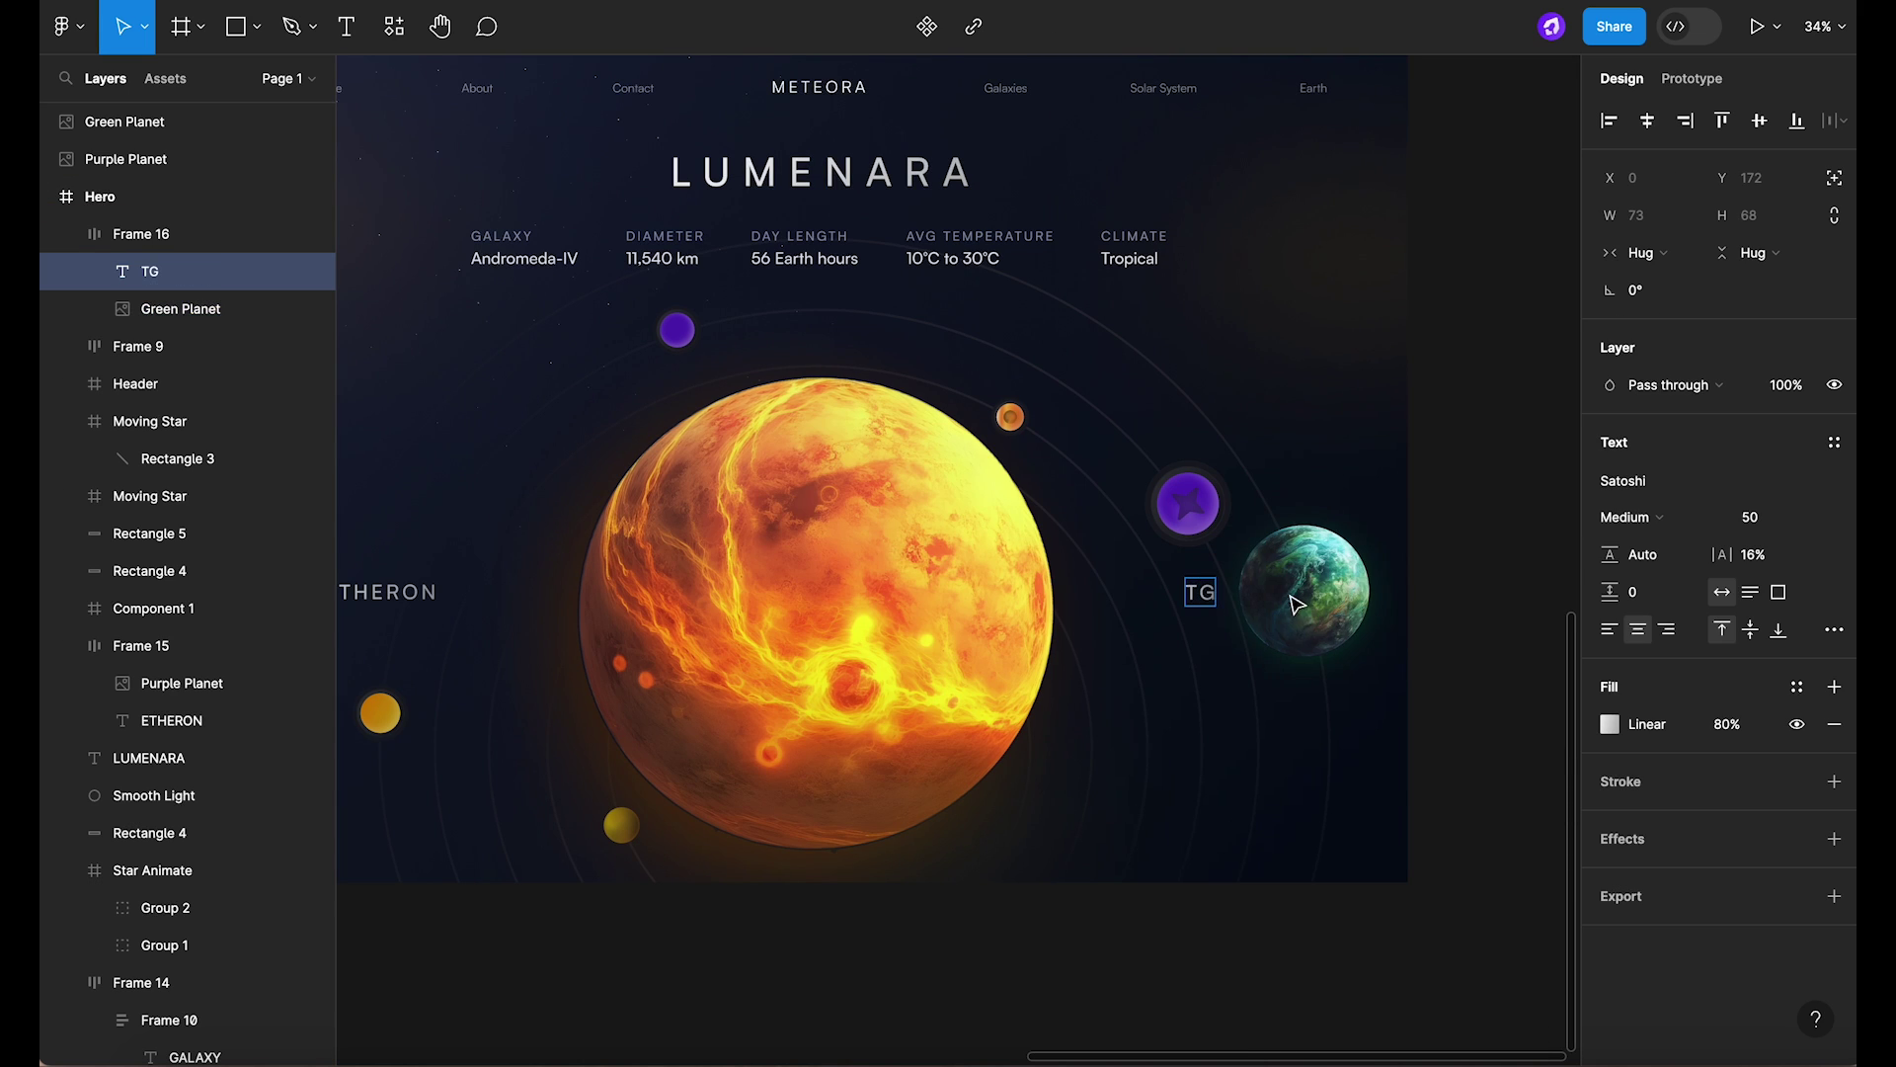
Rename the label beside the small green planet as THERONIX.
{"action": "type", "text": "ERONIX"}
{"action": "key", "text": "Escape"}
{"action": "key", "text": "Escape"}
{"action": "left_click", "coordinate": [1457, 390]}
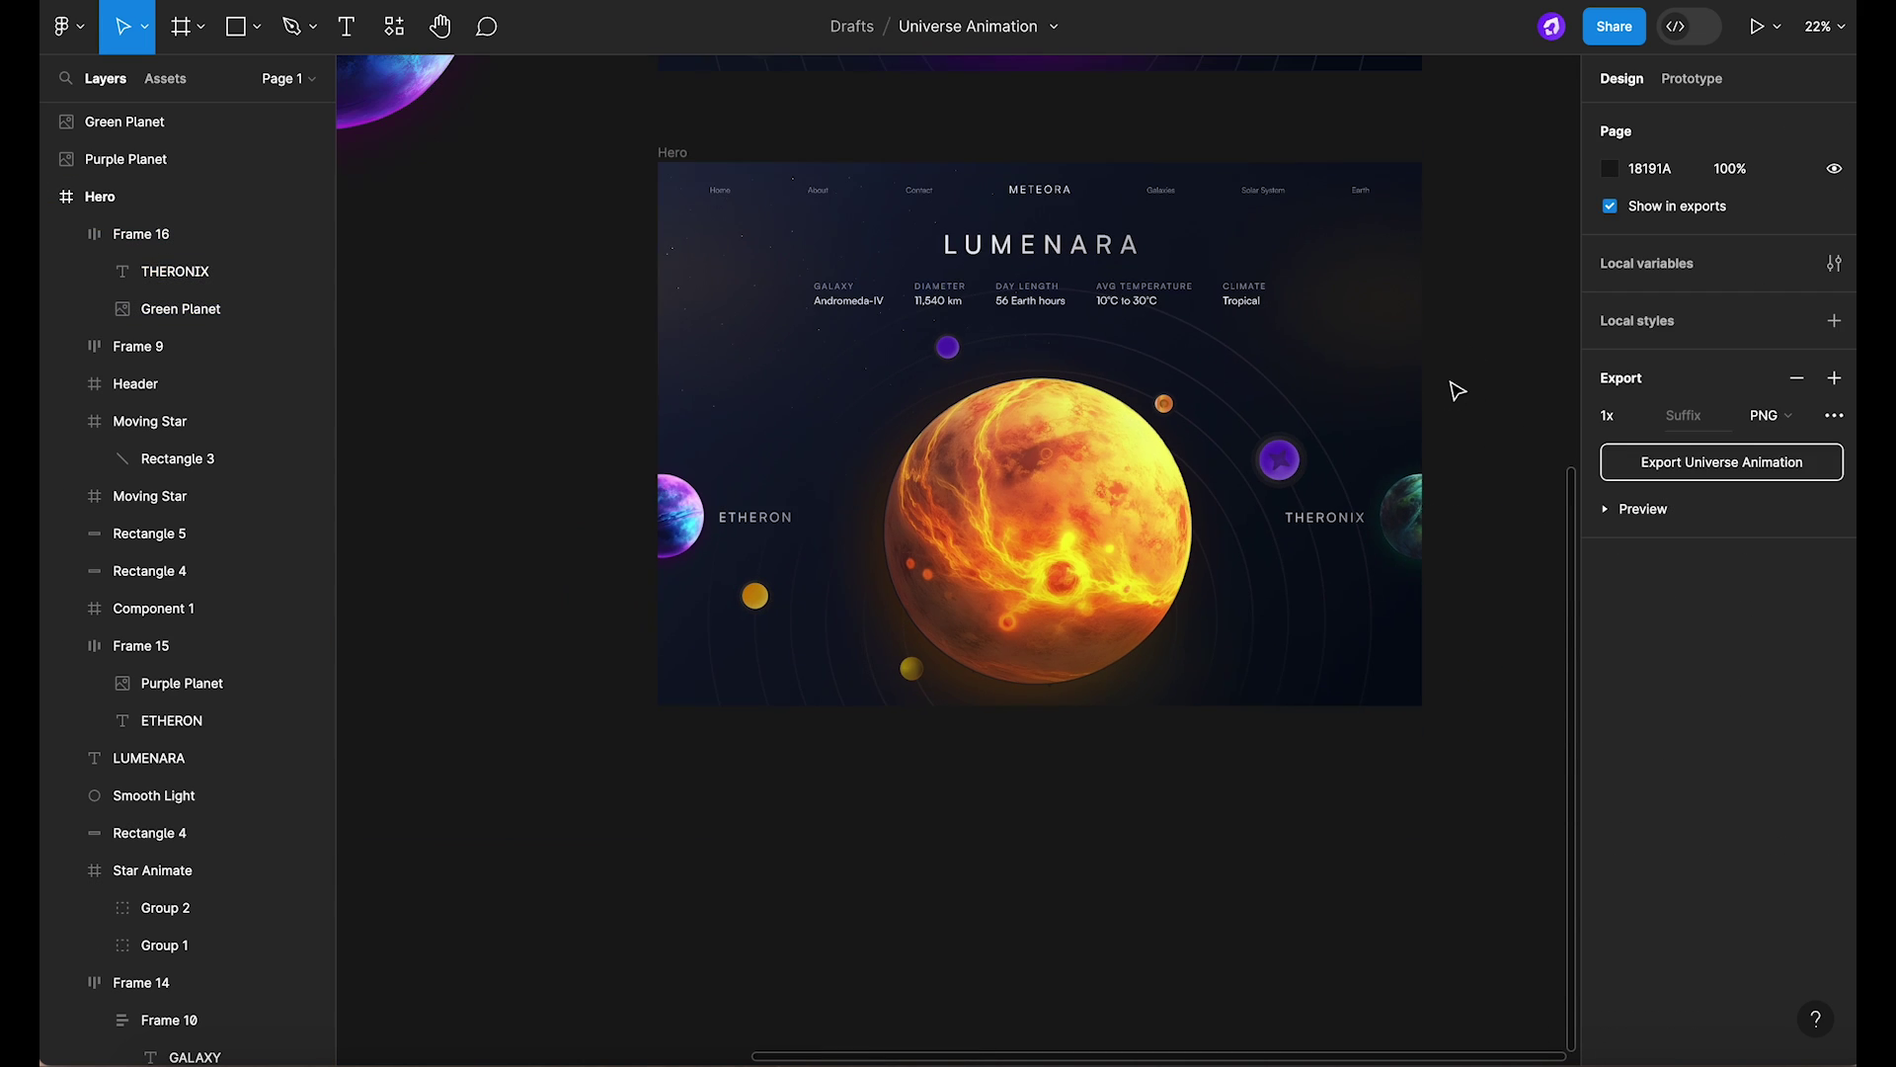
Duplicate the LUMENARA Hero frame directly below itself and rotate the copy's central planet to -120°.
{"action": "scroll", "coordinate": [889, 706], "scroll_direction": "down", "scroll_amount": 5}
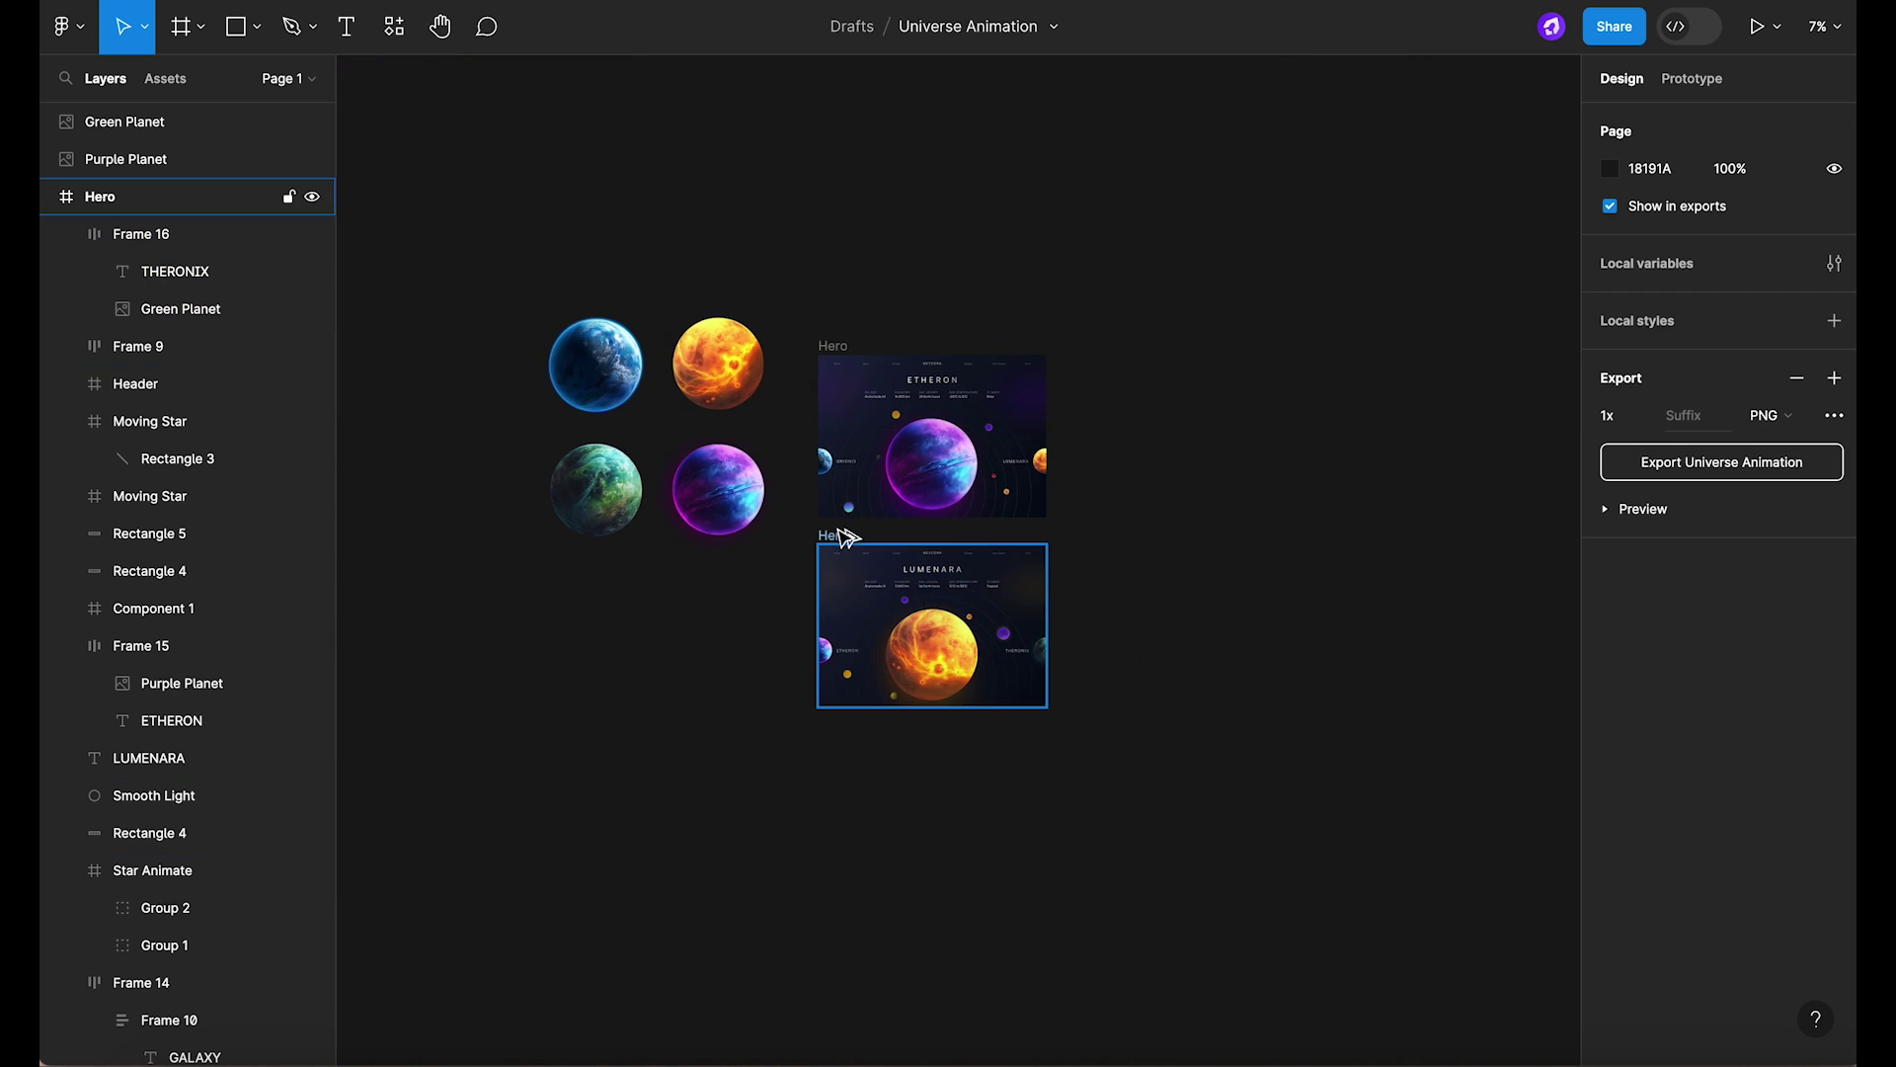
{"action": "left_click_drag", "start_coordinate": [848, 536], "coordinate": [846, 731], "text": "alt"}
{"action": "left_click", "coordinate": [938, 845]}
{"action": "scroll", "coordinate": [957, 859], "scroll_direction": "down", "scroll_amount": 2}
{"action": "scroll", "coordinate": [956, 696], "scroll_direction": "up", "scroll_amount": 3}
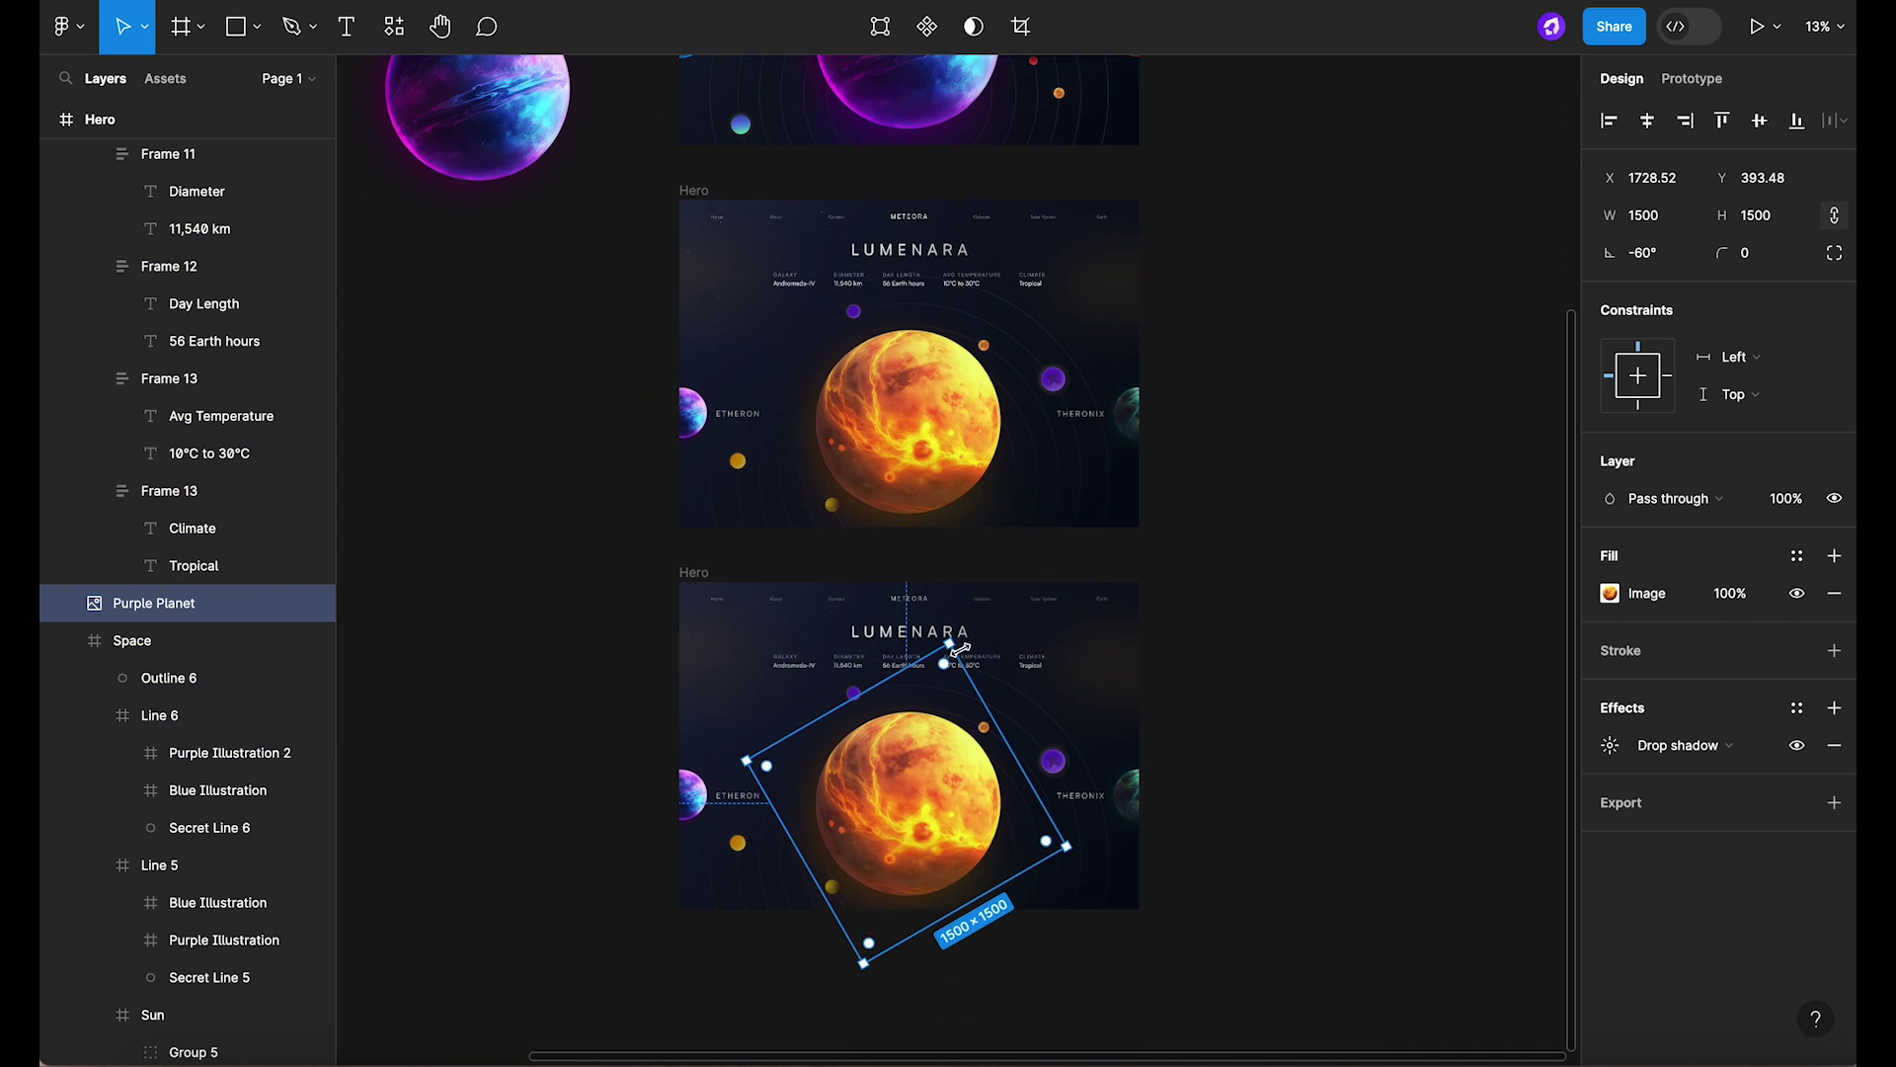
{"action": "left_click_drag", "start_coordinate": [958, 632], "coordinate": [1009, 770]}
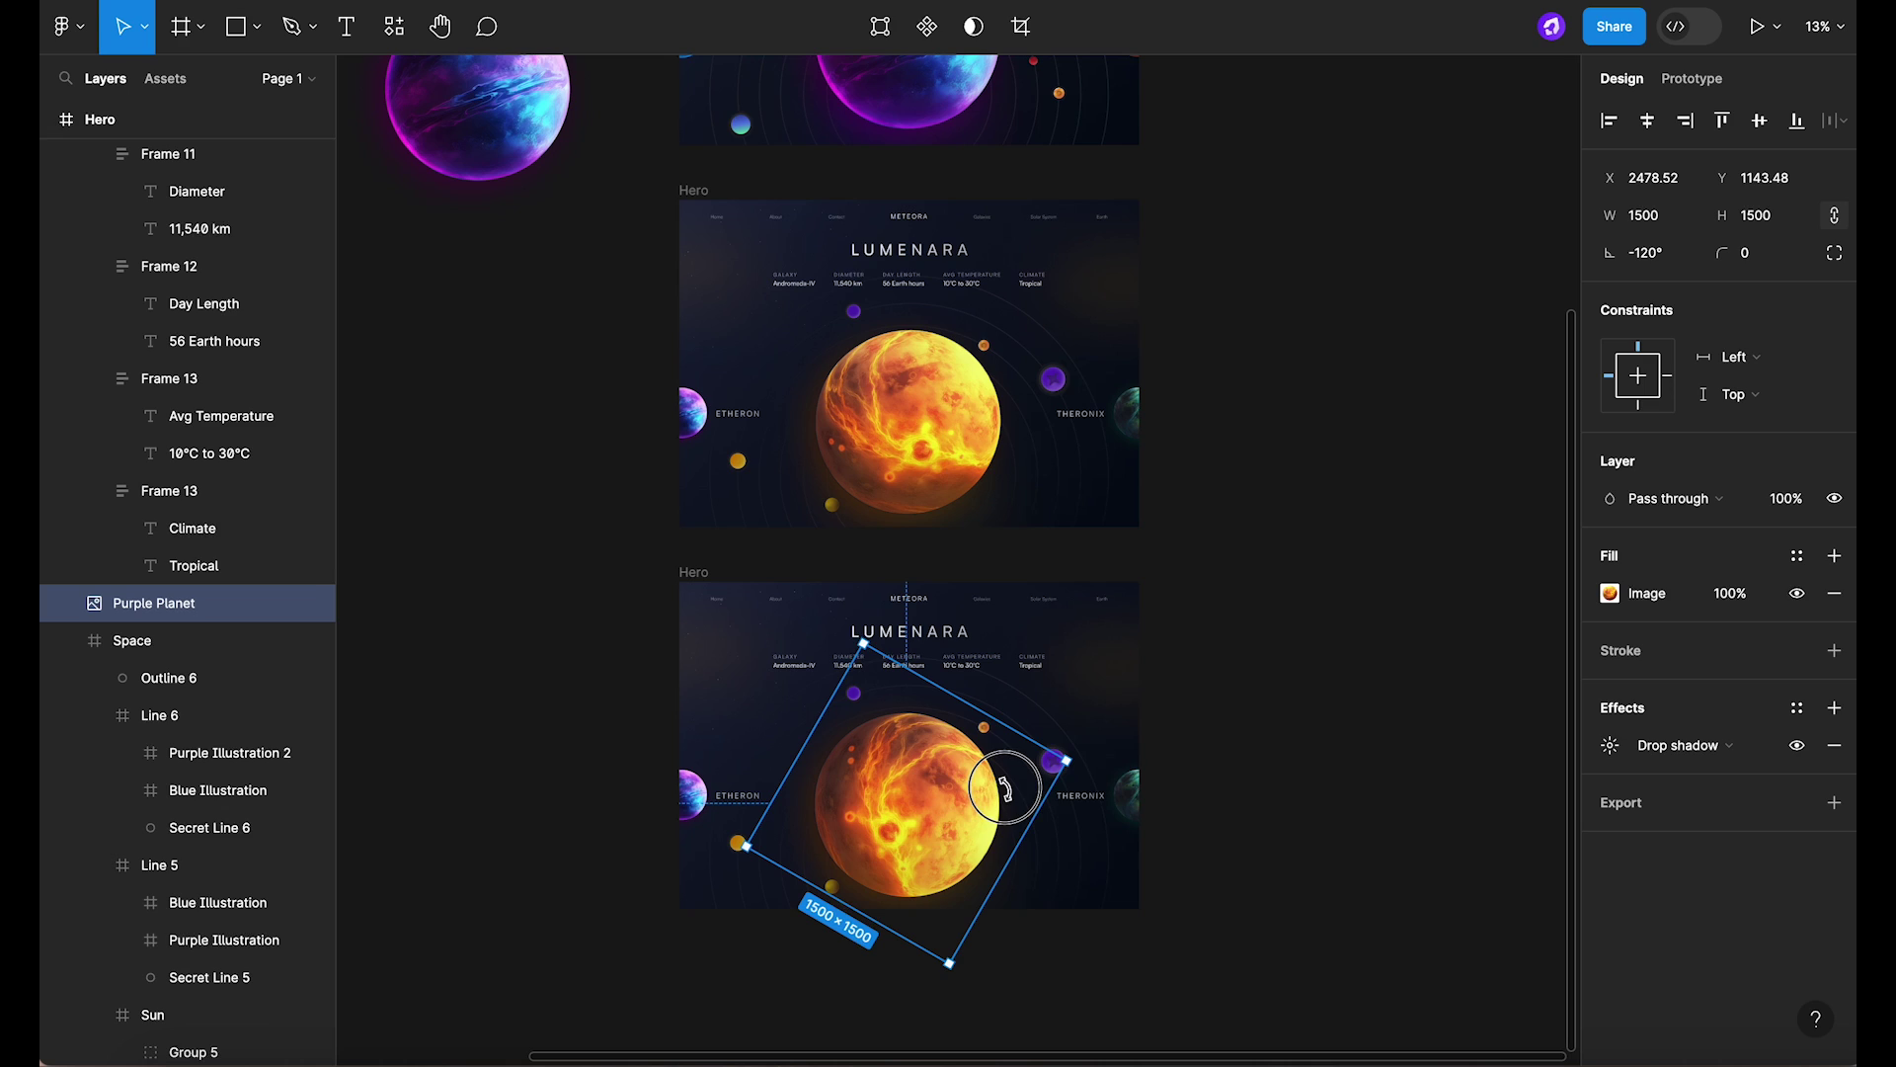
Add the green planet image as a new fill on the lowest Hero's central planet.
{"action": "left_click", "coordinate": [1839, 565]}
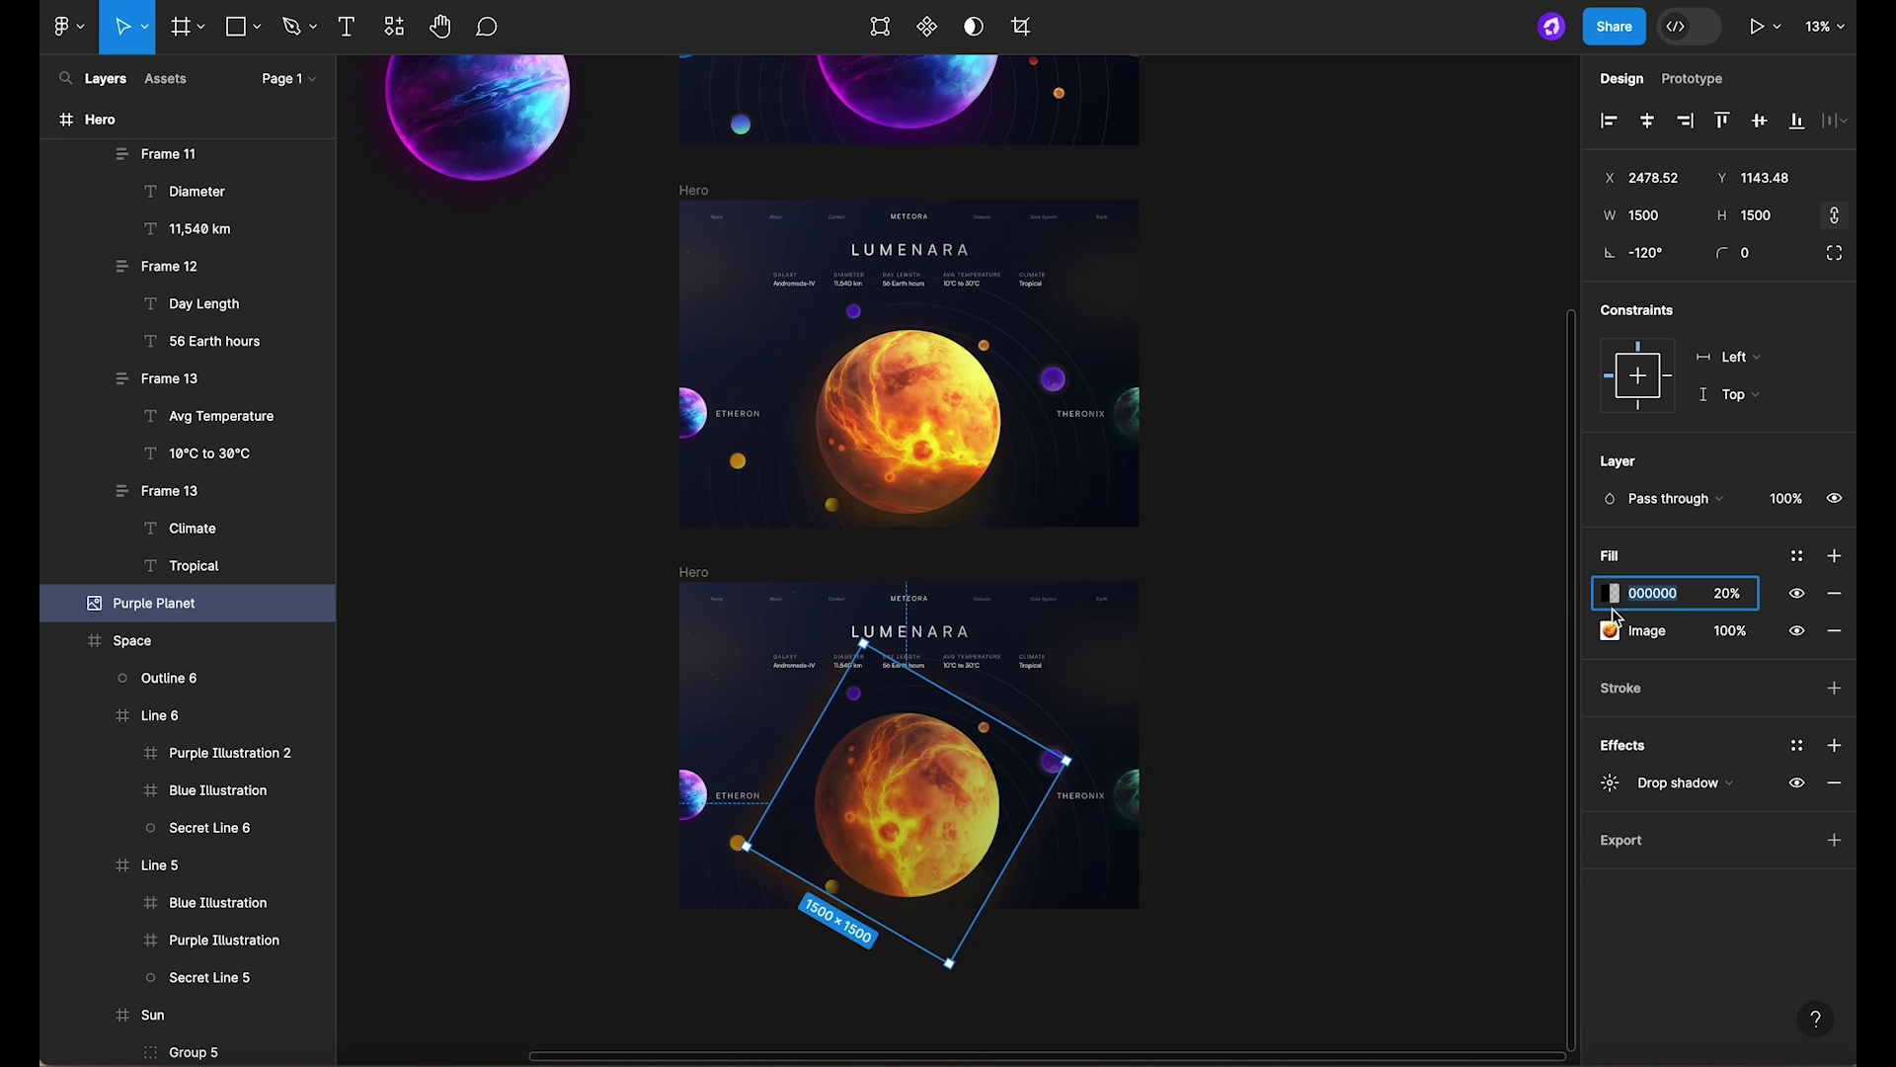
{"action": "left_click", "coordinate": [1612, 595]}
{"action": "left_click", "coordinate": [1388, 438]}
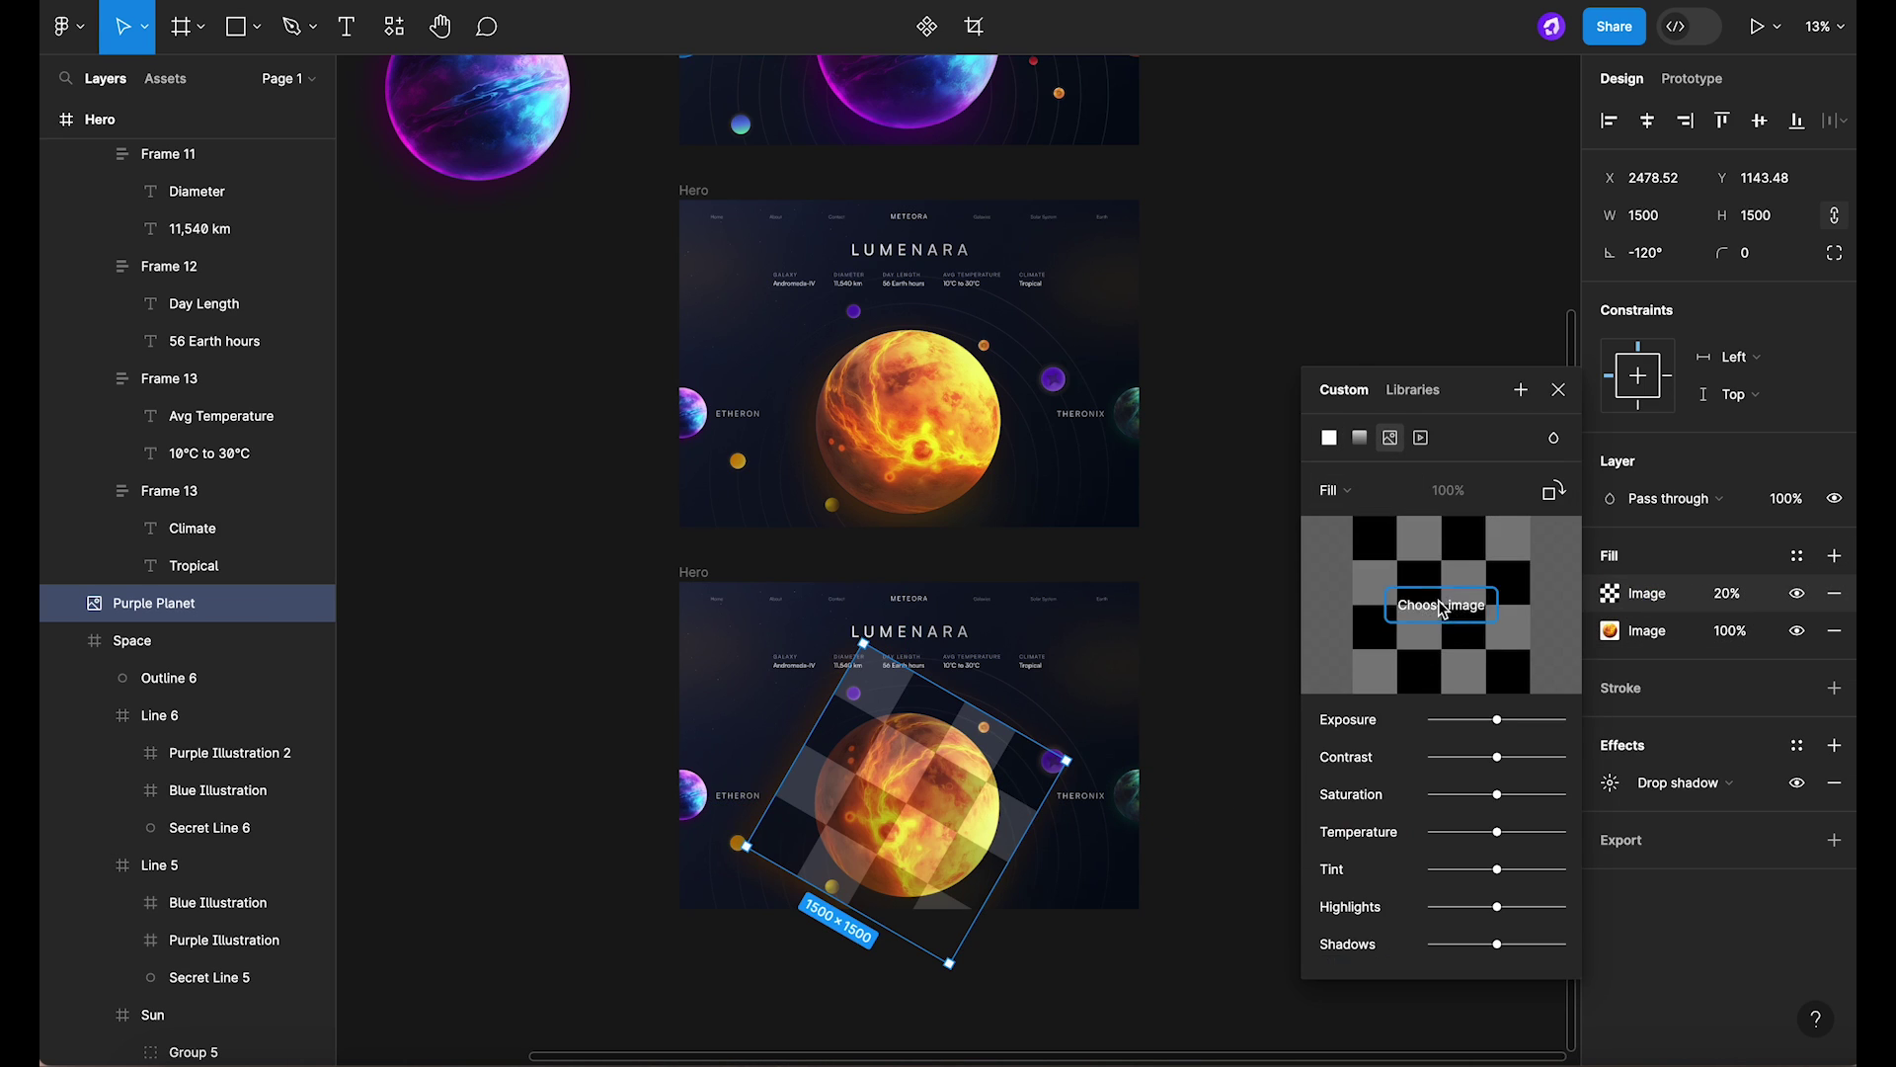
{"action": "left_click", "coordinate": [1441, 607]}
{"action": "left_click", "coordinate": [758, 422]}
{"action": "left_click", "coordinate": [1334, 713]}
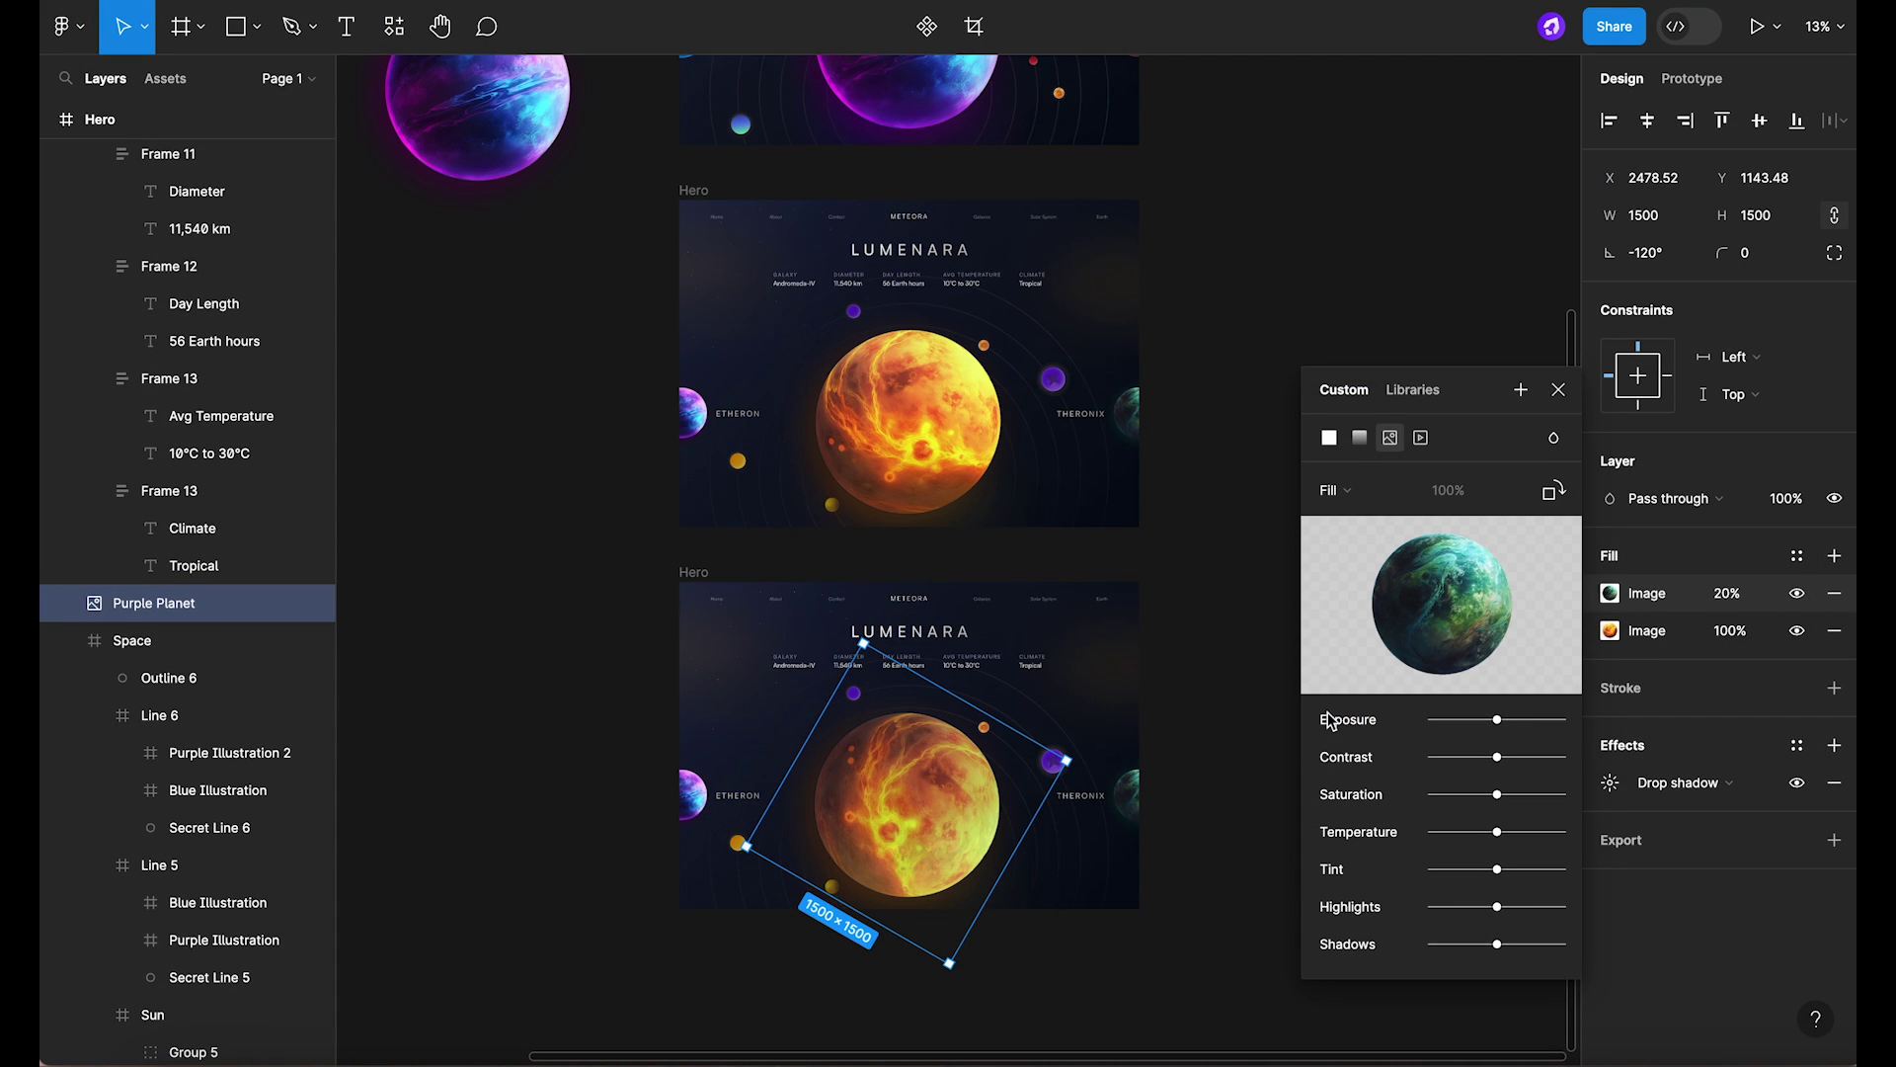
Set the green planet image fill to 100% opacity and remove the yellow planet image fill.
{"action": "left_click", "coordinate": [1726, 594]}
{"action": "type", "text": "100"}
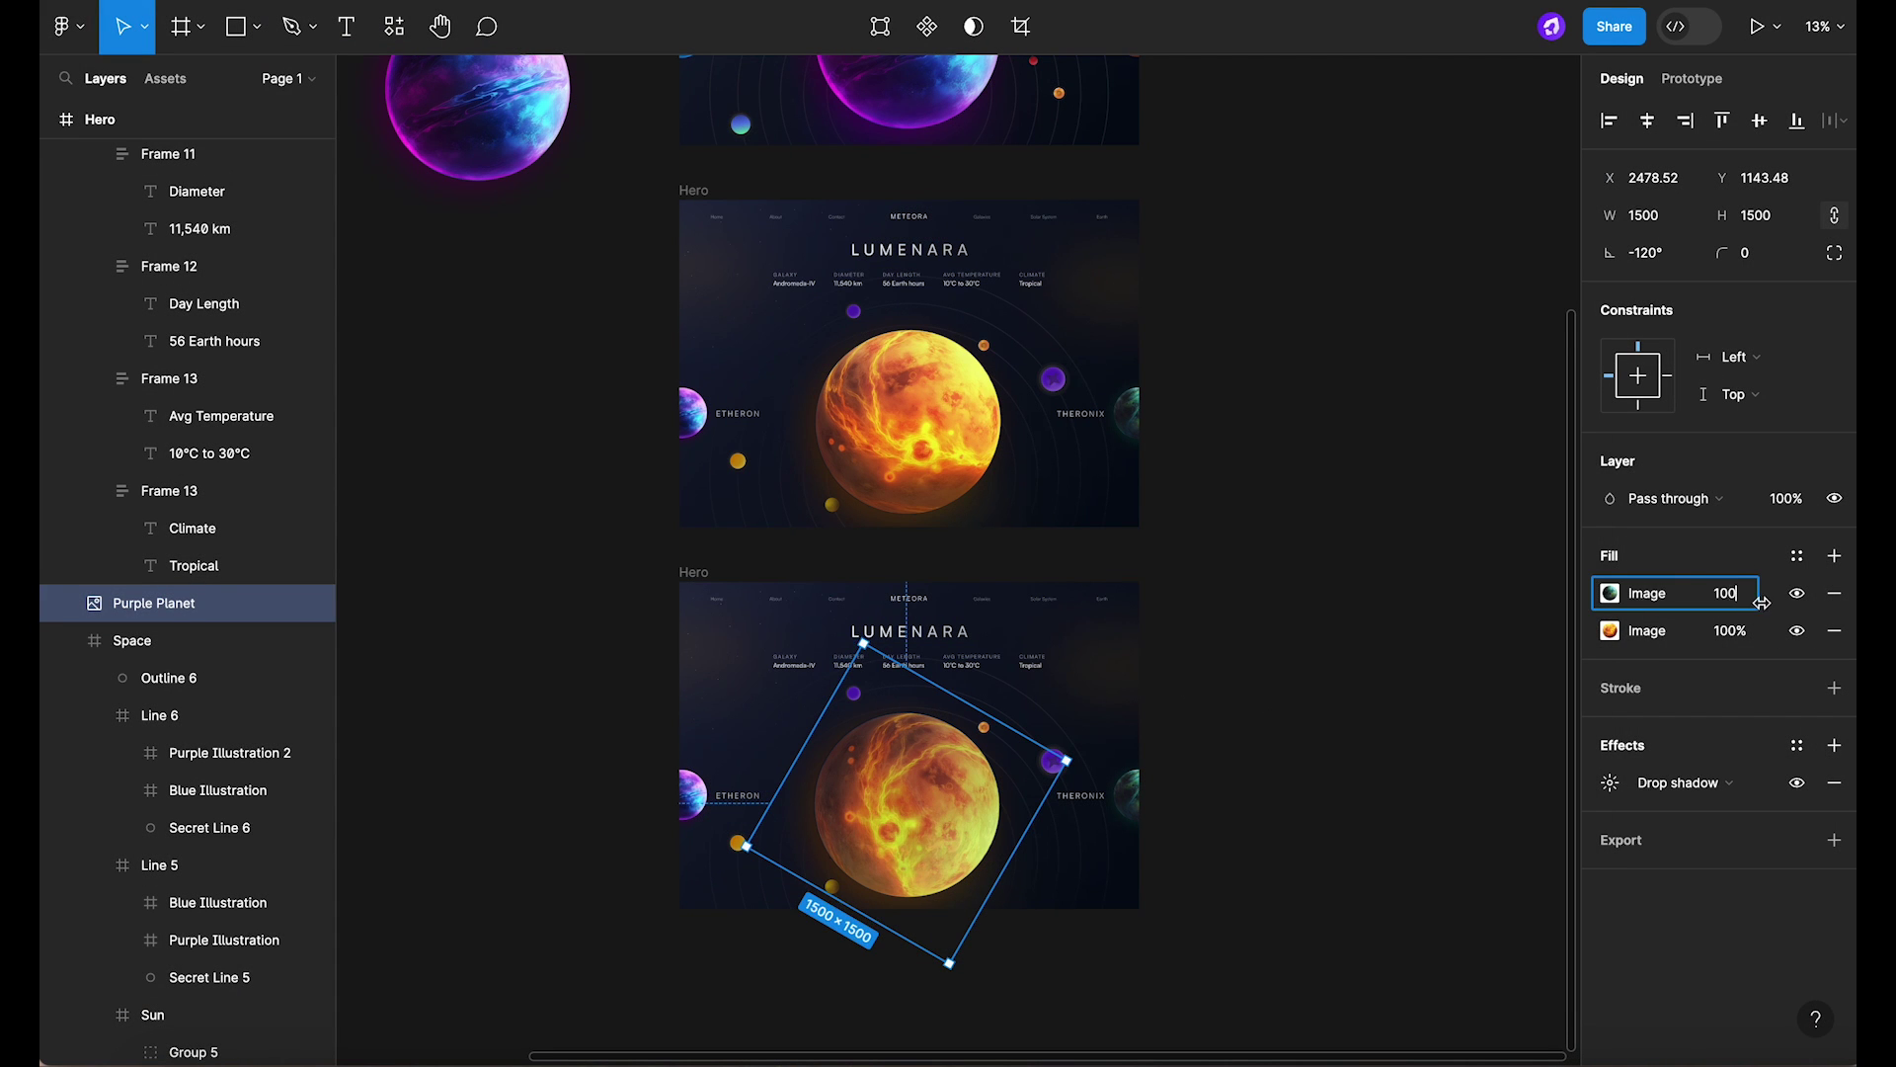
{"action": "key", "text": "Return"}
{"action": "left_click", "coordinate": [1834, 630]}
Change the central planet's drop shadow to green and shift the gradient hue of the blurred rectangle at the planet's lower edge.
{"action": "left_click", "coordinate": [1610, 744]}
{"action": "left_click", "coordinate": [1330, 877]}
{"action": "left_click_drag", "start_coordinate": [1096, 771], "coordinate": [1168, 778]}
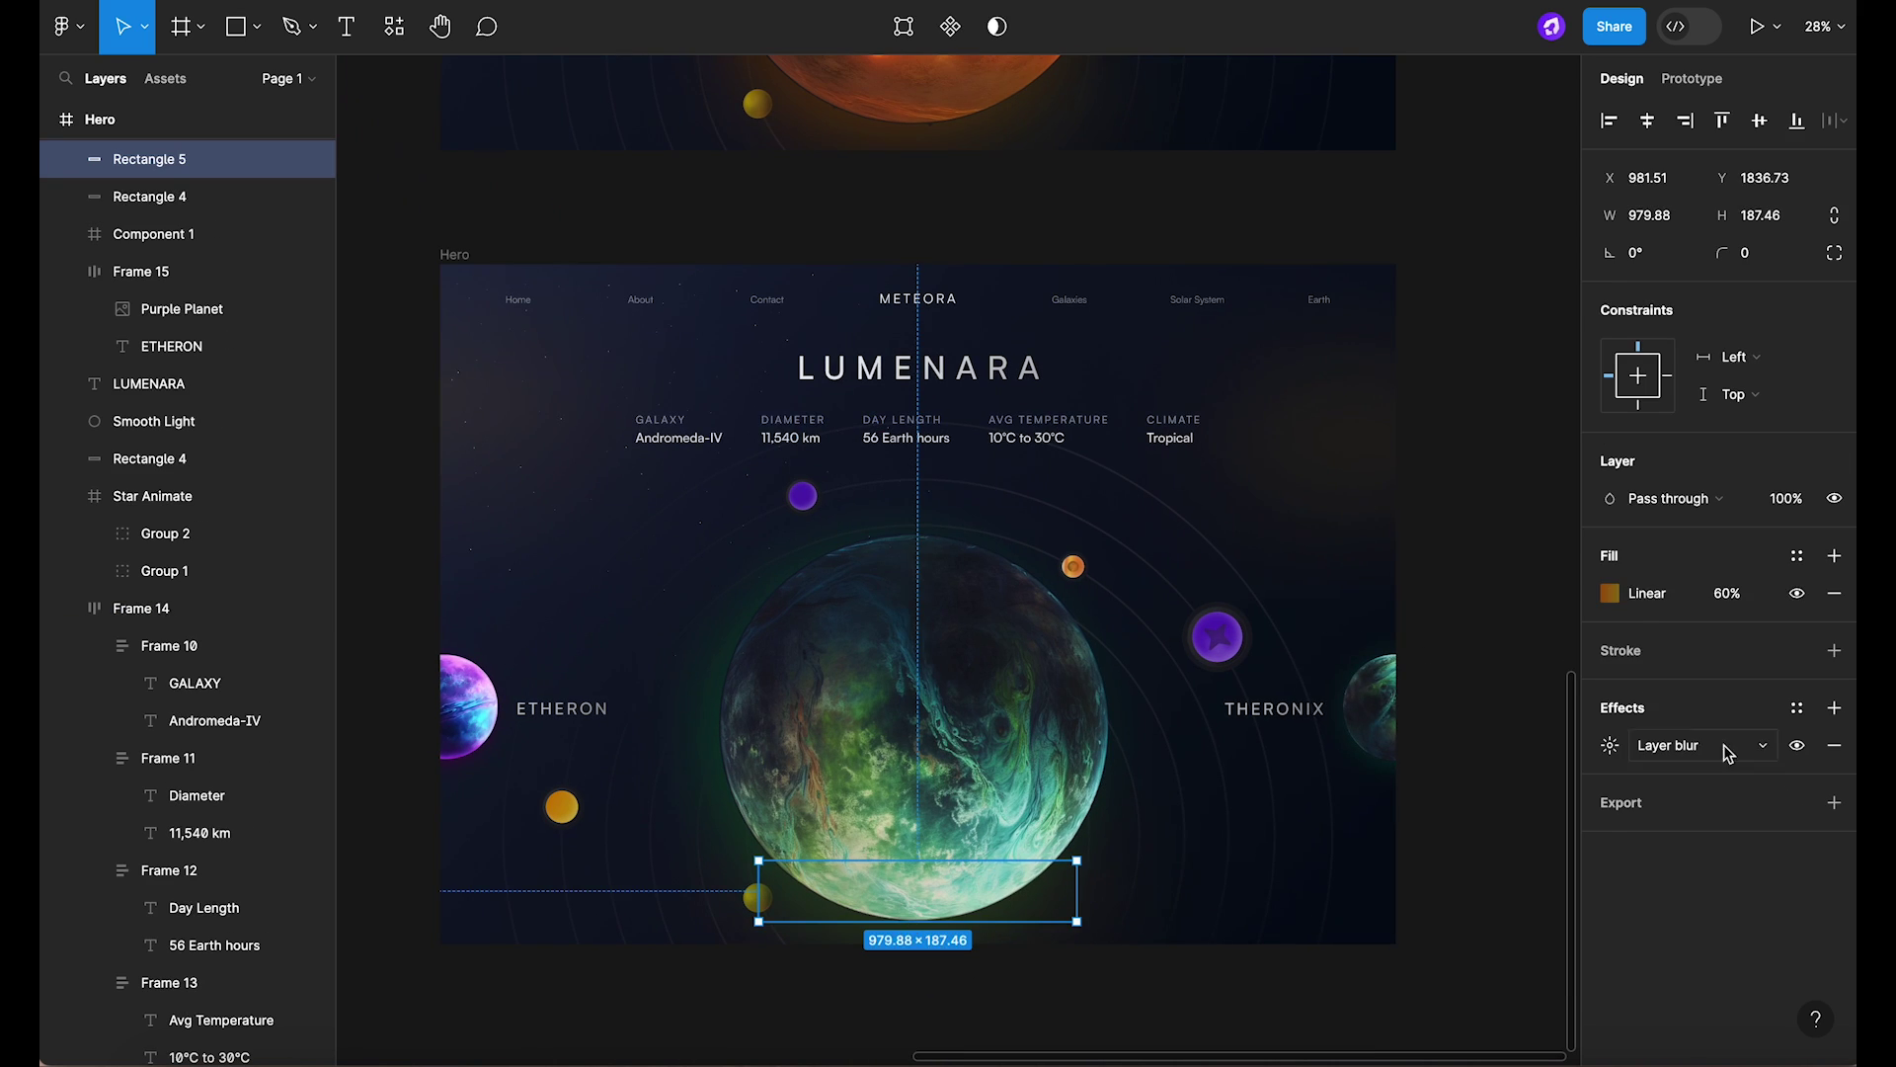
{"action": "left_click", "coordinate": [1610, 593]}
{"action": "left_click_drag", "start_coordinate": [1422, 770], "coordinate": [1476, 768]}
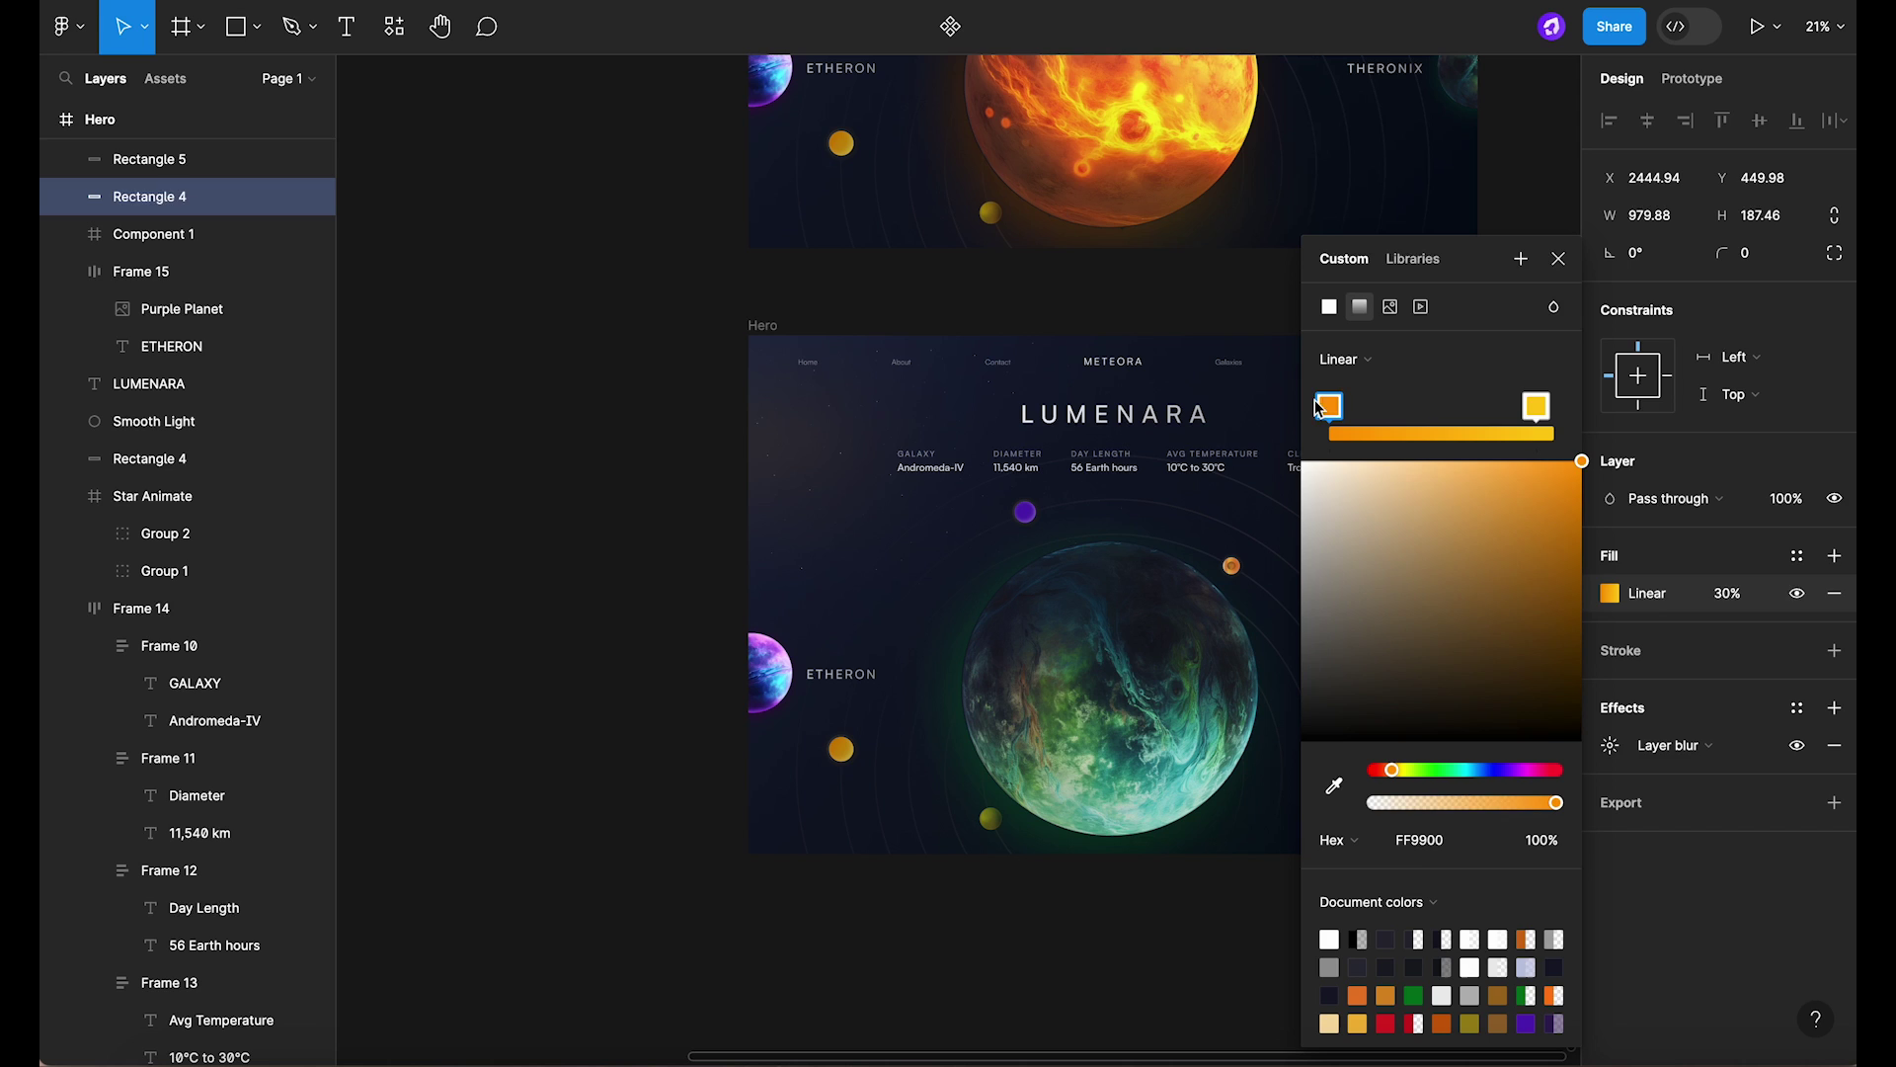
Set both gradient stops of the lowest Hero's upper-right blurred rectangle to 054325 and its fill opacity to 70%.
{"action": "left_click", "coordinate": [1419, 839]}
{"action": "type", "text": "054325"}
{"action": "left_click", "coordinate": [1536, 406]}
{"action": "left_click", "coordinate": [1419, 840]}
{"action": "type", "text": "054325"}
{"action": "key", "text": "Return"}
{"action": "left_click", "coordinate": [1557, 260]}
{"action": "left_click", "coordinate": [1728, 596]}
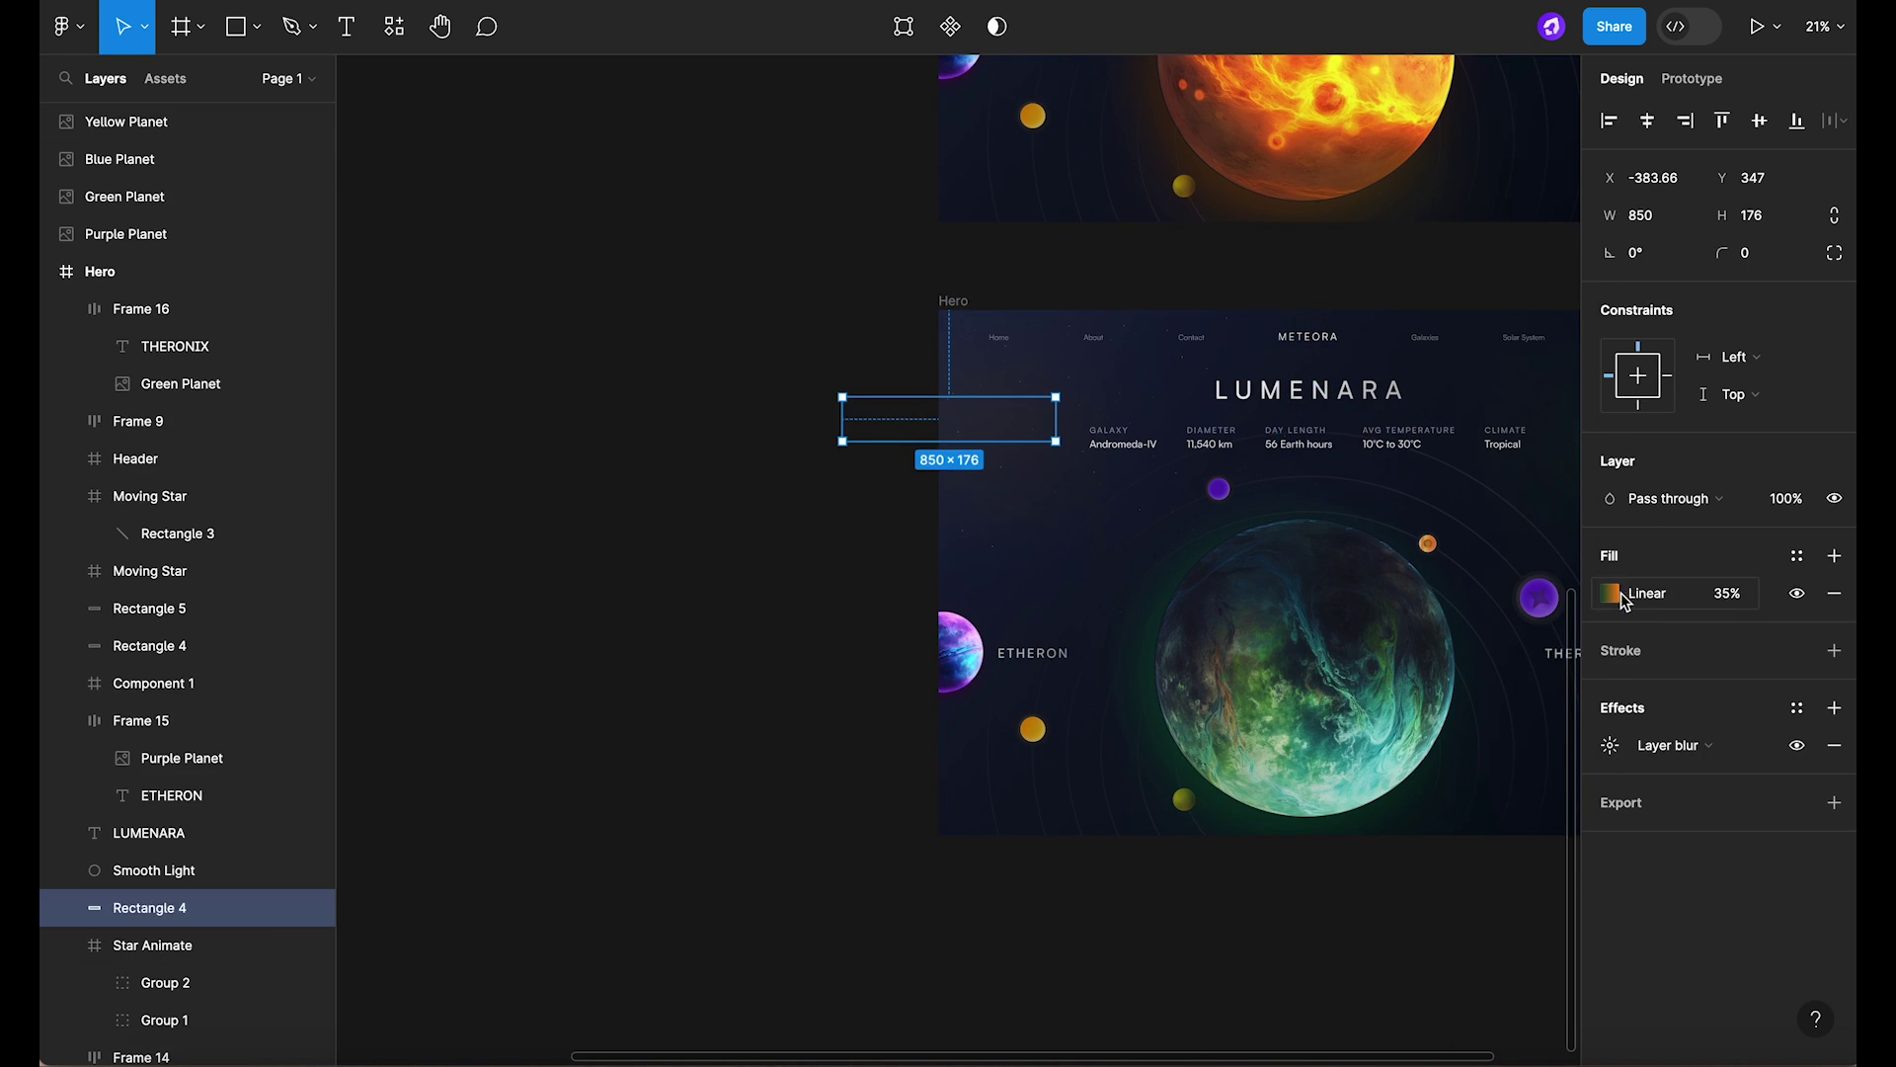
Recolour the gradient of the lowest Hero's upper-left blurred rectangle to dark green.
{"action": "left_click", "coordinate": [1609, 593]}
{"action": "key", "text": "ctrl+v"}
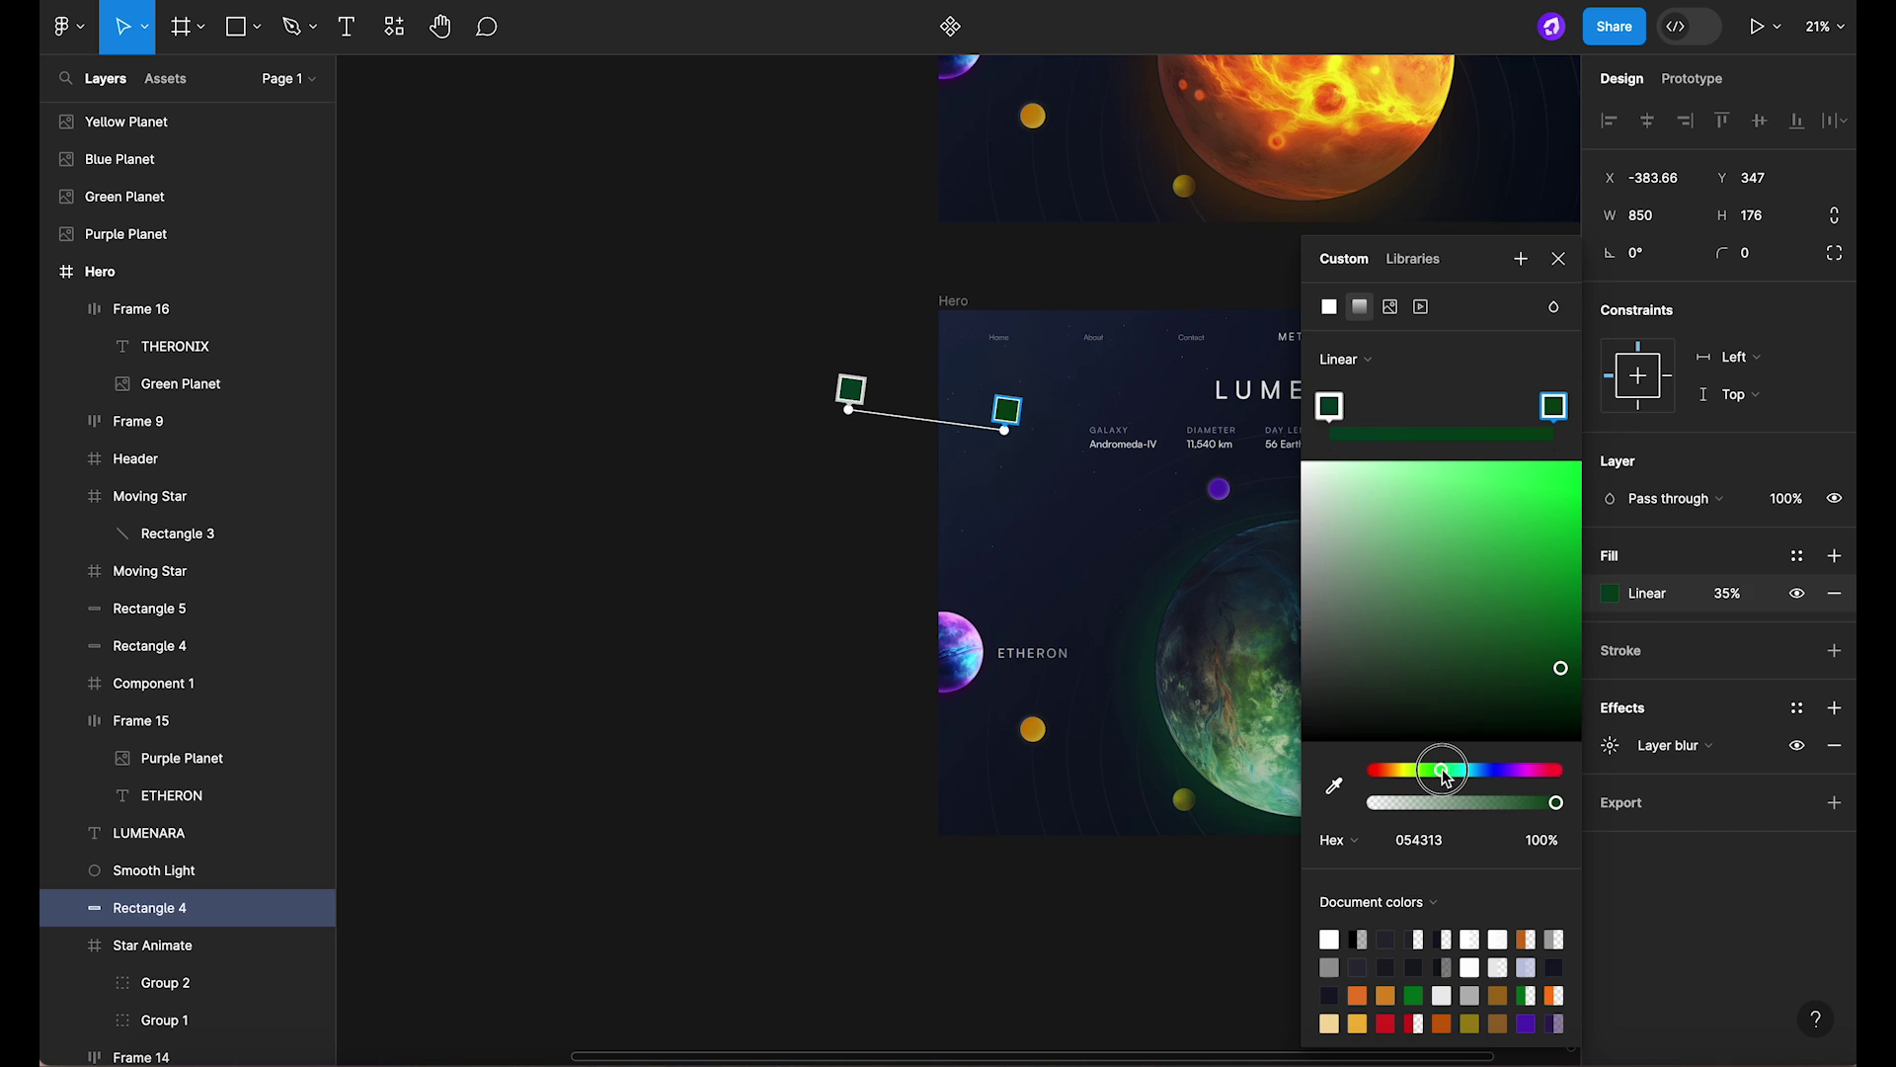
{"action": "left_click", "coordinate": [1429, 787]}
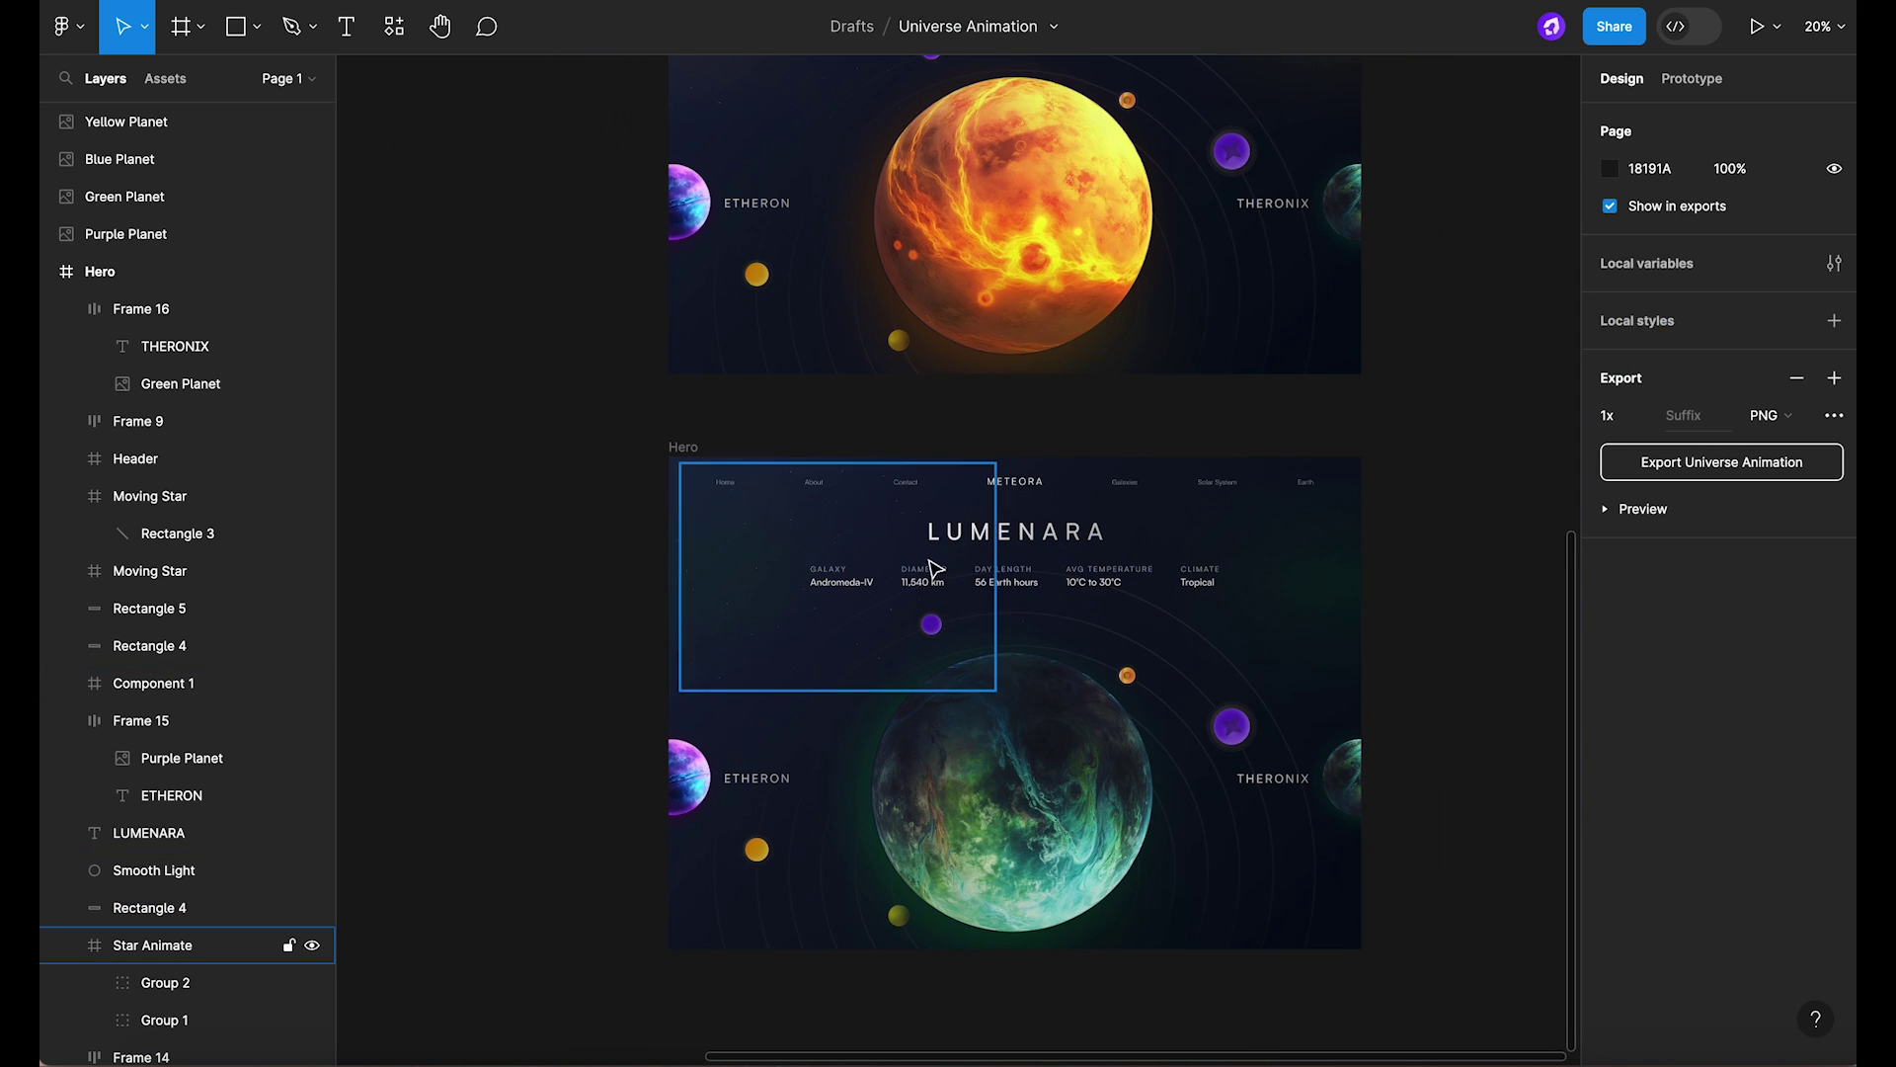
Retitle the lowest Hero THERONIX and change its side planets to the yellow LUMENARA and the blue ORIONIS.
{"action": "left_click", "coordinate": [991, 550]}
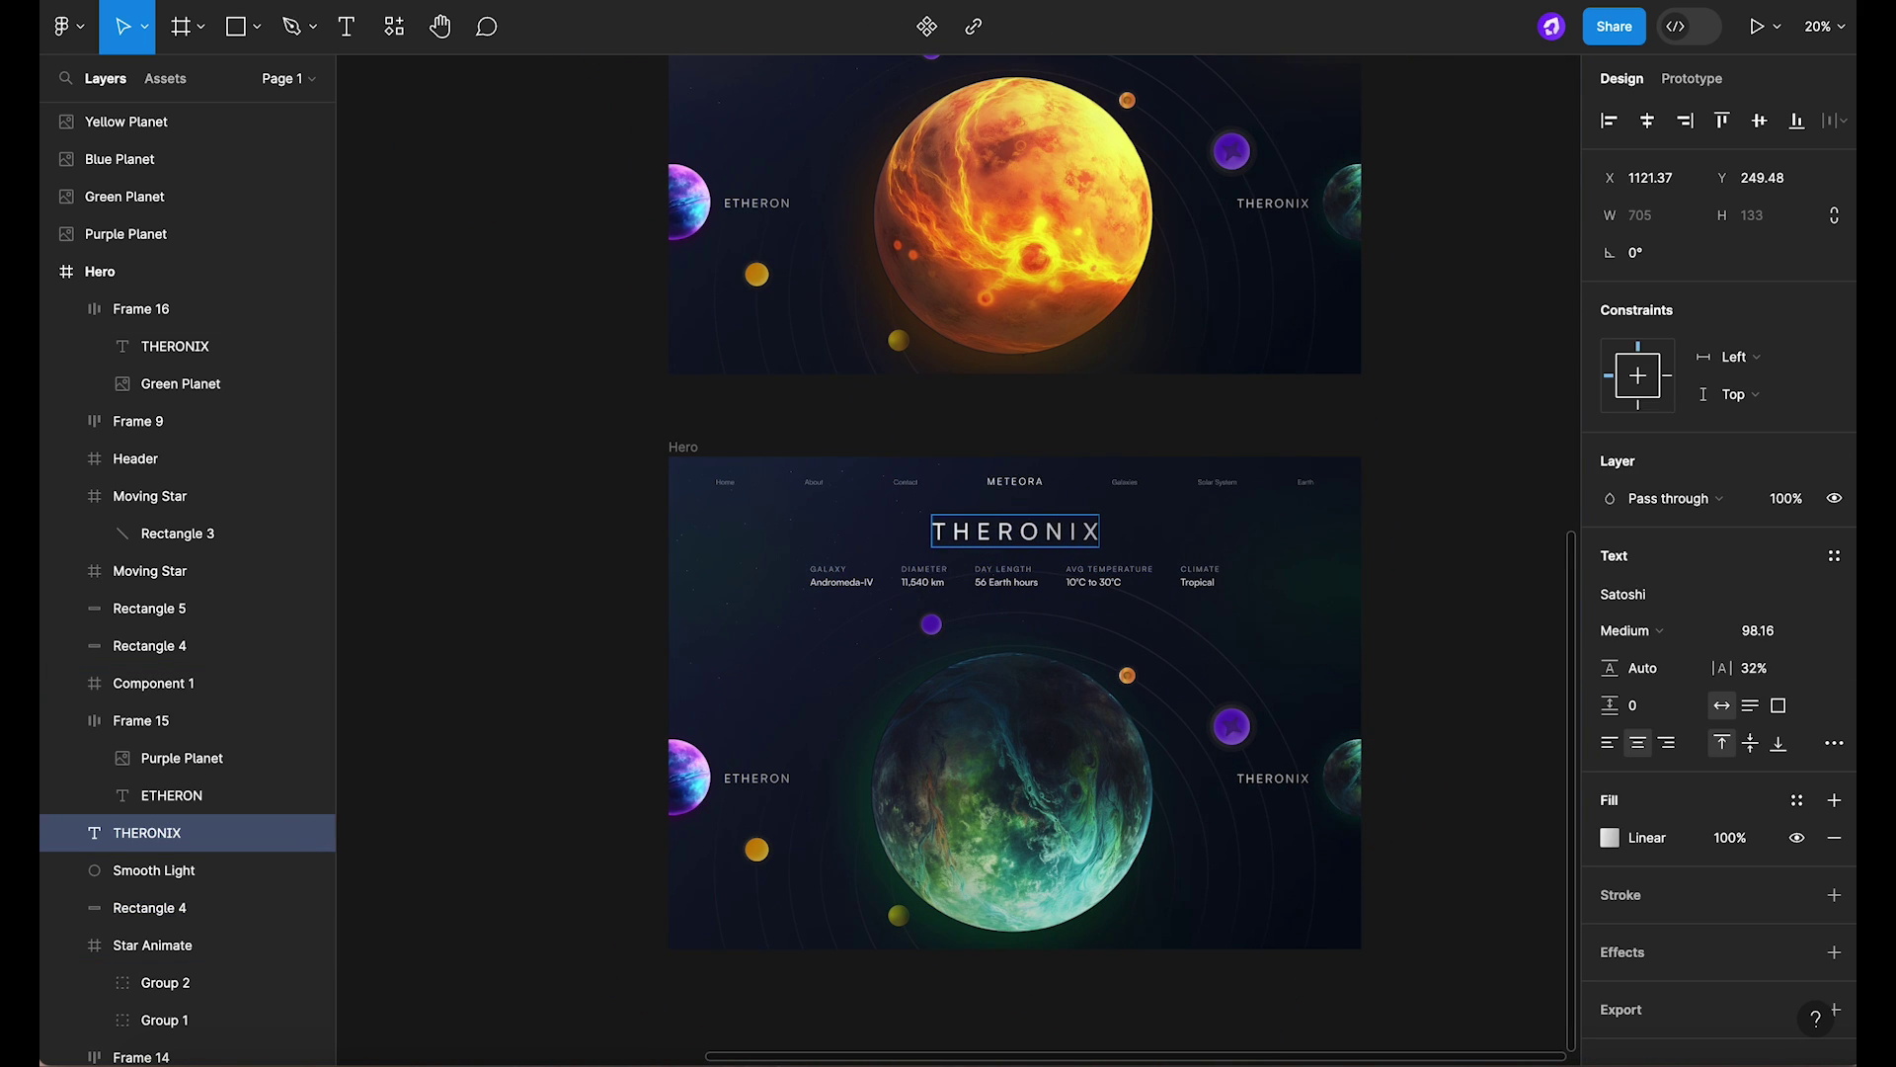
{"action": "left_click", "coordinate": [1456, 580]}
{"action": "double_click", "coordinate": [1290, 787]}
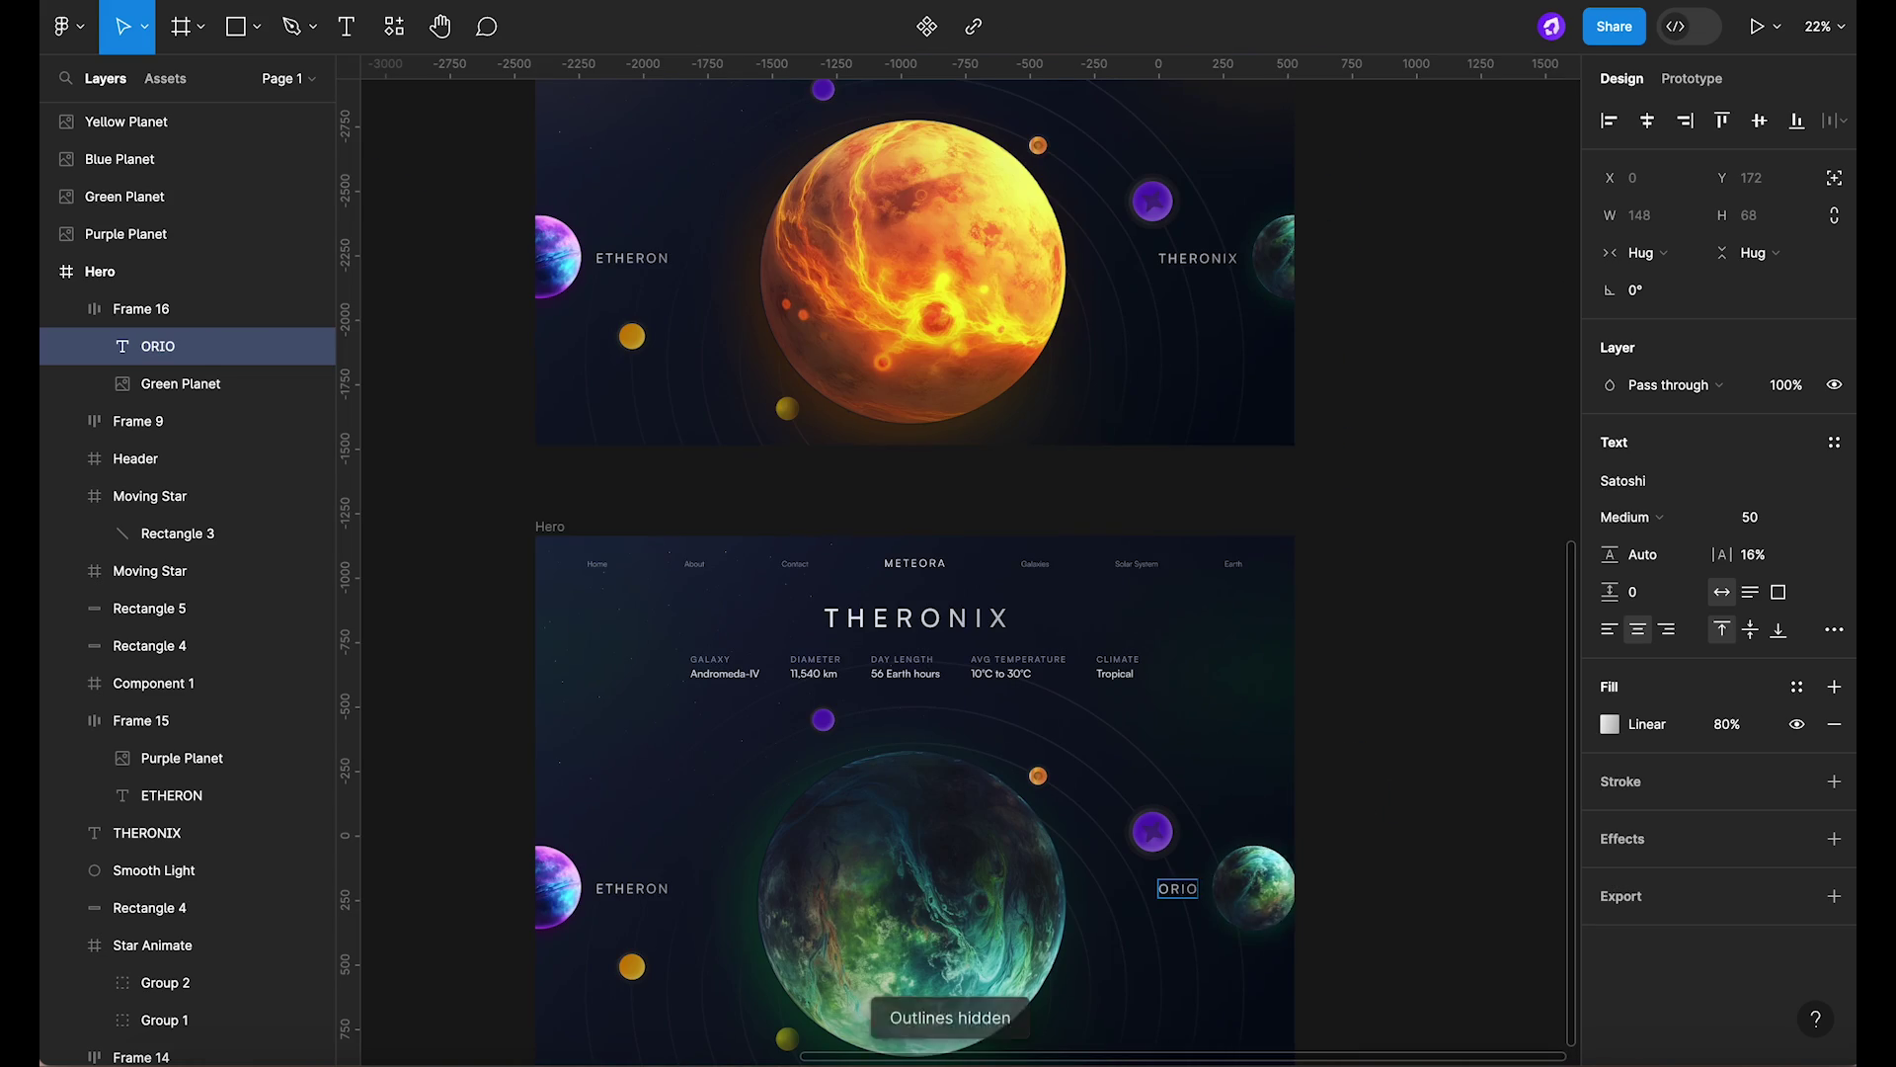
{"action": "key", "text": "Escape"}
{"action": "left_click", "coordinate": [1270, 889]}
Set the THERONIX facts to galaxy Sombrero, diameter 56,780 km, day length 12 Earth hours and average temperature 60°C to 90°C.
{"action": "scroll", "coordinate": [1270, 889], "scroll_direction": "down", "scroll_amount": 3}
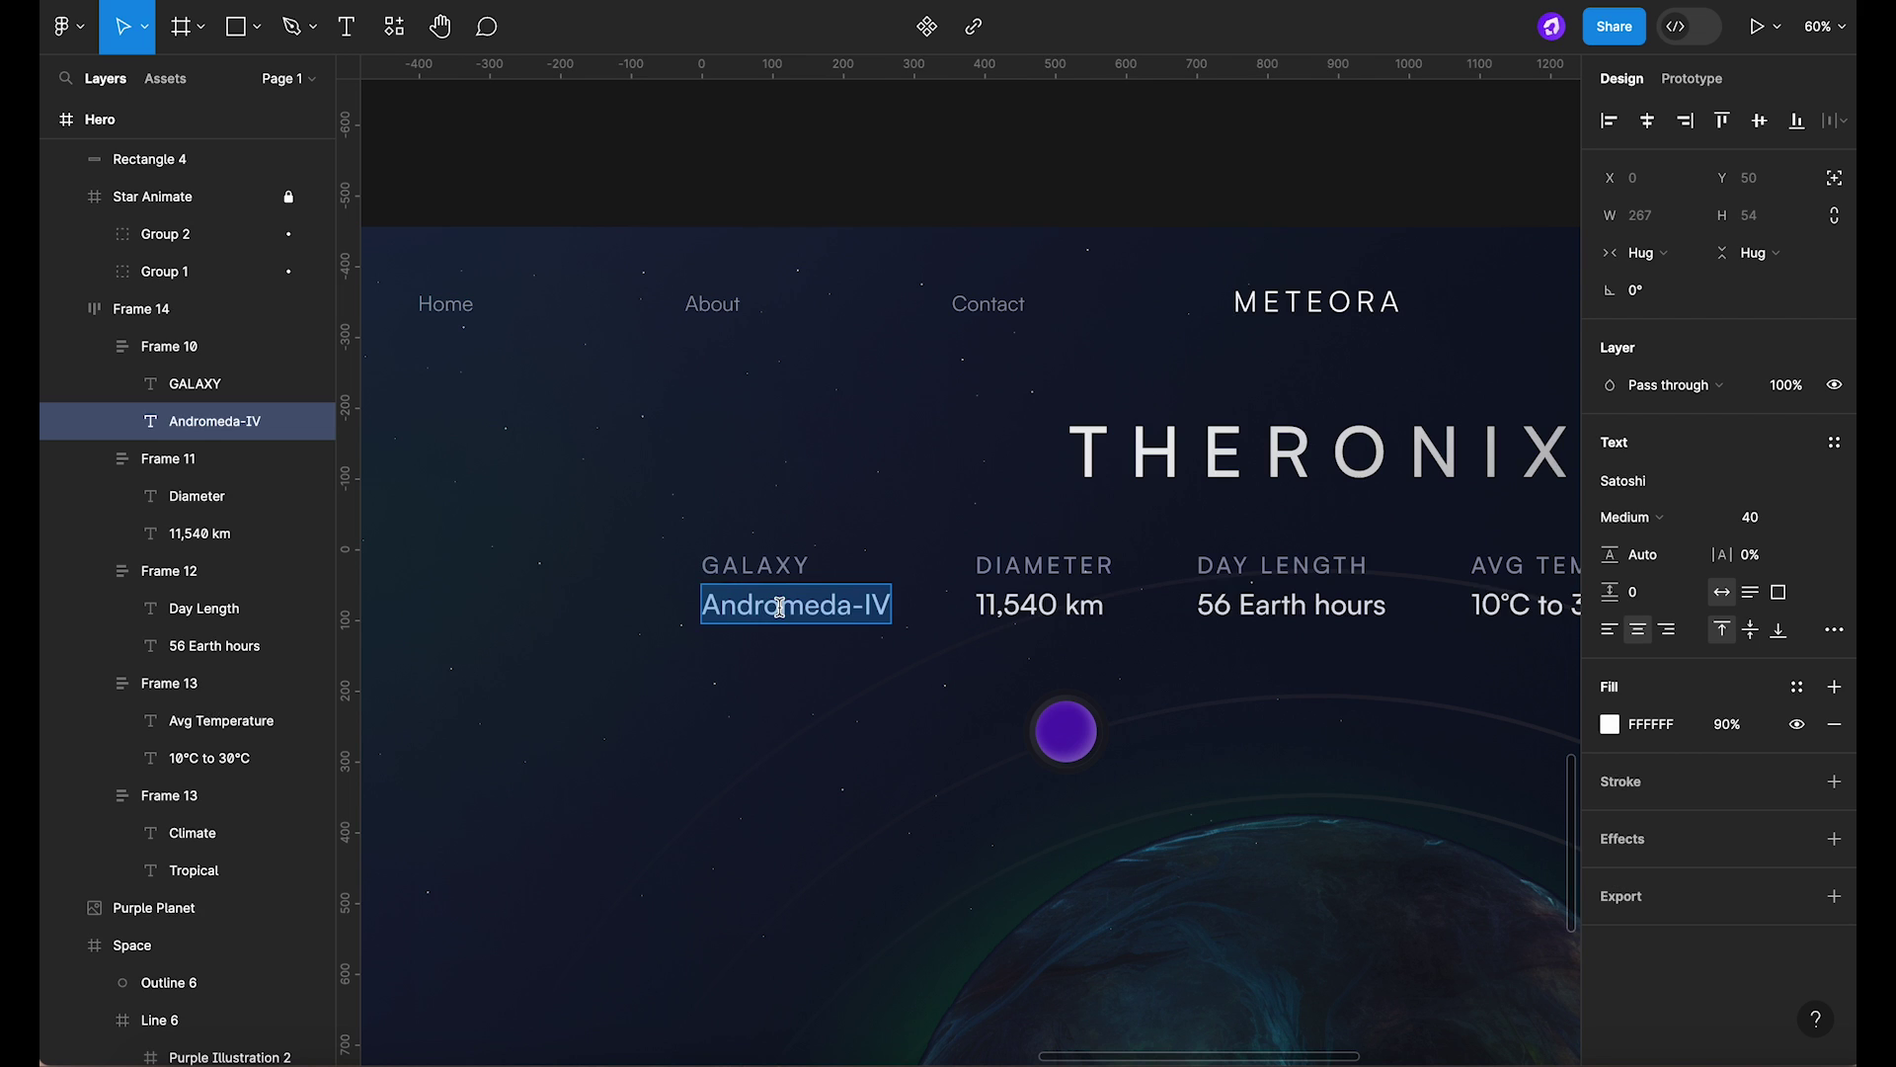
{"action": "type", "text": "Sombrero"}
{"action": "scroll", "coordinate": [1046, 605], "scroll_direction": "up", "scroll_amount": 5}
{"action": "double_click", "coordinate": [1005, 601]}
{"action": "type", "text": "56"}
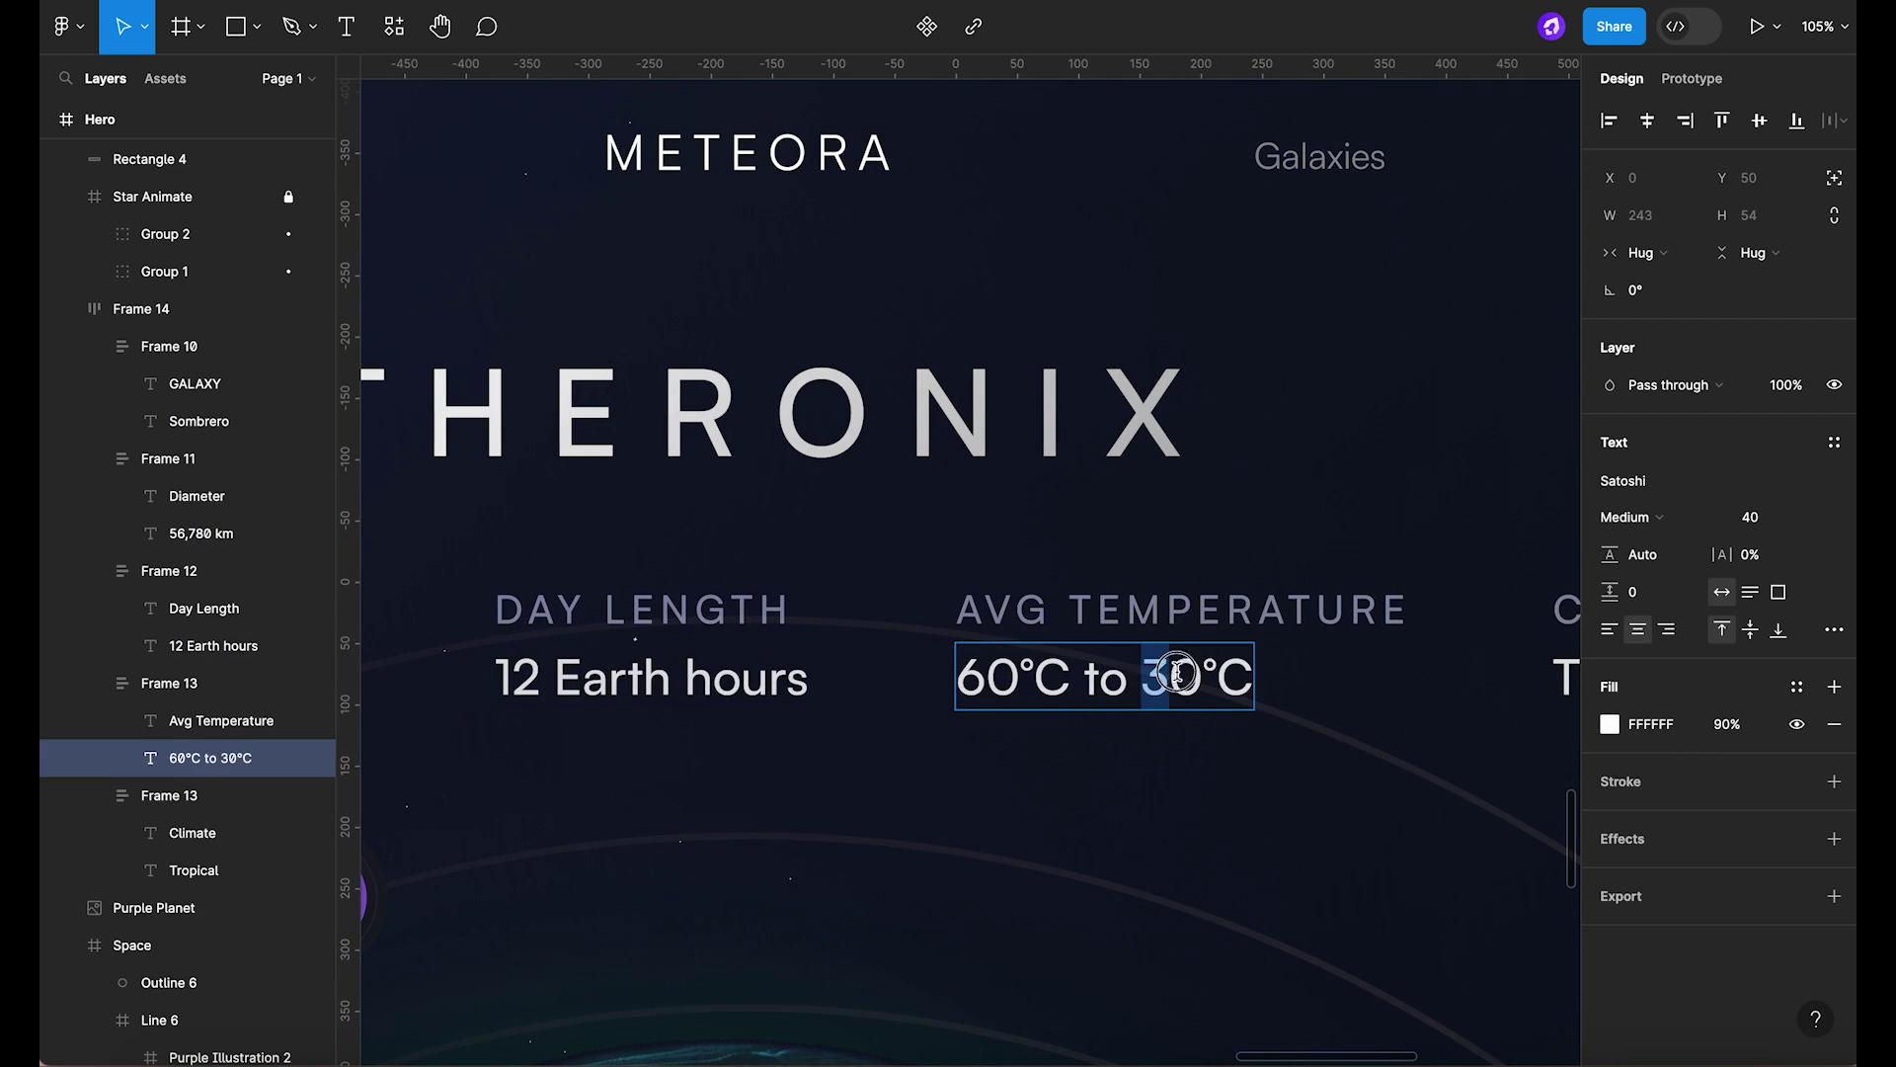
{"action": "type", "text": "9"}
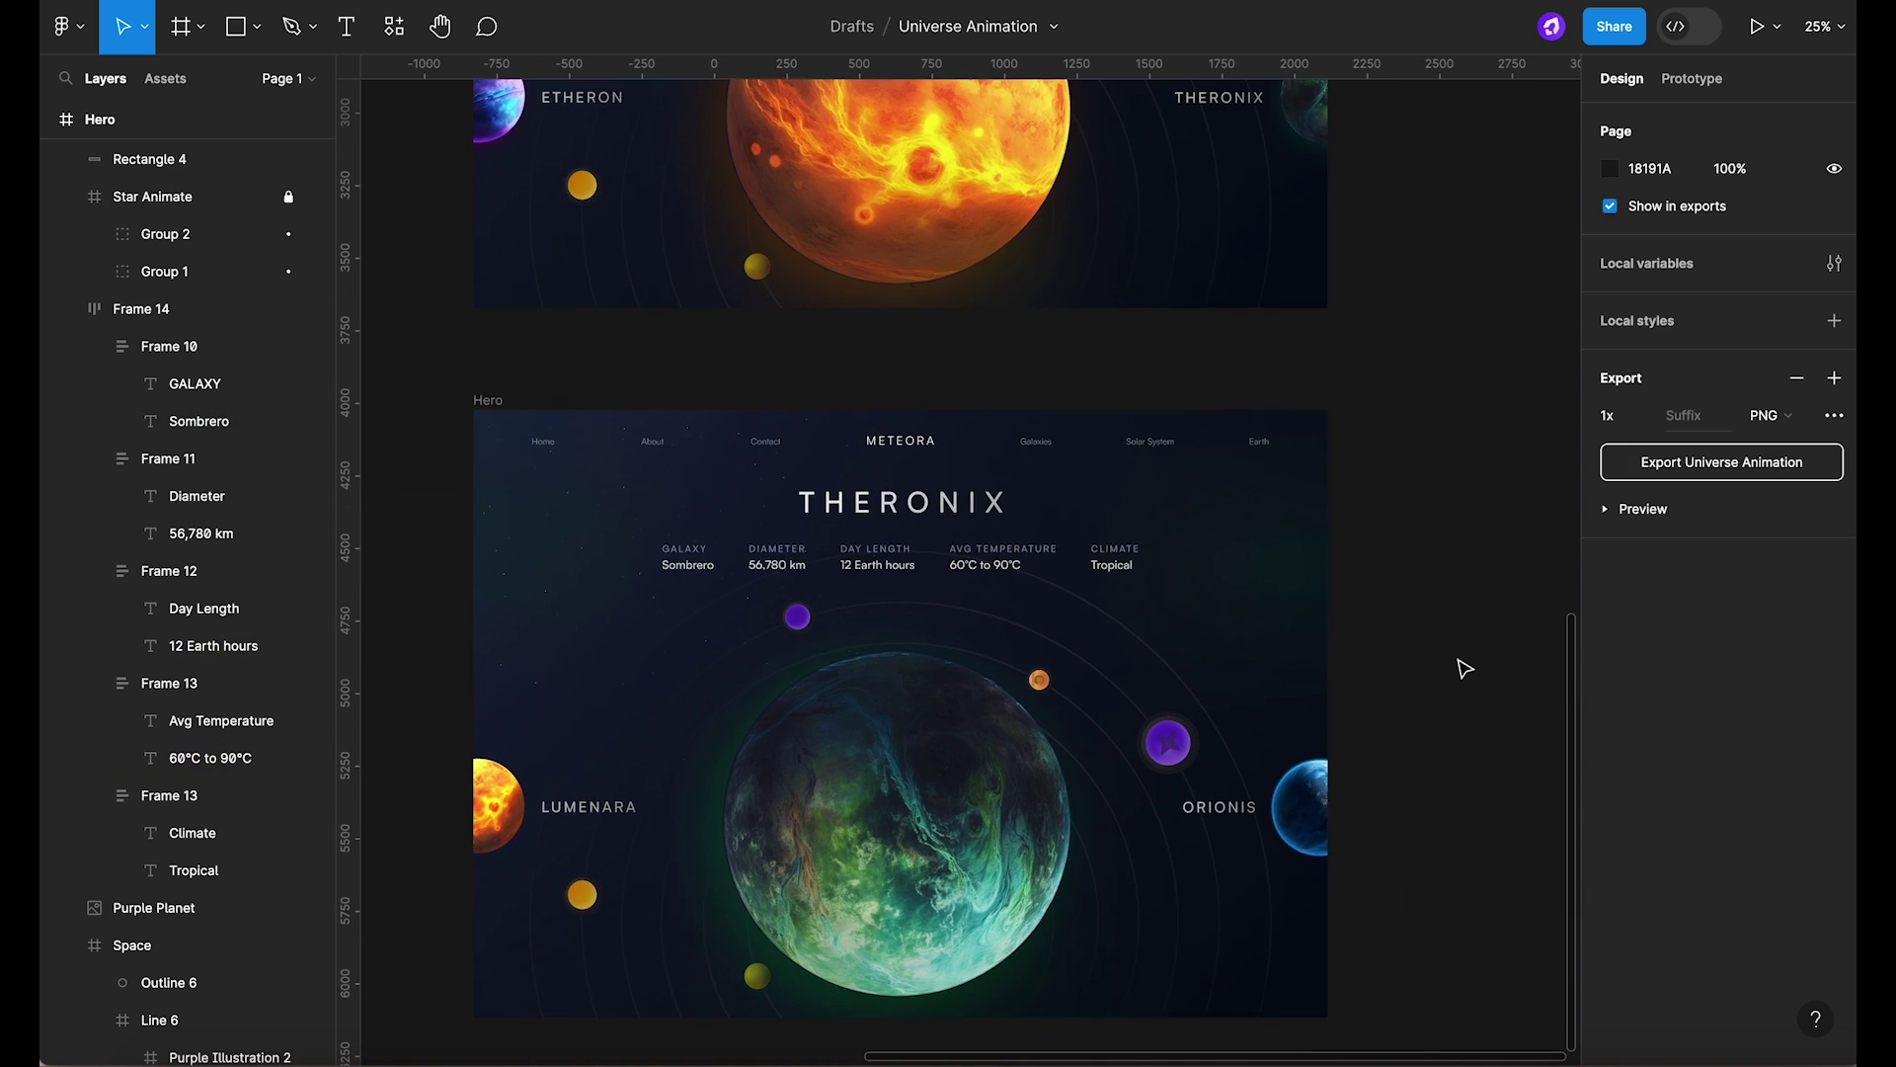
Rotate the Space orbit frame in the THERONIX Hero to 120°.
{"action": "scroll", "coordinate": [1461, 664], "scroll_direction": "down", "scroll_amount": 3}
{"action": "scroll", "coordinate": [1464, 668], "scroll_direction": "down", "scroll_amount": 4}
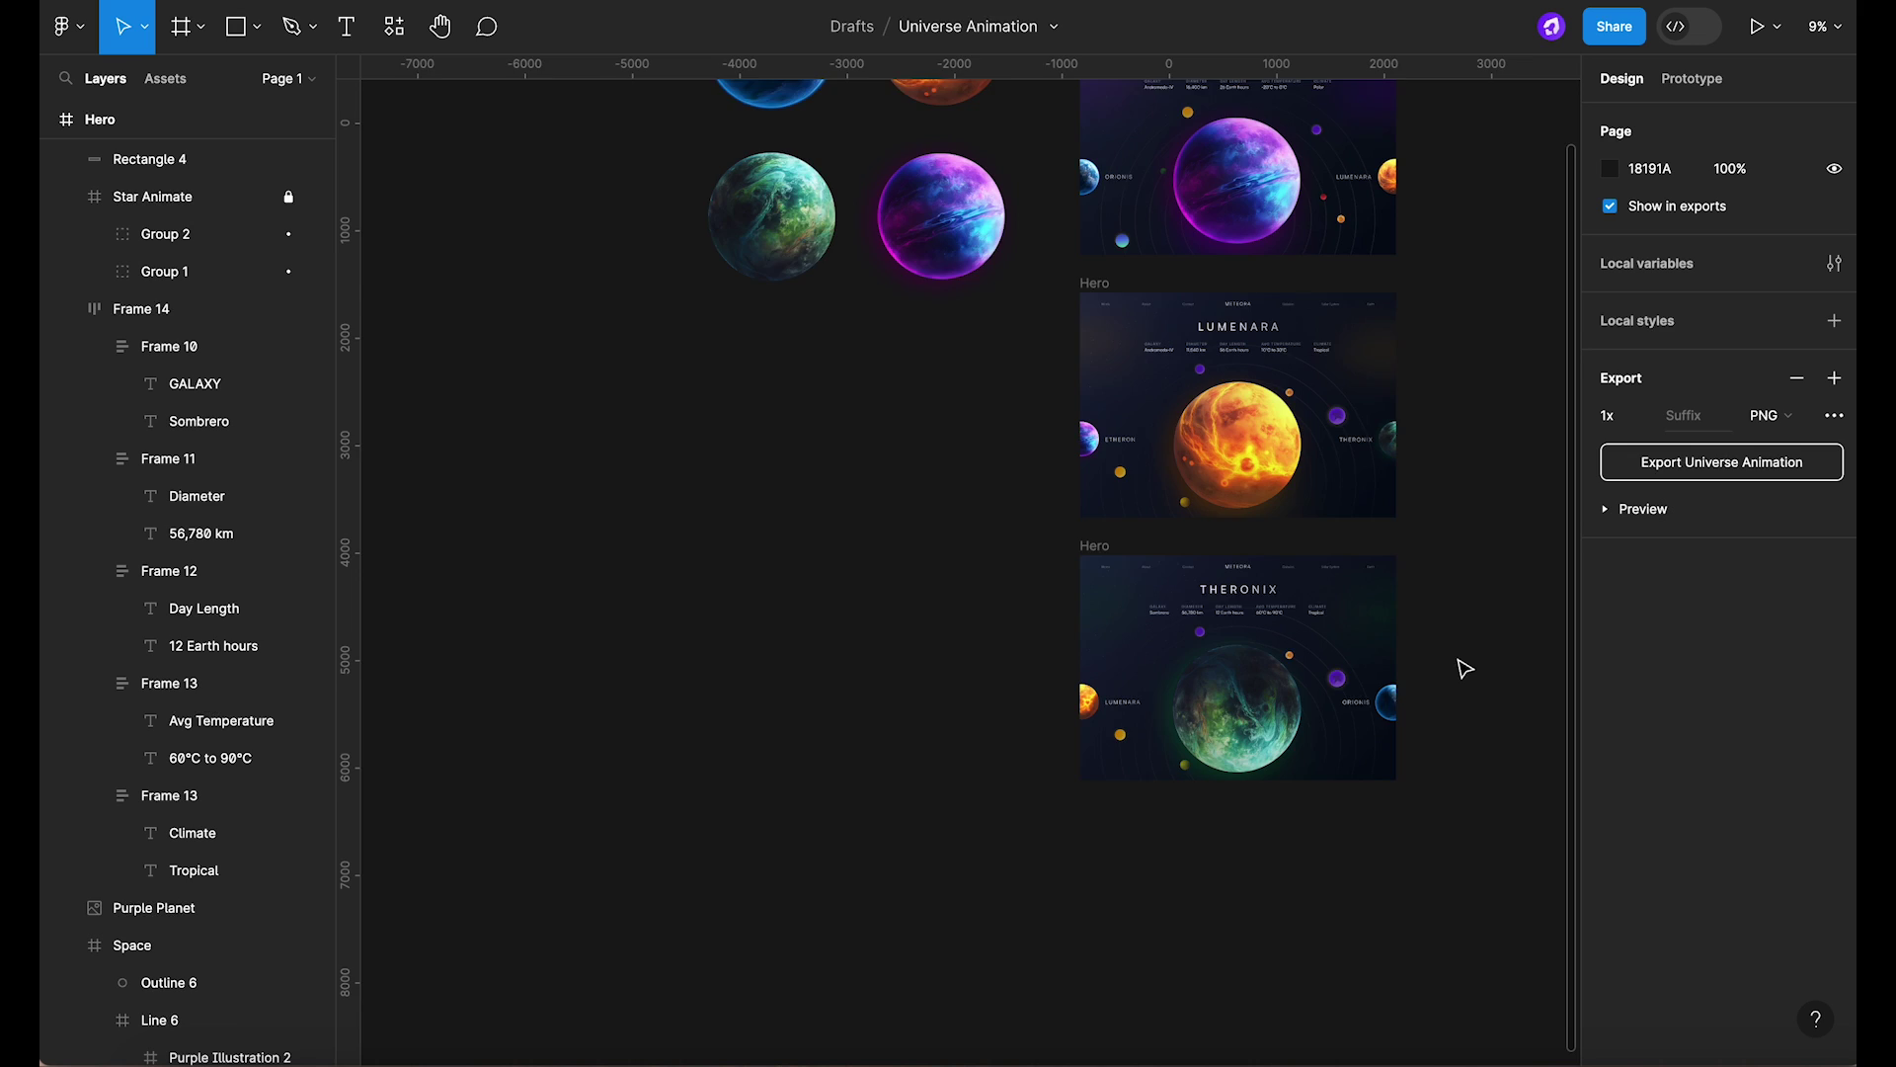
{"action": "left_click", "coordinate": [1252, 578]}
{"action": "scroll", "coordinate": [1251, 577], "scroll_direction": "up", "scroll_amount": 4}
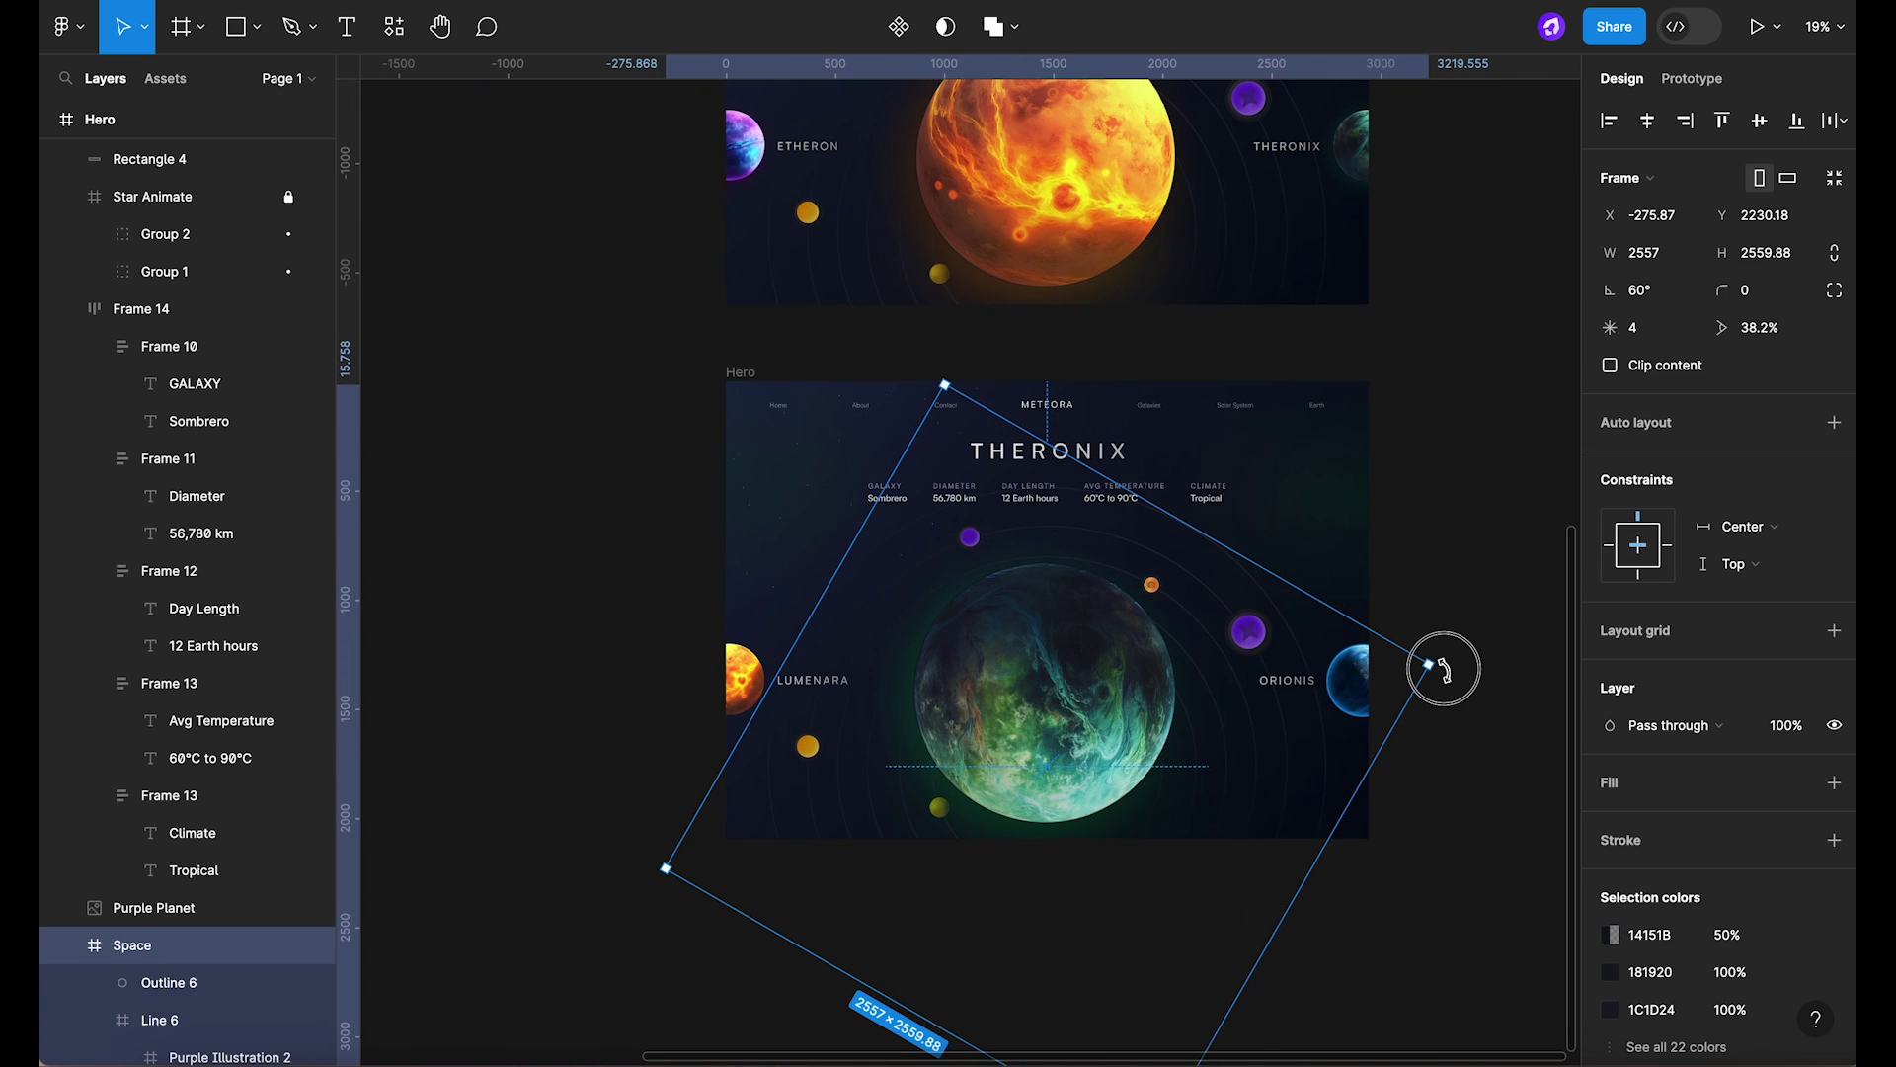
{"action": "left_click_drag", "start_coordinate": [1444, 670], "coordinate": [1138, 468]}
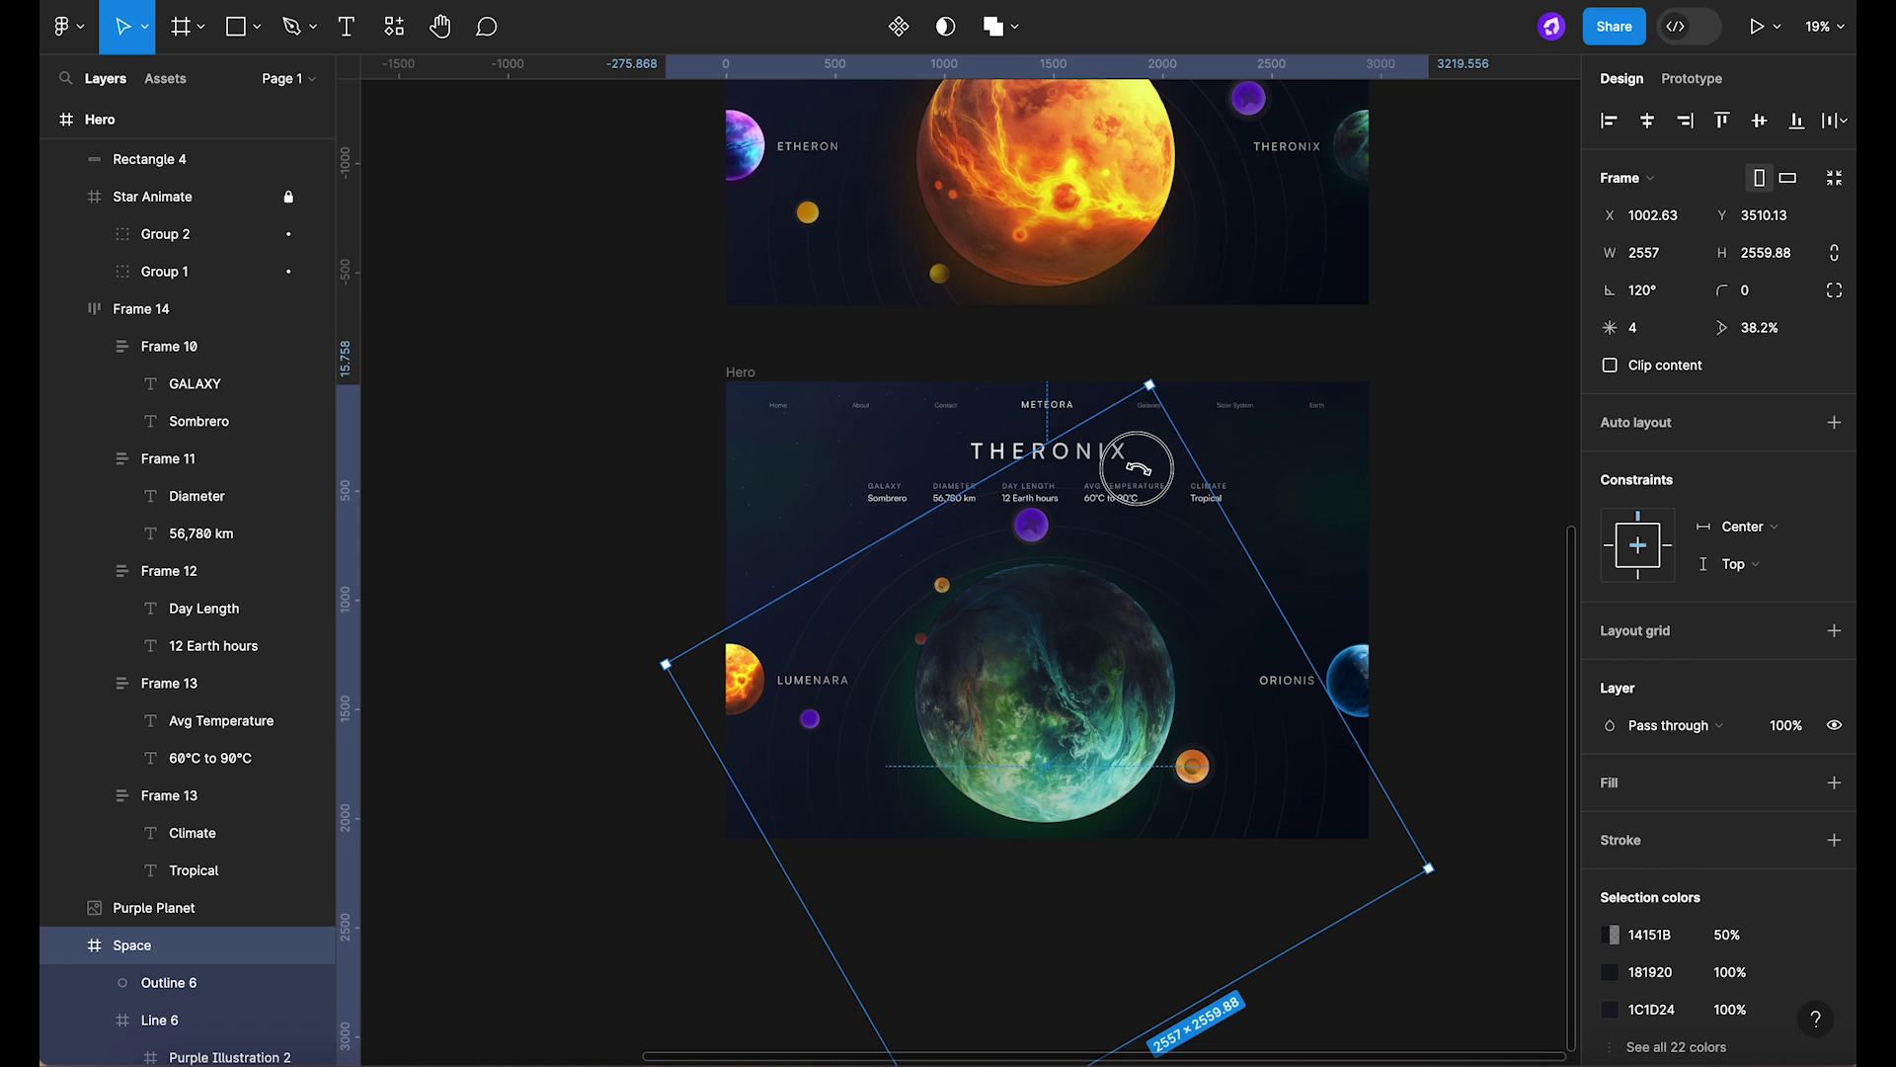
{"action": "left_click", "coordinate": [1465, 537]}
Duplicate the THERONIX Hero frame directly below itself.
{"action": "scroll", "coordinate": [1022, 580], "scroll_direction": "down", "scroll_amount": 4}
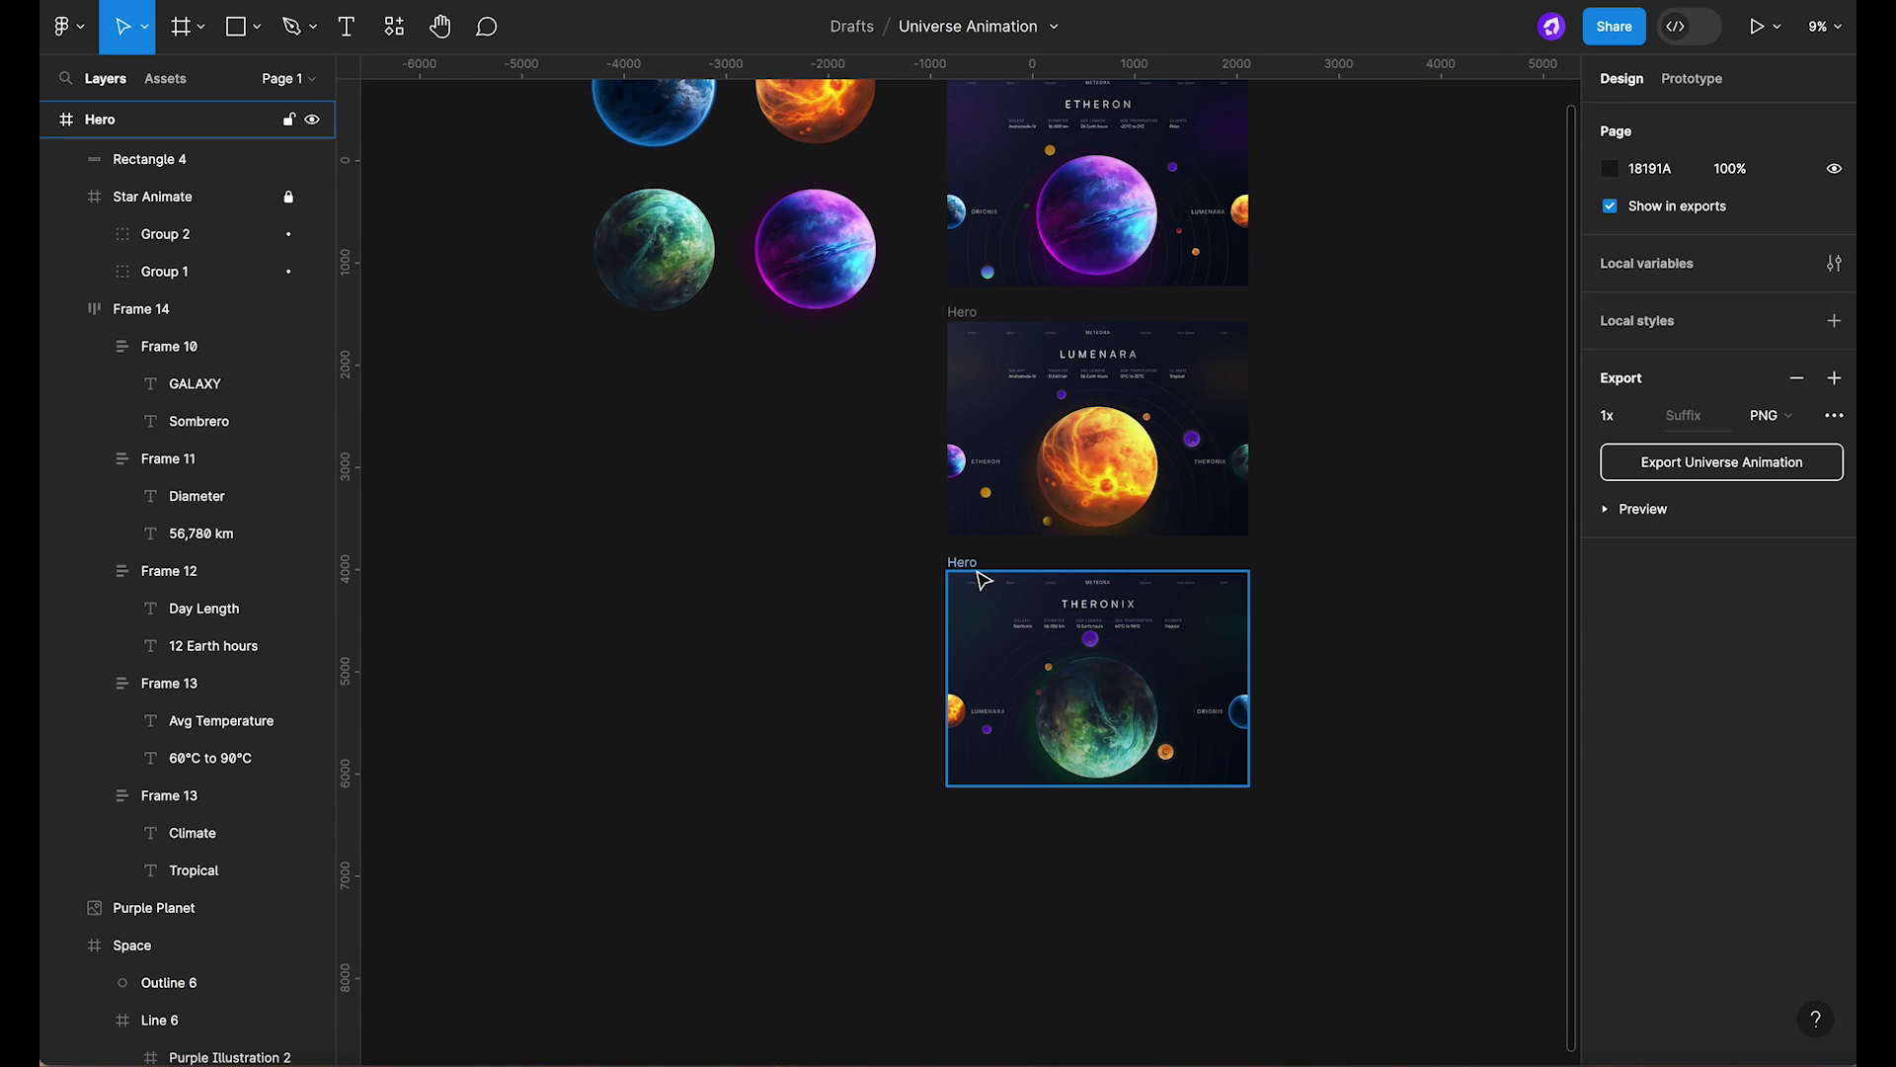
{"action": "left_click", "coordinate": [970, 563]}
{"action": "left_click_drag", "start_coordinate": [966, 561], "coordinate": [995, 820]}
Add the blue planet image as a new fill on the new Hero copy's central planet.
{"action": "scroll", "coordinate": [995, 820], "scroll_direction": "down", "scroll_amount": 2}
{"action": "left_click", "coordinate": [1002, 846]}
{"action": "scroll", "coordinate": [1007, 847], "scroll_direction": "up", "scroll_amount": 5}
{"action": "scroll", "coordinate": [1008, 845], "scroll_direction": "down", "scroll_amount": 3}
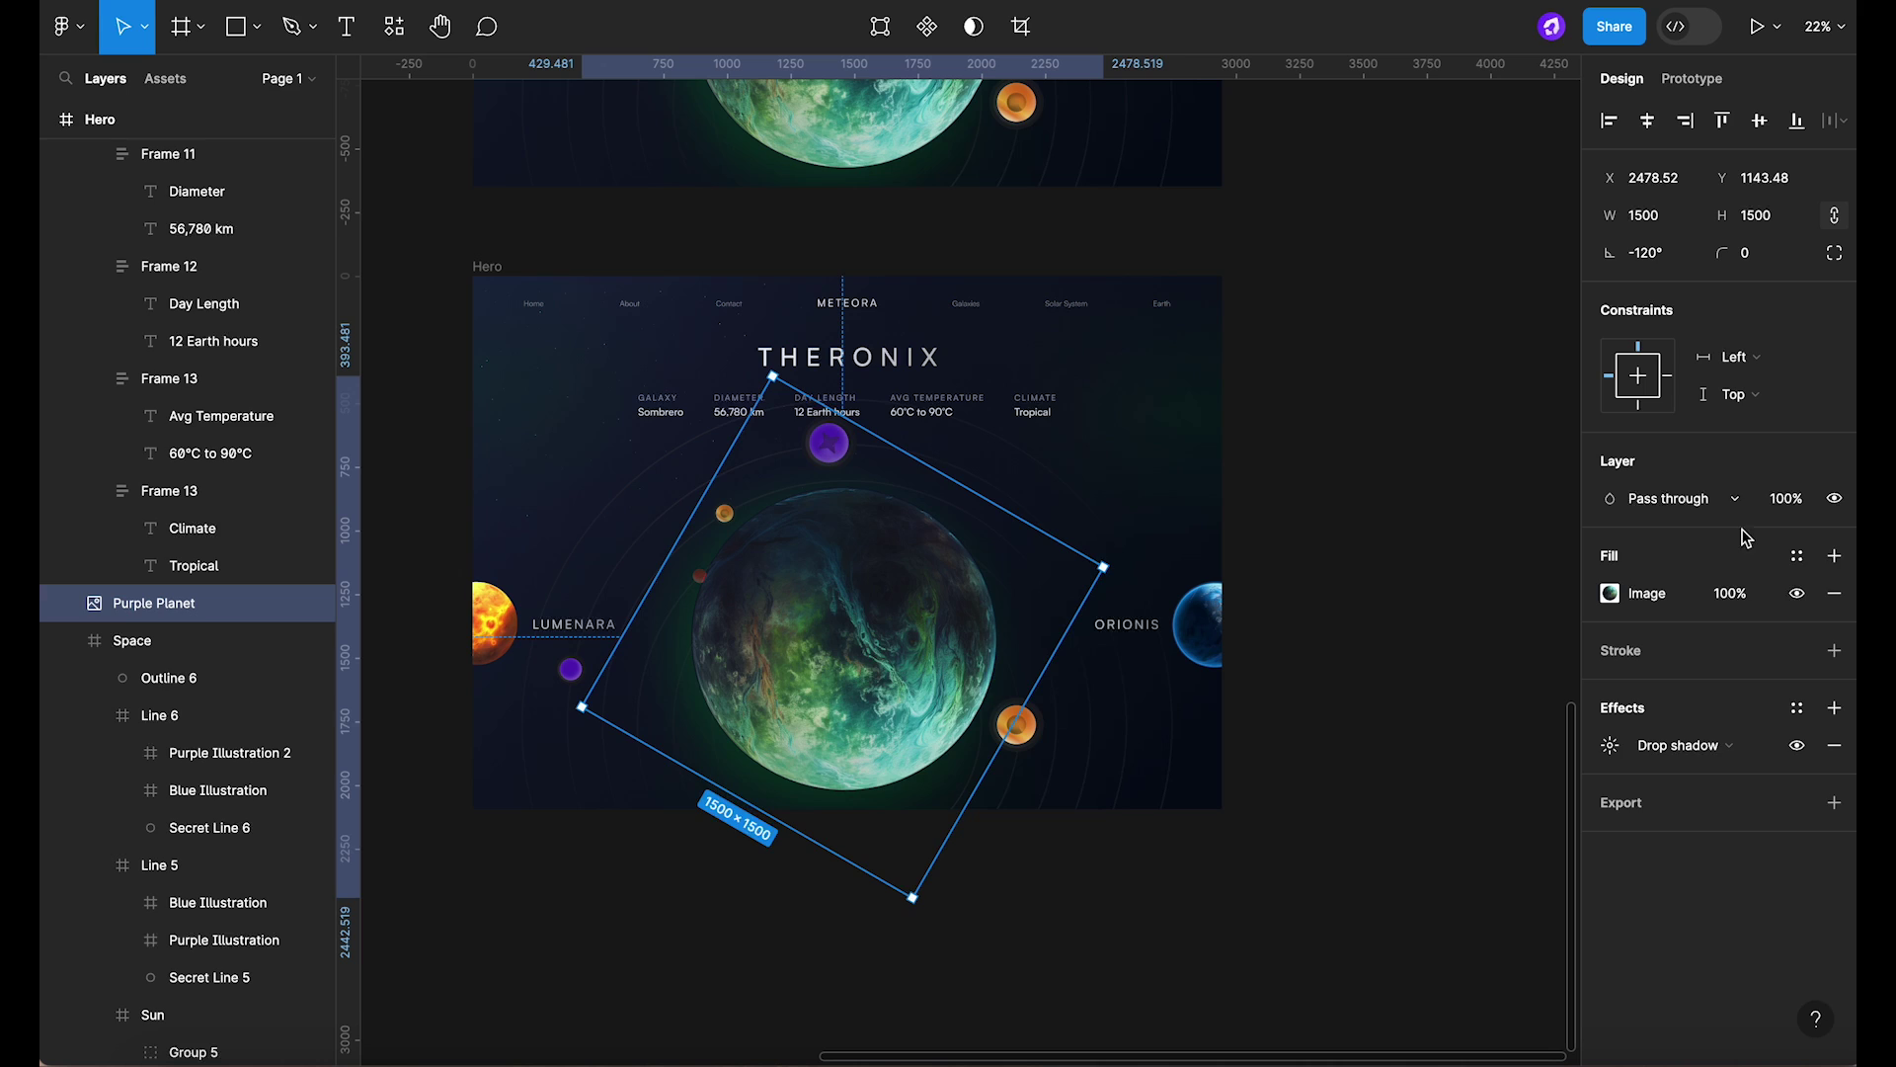
{"action": "left_click", "coordinate": [1833, 555]}
{"action": "left_click", "coordinate": [1609, 593]}
{"action": "left_click", "coordinate": [1389, 438]}
{"action": "left_click", "coordinate": [1485, 611]}
{"action": "left_click", "coordinate": [1027, 347]}
{"action": "left_click", "coordinate": [1365, 703]}
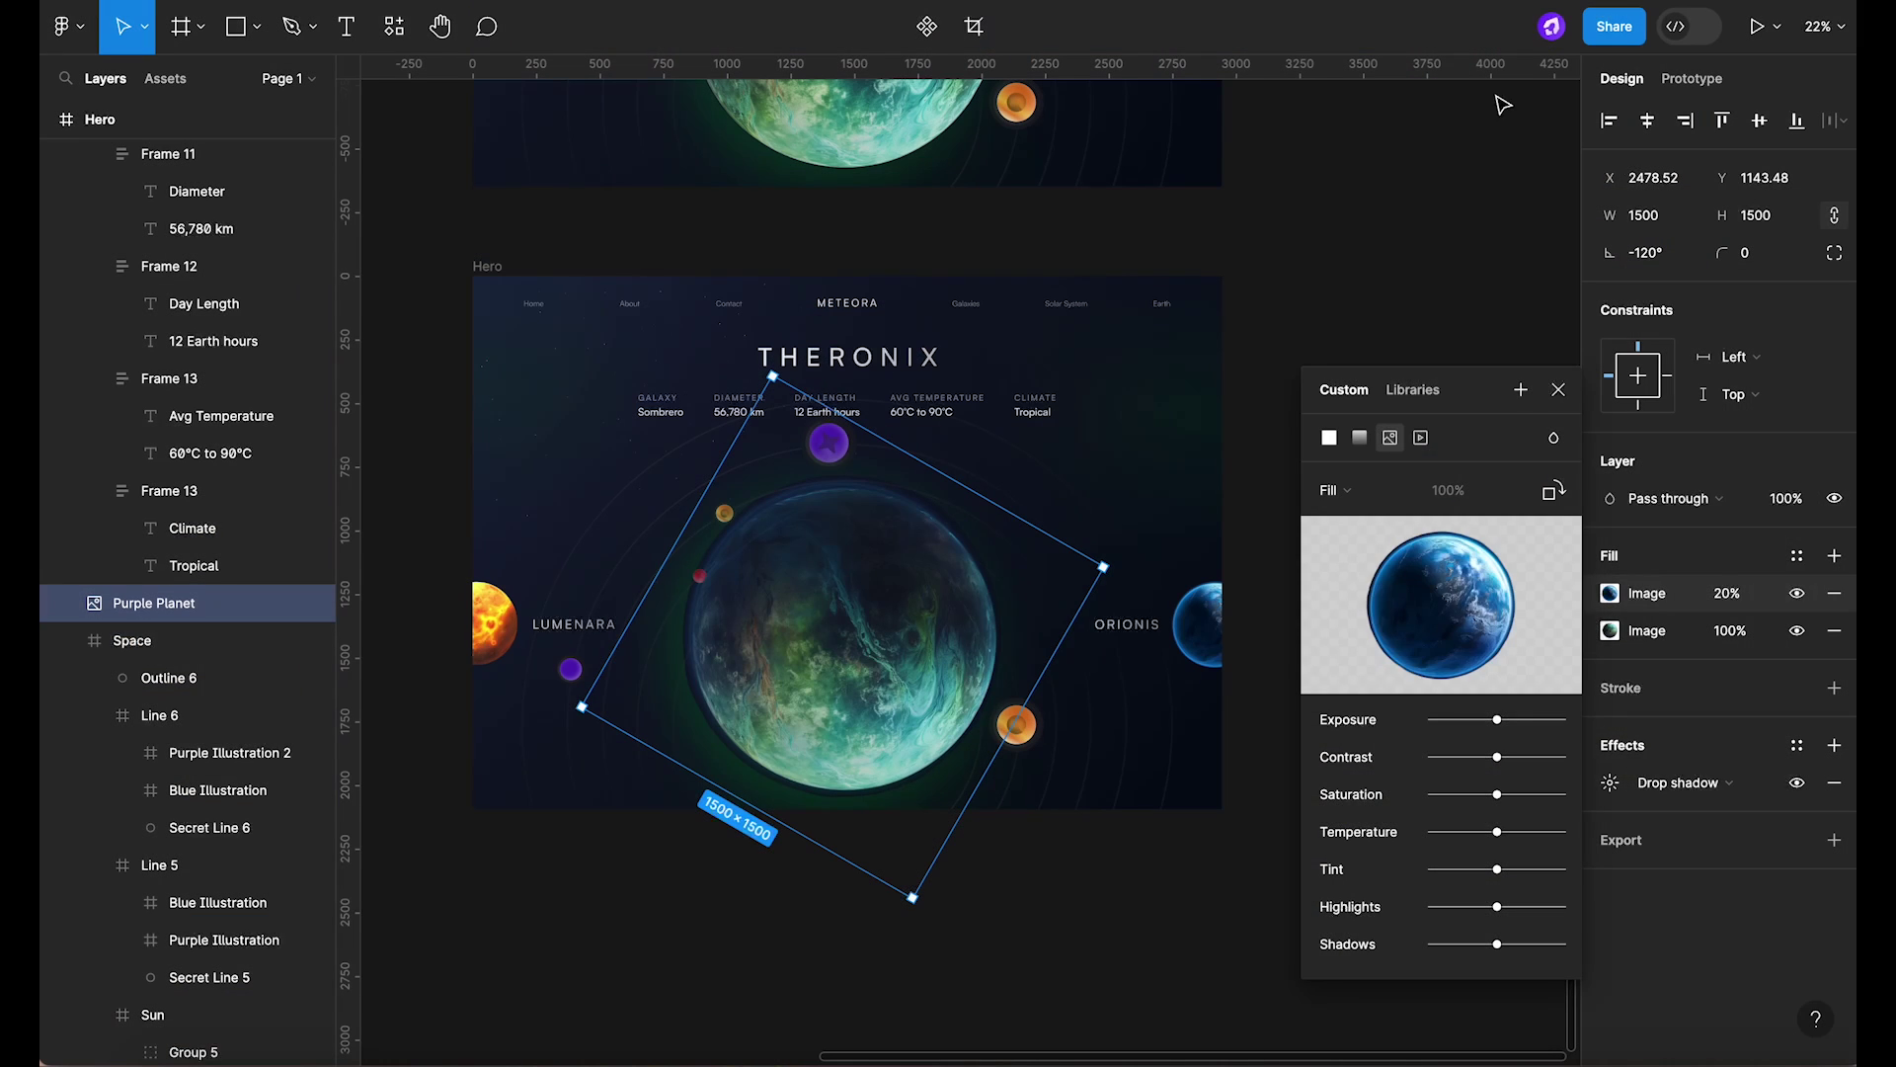
Set the blue planet image fill to 100% opacity and remove the green planet image fill.
{"action": "left_click", "coordinate": [1726, 593]}
{"action": "type", "text": "100"}
{"action": "key", "text": "Return"}
Rotate the Space orbit frame around the blue planet to move the small orbiting planets.
{"action": "scroll", "coordinate": [819, 652], "scroll_direction": "down", "scroll_amount": 2}
{"action": "left_click", "coordinate": [1079, 599]}
{"action": "left_click_drag", "start_coordinate": [959, 312], "coordinate": [652, 495]}
{"action": "left_click", "coordinate": [1259, 486]}
Replace the lowest Hero's side planets with the green planet labelled THERONIX and the purple planet labelled ETHERON.
{"action": "scroll", "coordinate": [1263, 493], "scroll_direction": "down", "scroll_amount": 6}
{"action": "scroll", "coordinate": [1262, 496], "scroll_direction": "down", "scroll_amount": 3}
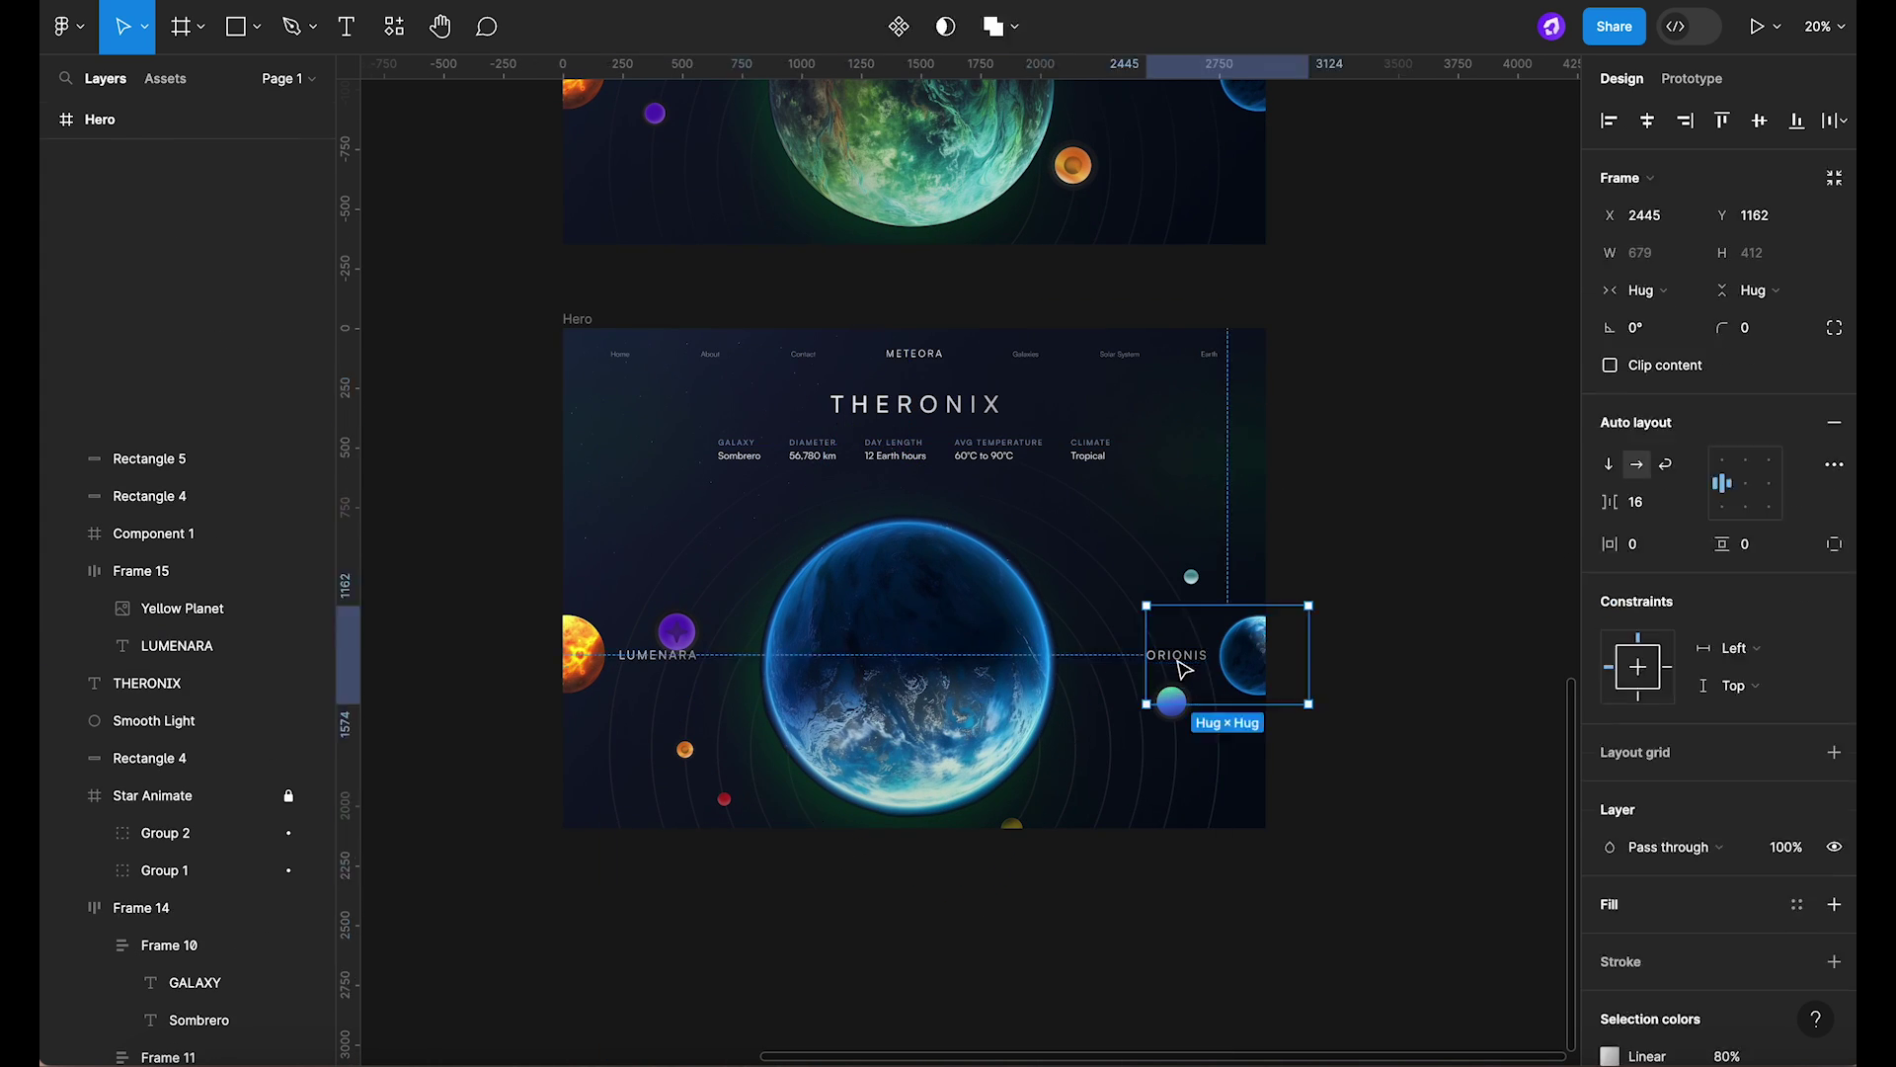
{"action": "scroll", "coordinate": [1184, 669], "scroll_direction": "down", "scroll_amount": 5}
{"action": "scroll", "coordinate": [1184, 670], "scroll_direction": "up", "scroll_amount": 3}
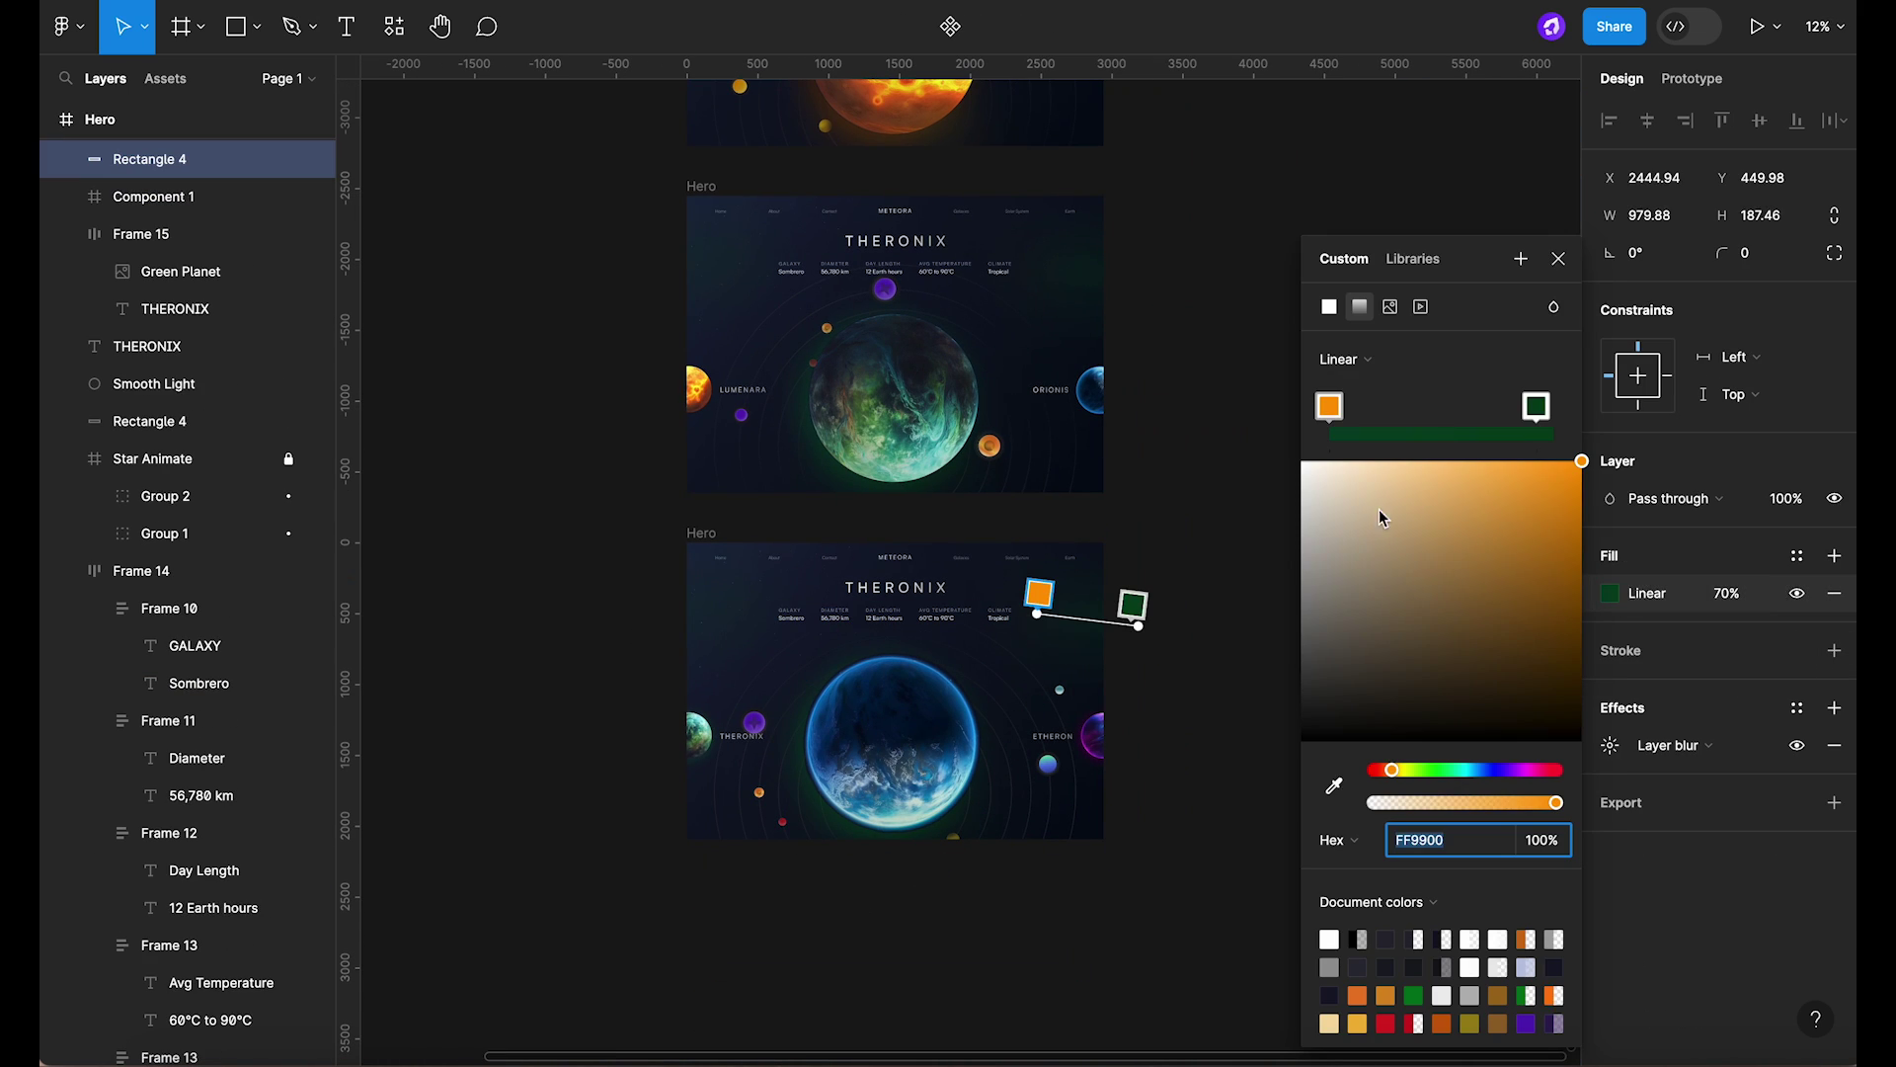
Recolour the lowest Hero's upper-right glow gradient and the central planet's drop shadow to blue.
{"action": "left_click_drag", "start_coordinate": [1383, 770], "coordinate": [1483, 769]}
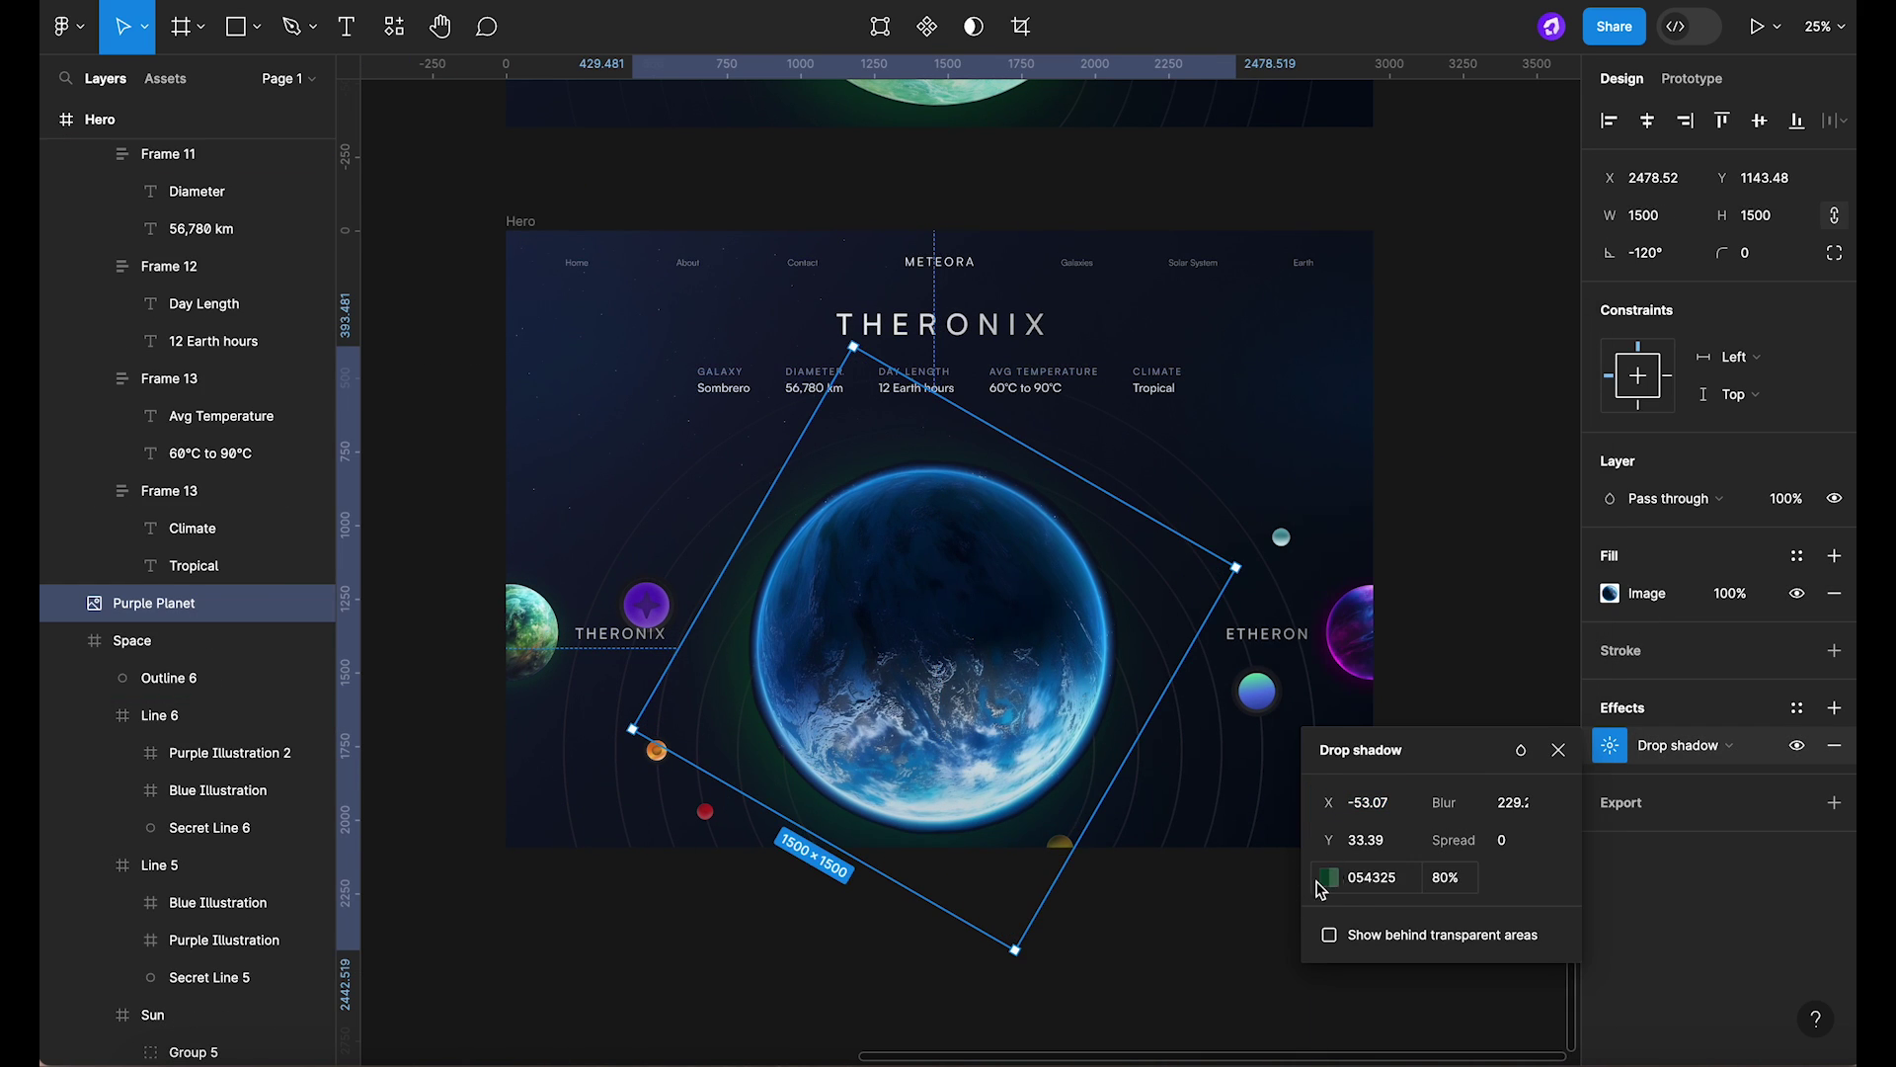
{"action": "left_click", "coordinate": [1328, 877]}
{"action": "key", "text": "Escape"}
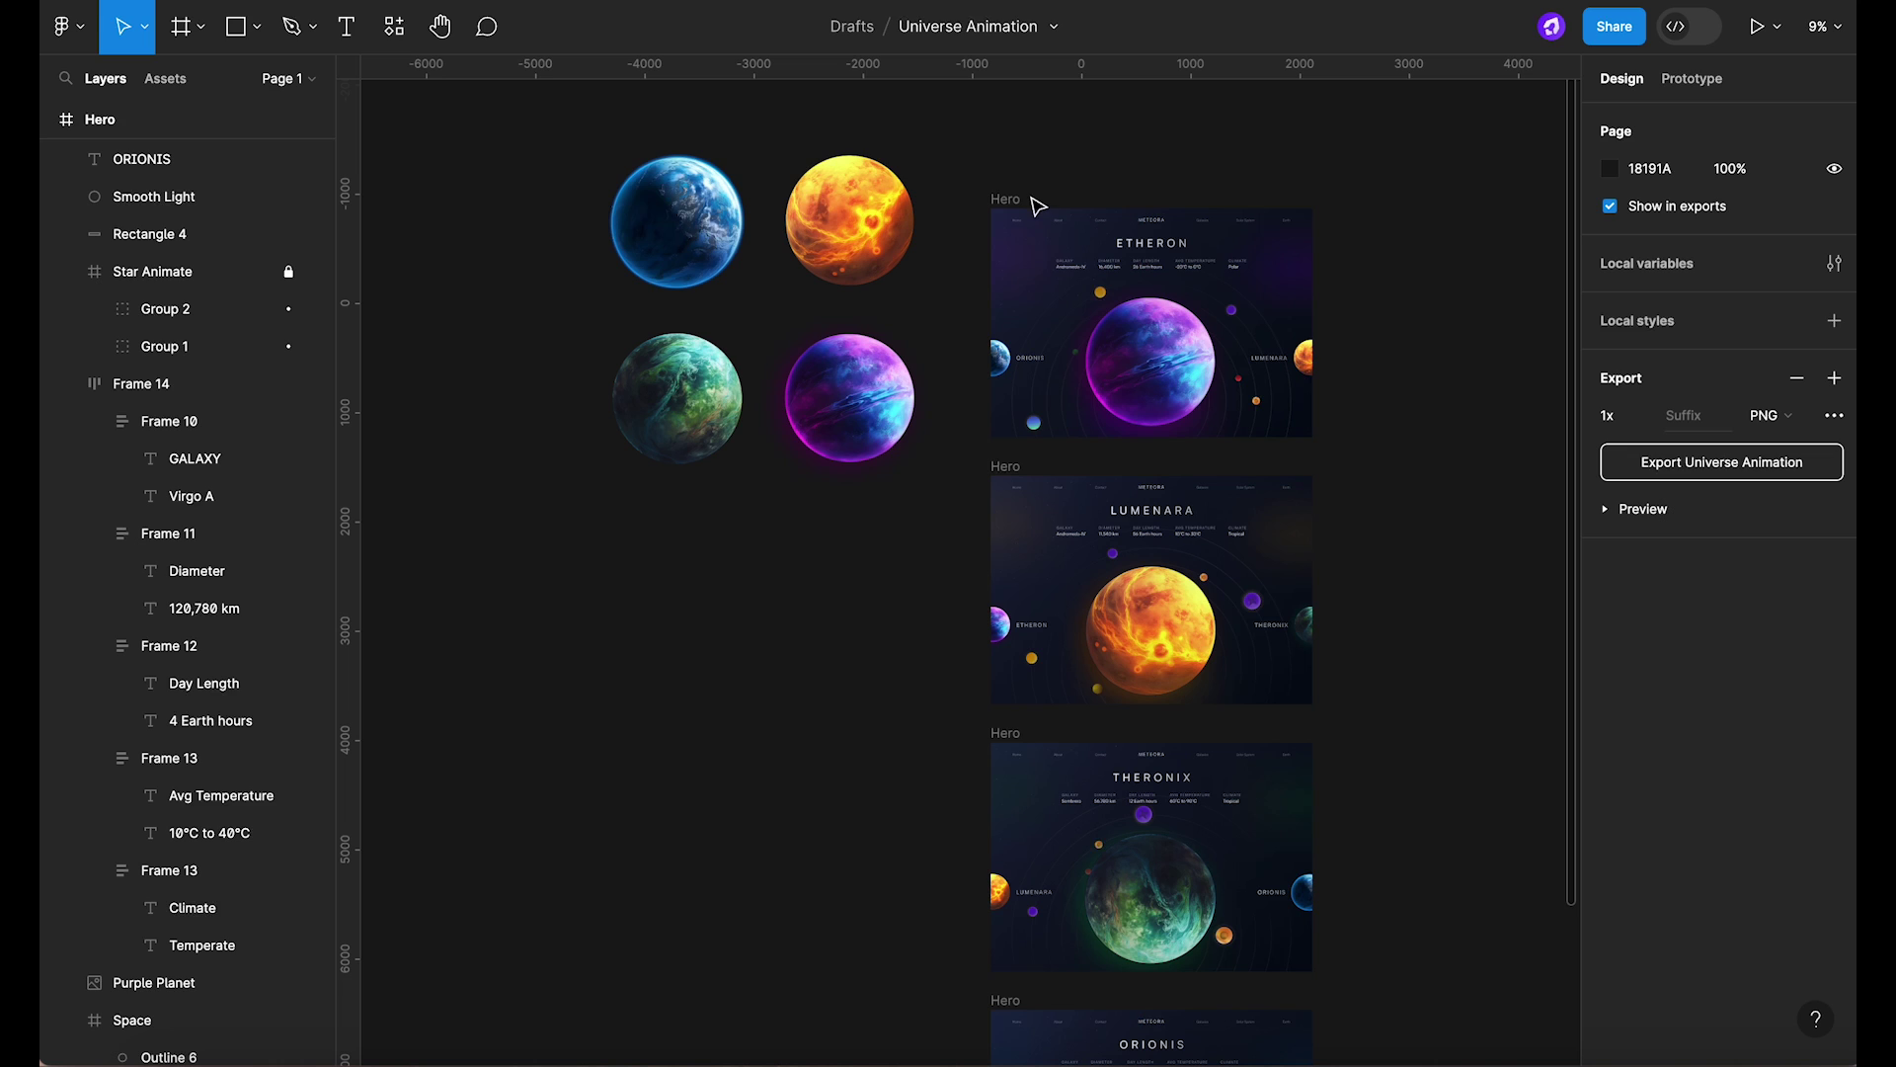
Make the ETHERON Hero frame the prototype's flow starting point.
{"action": "left_click", "coordinate": [1015, 202]}
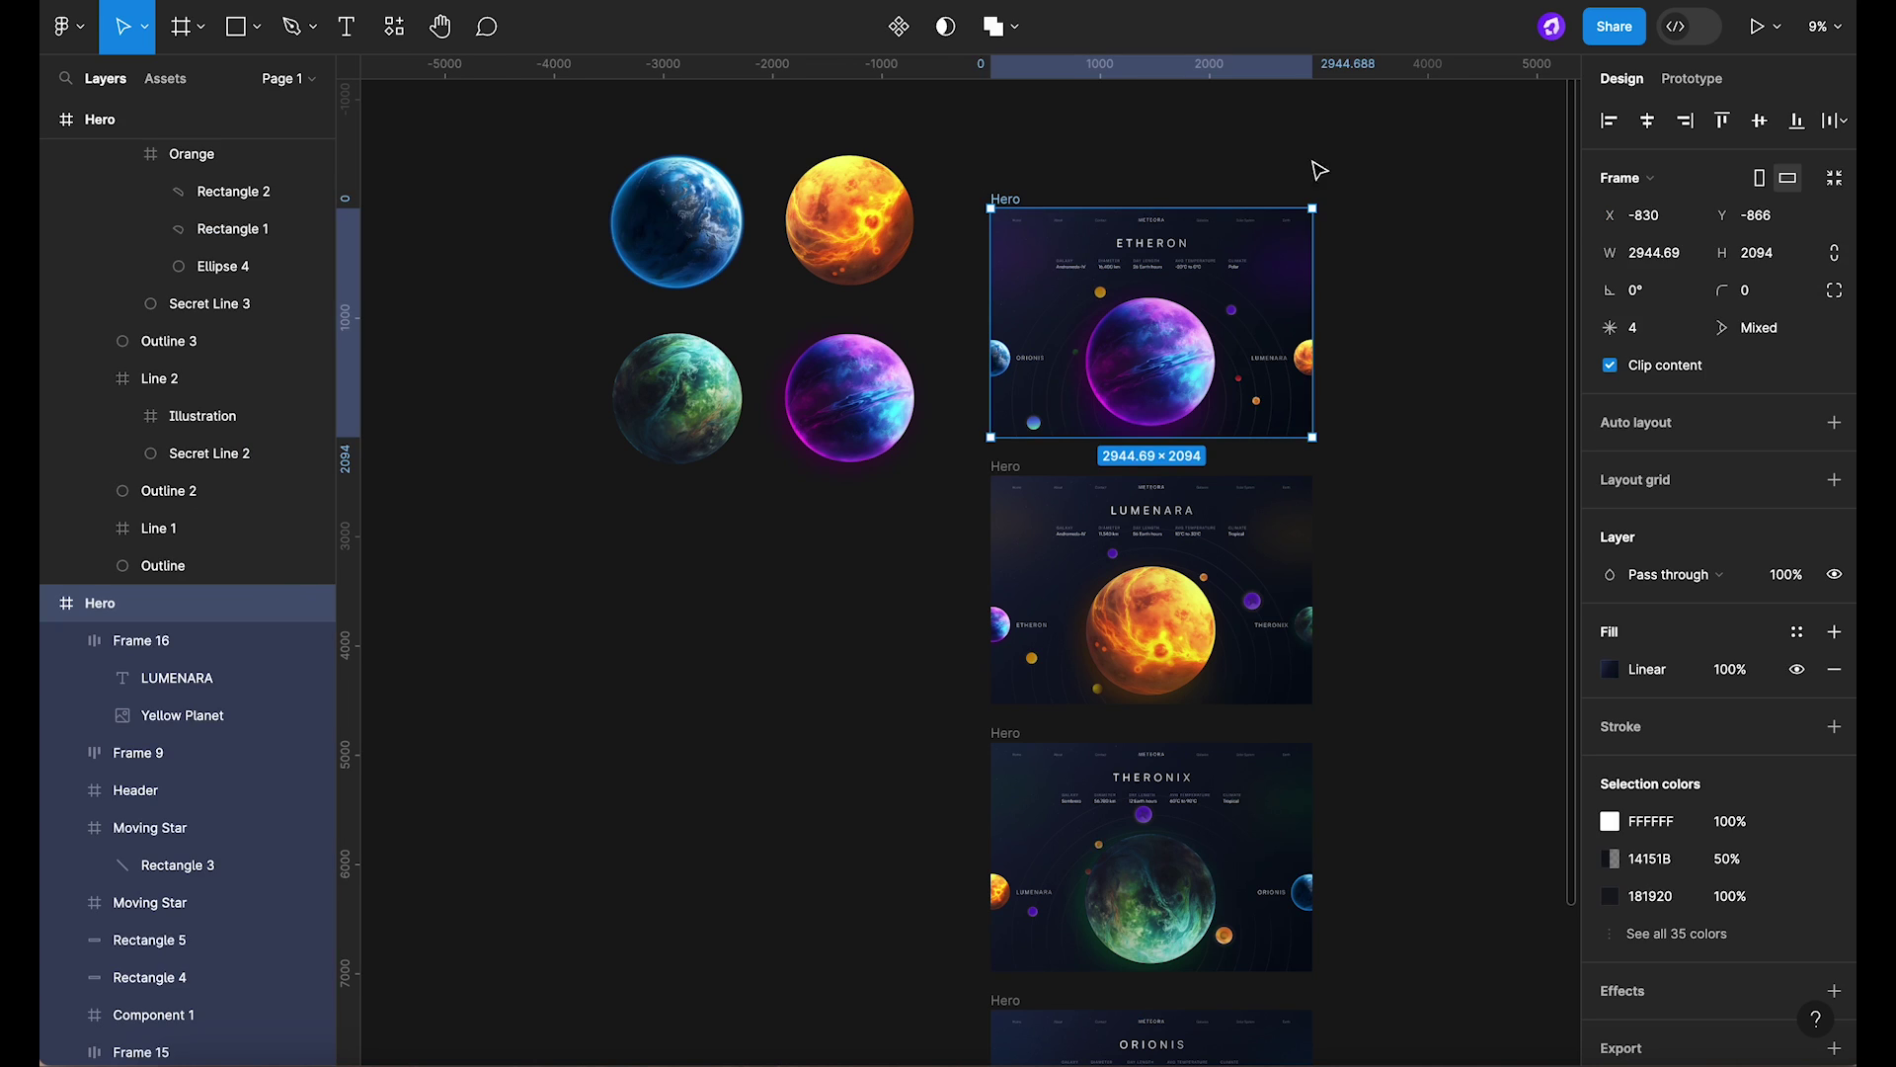
{"action": "left_click", "coordinate": [1712, 85]}
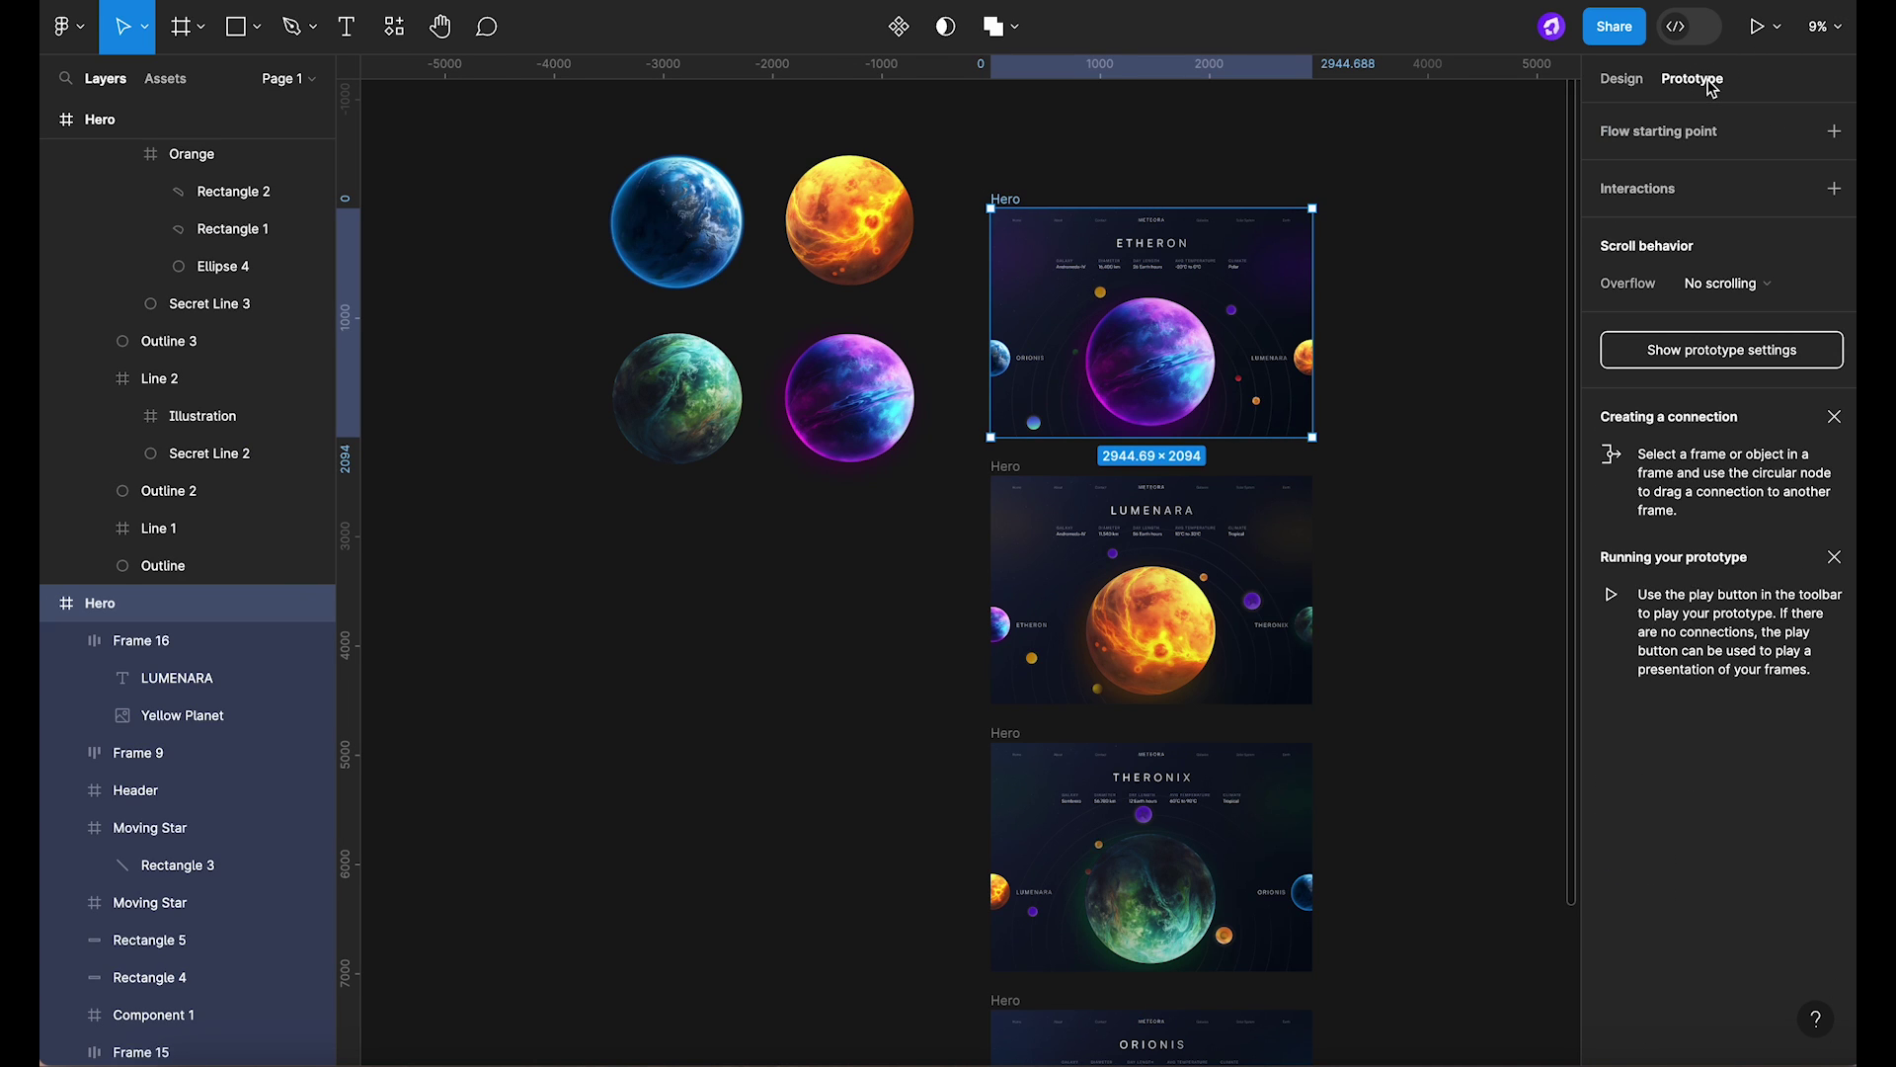
{"action": "left_click", "coordinate": [1835, 131]}
{"action": "scroll", "coordinate": [1304, 278], "scroll_direction": "up", "scroll_amount": 4}
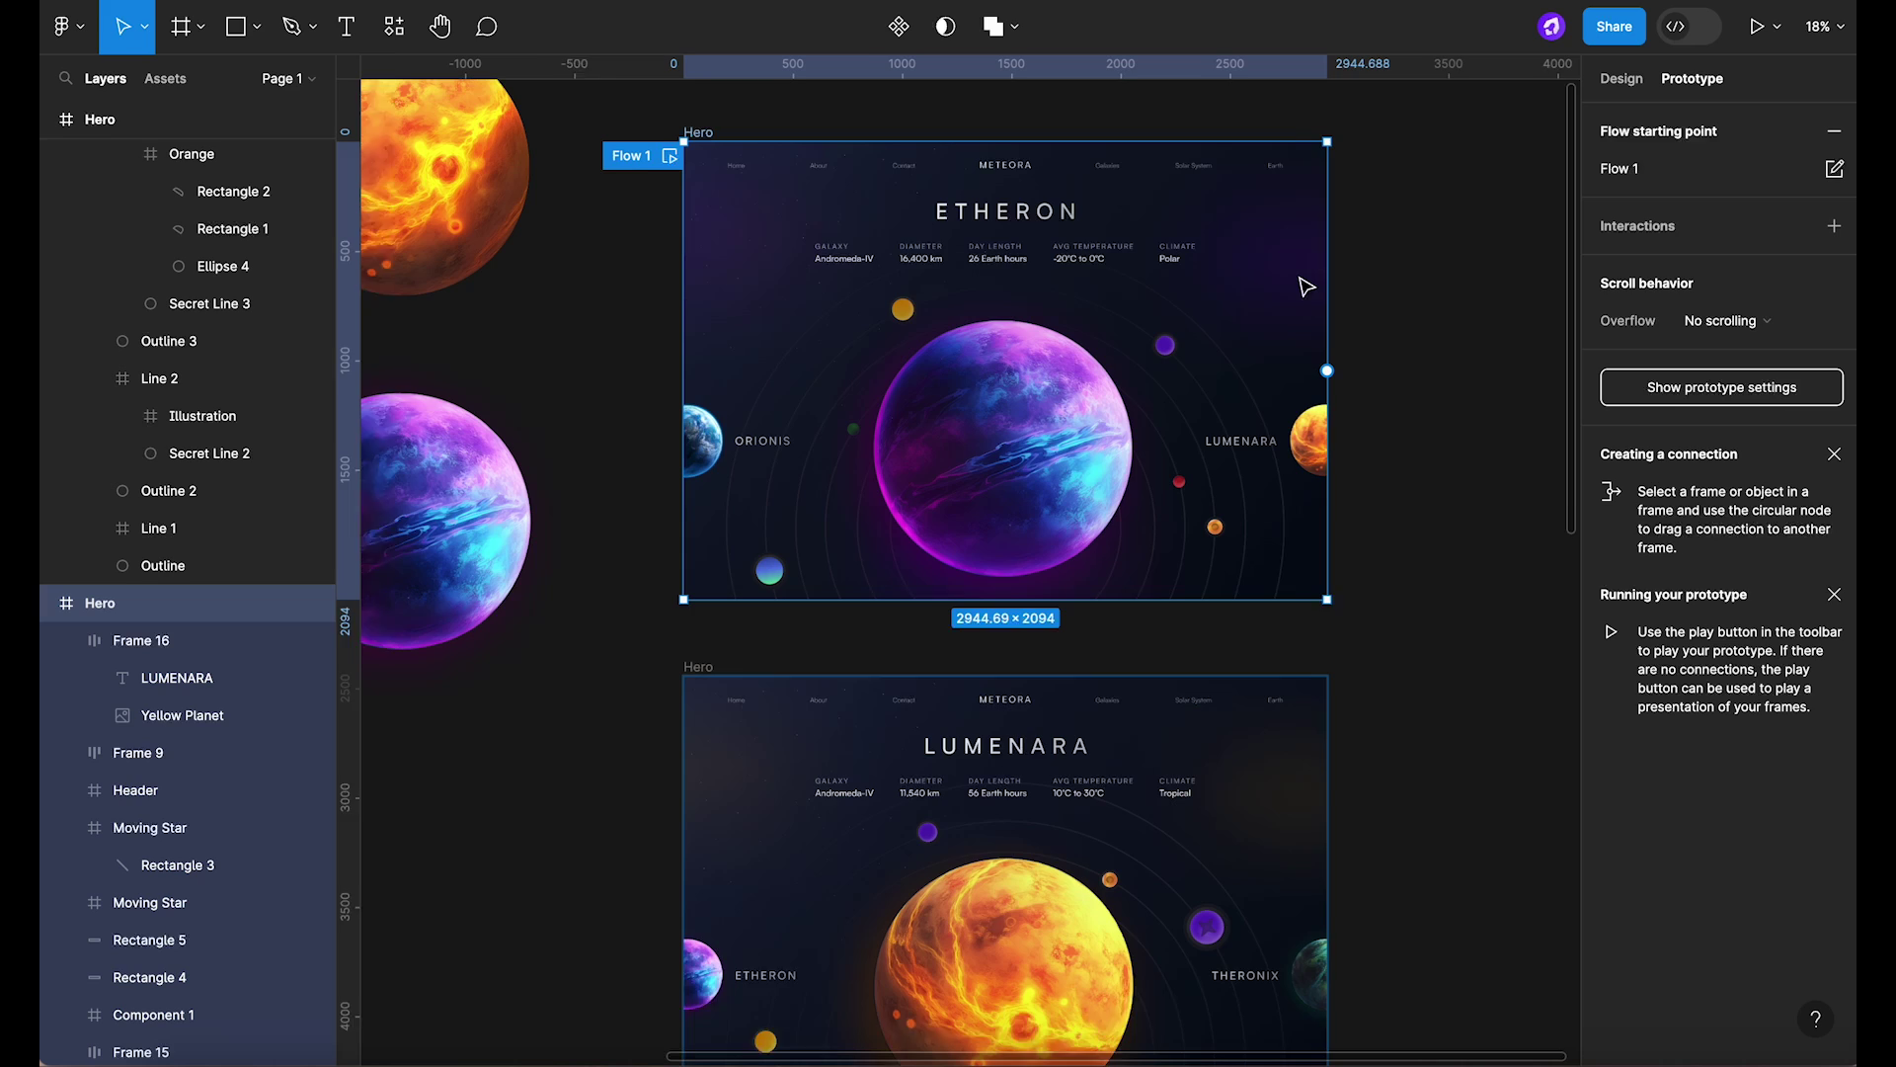
Link the ETHERON Hero's yellow side planet to the LUMENARA Hero with an on-click Navigate to interaction.
{"action": "left_click", "coordinate": [1309, 449]}
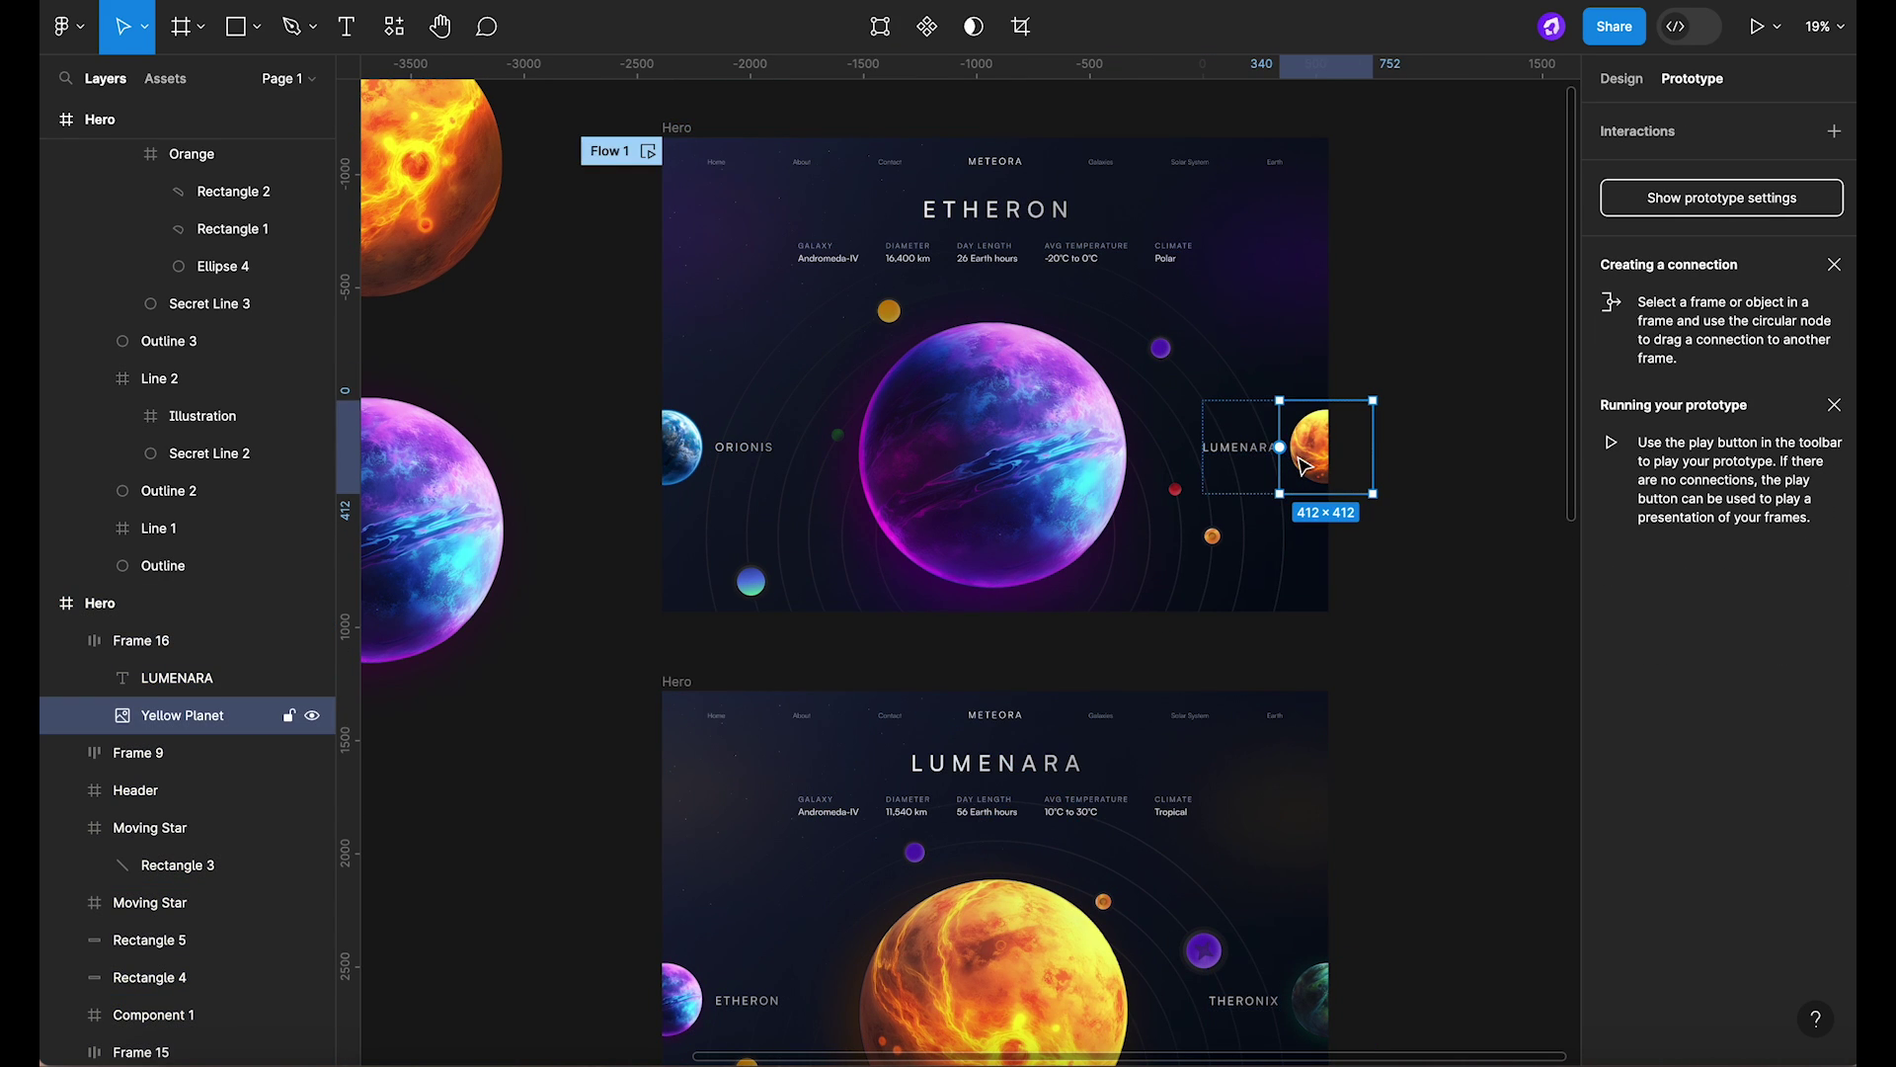
{"action": "scroll", "coordinate": [1303, 464], "scroll_direction": "down", "scroll_amount": 3}
{"action": "scroll", "coordinate": [1346, 400], "scroll_direction": "down", "scroll_amount": 2}
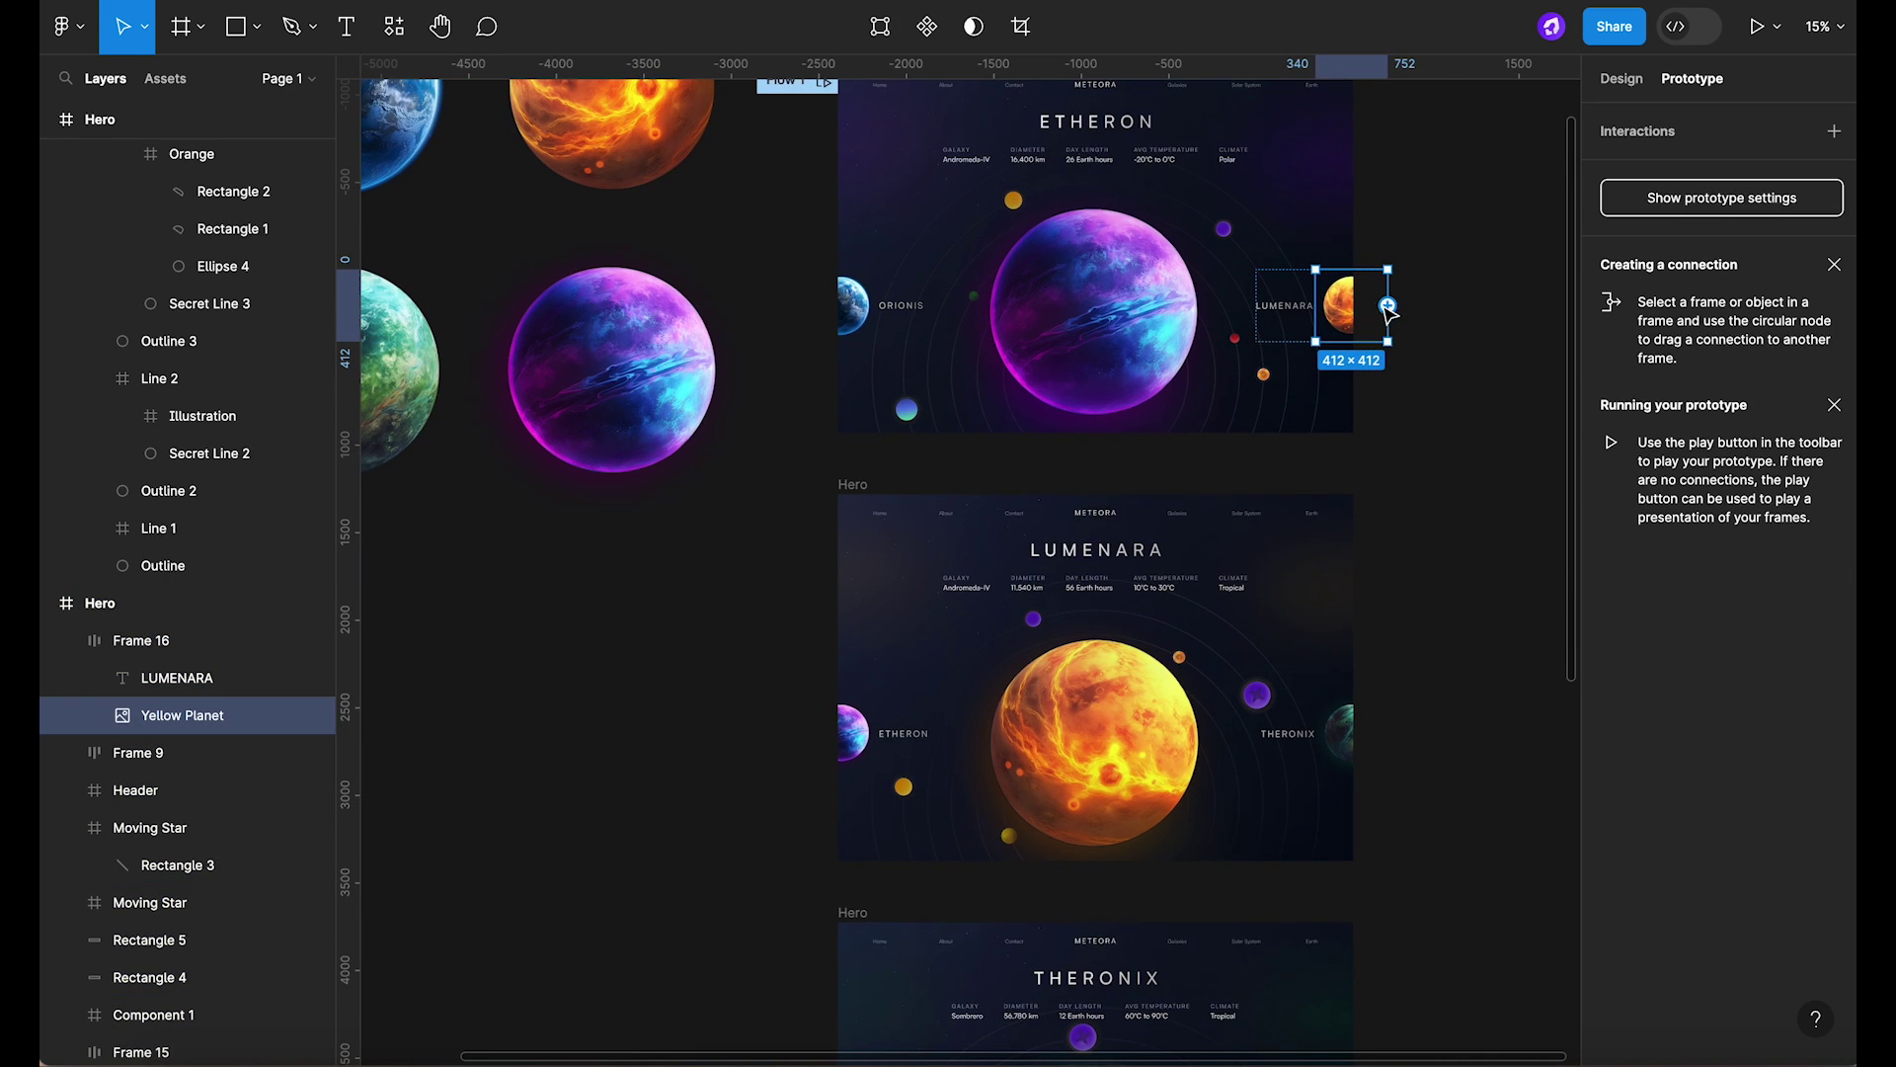
{"action": "left_click_drag", "start_coordinate": [1387, 309], "coordinate": [1217, 504]}
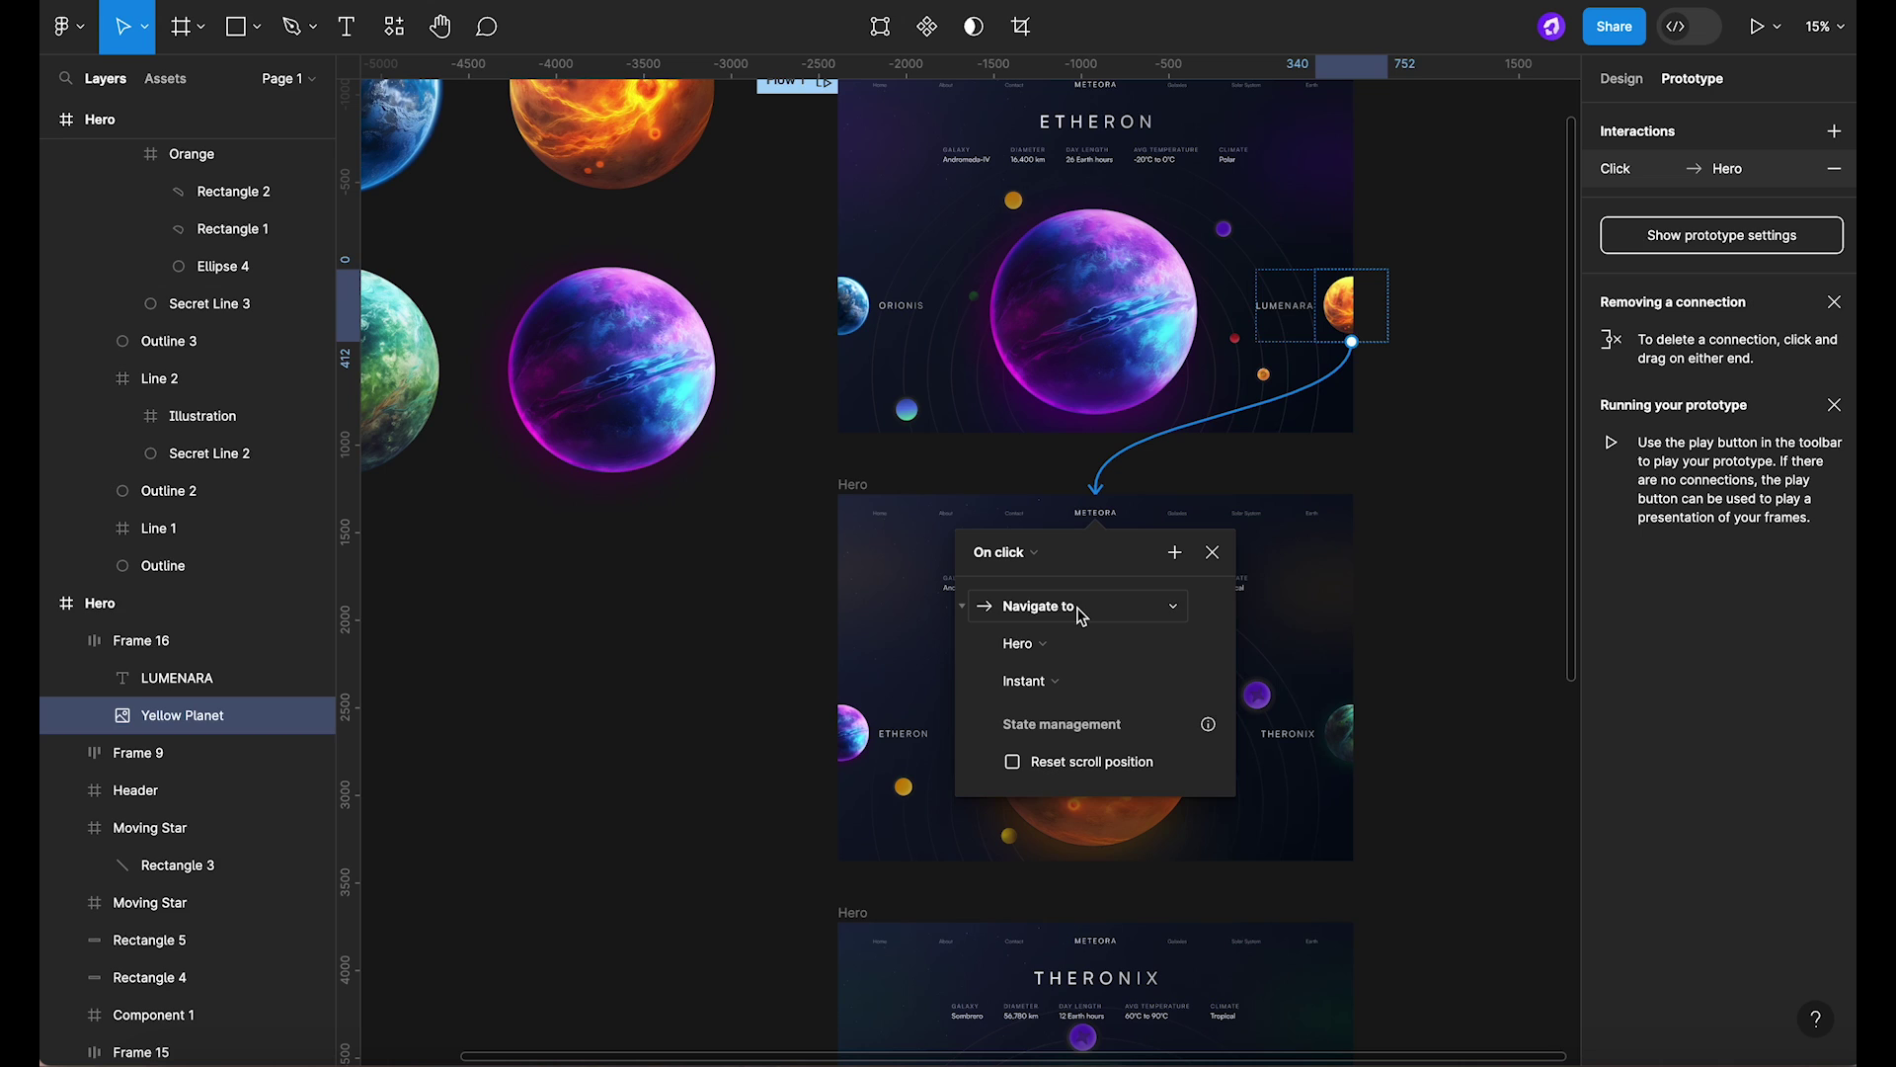
Set the yellow planet's link to Smart animate with the Quick easing.
{"action": "left_click", "coordinate": [1058, 680]}
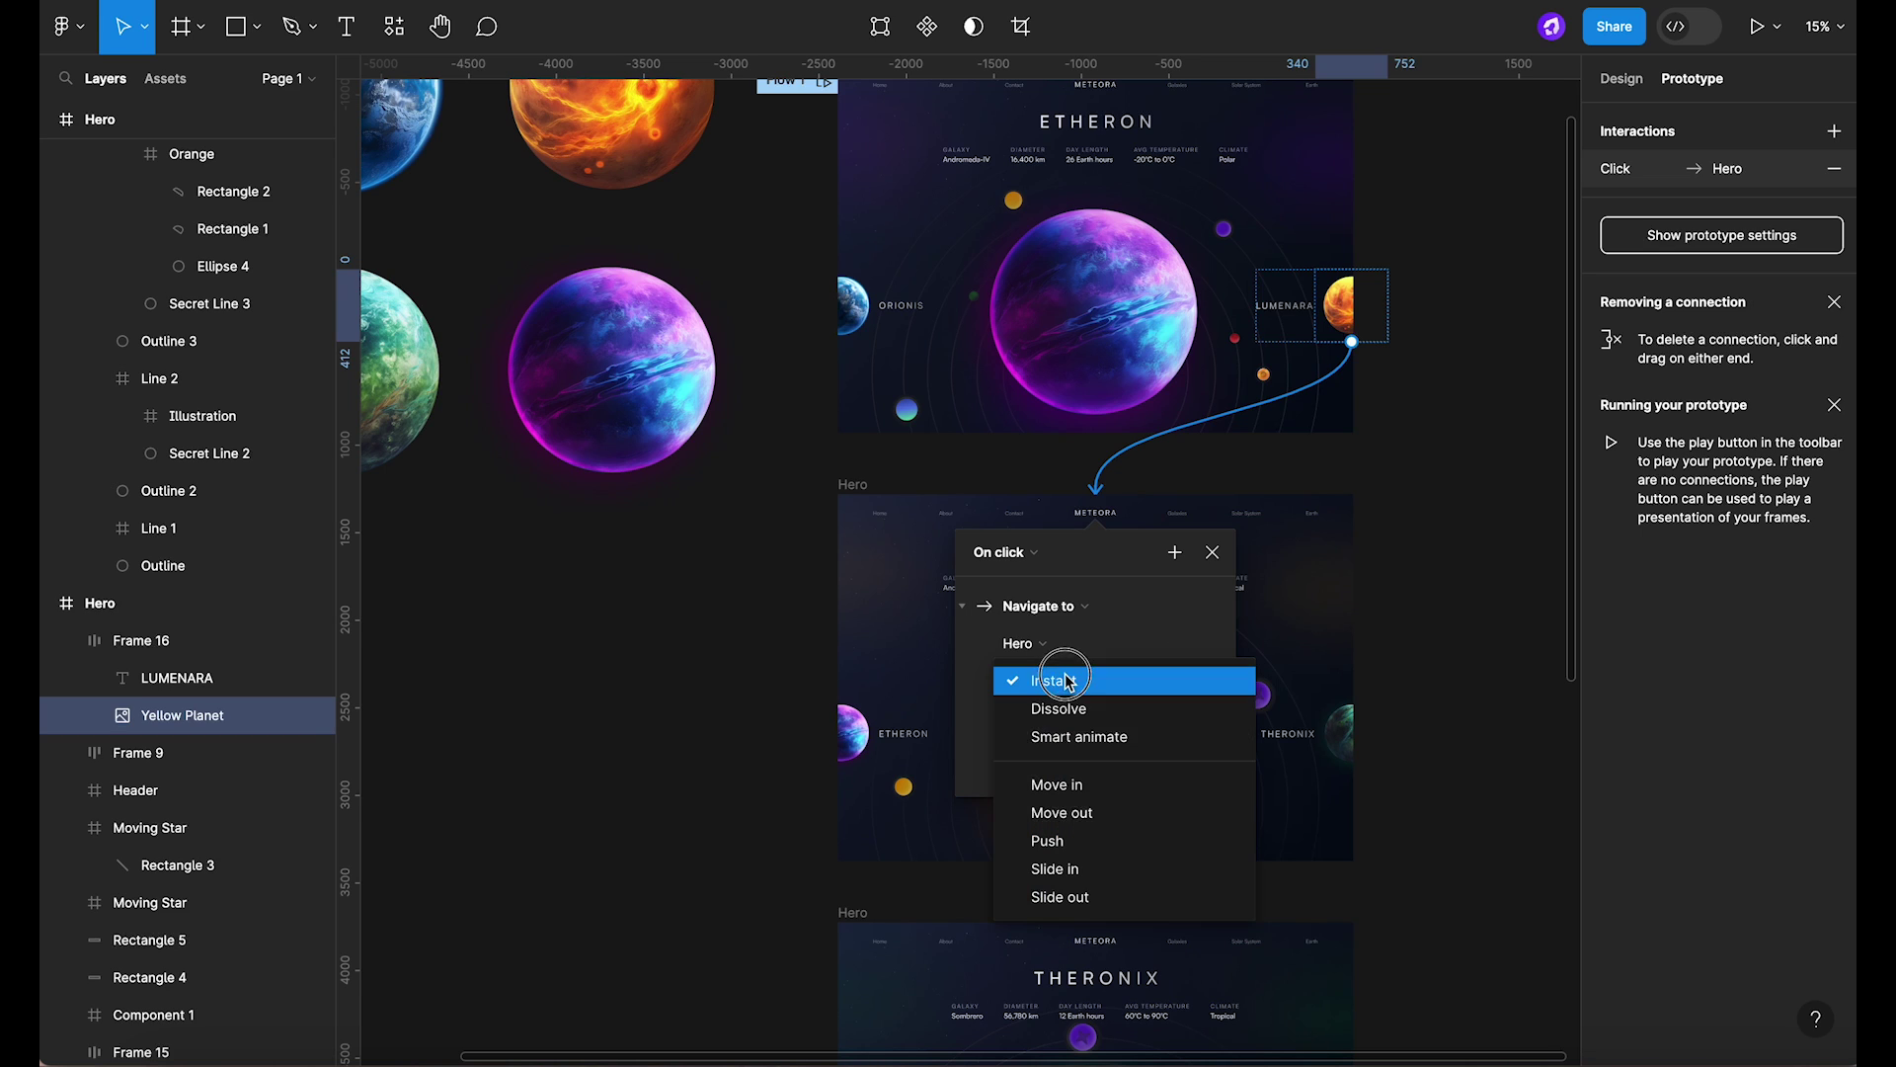
{"action": "left_click", "coordinate": [1072, 731]}
{"action": "left_click", "coordinate": [1073, 724]}
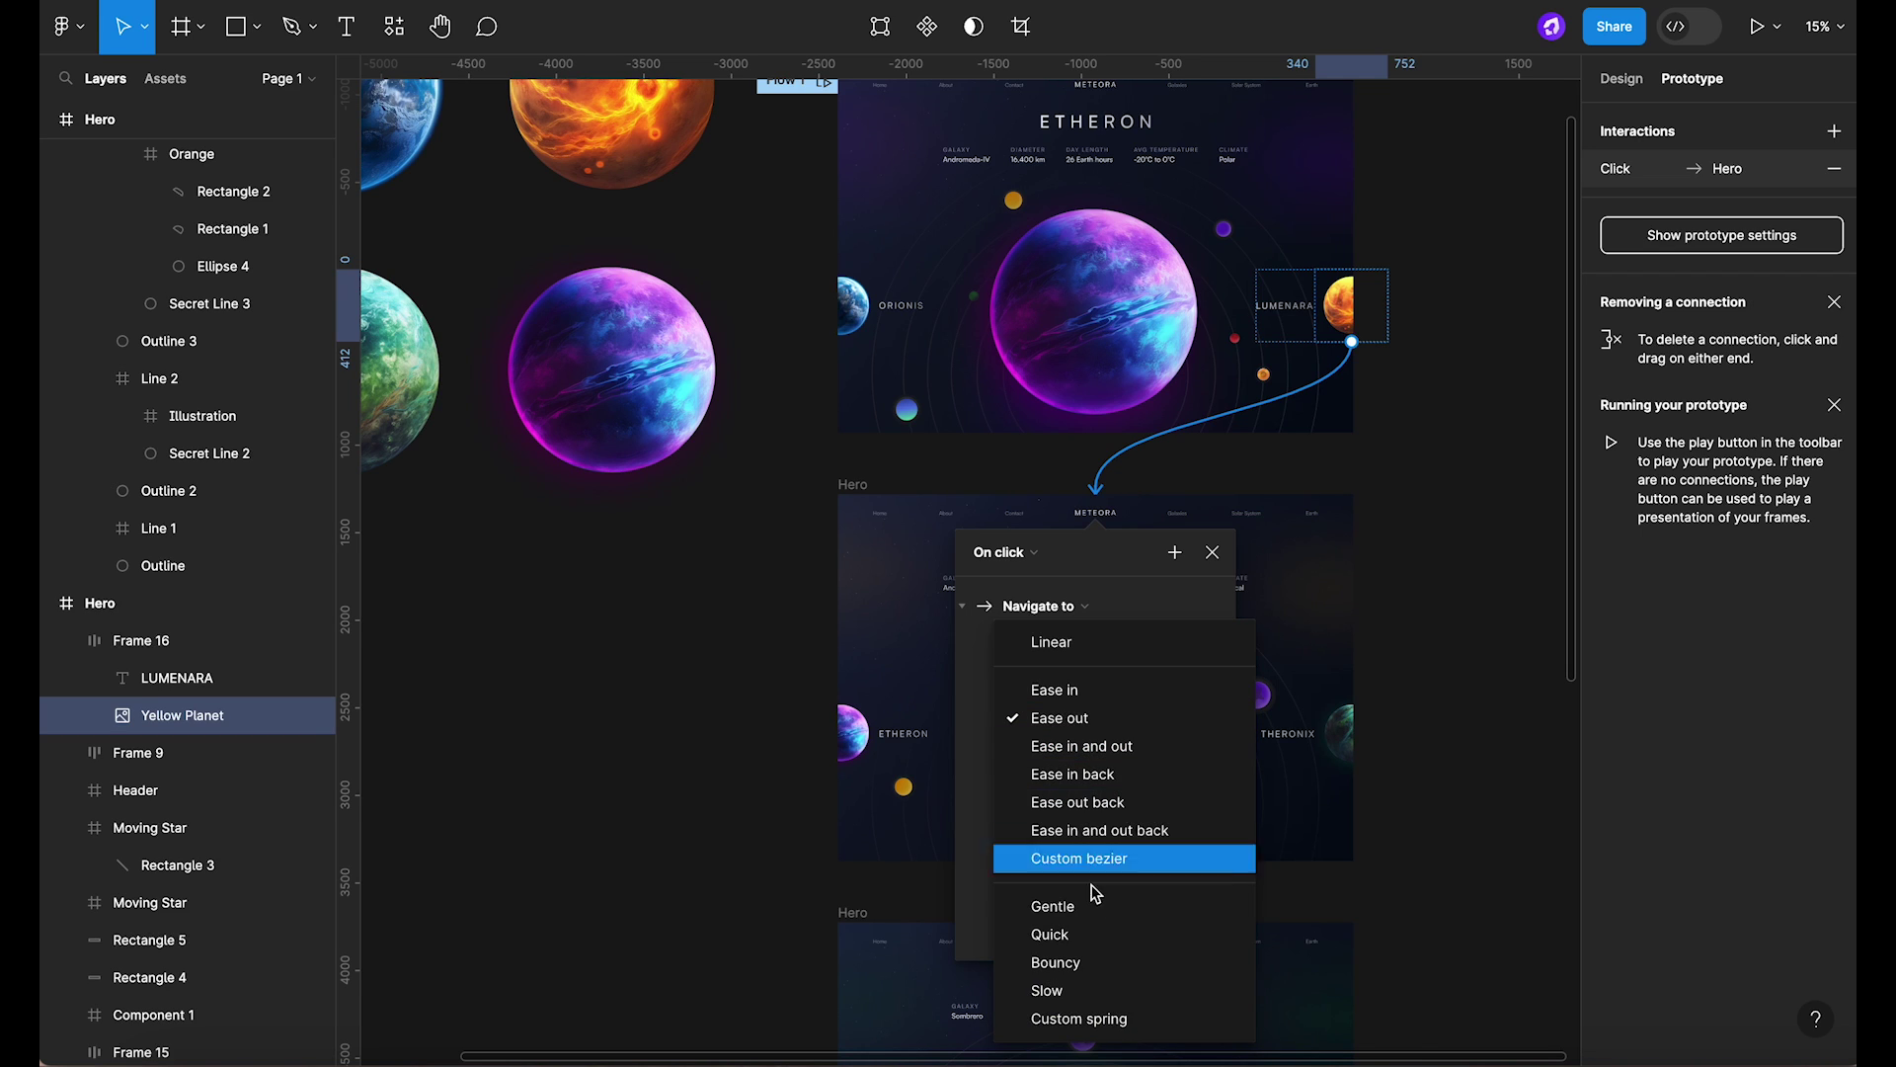
{"action": "left_click", "coordinate": [1098, 933]}
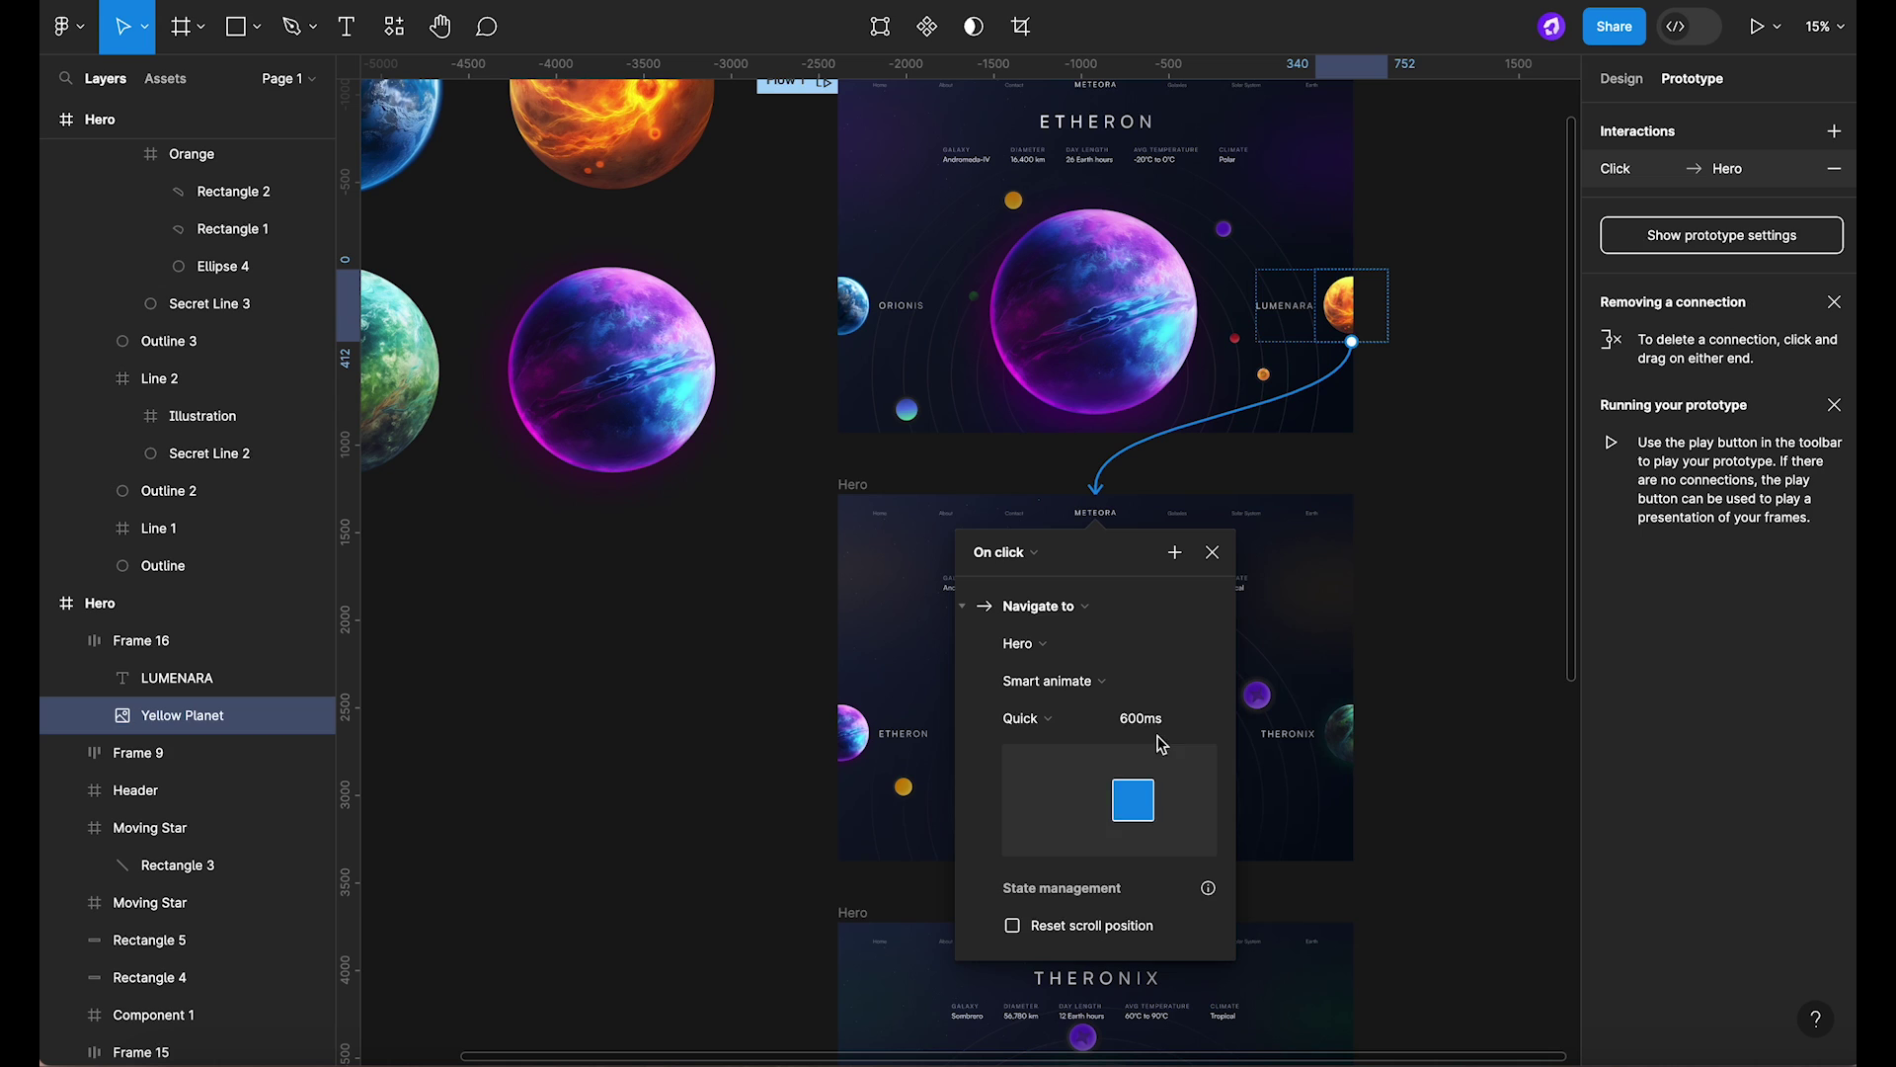
{"action": "left_click", "coordinate": [1213, 553]}
Link the LUMENARA Hero's purple side planet back to the ETHERON Hero on click with Smart animate.
{"action": "scroll", "coordinate": [1221, 562], "scroll_direction": "down", "scroll_amount": 3}
{"action": "scroll", "coordinate": [1222, 562], "scroll_direction": "down", "scroll_amount": 1}
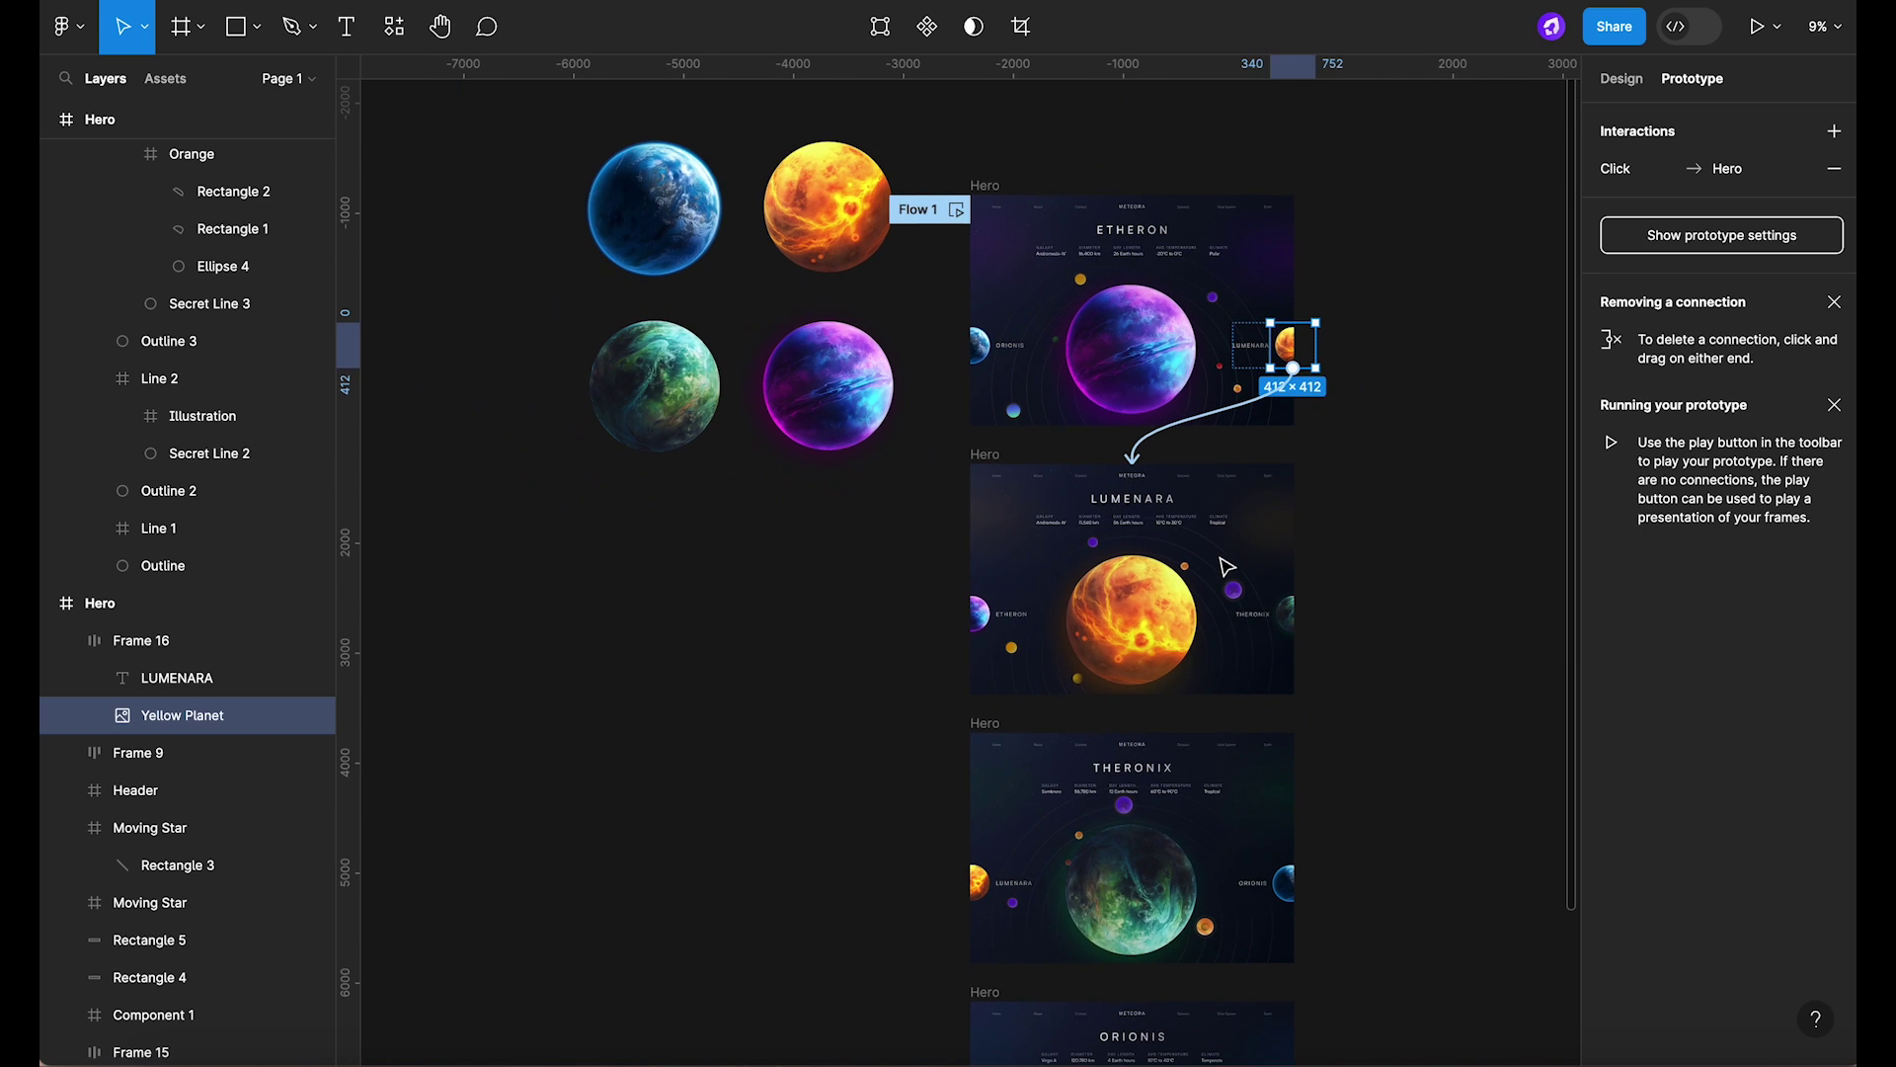
{"action": "left_click", "coordinate": [982, 614]}
{"action": "left_click", "coordinate": [982, 614]}
{"action": "left_click_drag", "start_coordinate": [973, 594], "coordinate": [1093, 424]}
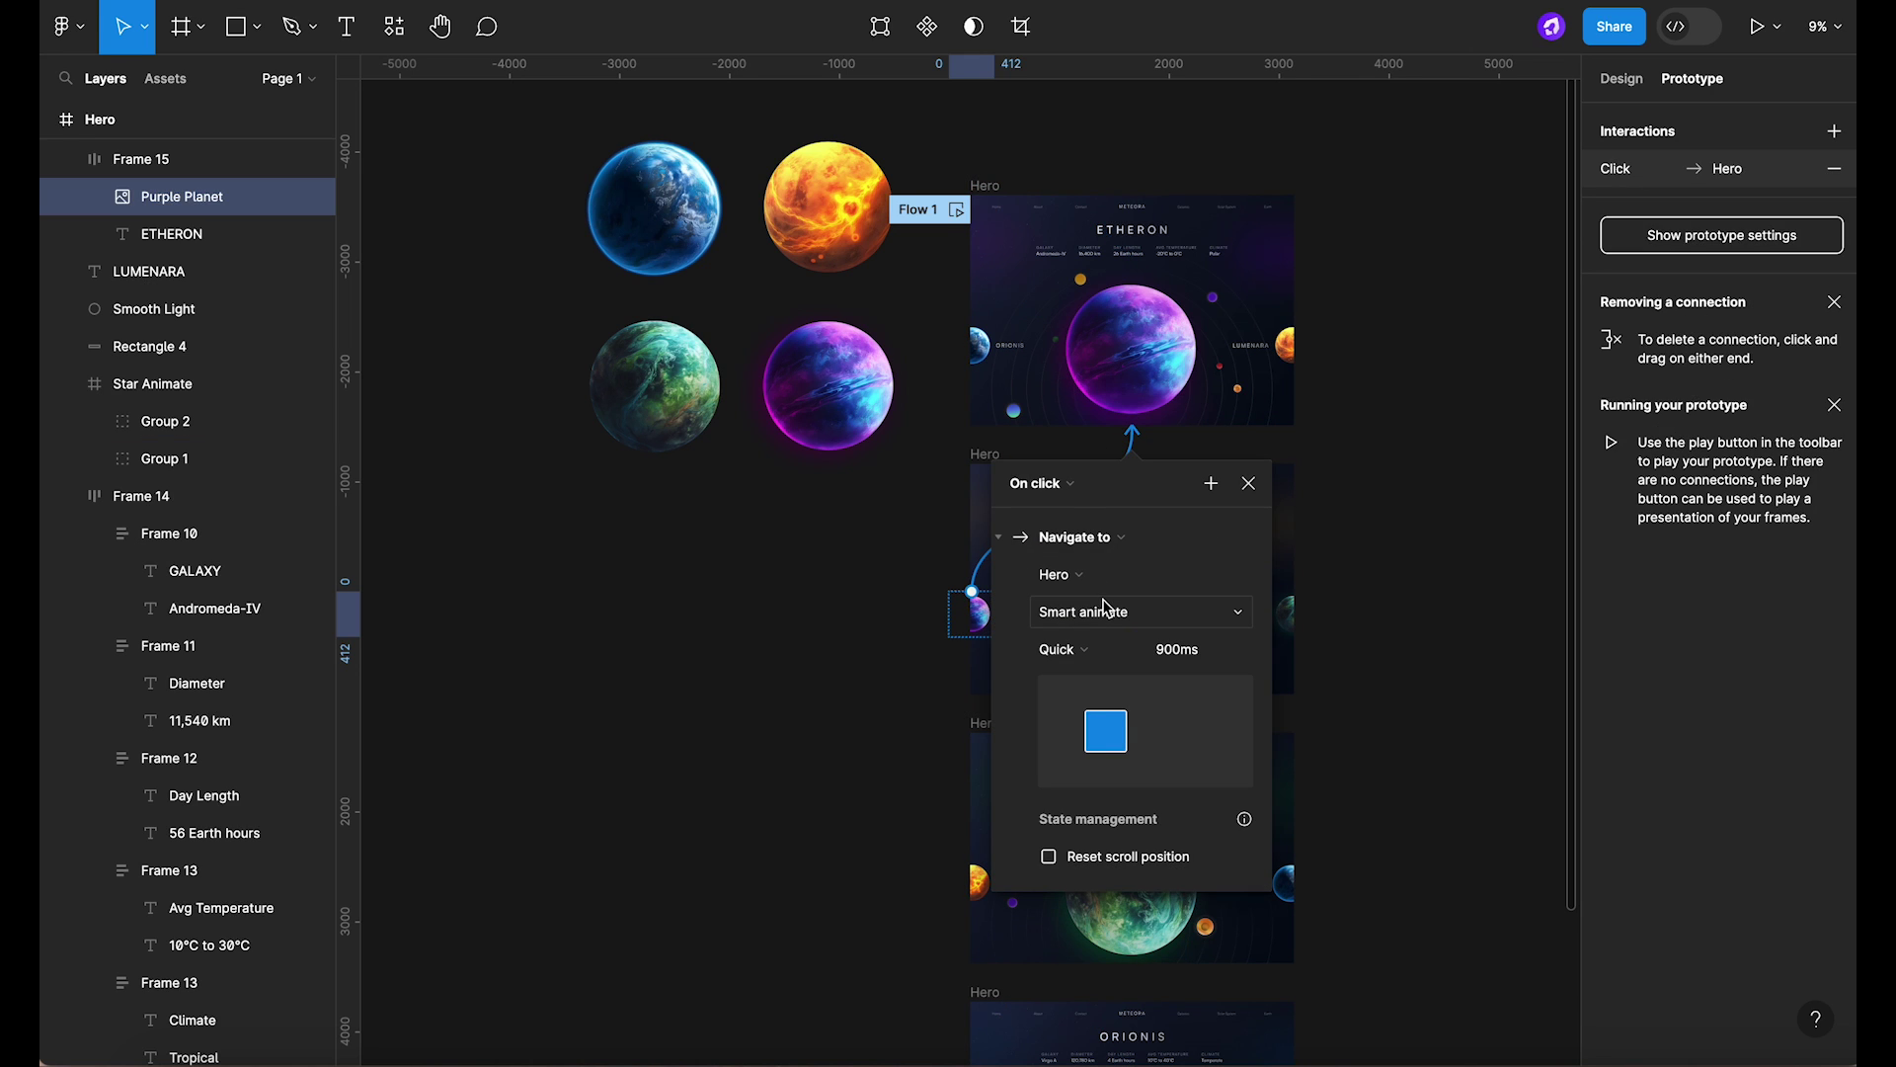
{"action": "left_click", "coordinate": [1248, 494]}
Link the LUMENARA Hero's green side planet to the THERONIX Hero on click with Smart animate, Quick easing and a 900 ms duration.
{"action": "scroll", "coordinate": [1254, 491], "scroll_direction": "down", "scroll_amount": 3}
{"action": "left_click", "coordinate": [1262, 487]}
{"action": "scroll", "coordinate": [1264, 479], "scroll_direction": "up", "scroll_amount": 1}
{"action": "double_click", "coordinate": [1322, 383]}
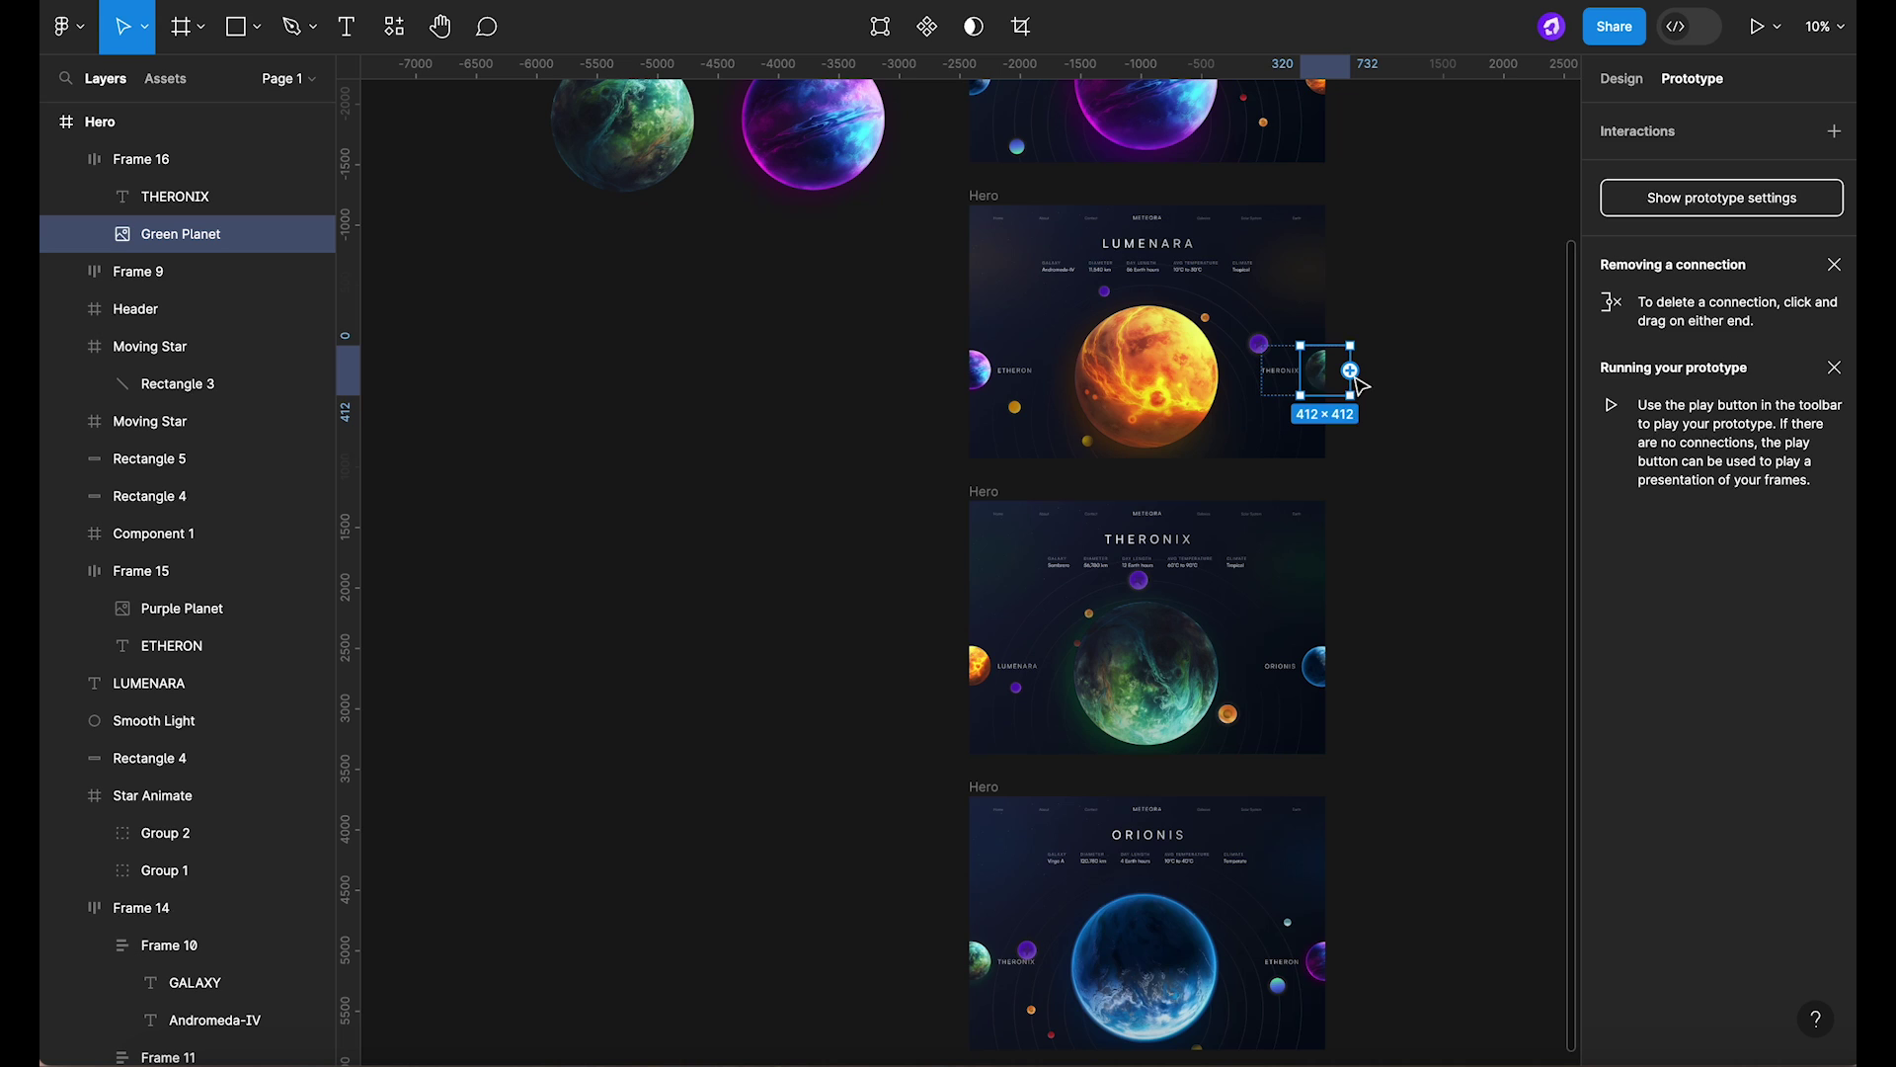
{"action": "left_click_drag", "start_coordinate": [1353, 375], "coordinate": [1304, 538]}
{"action": "left_click", "coordinate": [1144, 726]}
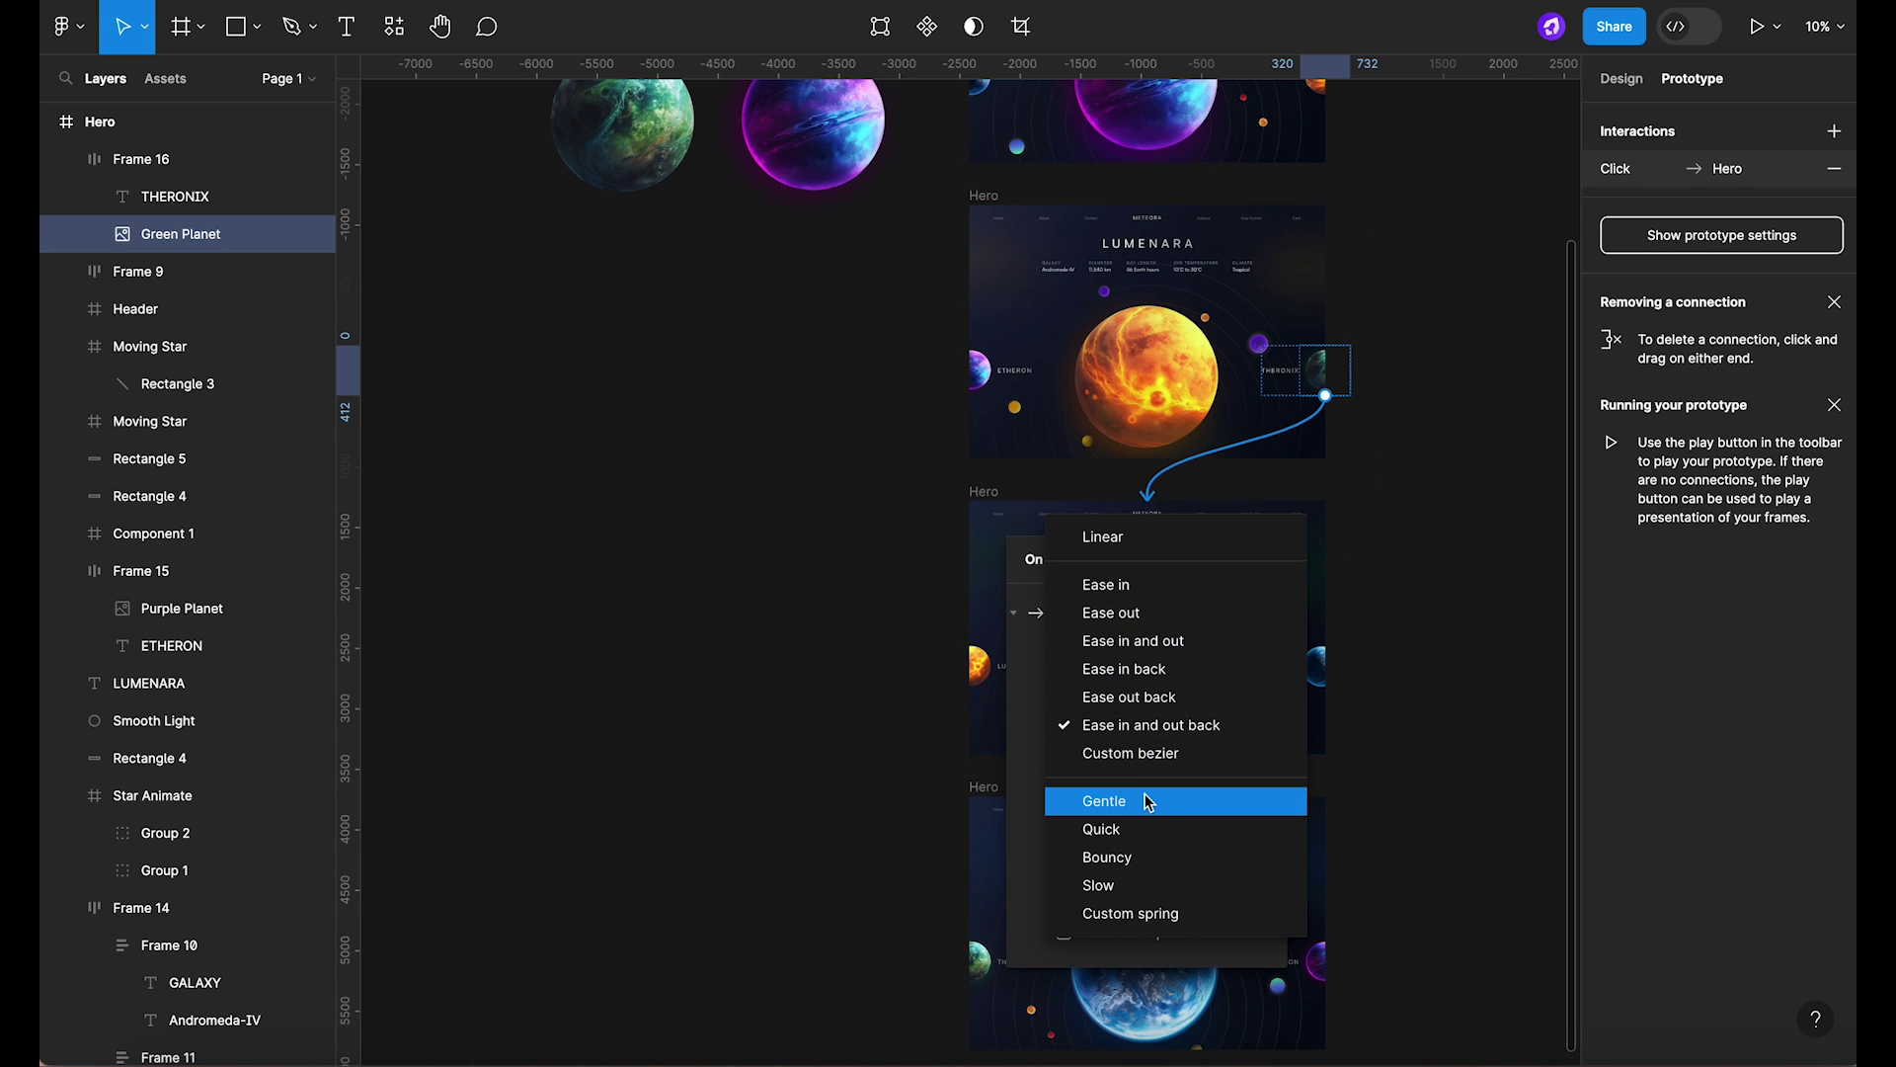
{"action": "left_click", "coordinate": [1146, 826]}
{"action": "left_click", "coordinate": [1223, 726]}
{"action": "type", "text": "900"}
{"action": "key", "text": "Return"}
Check the click interaction on the LUMENARA Hero's purple side planet.
{"action": "scroll", "coordinate": [1205, 213], "scroll_direction": "up", "scroll_amount": 2}
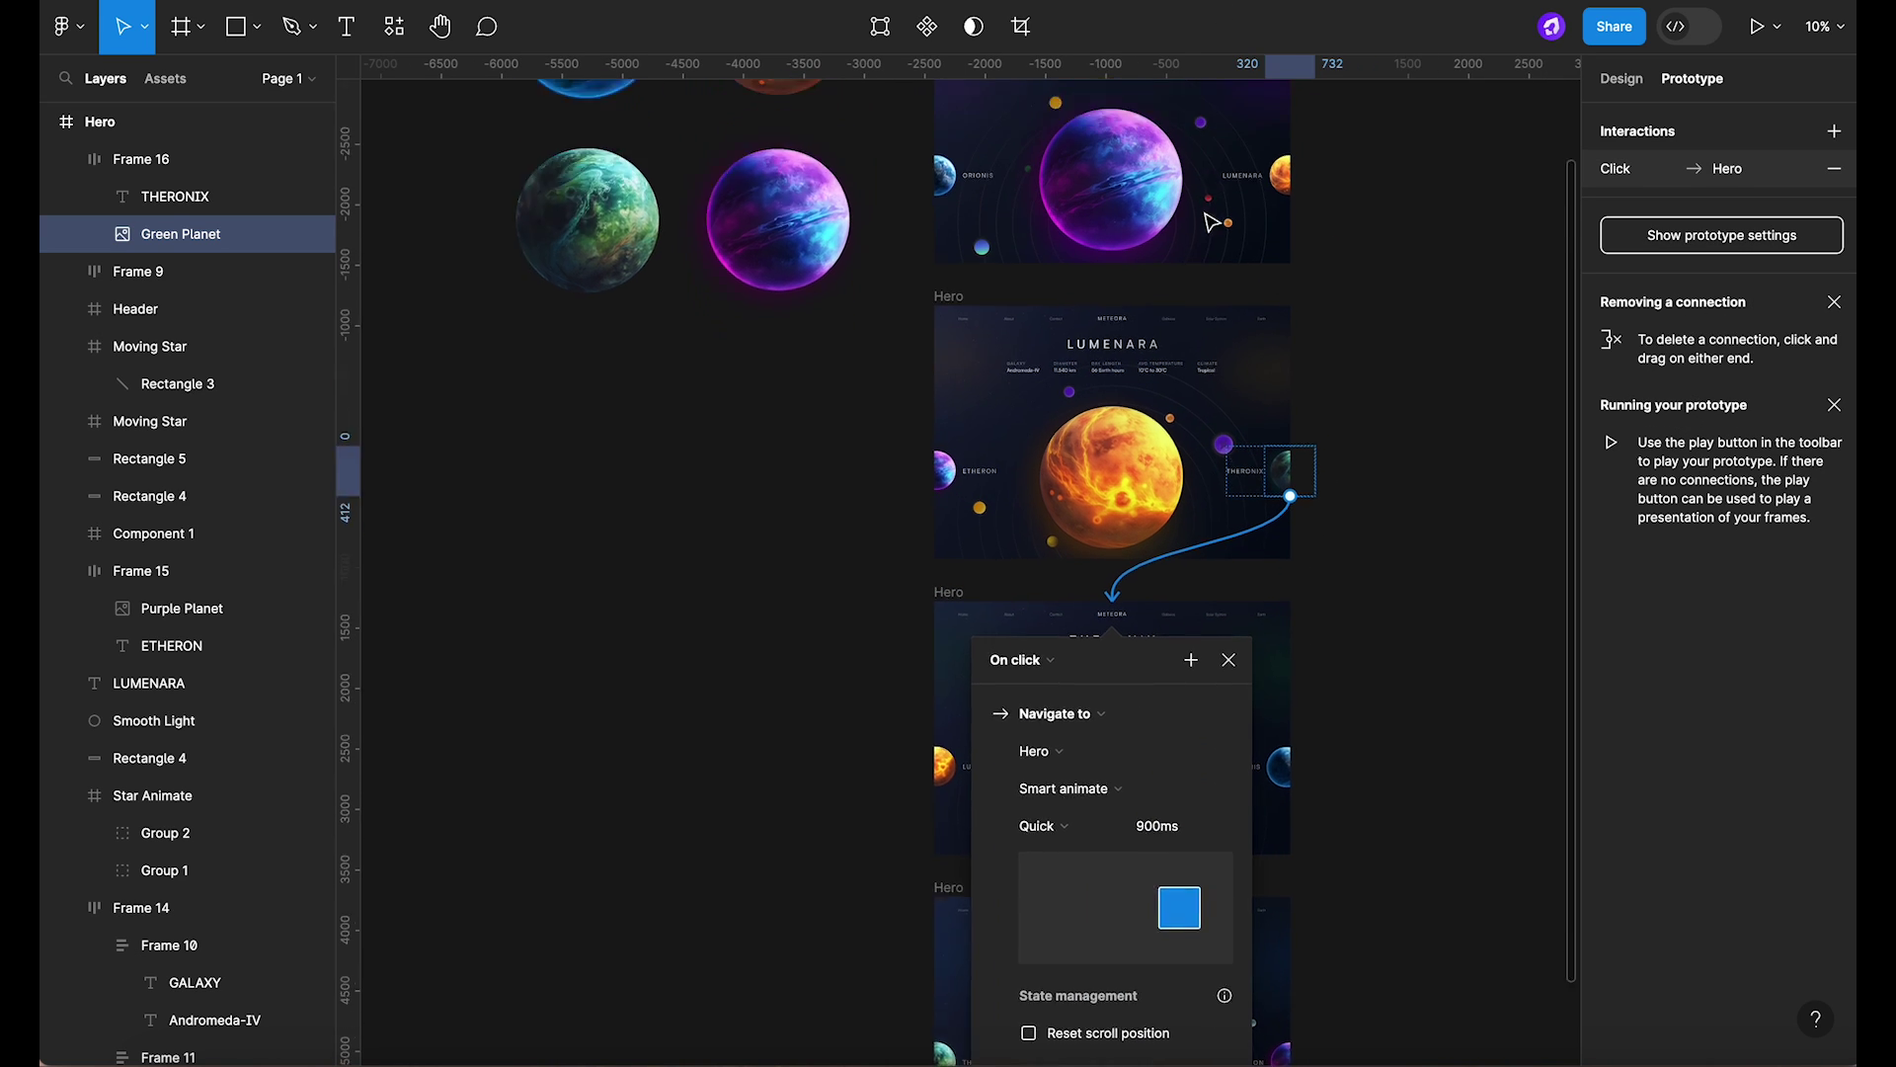
{"action": "scroll", "coordinate": [1211, 222], "scroll_direction": "up", "scroll_amount": 2}
{"action": "left_click", "coordinate": [945, 578]}
{"action": "left_click", "coordinate": [957, 515]}
{"action": "left_click", "coordinate": [1075, 576]}
Link the THERONIX Hero's blue side planet to the ORIONIS Hero on click with Smart animate, Quick, 900 ms.
{"action": "scroll", "coordinate": [1185, 563], "scroll_direction": "down", "scroll_amount": 3}
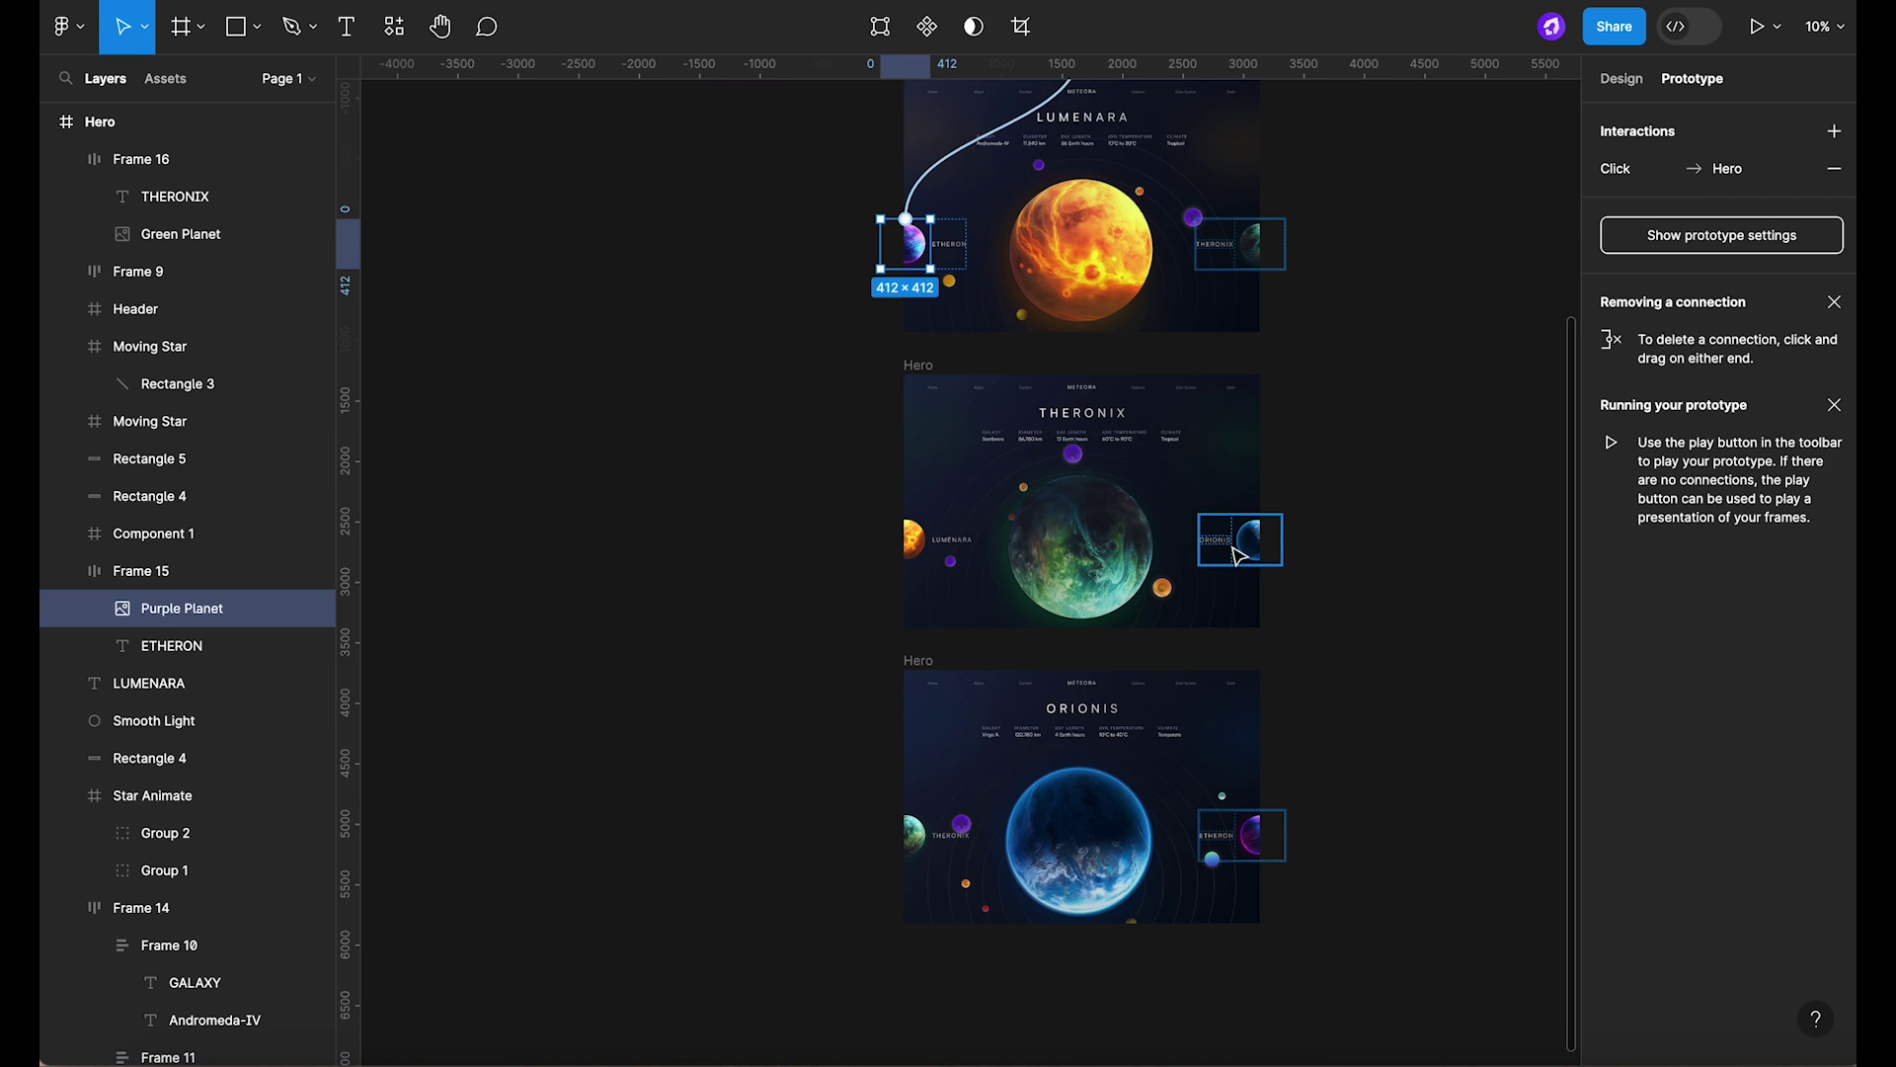
{"action": "double_click", "coordinate": [1238, 556]}
{"action": "left_click_drag", "start_coordinate": [1282, 540], "coordinate": [1181, 700]}
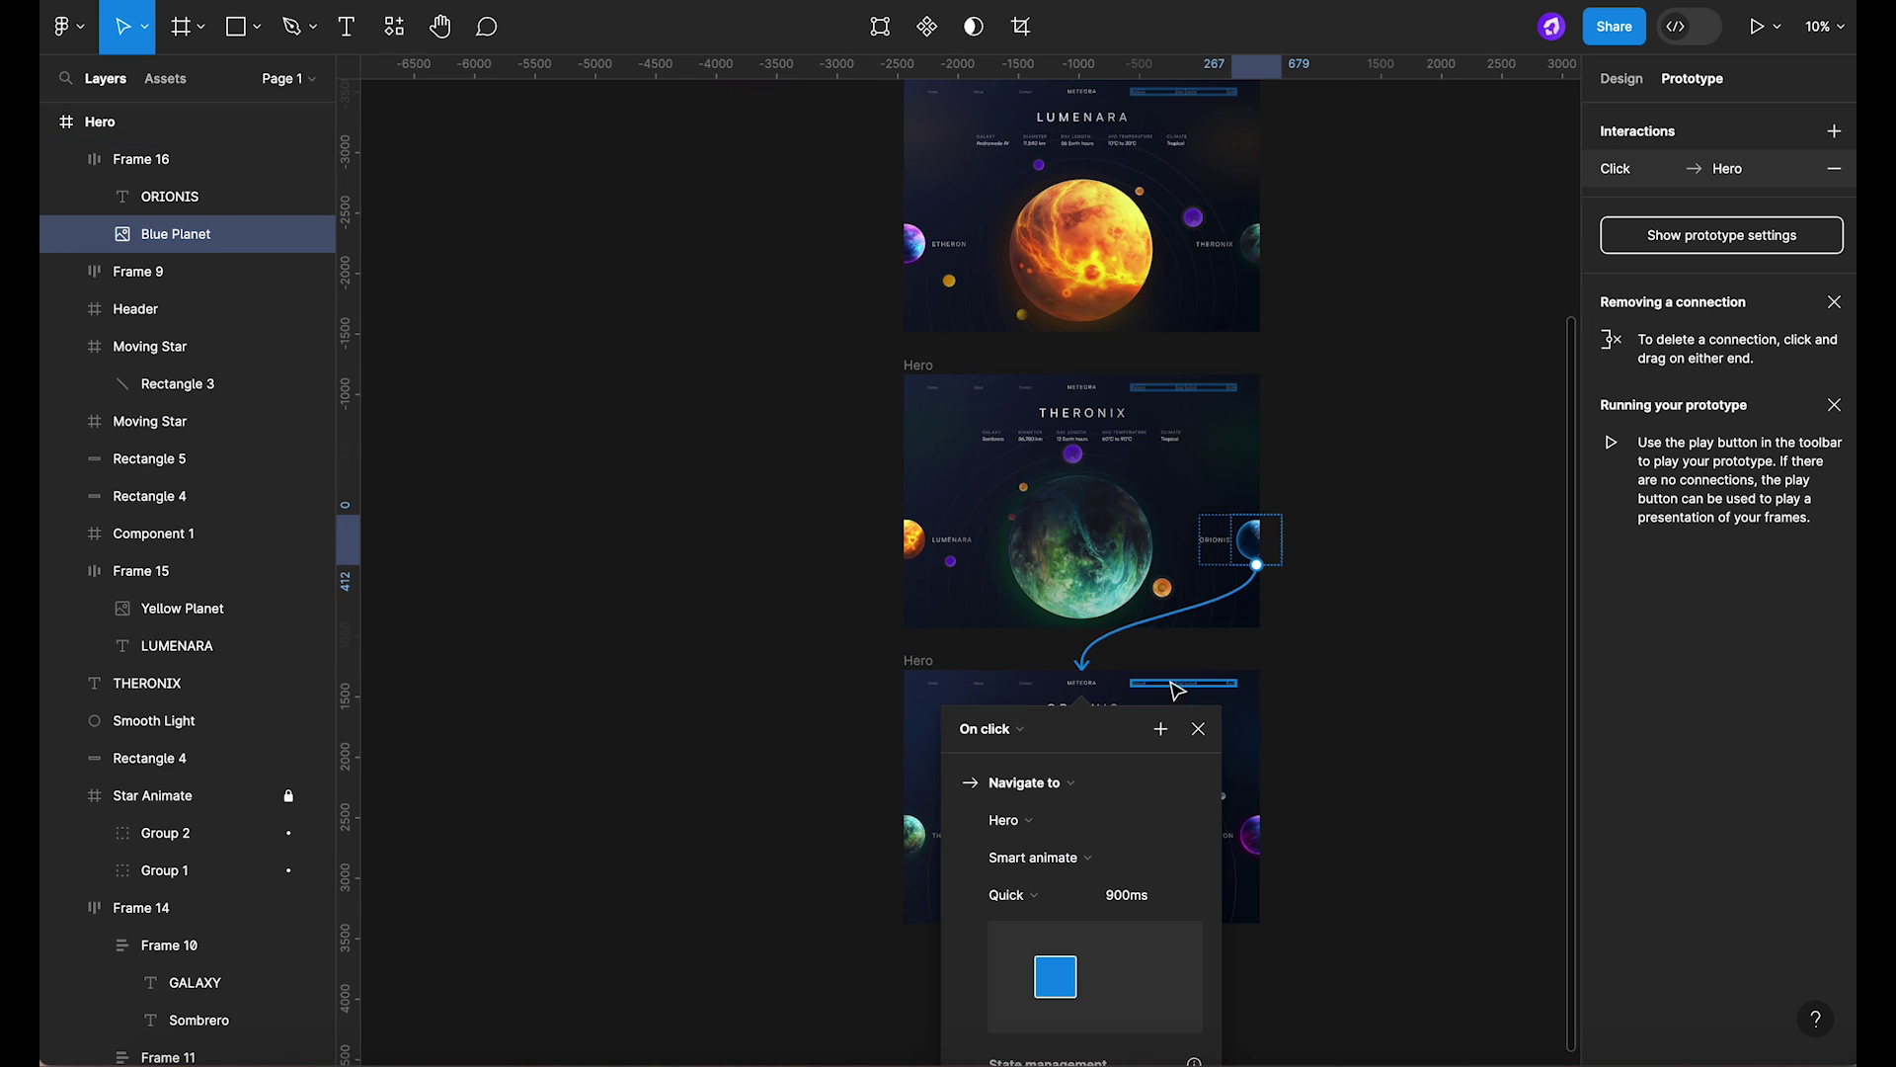
{"action": "left_click", "coordinate": [1207, 729]}
Link the THERONIX Hero's yellow side planet to the LUMENARA Hero and the ORIONIS Hero's green side planet to the THERONIX Hero.
{"action": "double_click", "coordinate": [914, 539]}
{"action": "left_click_drag", "start_coordinate": [905, 515], "coordinate": [1081, 296]}
{"action": "left_click", "coordinate": [1000, 867]}
{"action": "double_click", "coordinate": [914, 836]}
{"action": "left_click_drag", "start_coordinate": [906, 811], "coordinate": [1082, 593]}
{"action": "left_click", "coordinate": [1202, 685]}
Link the ORIONIS Hero's purple side planet to the ETHERON Hero to close the forward loop.
{"action": "scroll", "coordinate": [1201, 684], "scroll_direction": "down", "scroll_amount": 2}
{"action": "double_click", "coordinate": [1242, 802]}
{"action": "scroll", "coordinate": [1247, 802], "scroll_direction": "down", "scroll_amount": 2}
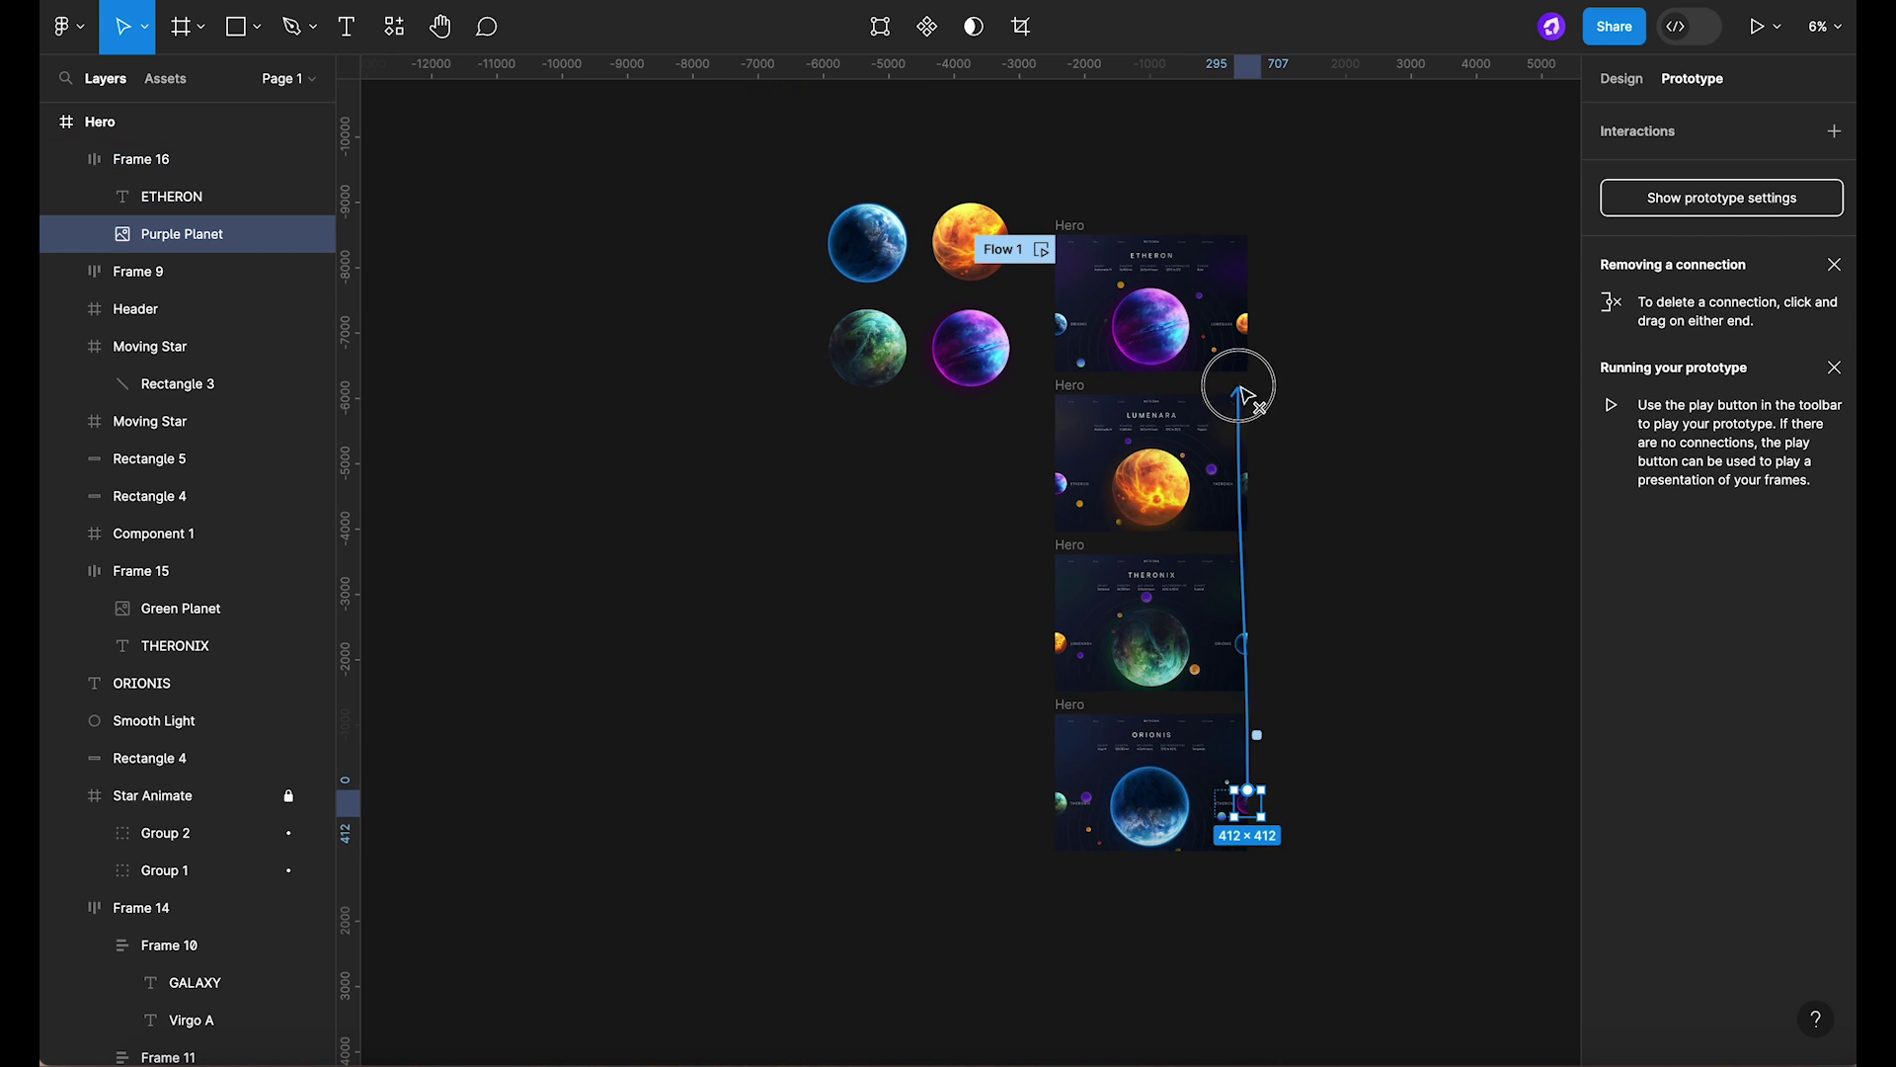
{"action": "left_click_drag", "start_coordinate": [1240, 393], "coordinate": [927, 703]}
{"action": "left_click", "coordinate": [1271, 431]}
Link the ETHERON Hero's blue side planet to the ORIONIS Hero to close the backward loop.
{"action": "scroll", "coordinate": [1090, 297], "scroll_direction": "up", "scroll_amount": 2}
{"action": "double_click", "coordinate": [1048, 335]}
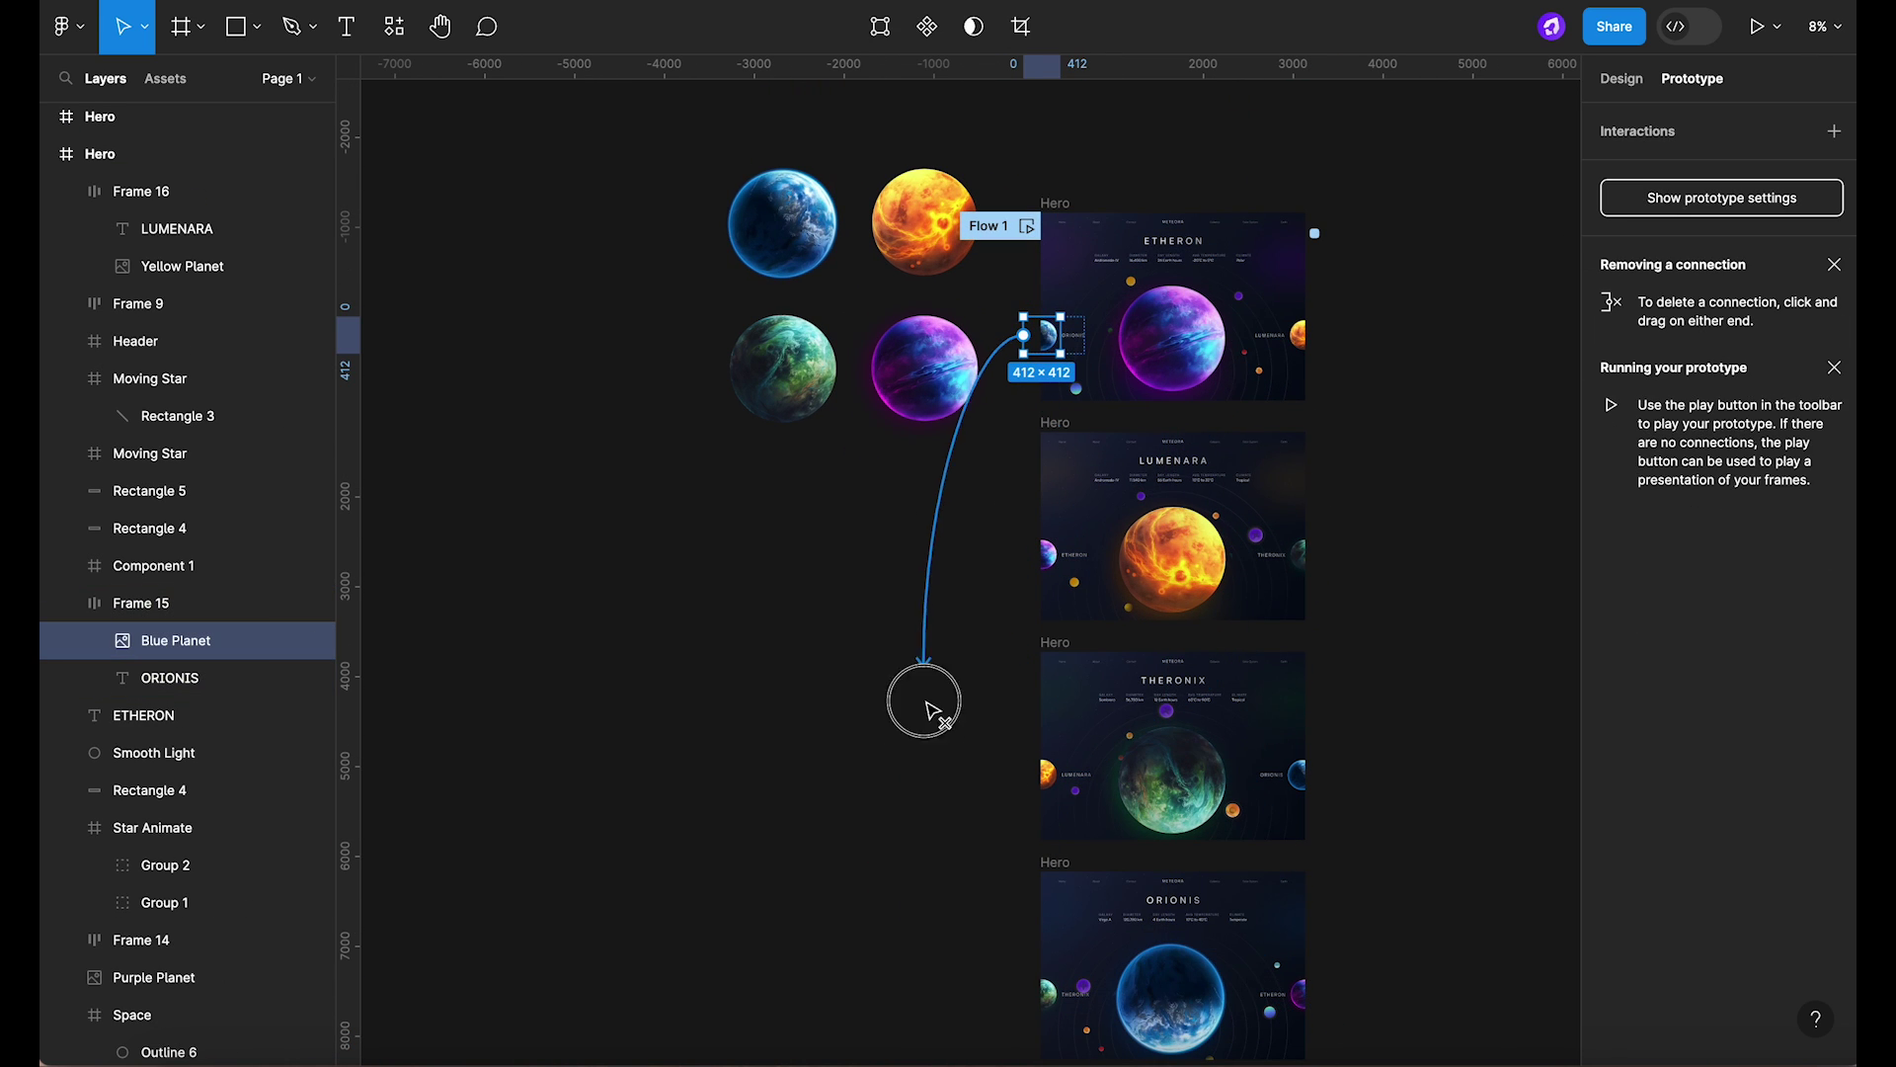
{"action": "left_click_drag", "start_coordinate": [911, 1049], "coordinate": [1225, 637]}
{"action": "left_click", "coordinate": [1397, 457]}
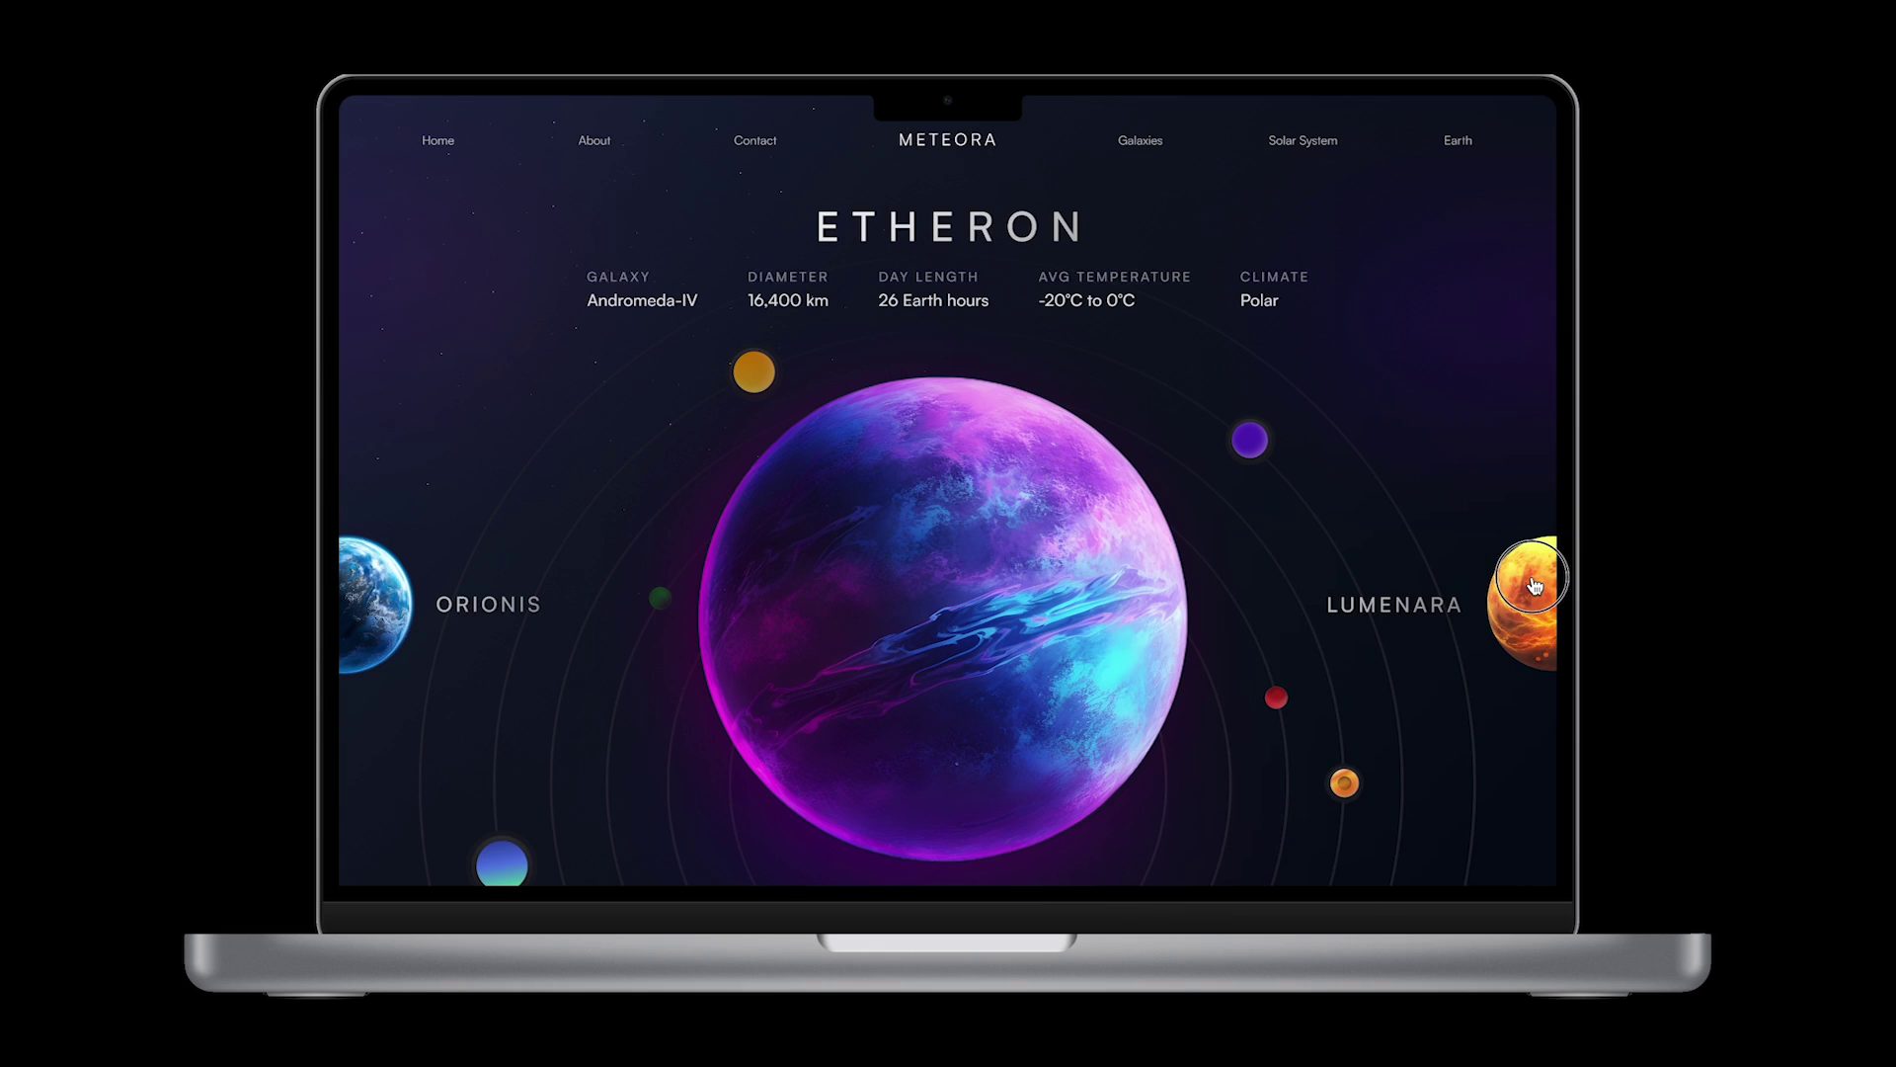
Test the prototype's side planets by going forward from ETHERON to ORIONIS and back through THERONIX and LUMENARA to ETHERON.
{"action": "left_click", "coordinate": [1534, 584]}
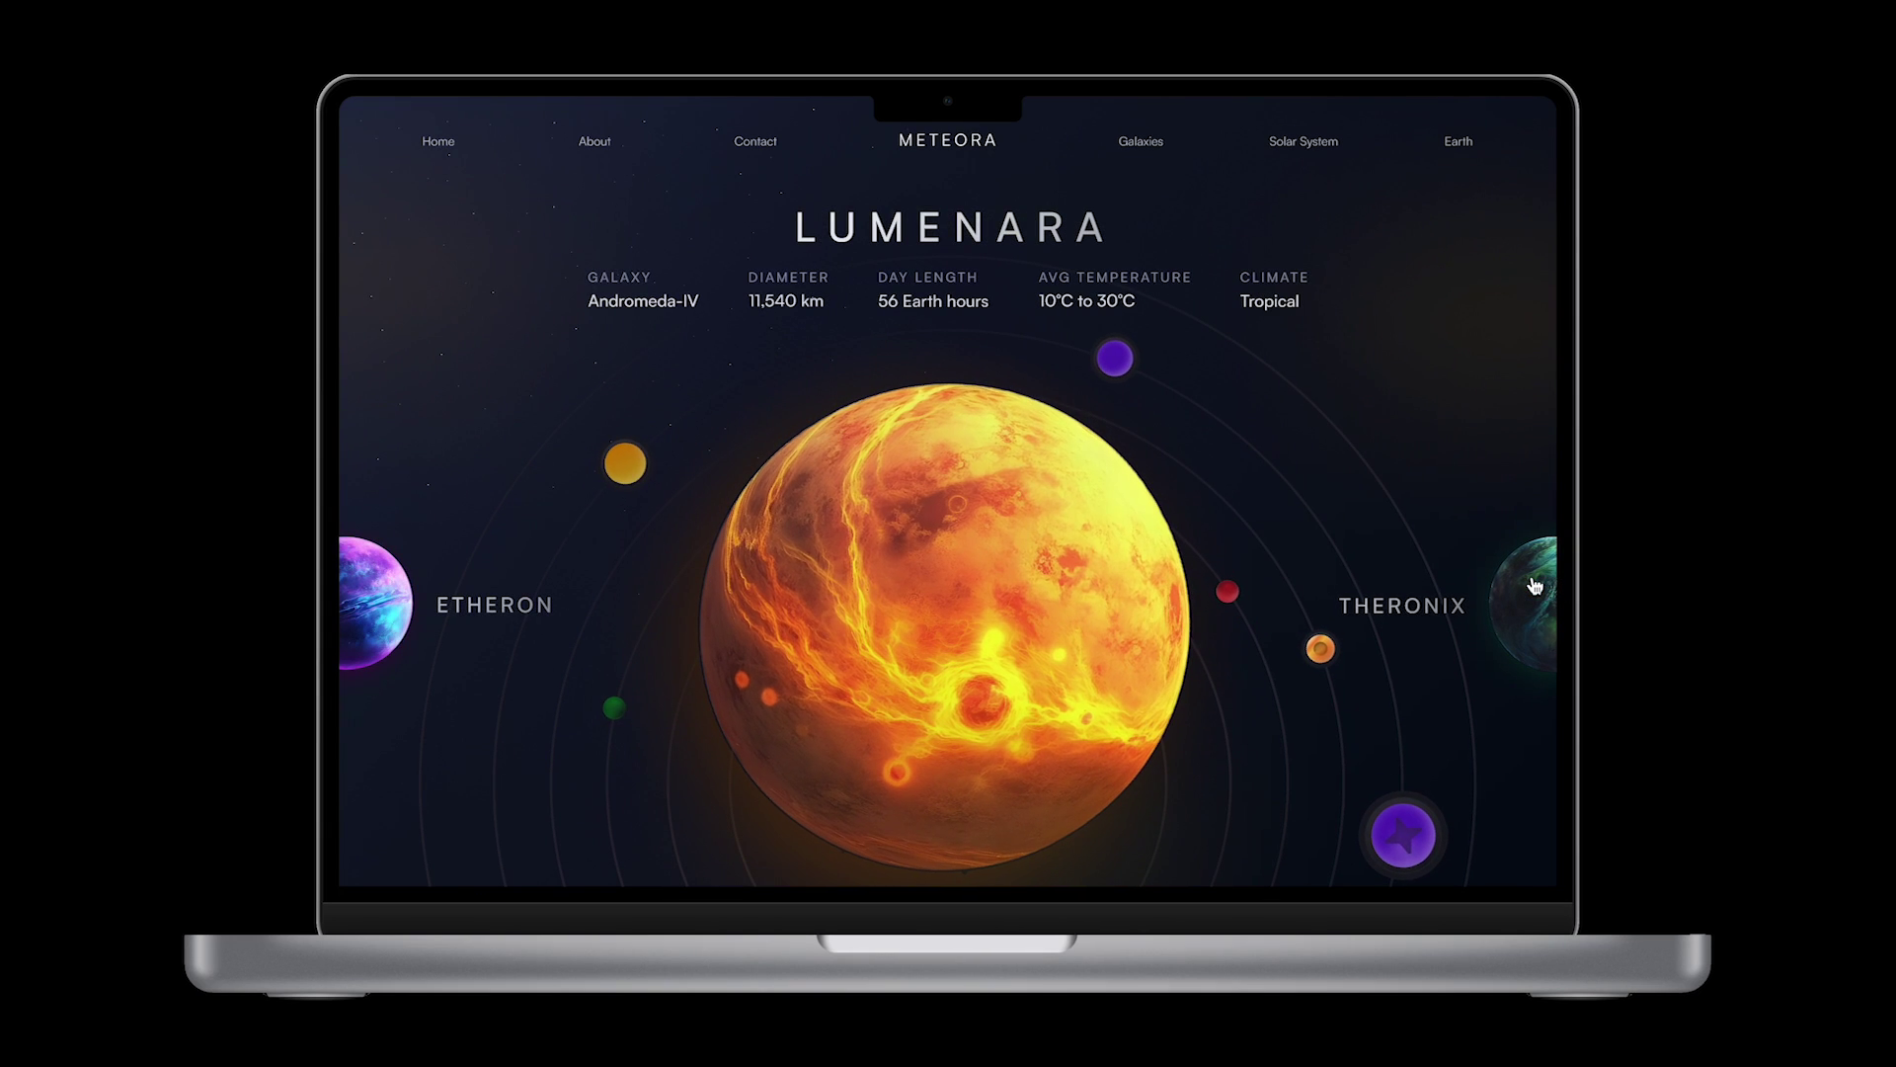
{"action": "left_click", "coordinate": [1534, 585]}
{"action": "left_click", "coordinate": [1534, 585]}
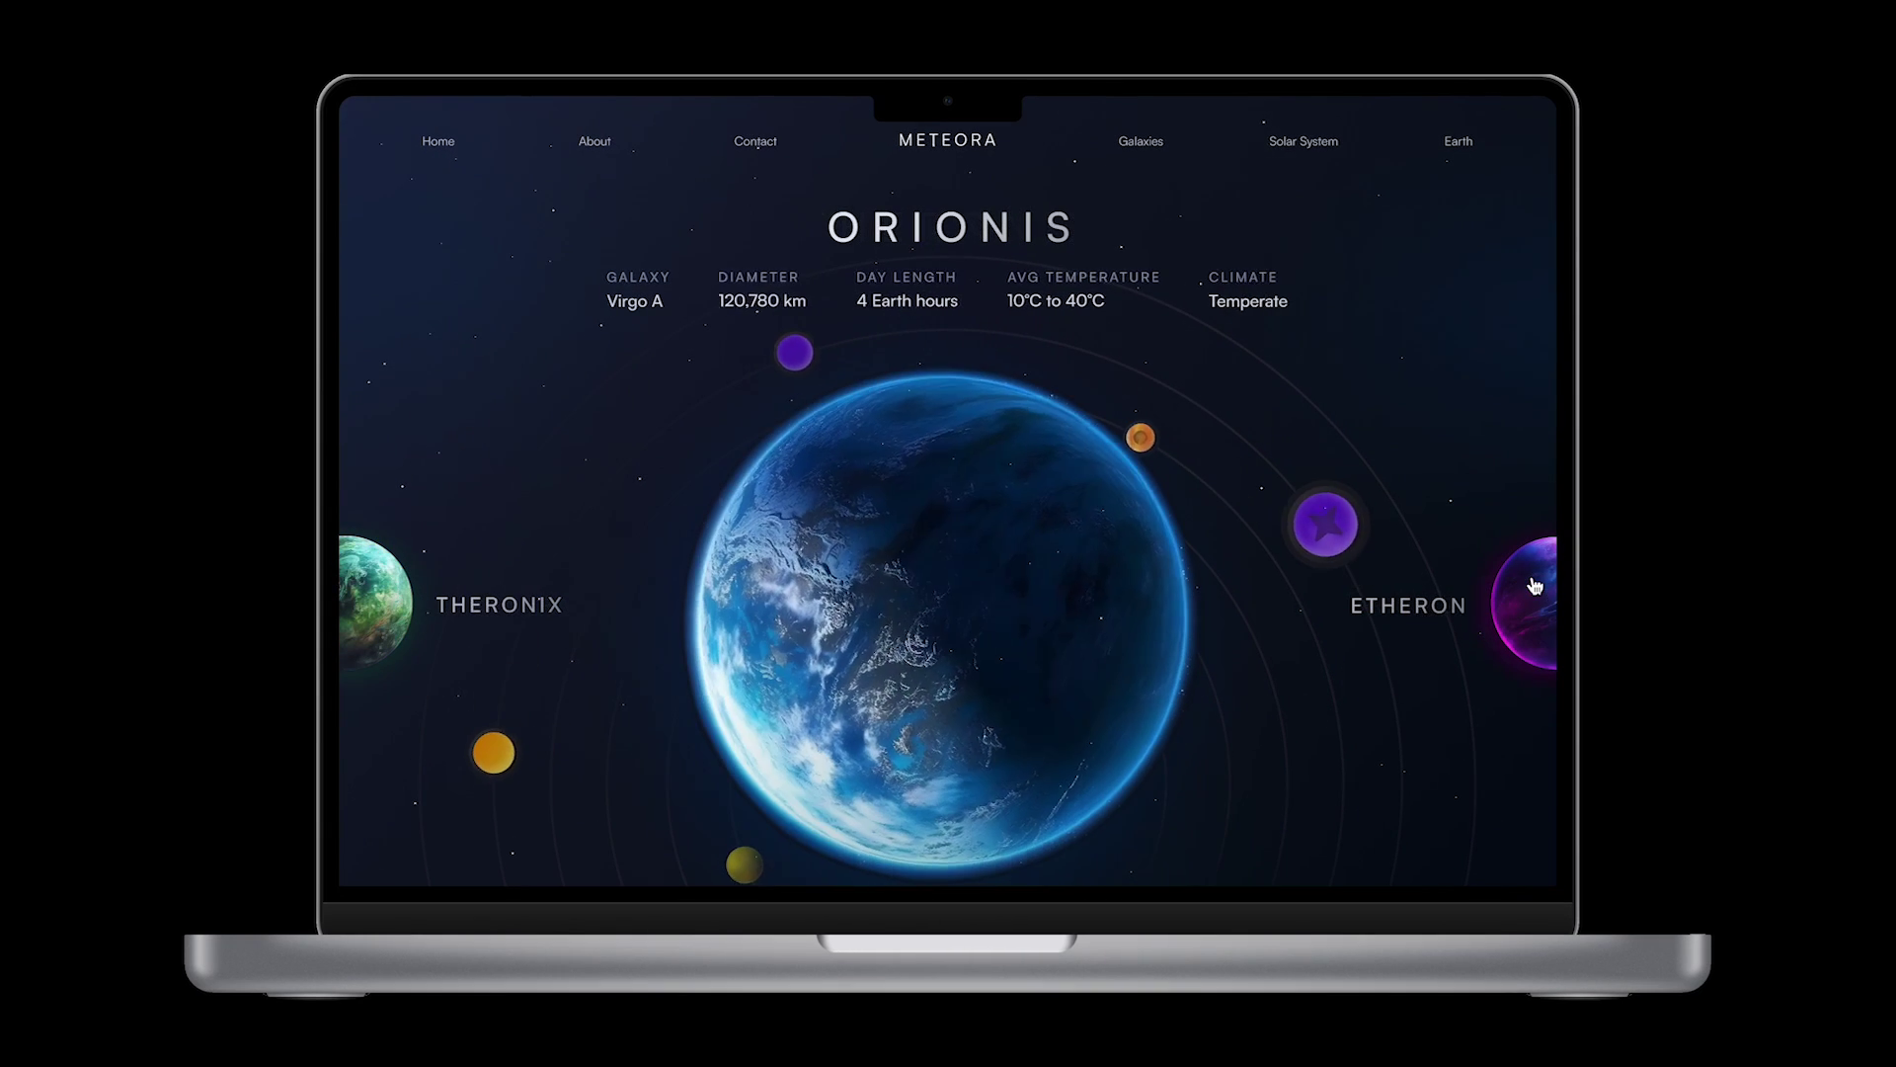
{"action": "left_click", "coordinate": [376, 604]}
{"action": "left_click", "coordinate": [375, 605]}
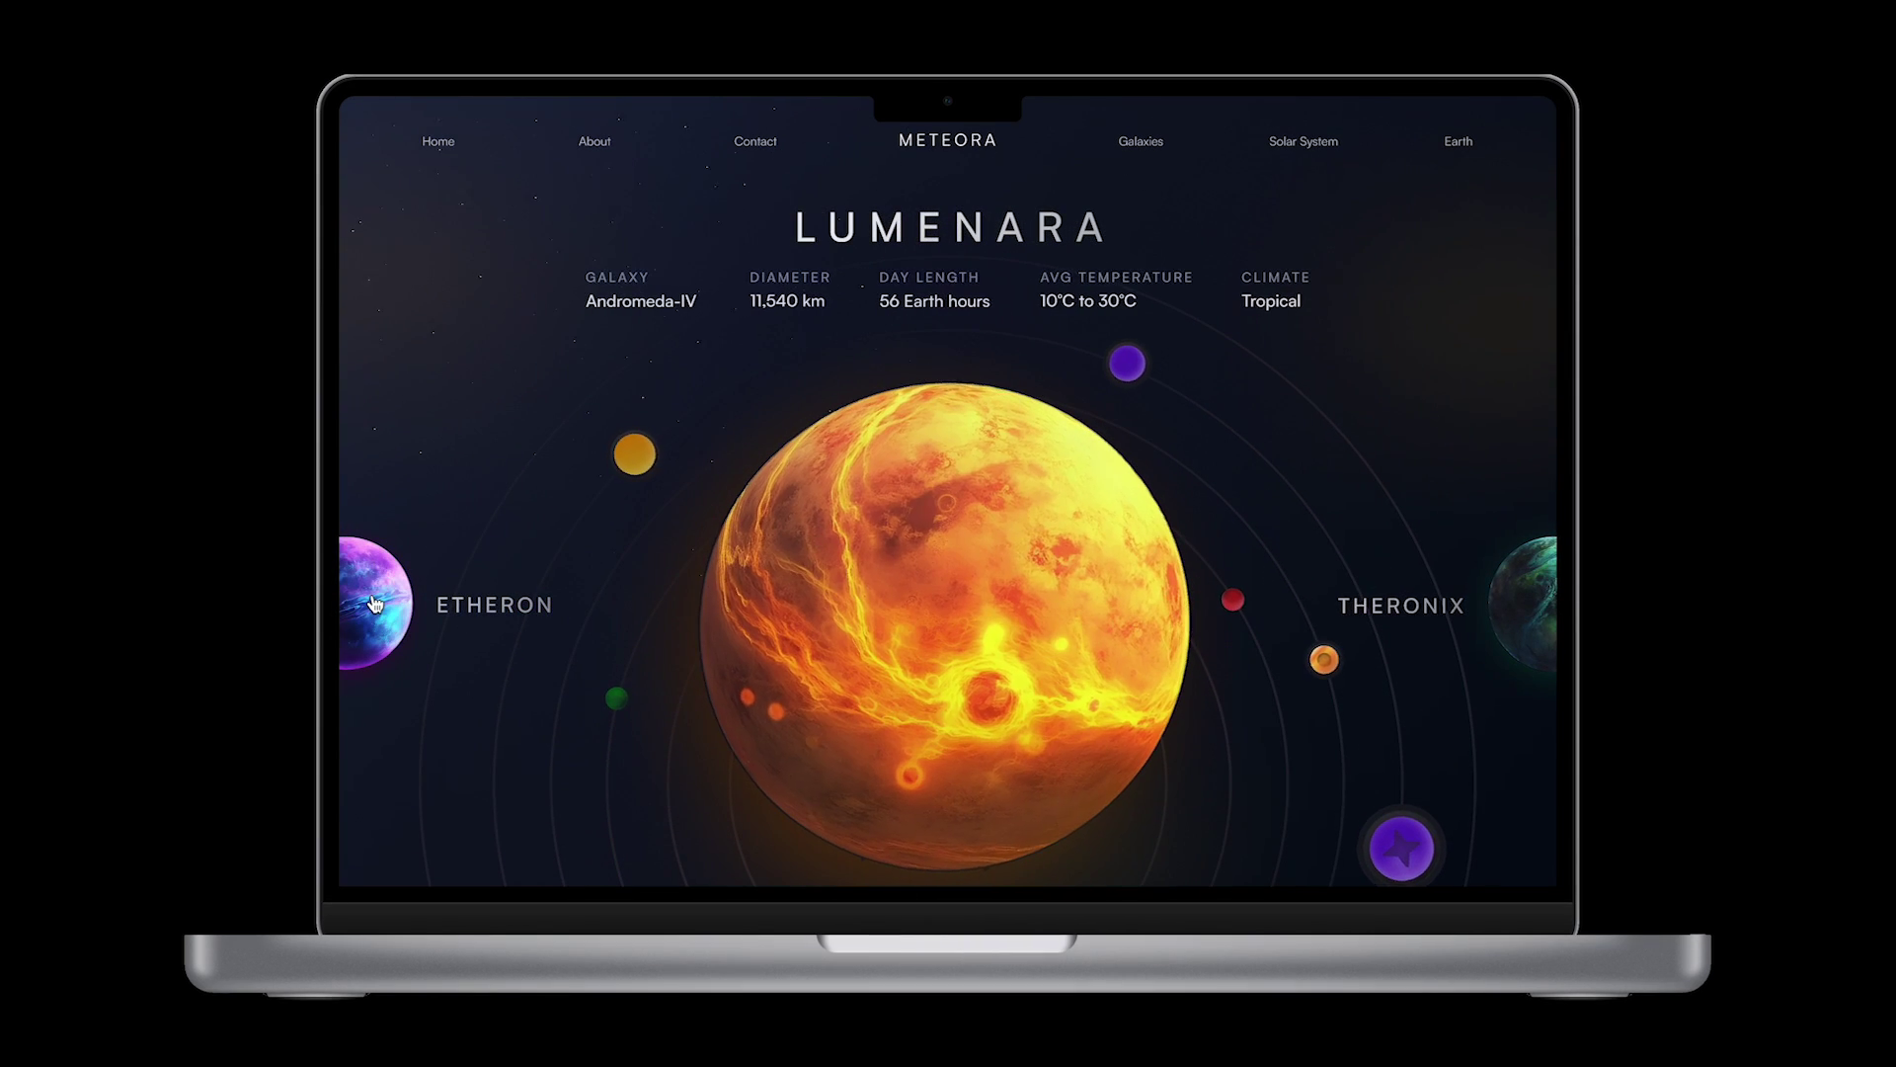
{"action": "left_click", "coordinate": [375, 604]}
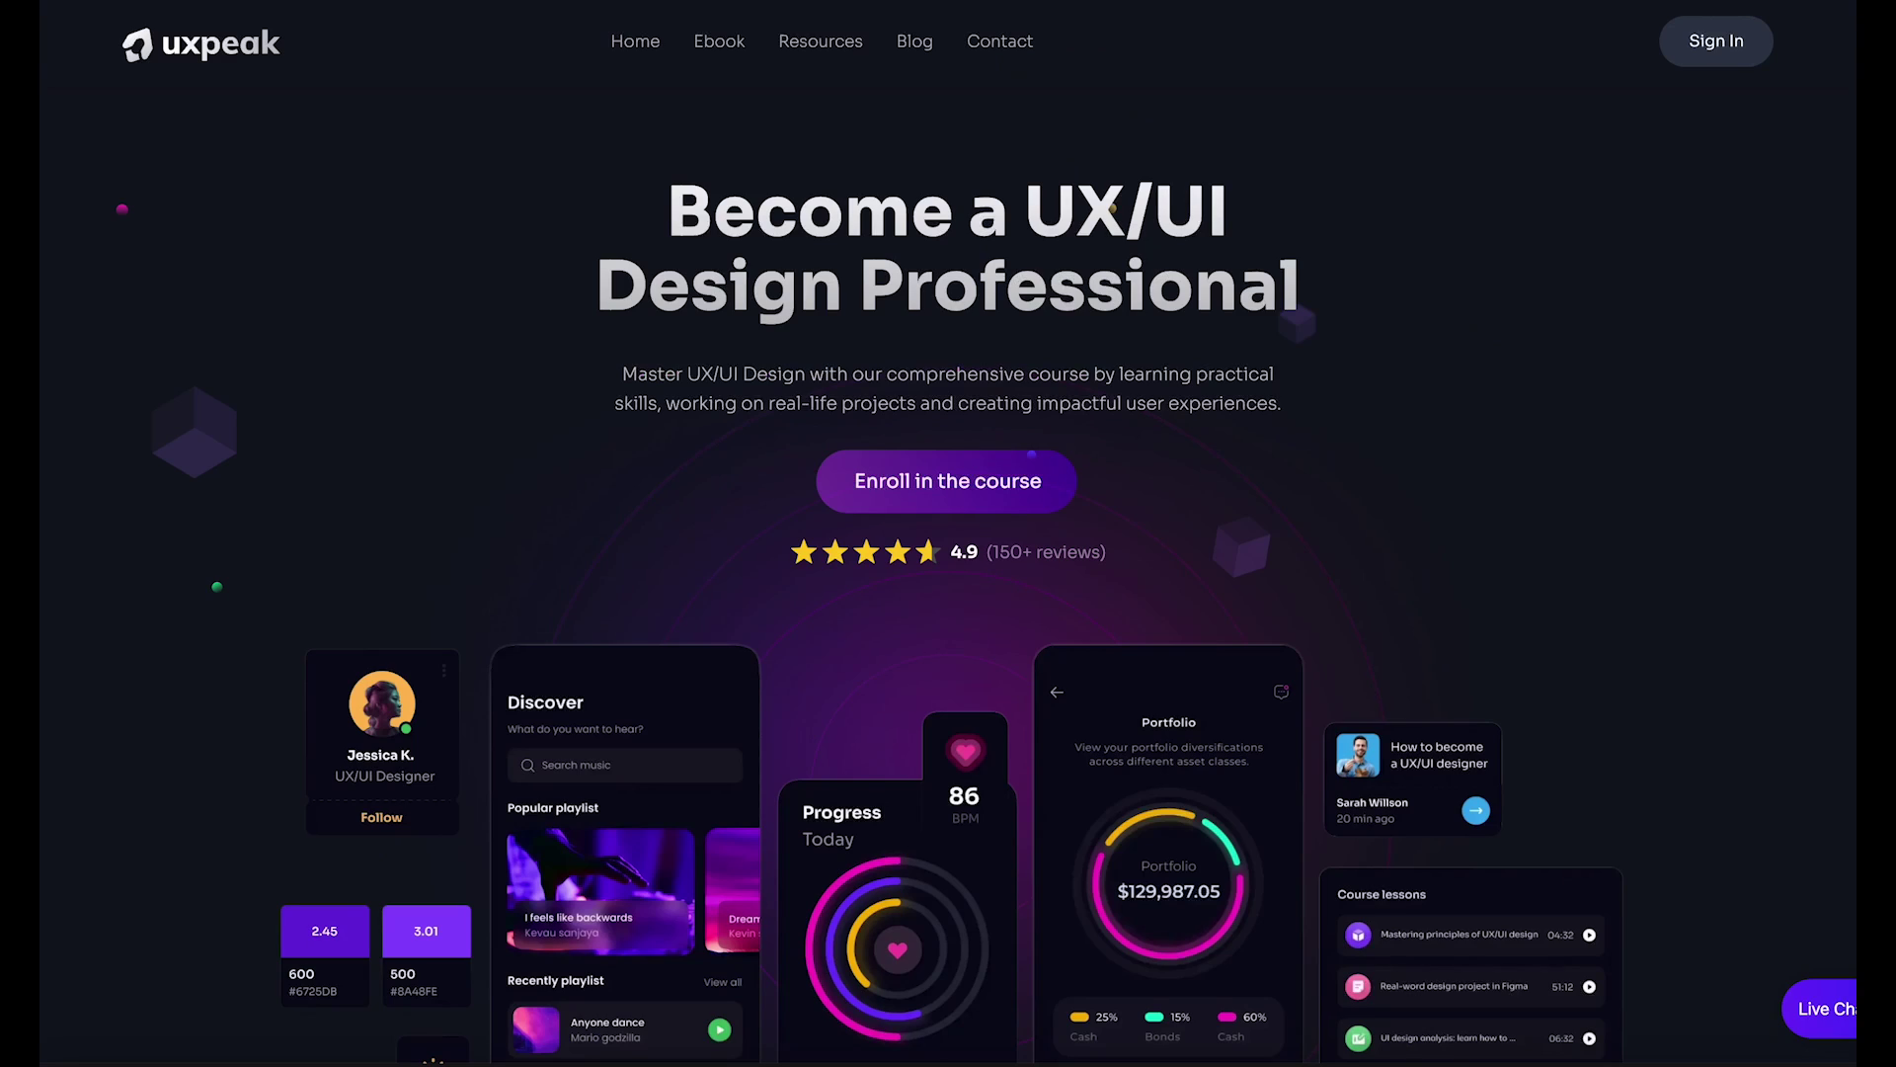
{"action": "scroll", "coordinate": [948, 573], "scroll_direction": "down", "scroll_amount": 7}
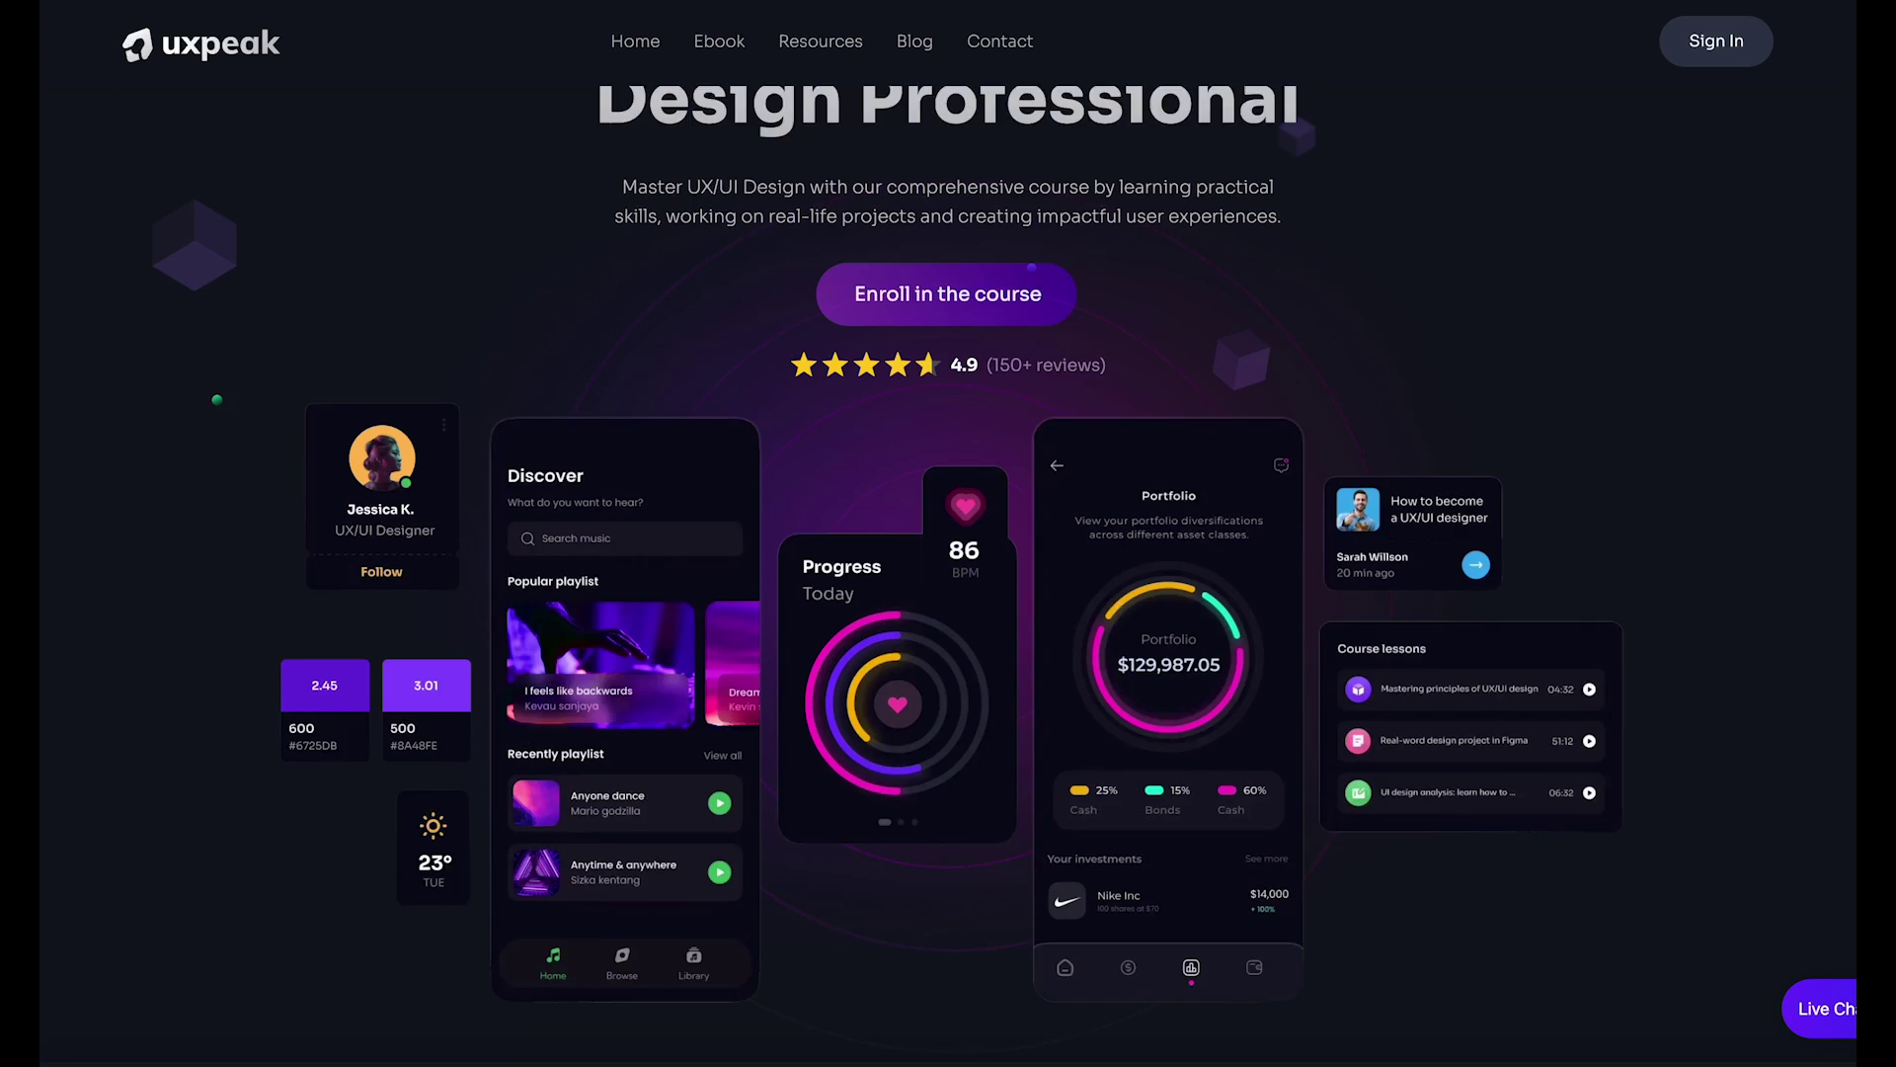
{"action": "scroll", "coordinate": [472, 964], "scroll_direction": "down", "scroll_amount": 9}
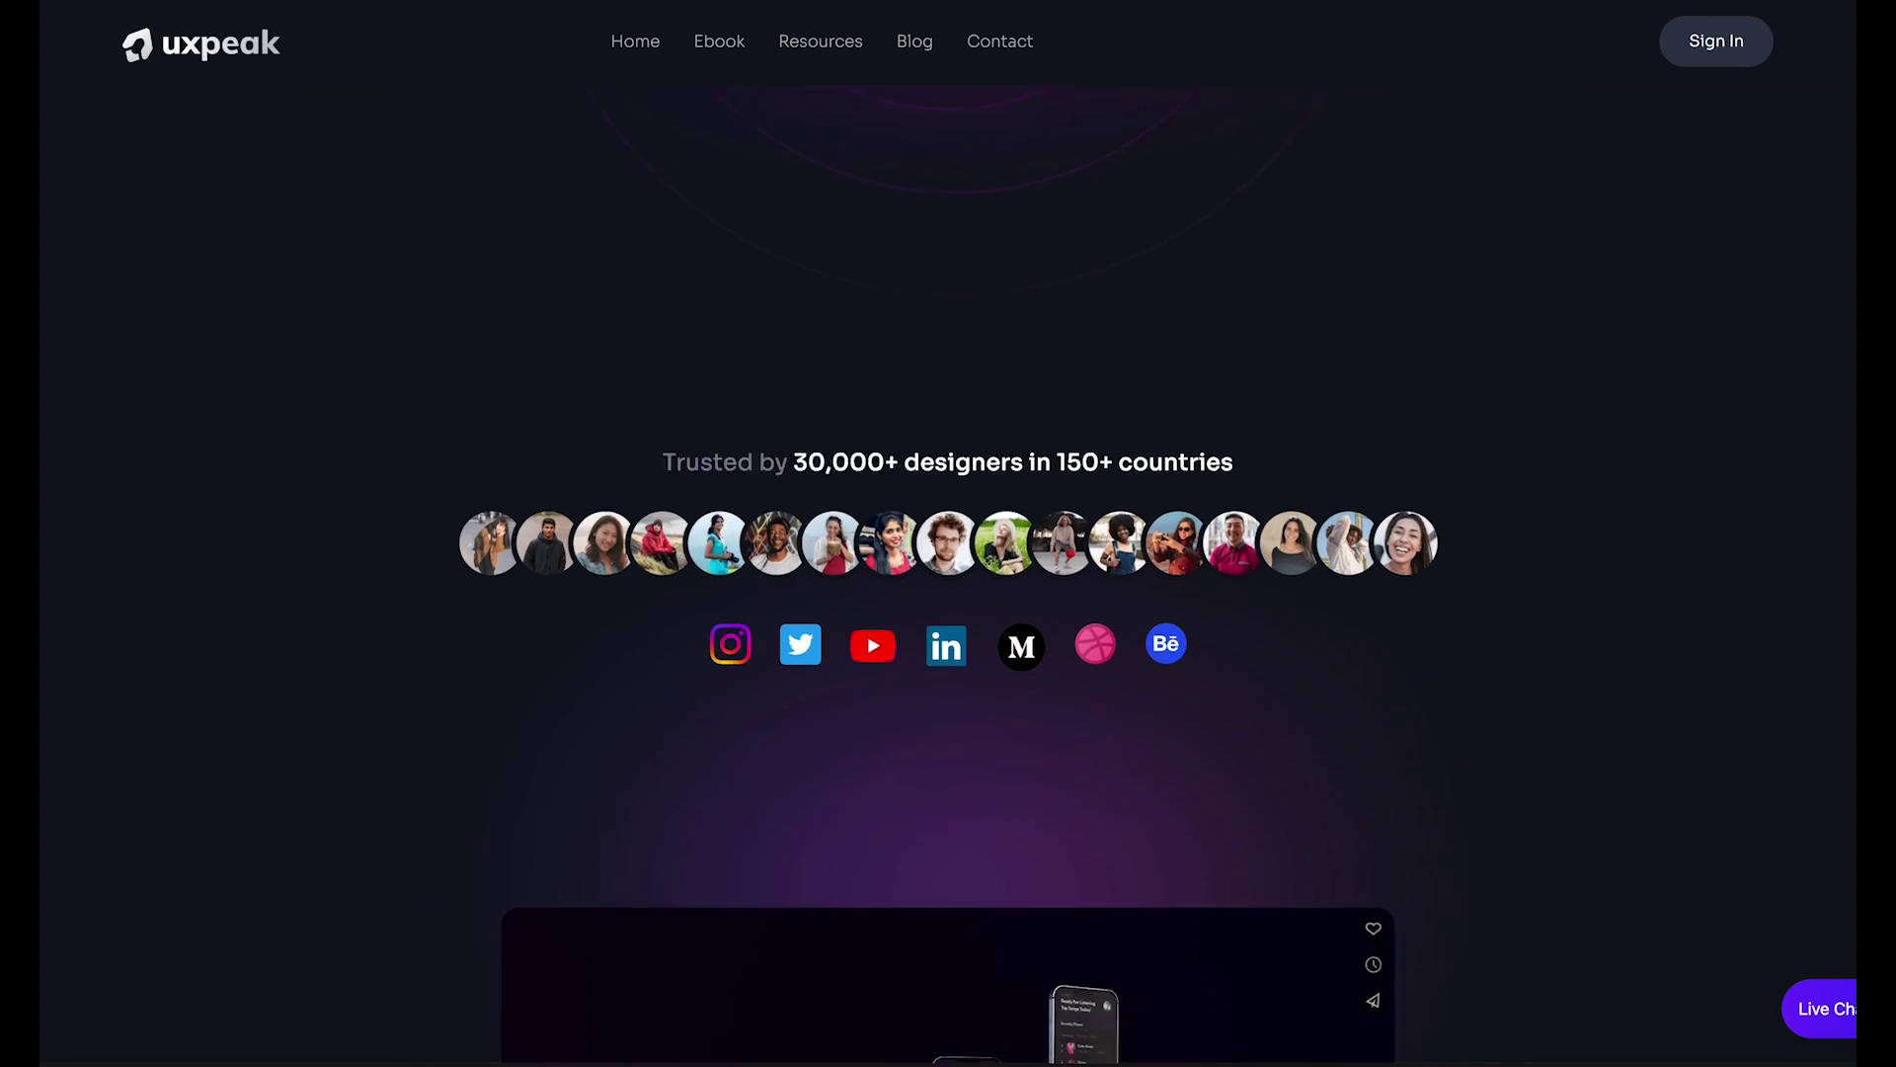
{"action": "scroll", "coordinate": [948, 573], "scroll_direction": "down", "scroll_amount": 7}
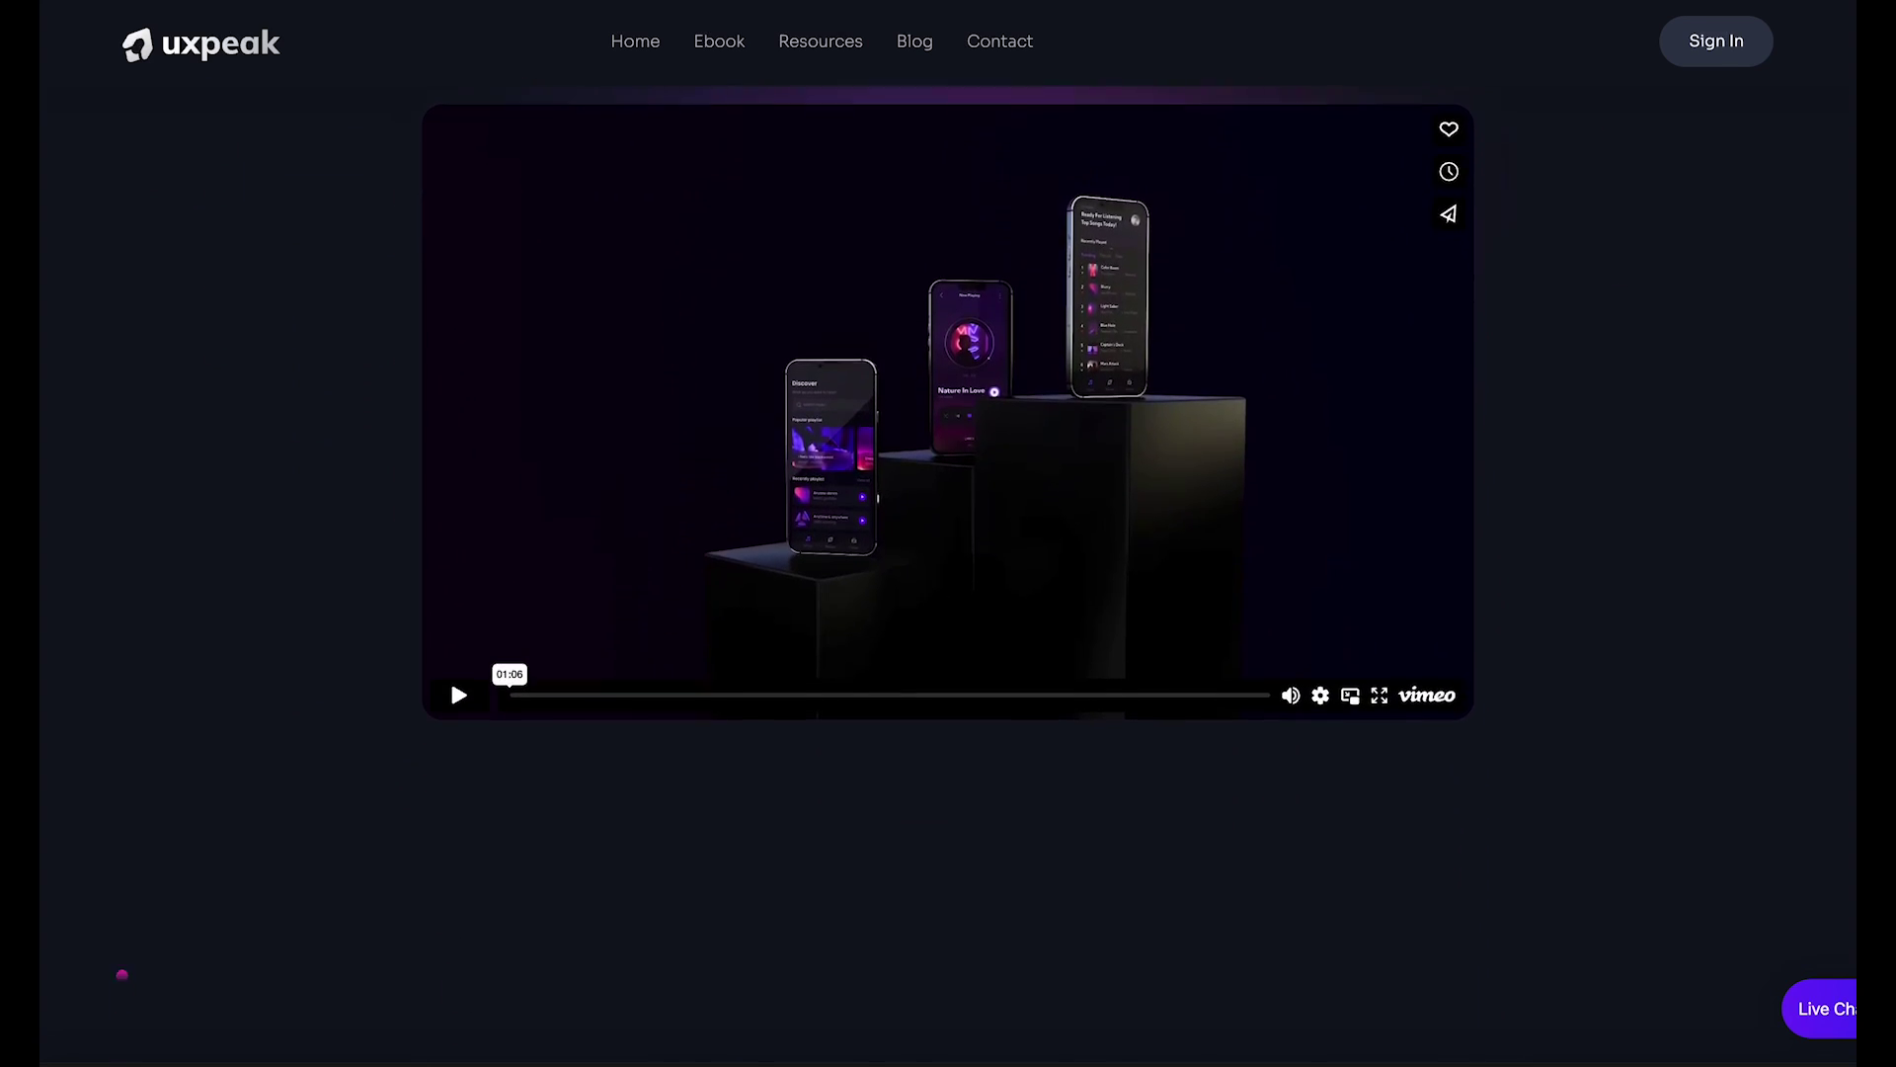